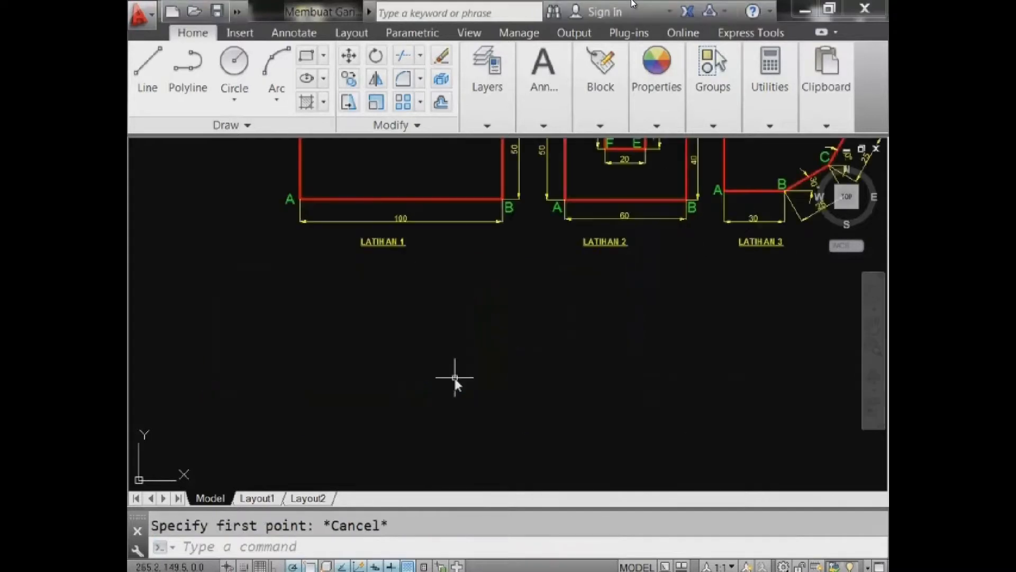
# - Draw a 100-unit horizontal line to the right below the LATIHAN 1 figure, with polar tracking on
pyautogui.click(139, 85)
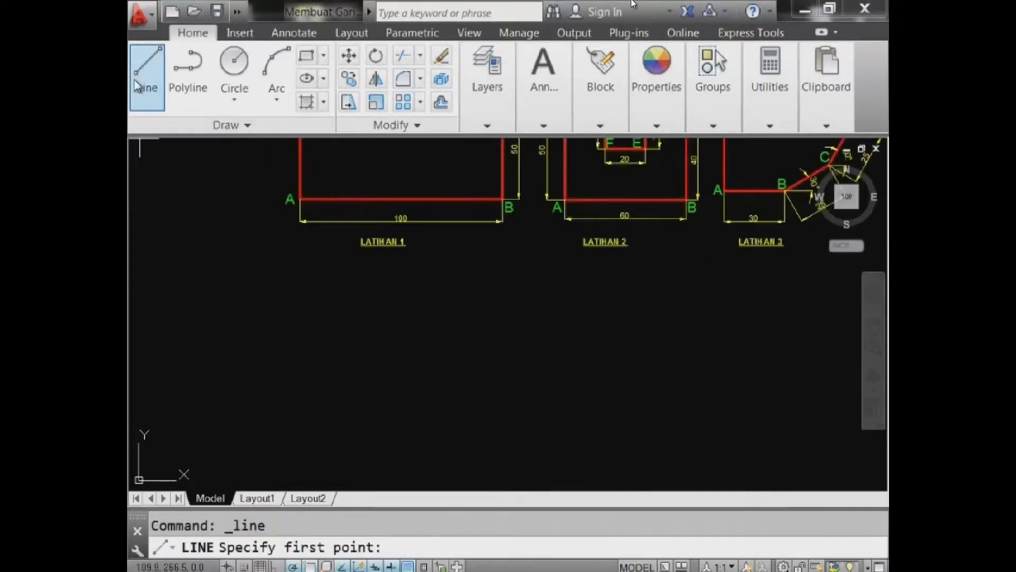
pyautogui.click(309, 429)
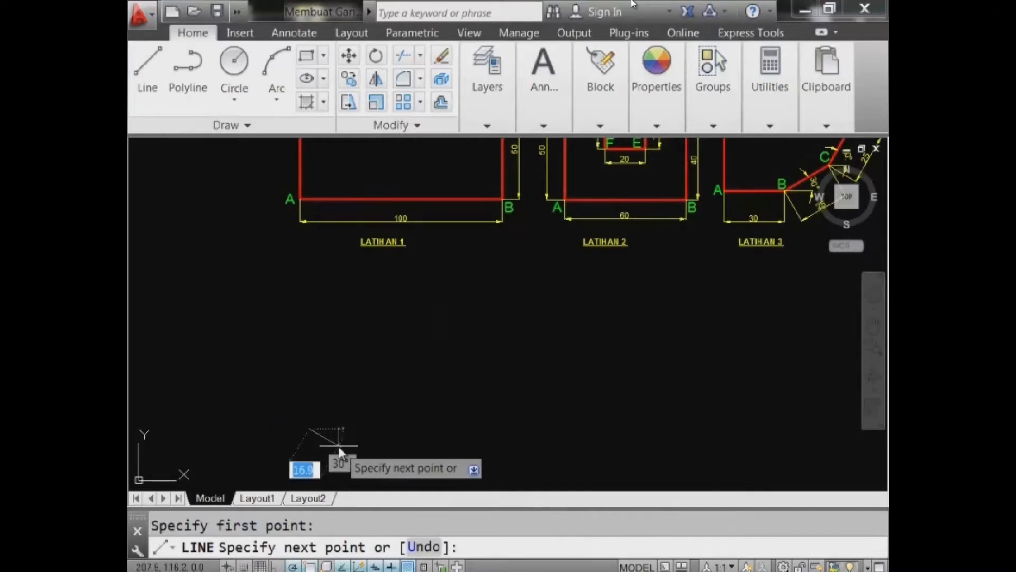
pyautogui.click(278, 564)
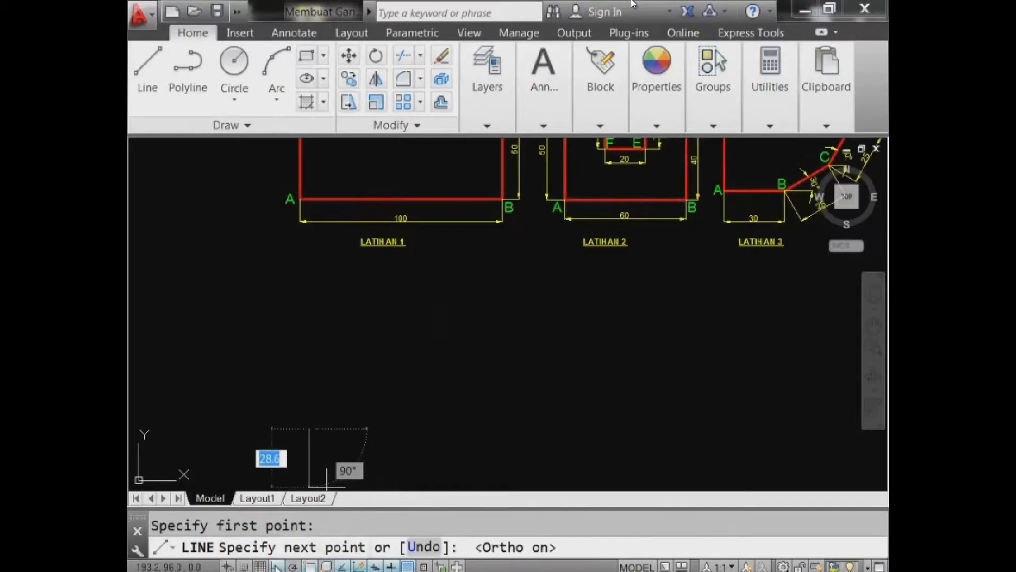
pyautogui.click(293, 565)
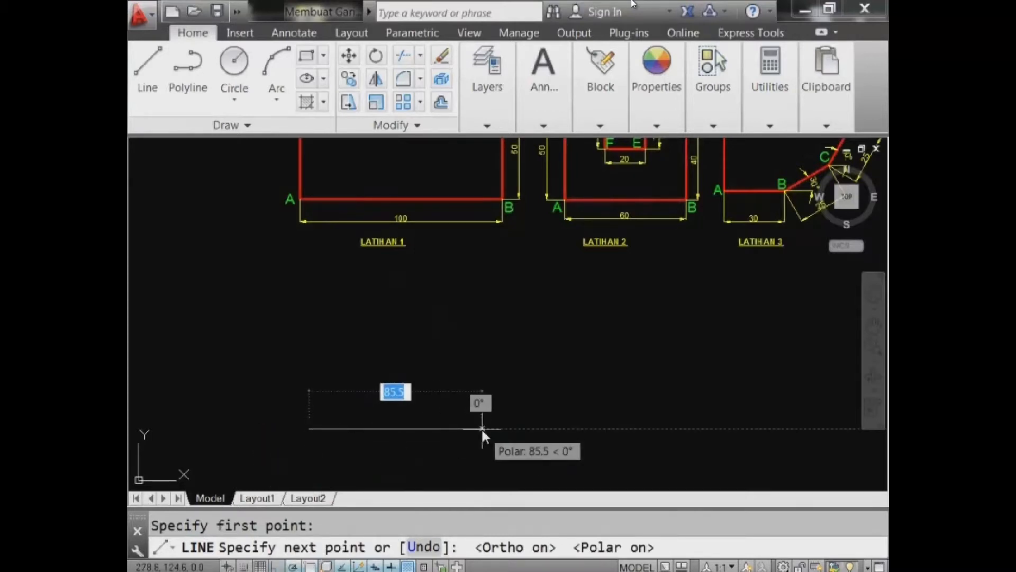
pyautogui.press('F8')
pyautogui.press('F10')
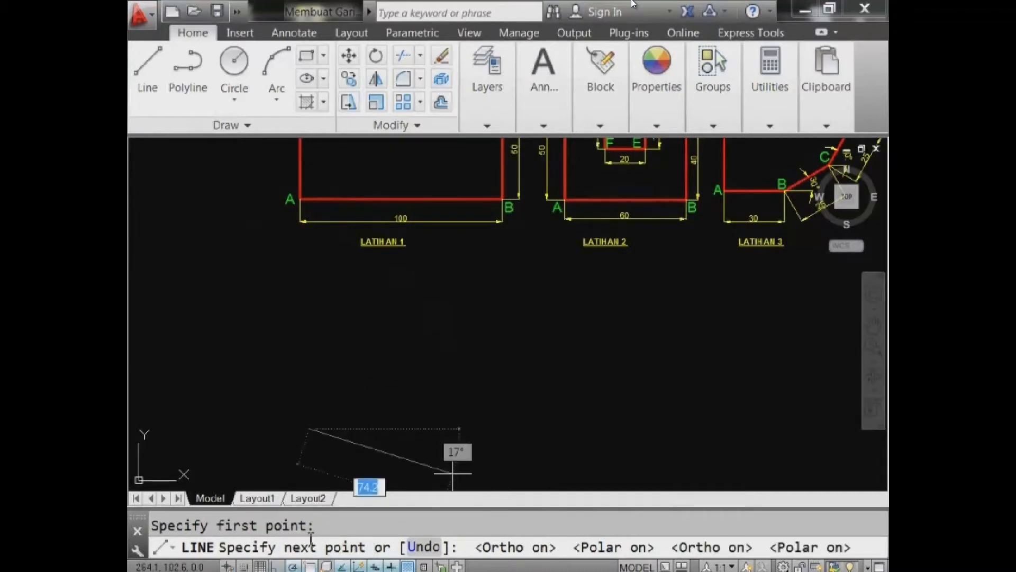
pyautogui.press('F8')
pyautogui.press('F10')
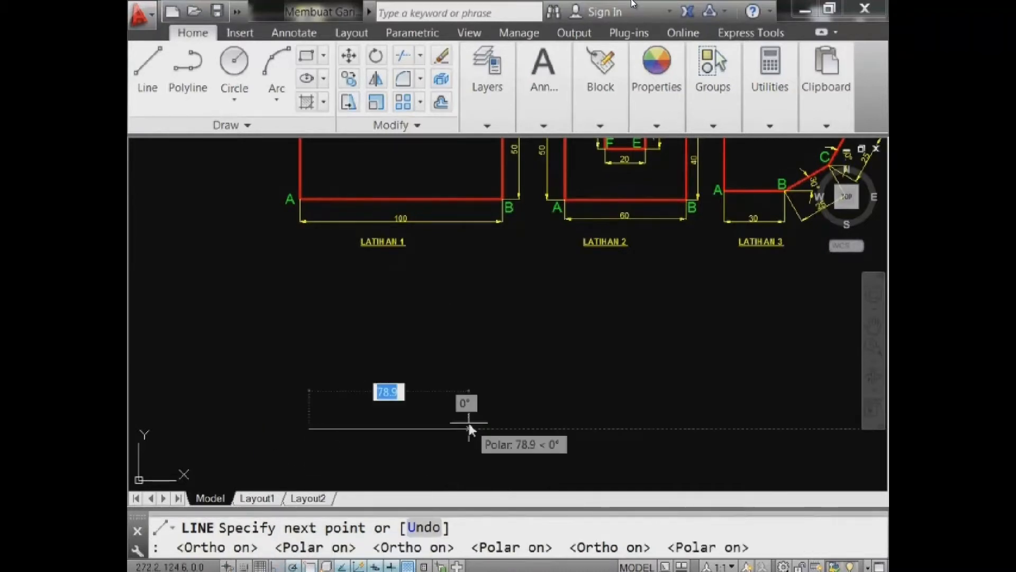
pyautogui.write('100')
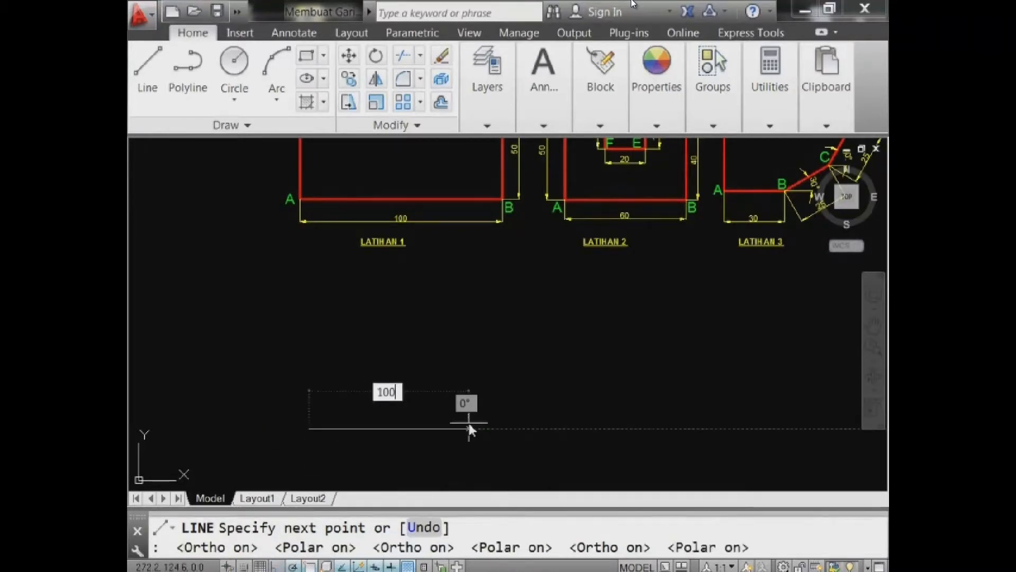
pyautogui.press('Return')
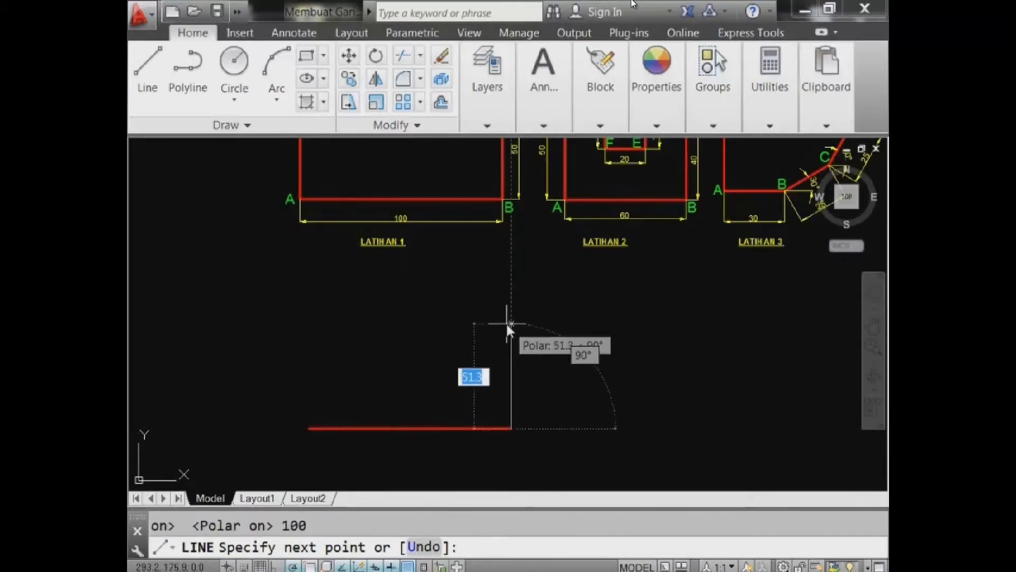
# - Complete the rectangle with lines 50 up and 100 to the left, closing it at the start point
pyautogui.write('50')
pyautogui.press('Return')
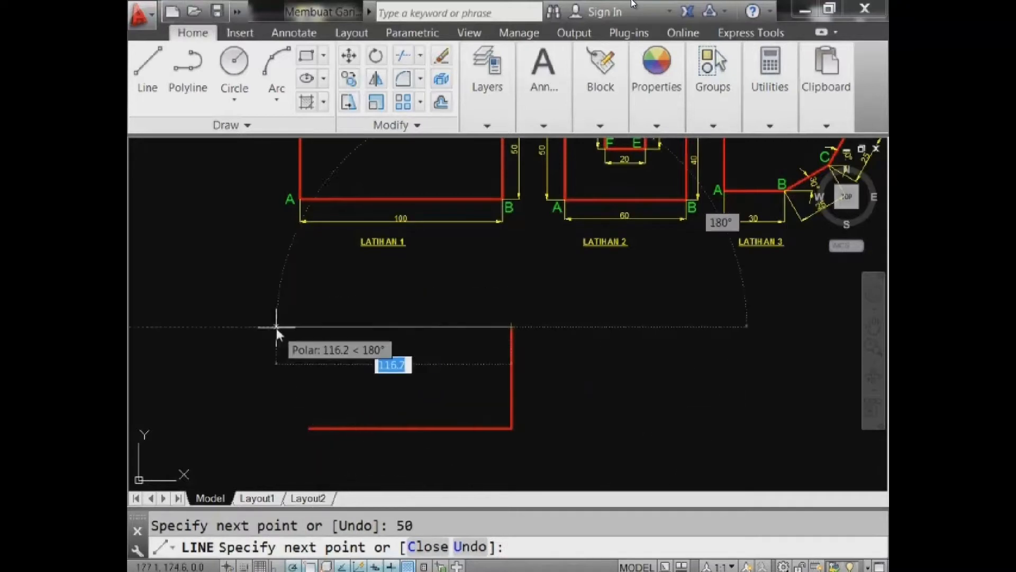
pyautogui.write('100')
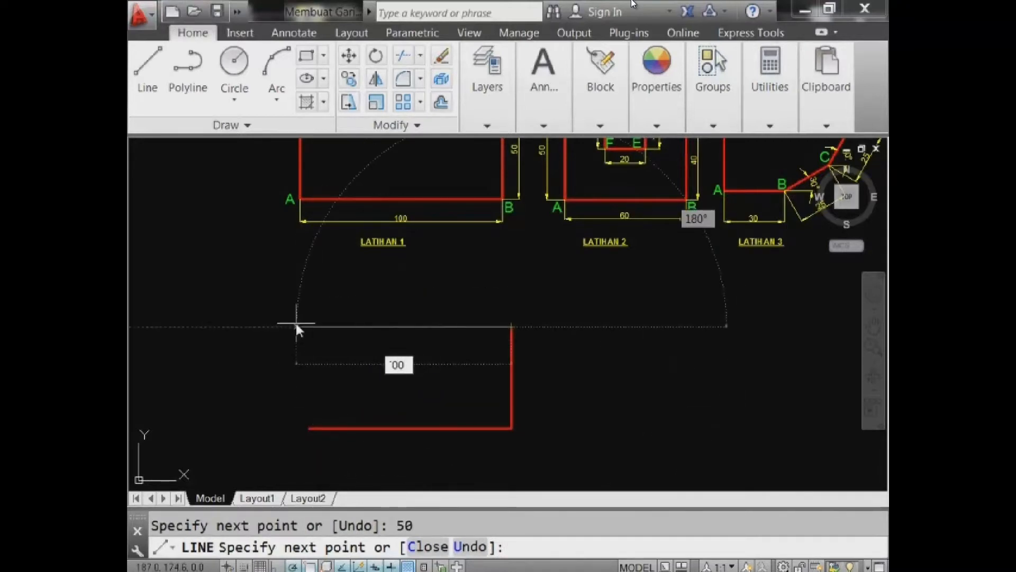
pyautogui.press('BackSpace')
pyautogui.write('00')
pyautogui.press('Return')
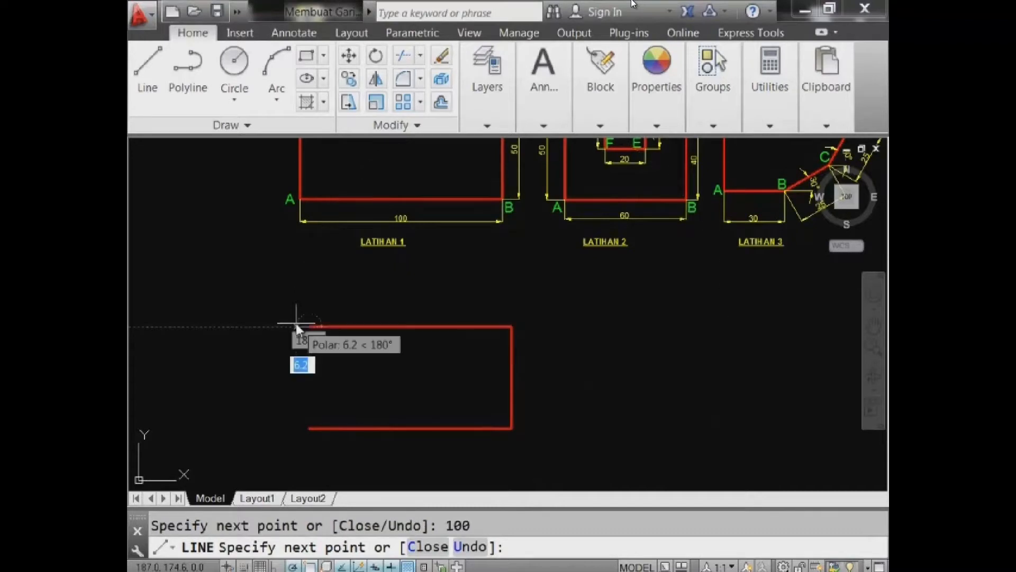
pyautogui.click(309, 427)
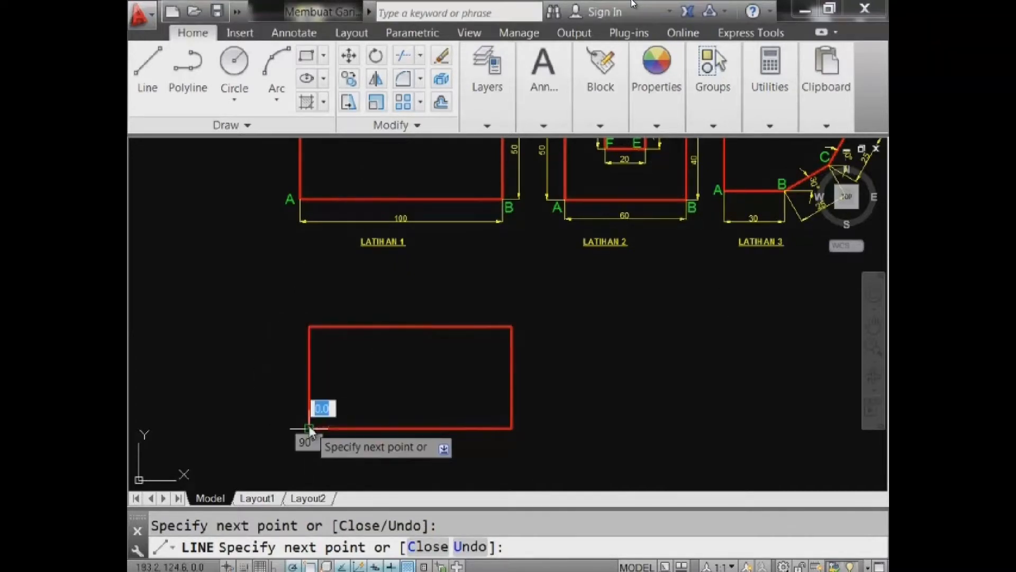
pyautogui.press('Escape')
# - Start the LATIHAN 2 outline beside the new rectangle with lines 60 to the right and 40 up
pyautogui.scroll(-2, 498, 364)
pyautogui.moveTo(525, 365)
pyautogui.mouseDown(button='middle')
pyautogui.moveTo(402, 397)
pyautogui.moveTo(398, 371)
pyautogui.mouseUp(button='middle')
pyautogui.scroll(2, 348, 348)
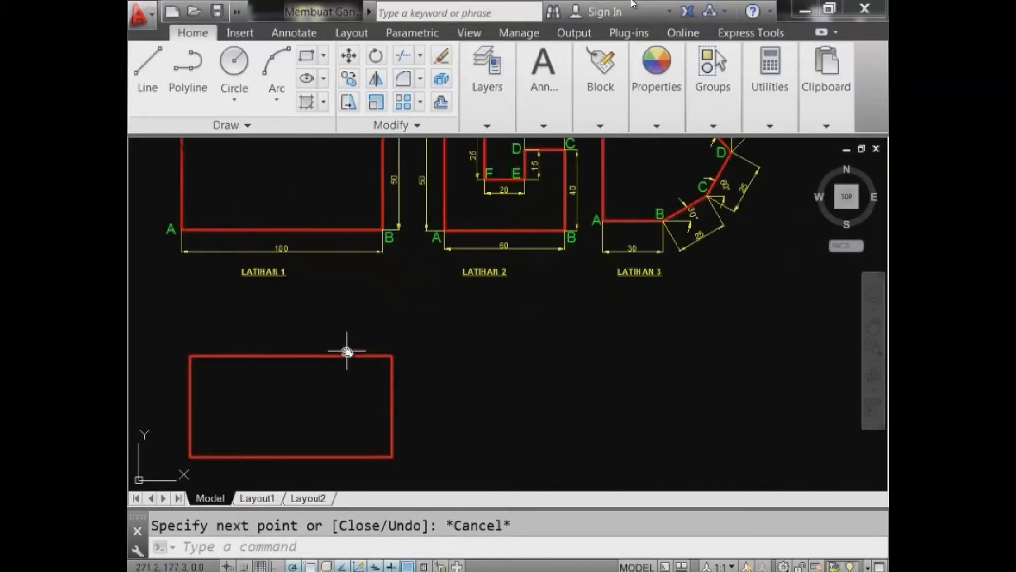
pyautogui.click(147, 68)
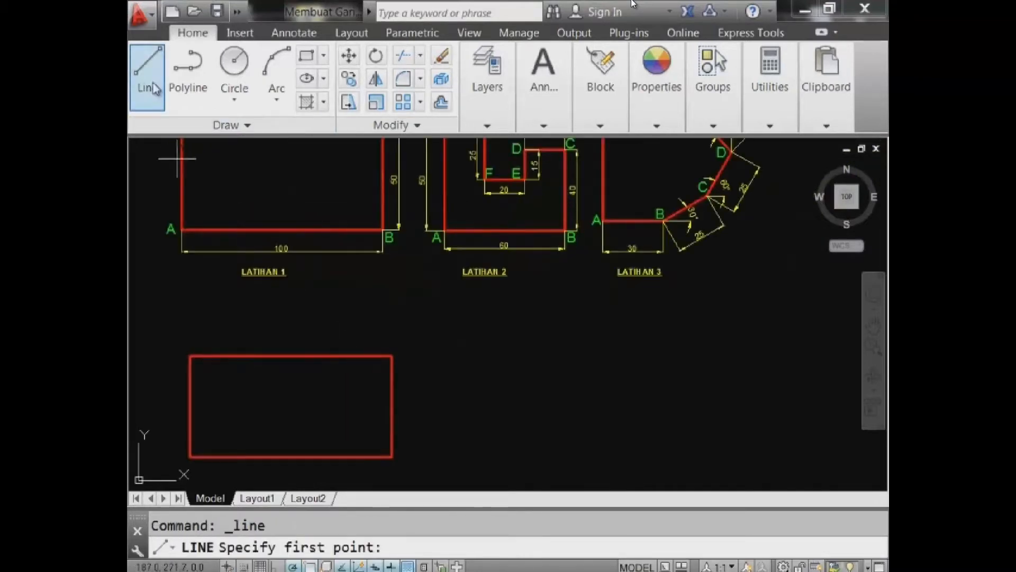
pyautogui.click(437, 457)
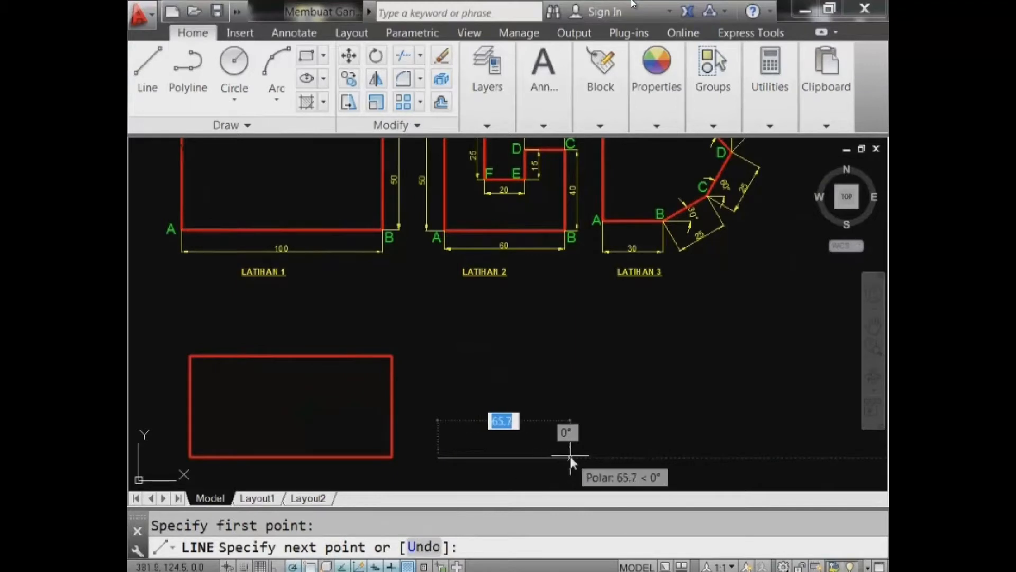
pyautogui.write('60')
pyautogui.press('Return')
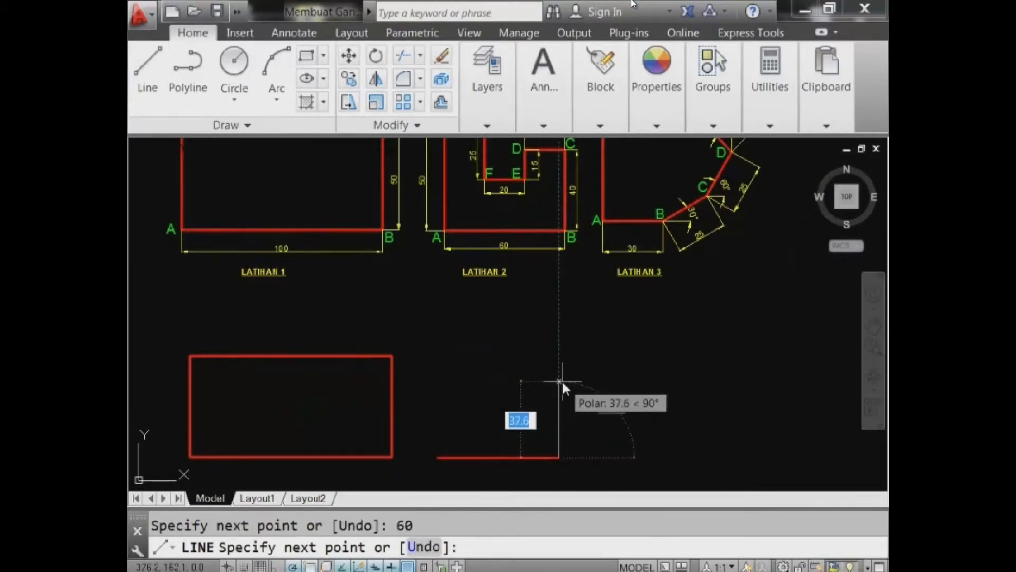
pyautogui.write('40')
pyautogui.press('Return')
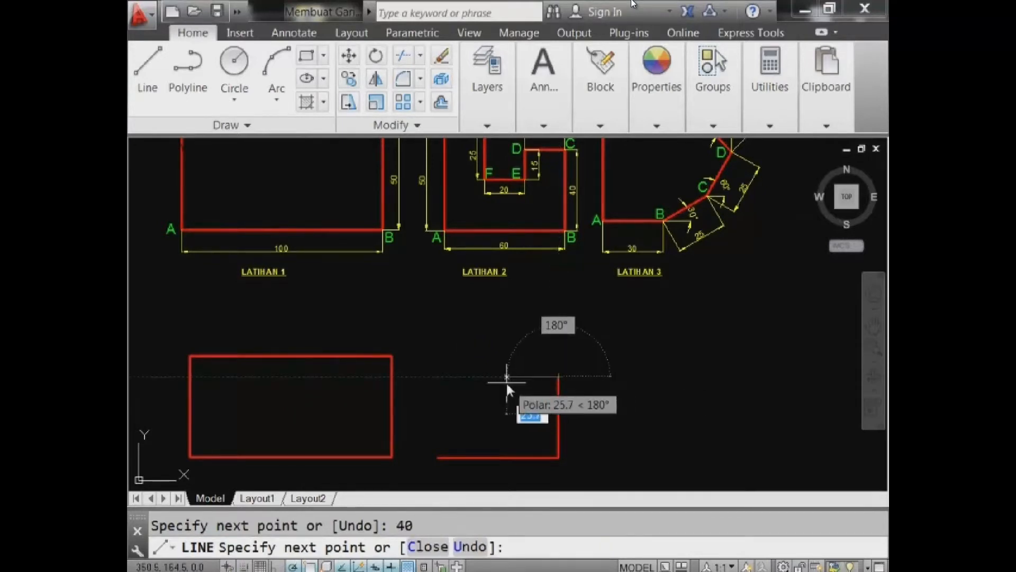
# - Continue the LATIHAN 2 outline with segments CD 20 to the left and DE 15 down
pyautogui.moveTo(506, 383); pyautogui.dragTo(513, 398, button='middle')
pyautogui.write('20')
pyautogui.press('Return')
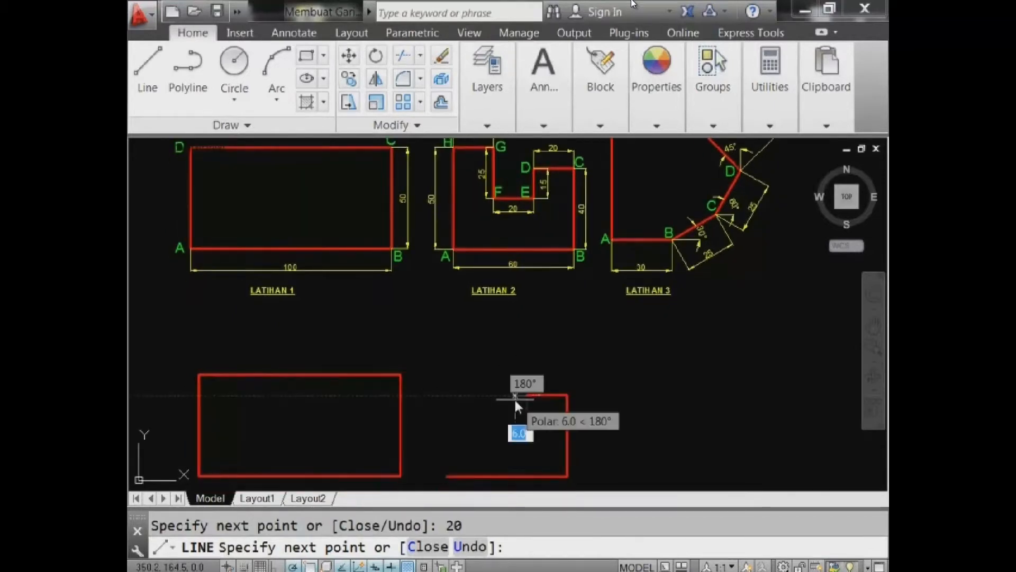
pyautogui.scroll(2, 519, 420)
pyautogui.moveTo(520, 371); pyautogui.dragTo(528, 310, button='middle')
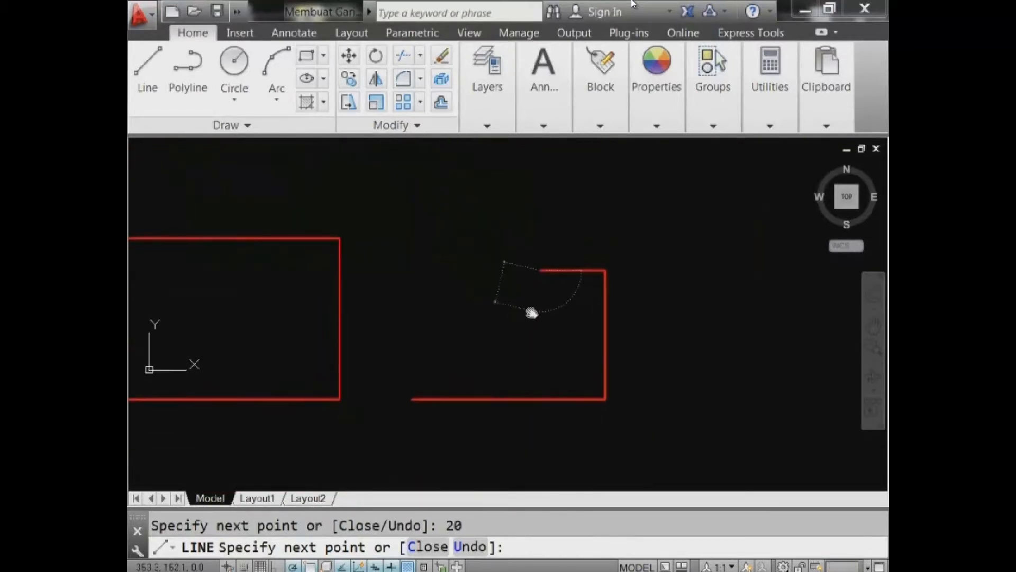
pyautogui.moveTo(545, 369); pyautogui.dragTo(545, 388, button='middle')
pyautogui.scroll(-2, 549, 410)
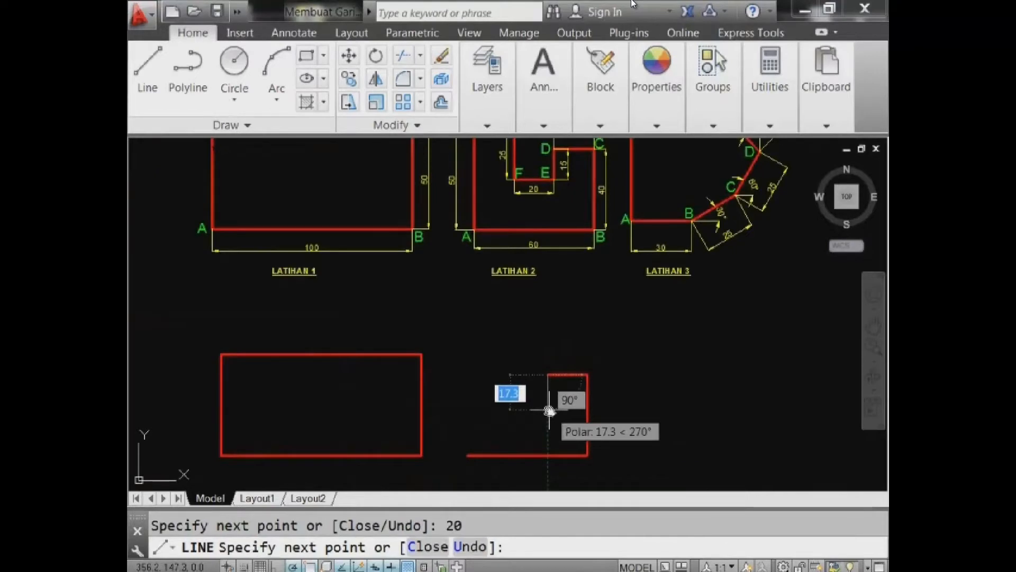
pyautogui.write('15')
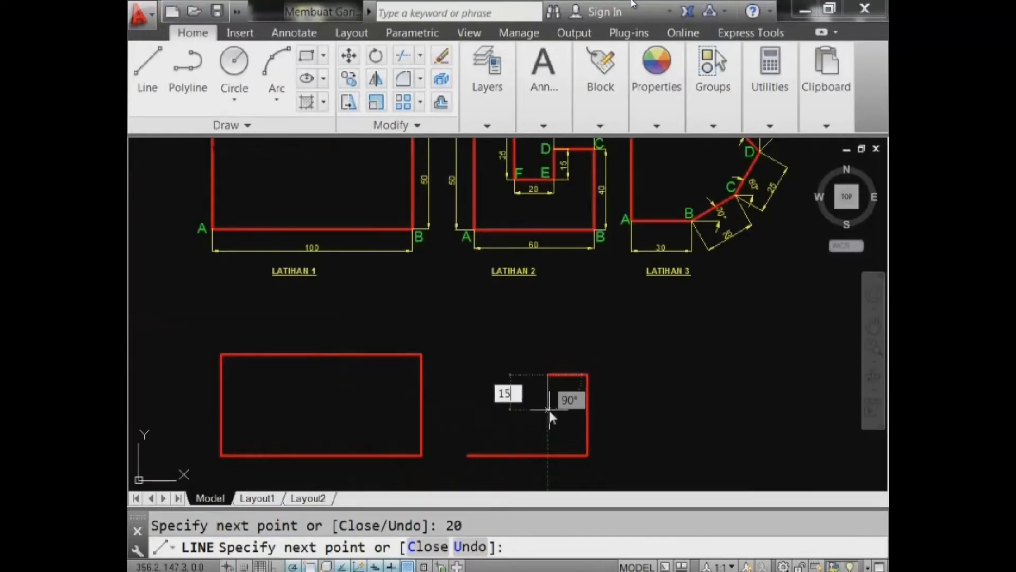
pyautogui.press('Return')
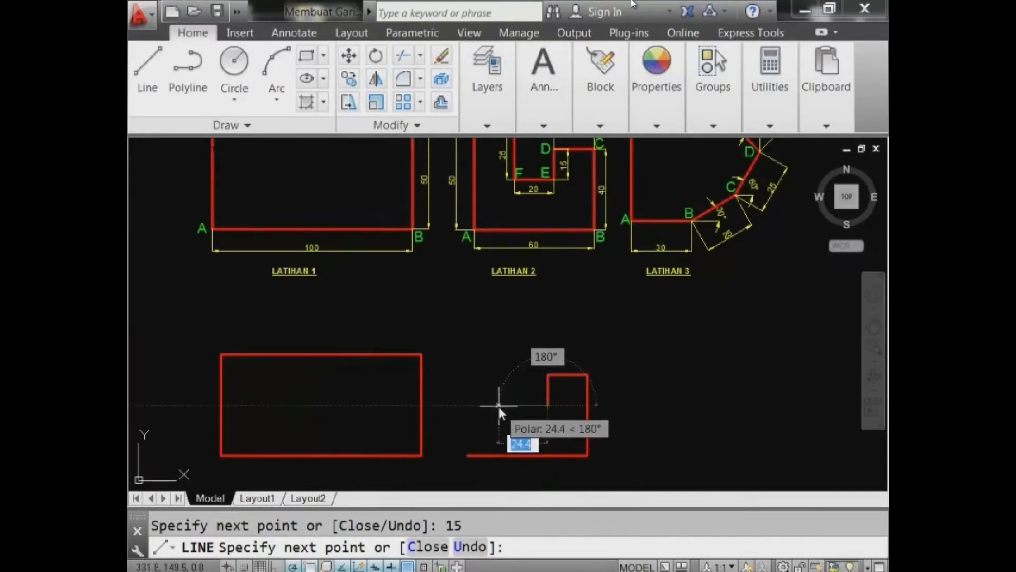
# - Form the rest of the notch with segments EF 20 to the left and FG 25 up
pyautogui.write('20')
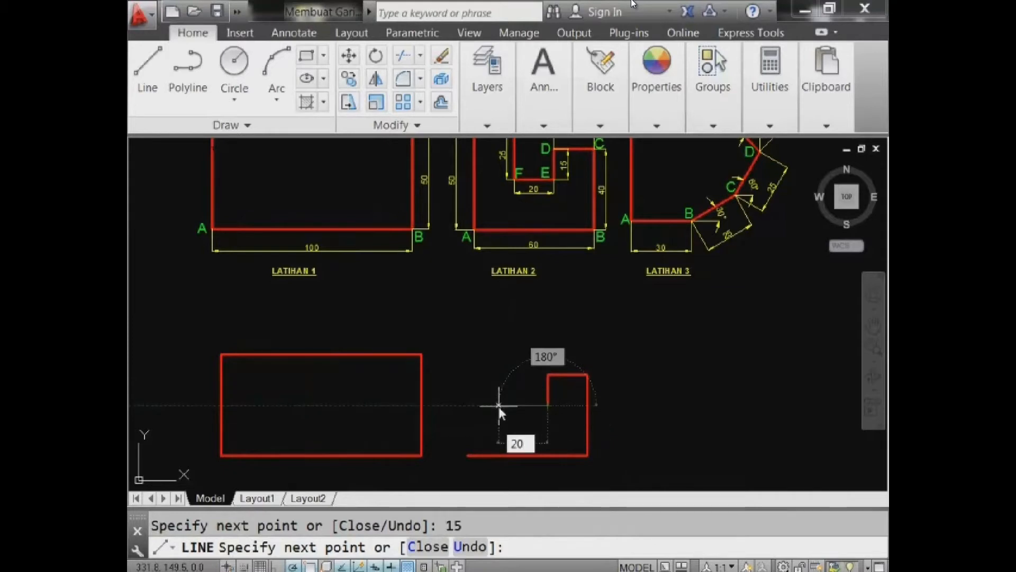
pyautogui.press('Return')
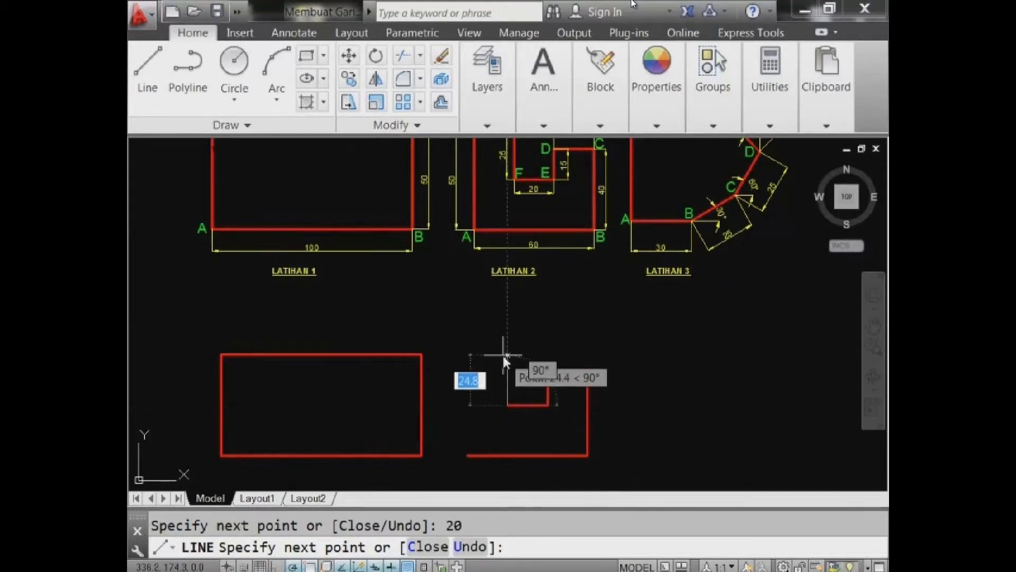
pyautogui.write('25')
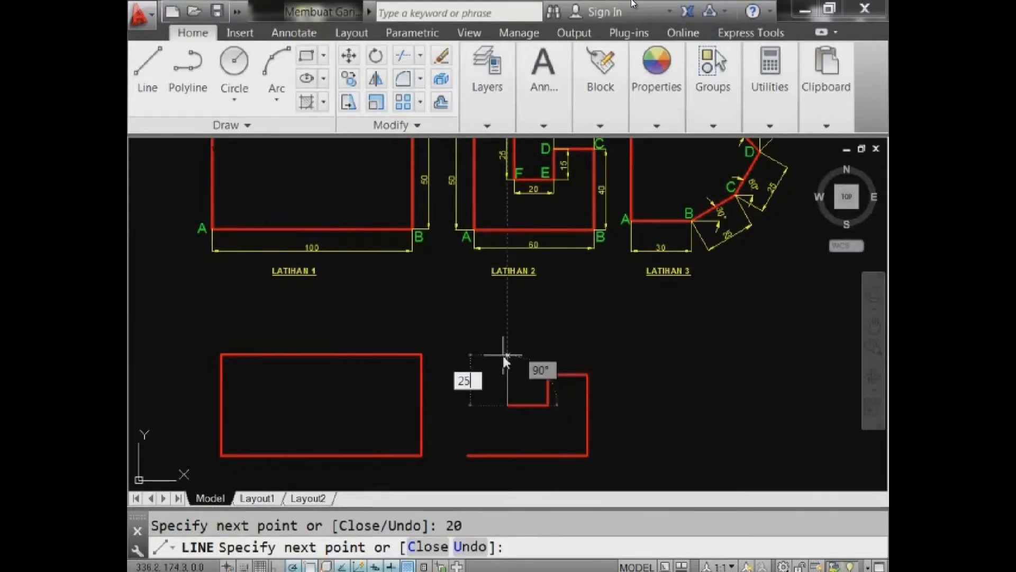
pyautogui.press('Return')
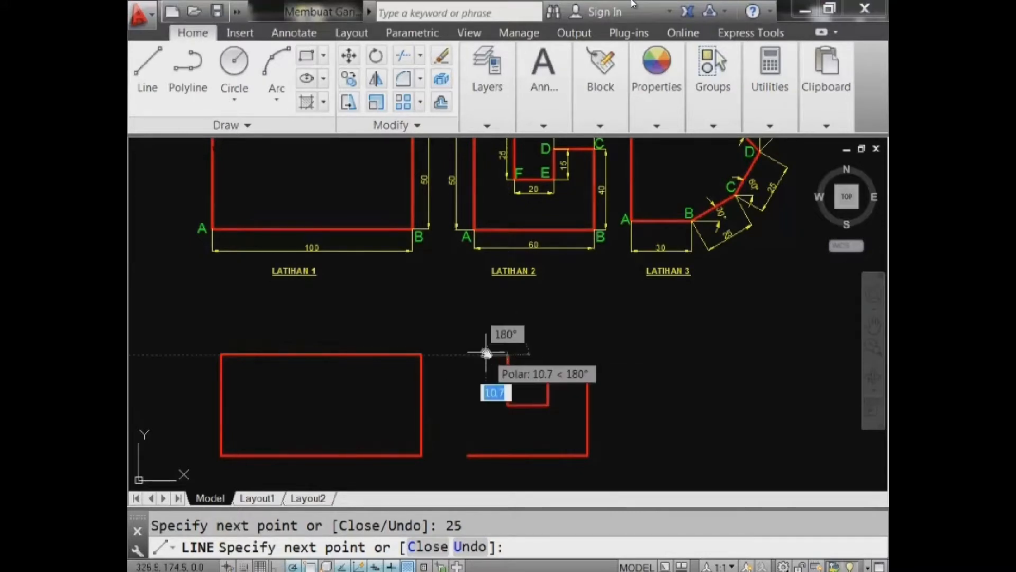
# - Add segment GH 20 to the left, close the outline at its start point and end the line
pyautogui.moveTo(483, 348); pyautogui.dragTo(487, 382, button='middle')
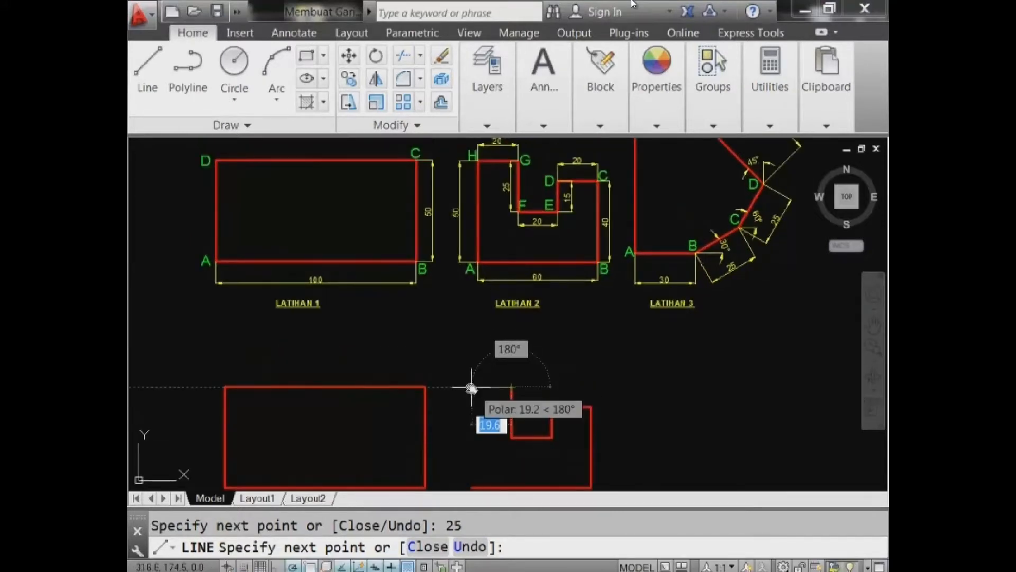
pyautogui.write('20')
pyautogui.press('Return')
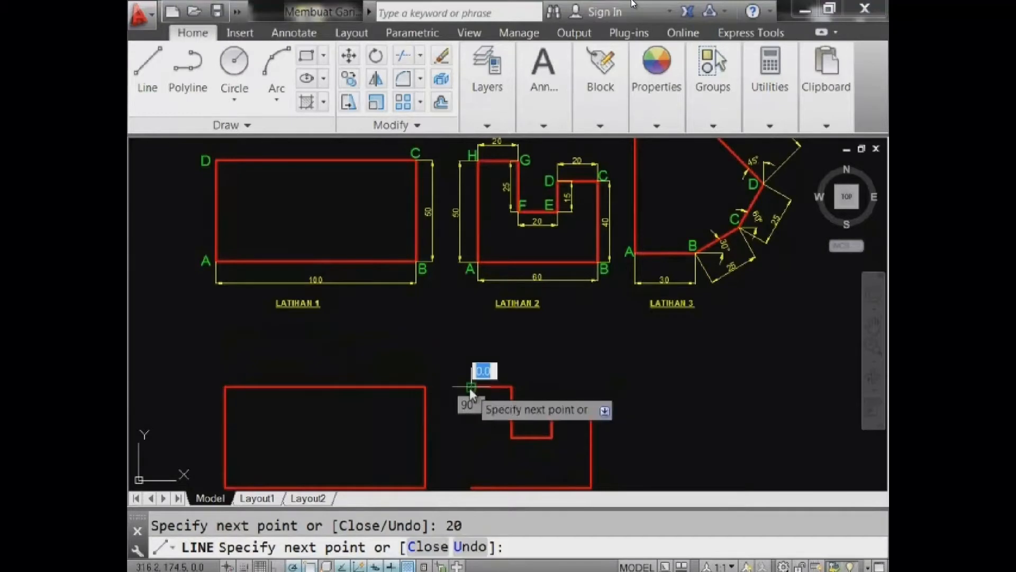
pyautogui.moveTo(469, 387); pyautogui.dragTo(468, 303, button='middle')
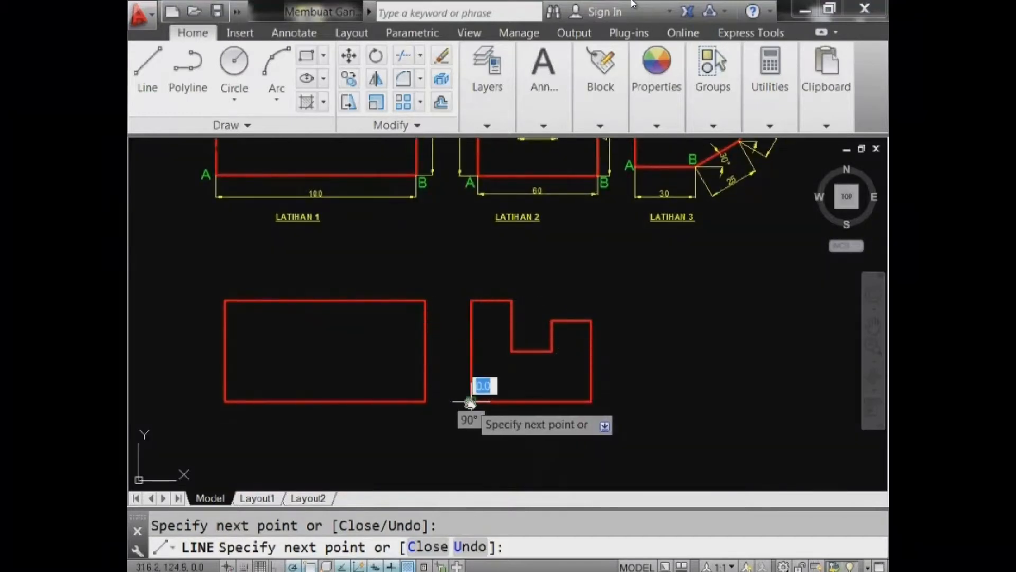
pyautogui.press('Escape')
# - Start the LATIHAN 3 outline beside the notched shape with base line AB 30 to the right
pyautogui.scroll(-4, 480, 403)
pyautogui.scroll(2, 560, 390)
pyautogui.moveTo(560, 390)
pyautogui.mouseDown(button='middle')
pyautogui.moveTo(510, 408)
pyautogui.moveTo(517, 420)
pyautogui.mouseUp(button='middle')
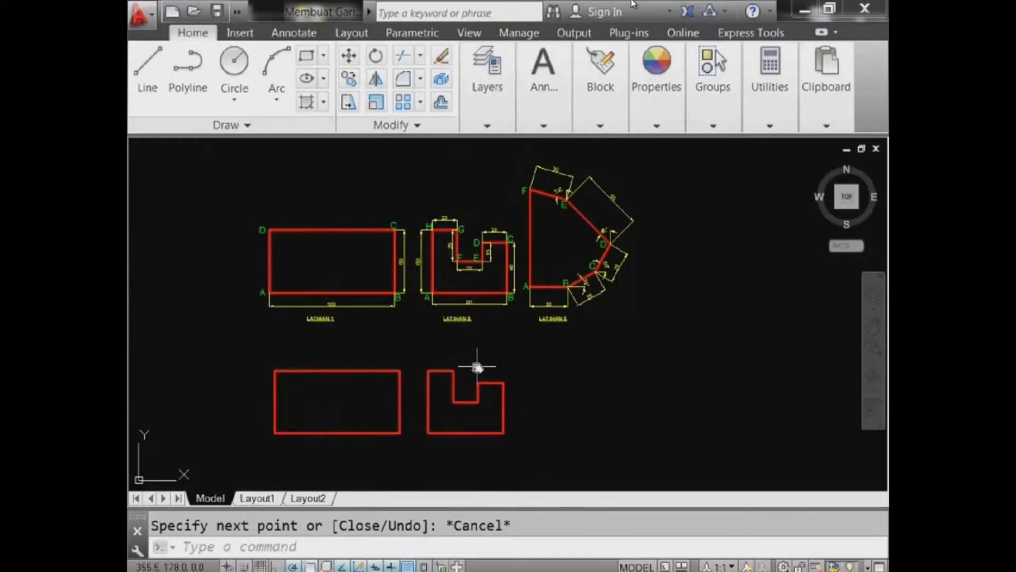
pyautogui.moveTo(597, 290); pyautogui.dragTo(572, 328, button='middle')
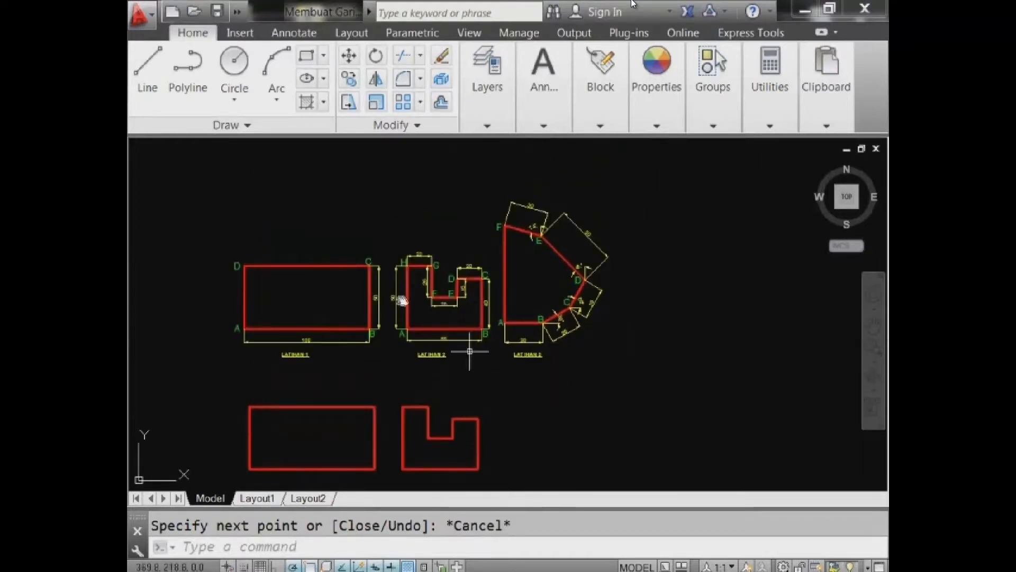
pyautogui.click(148, 66)
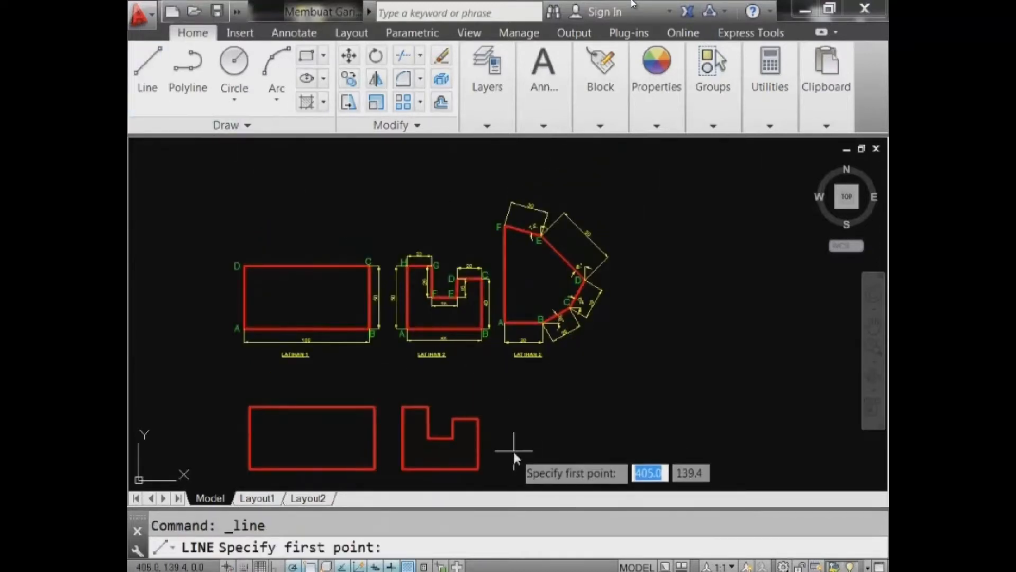
pyautogui.click(509, 466)
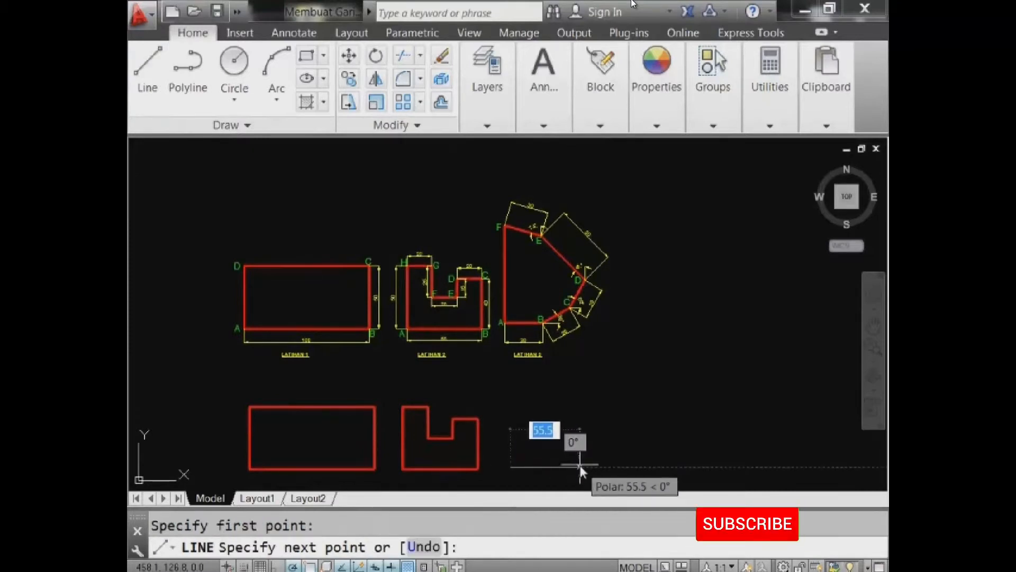
pyautogui.scroll(1, 580, 465)
pyautogui.scroll(-1, 581, 370)
pyautogui.write('30')
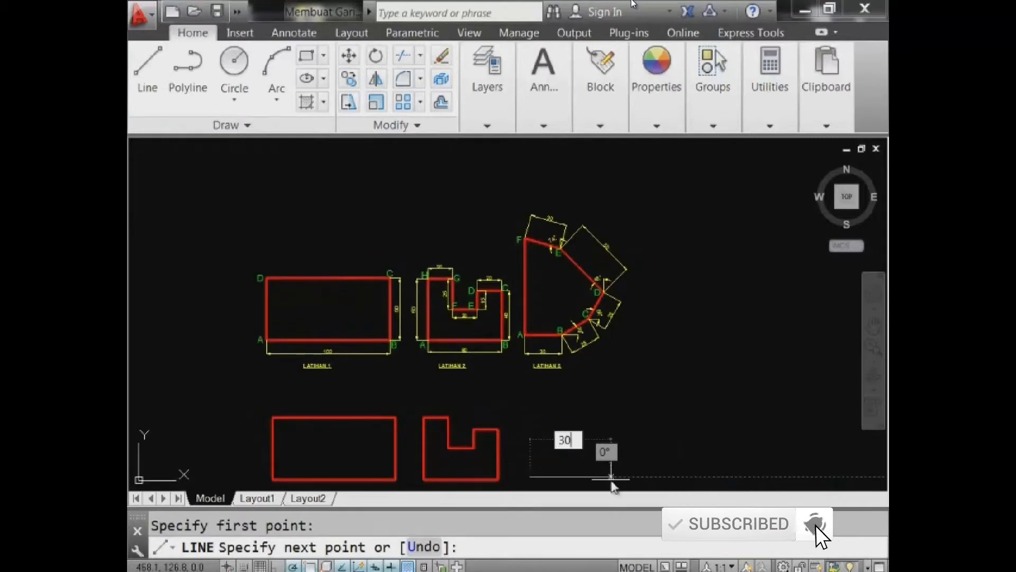
pyautogui.press('Return')
pyautogui.scroll(2, 582, 423)
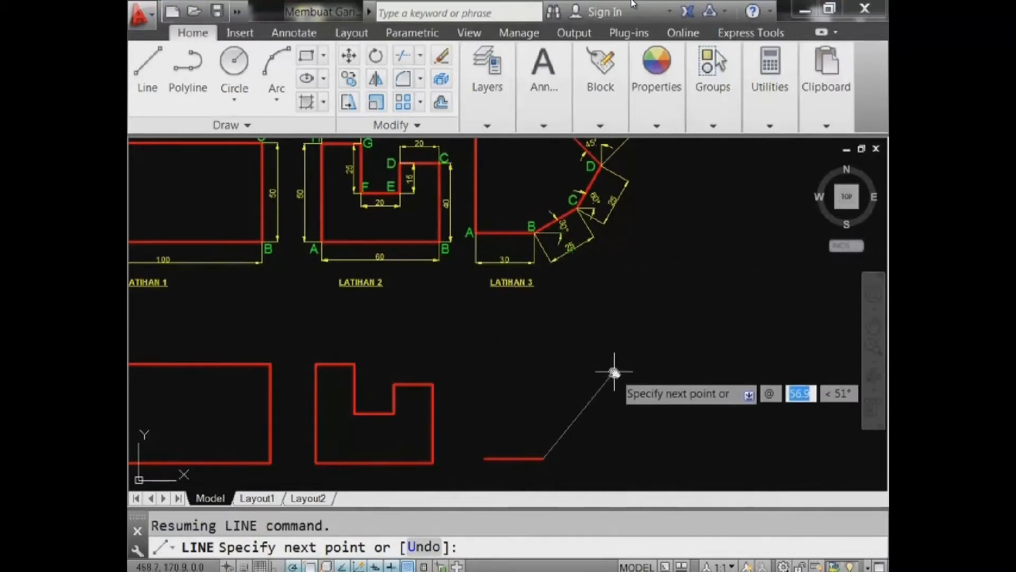
# - Add segments BC, 25 long at 30°, and CD, 25 long at 60°, to the LATIHAN 3 outline
pyautogui.write('25')
pyautogui.press('Tab')
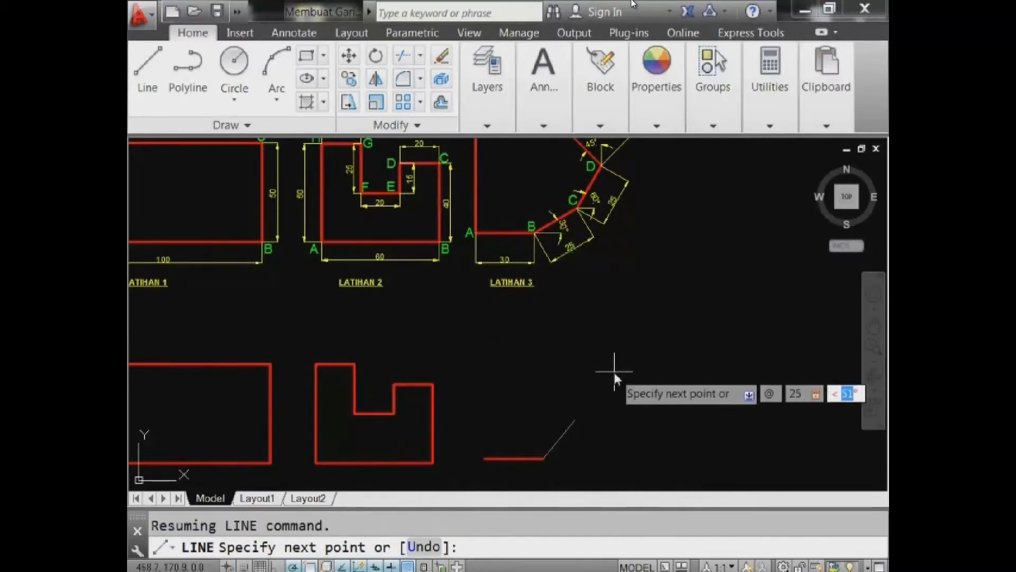
pyautogui.write('30')
pyautogui.press('Return')
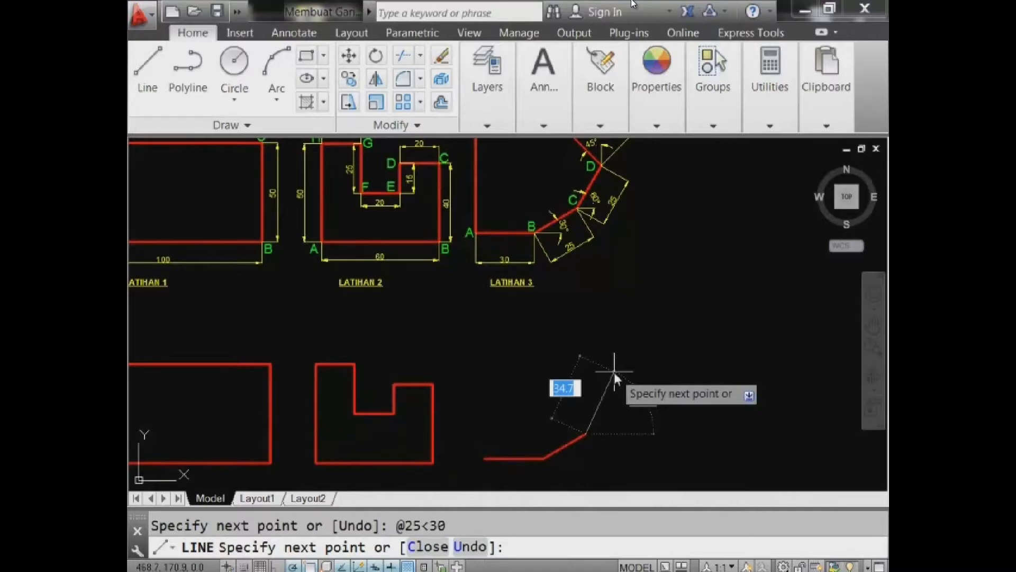
pyautogui.write('@')
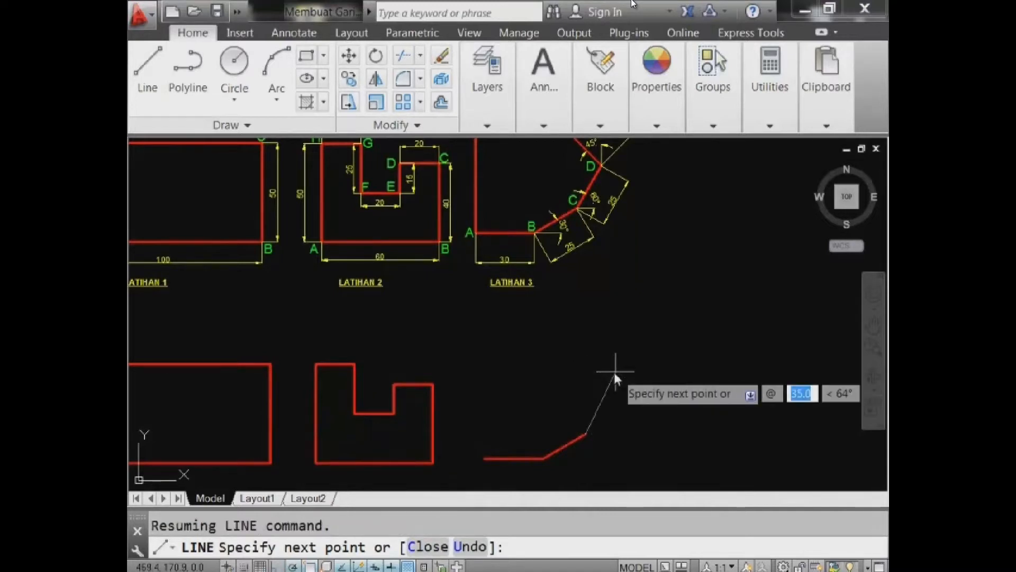
pyautogui.write('25')
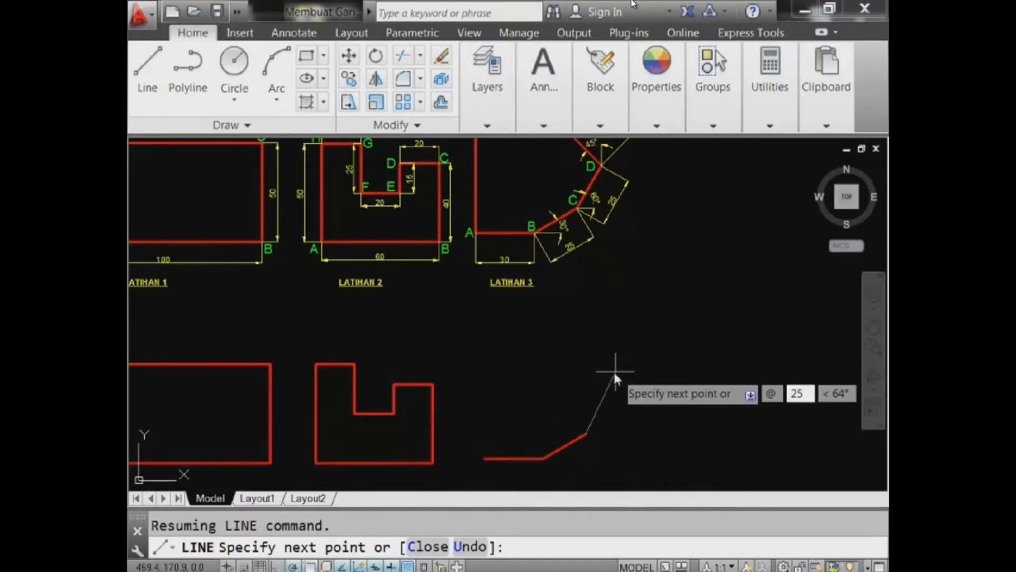
pyautogui.press('Tab')
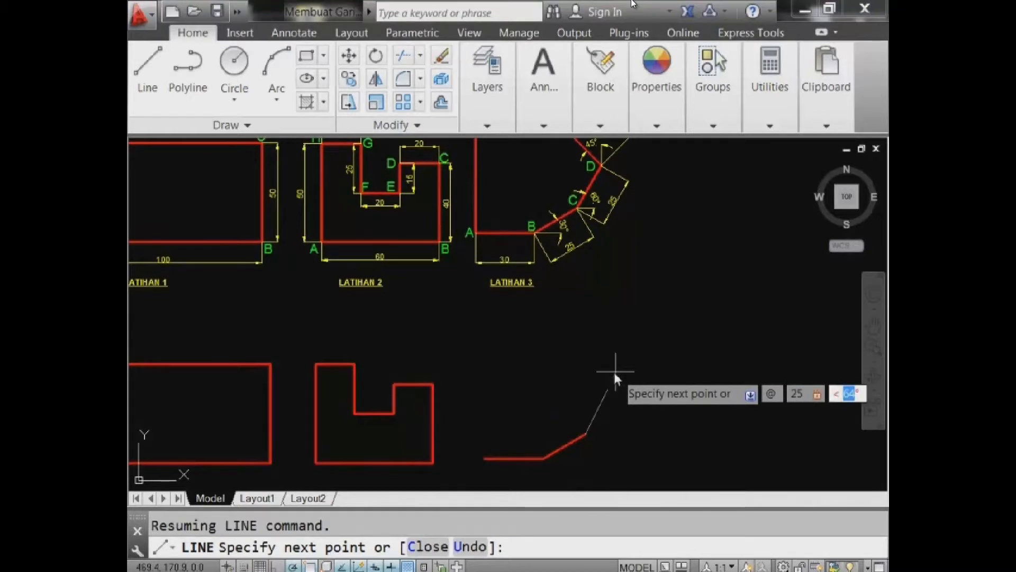
pyautogui.write('60')
pyautogui.press('Return')
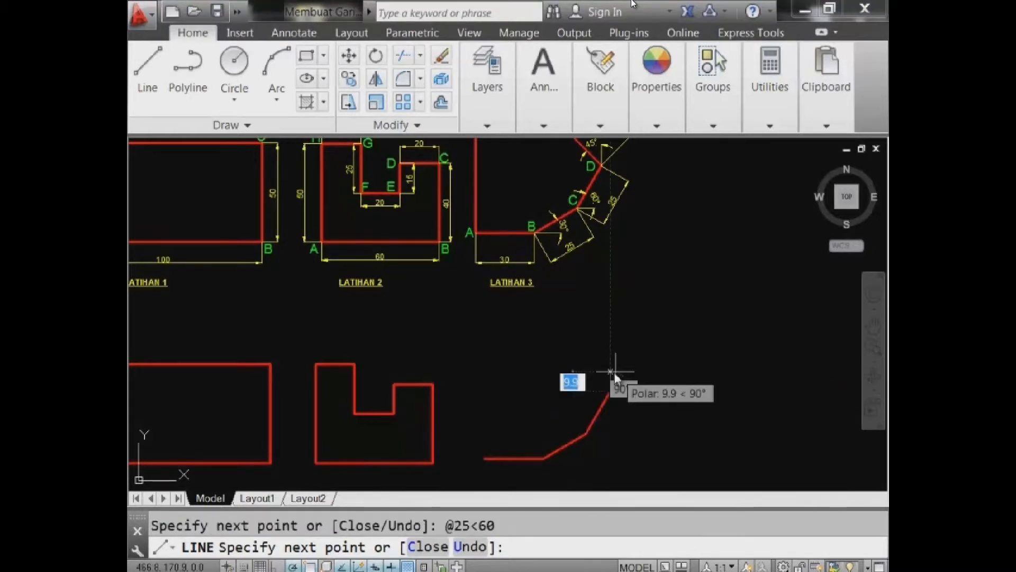
# - Draw segment DE of the LATIHAN 3 outline 50 long at an angle of 135°
pyautogui.scroll(-3, 614, 374)
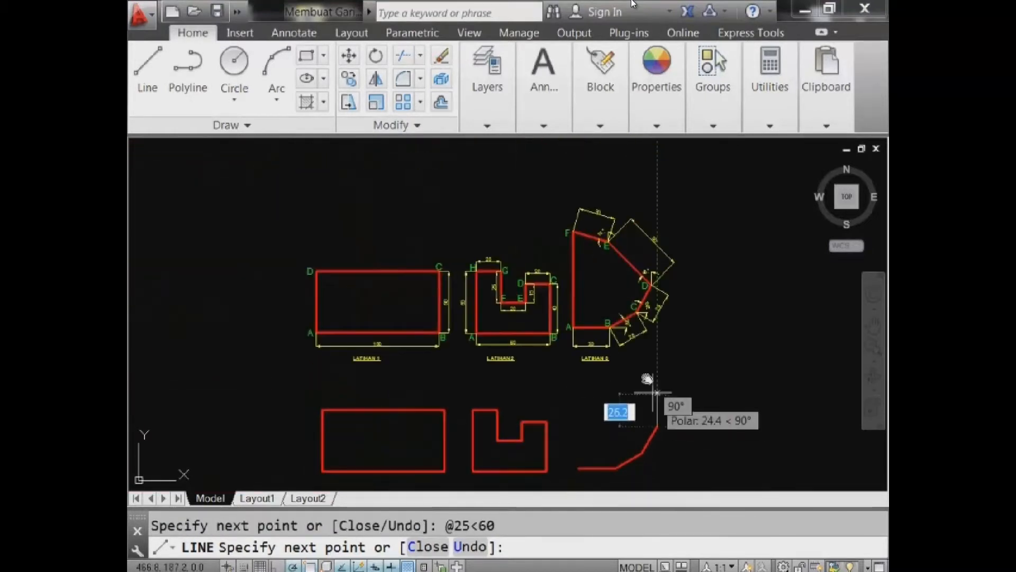
pyautogui.scroll(5, 646, 283)
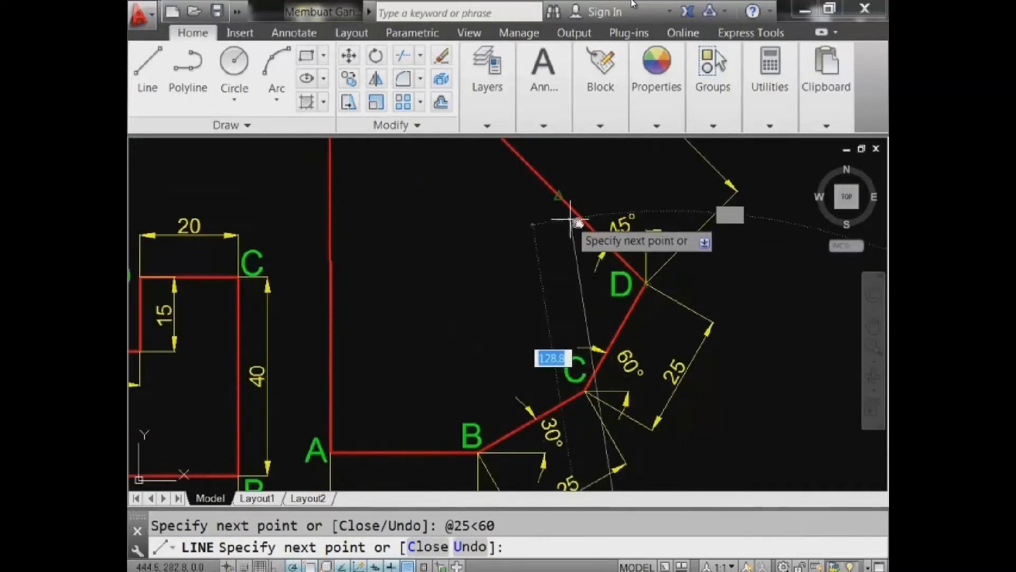
pyautogui.scroll(-3, 571, 219)
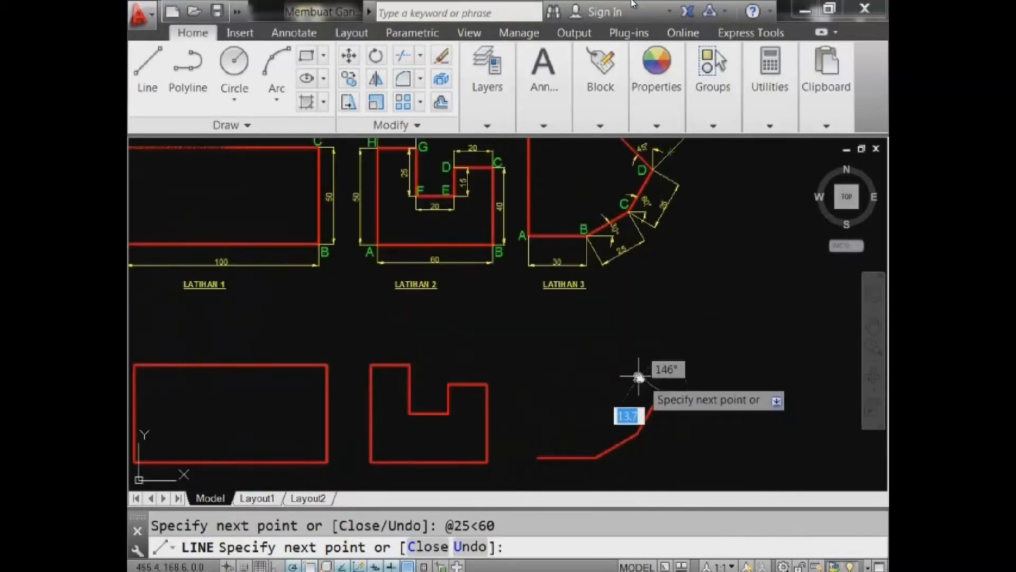
pyautogui.middleClick(612, 350)
pyautogui.write('@')
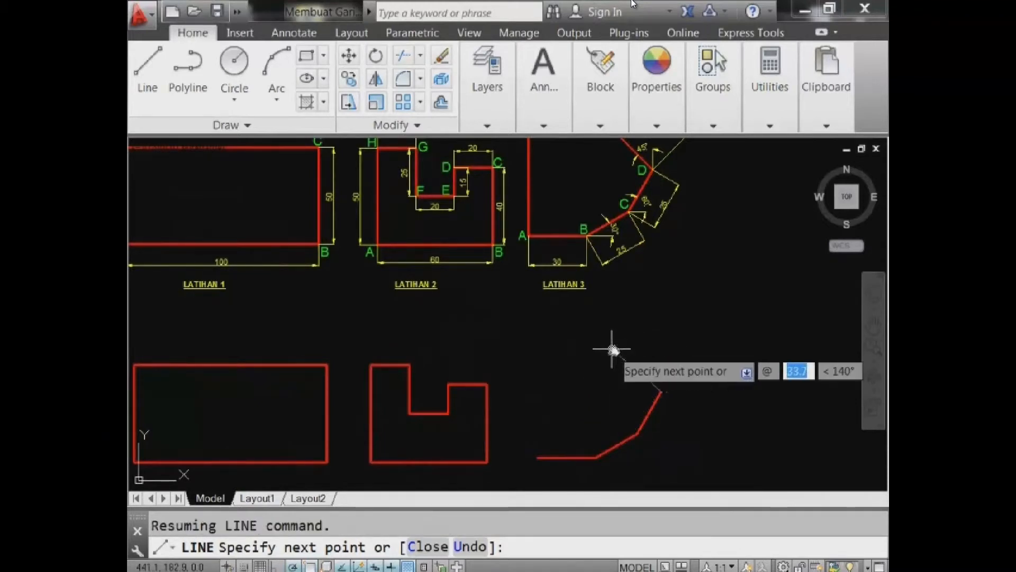
pyautogui.moveTo(629, 301); pyautogui.dragTo(630, 280, button='middle')
pyautogui.write('50')
pyautogui.press('Tab')
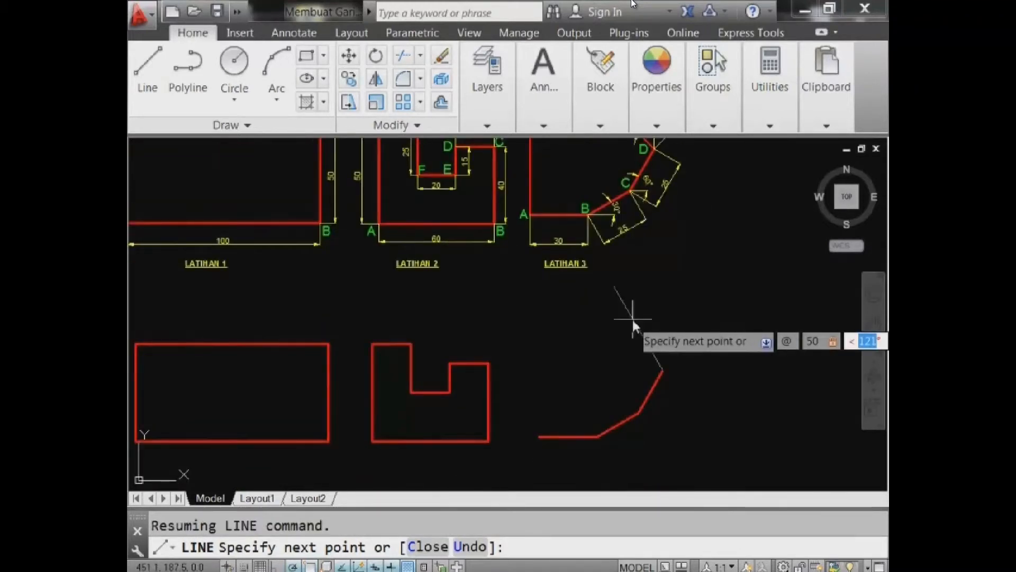
pyautogui.moveTo(633, 319); pyautogui.dragTo(634, 353, button='middle')
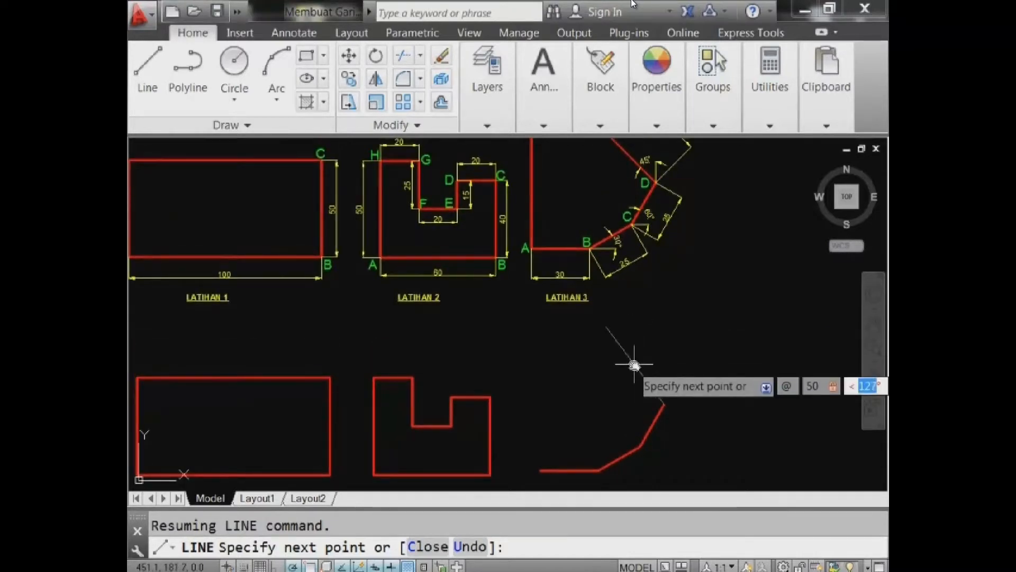
pyautogui.write('135')
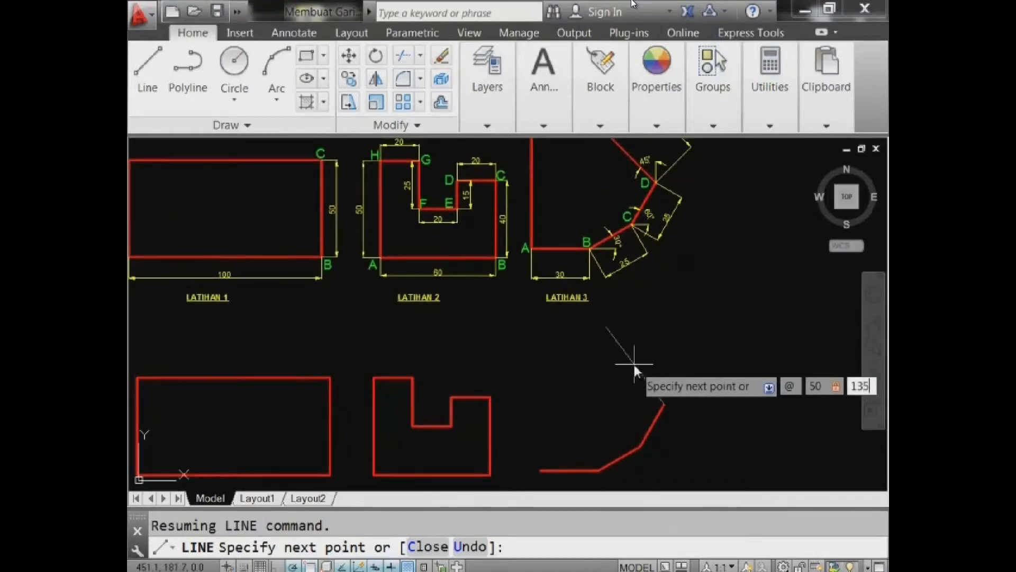
pyautogui.press('Return')
# - Add segment EF to the LATIHAN 3 outline, 30 long at an angle of 164°
pyautogui.moveTo(634, 365); pyautogui.dragTo(686, 425, button='middle')
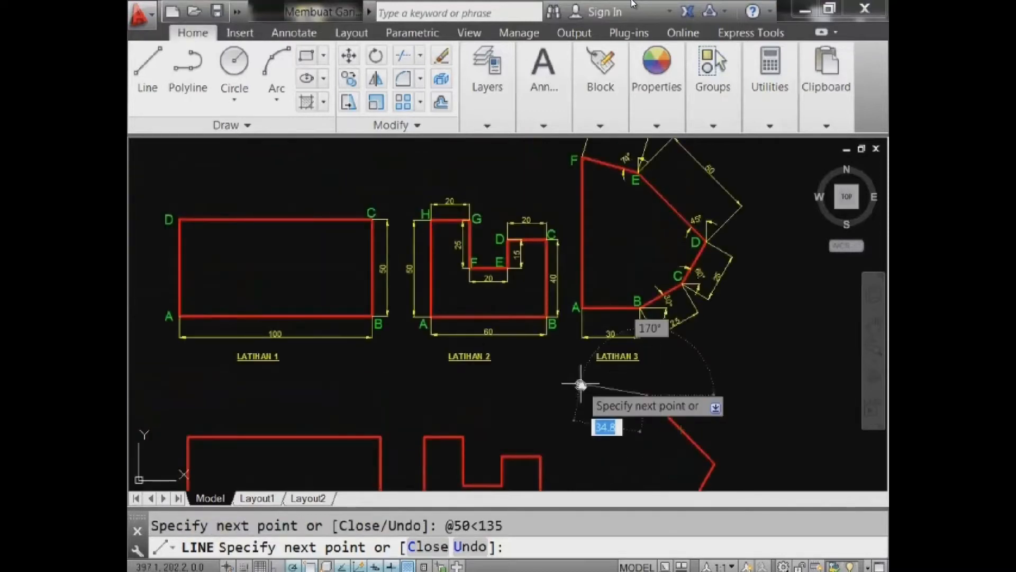
pyautogui.moveTo(581, 385)
pyautogui.mouseDown(button='middle')
pyautogui.moveTo(578, 426)
pyautogui.moveTo(572, 358)
pyautogui.mouseUp(button='middle')
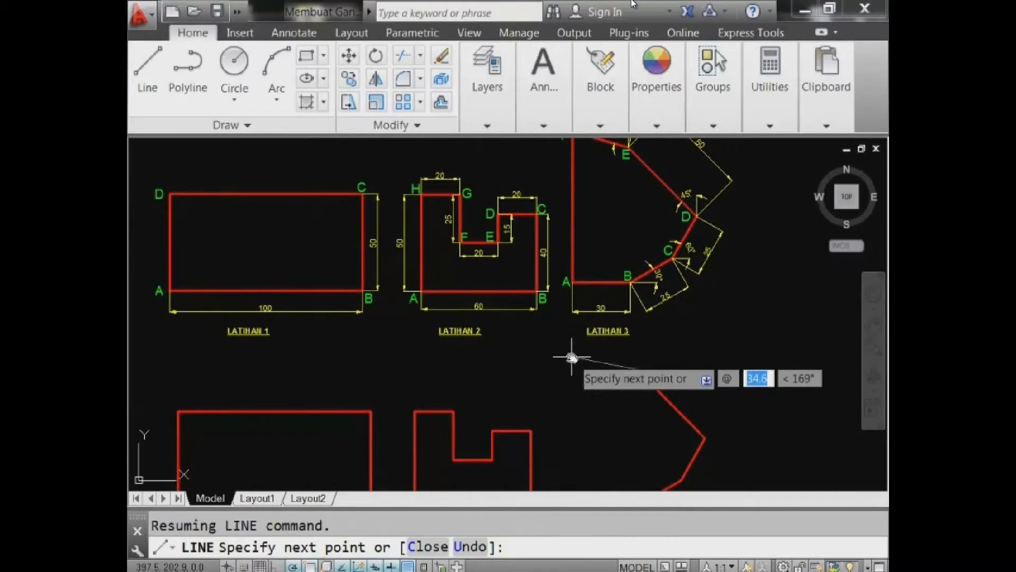
pyautogui.write('30')
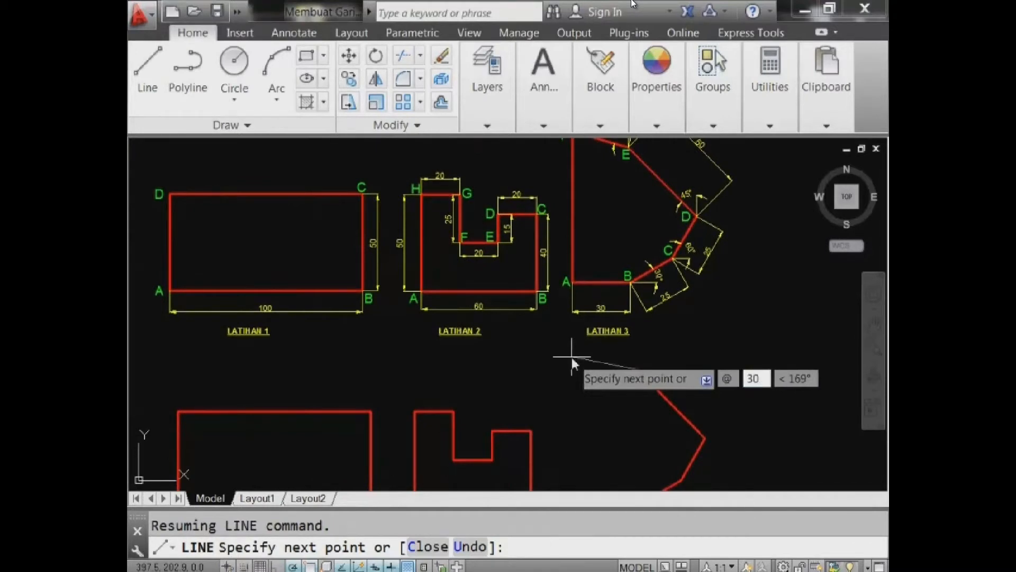
pyautogui.moveTo(572, 357); pyautogui.dragTo(580, 400, button='middle')
pyautogui.write('1')
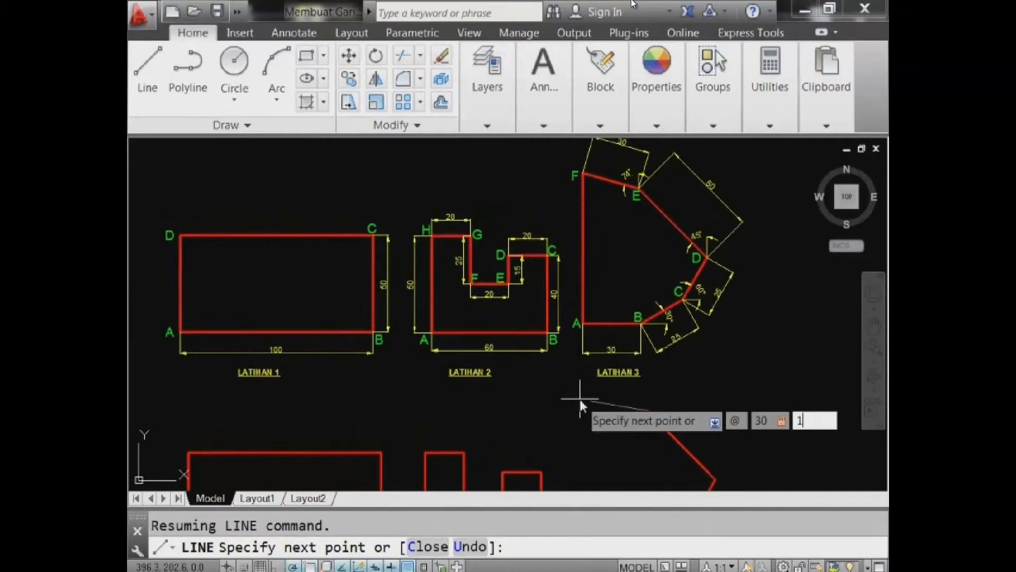
pyautogui.write('64')
pyautogui.press('Return')
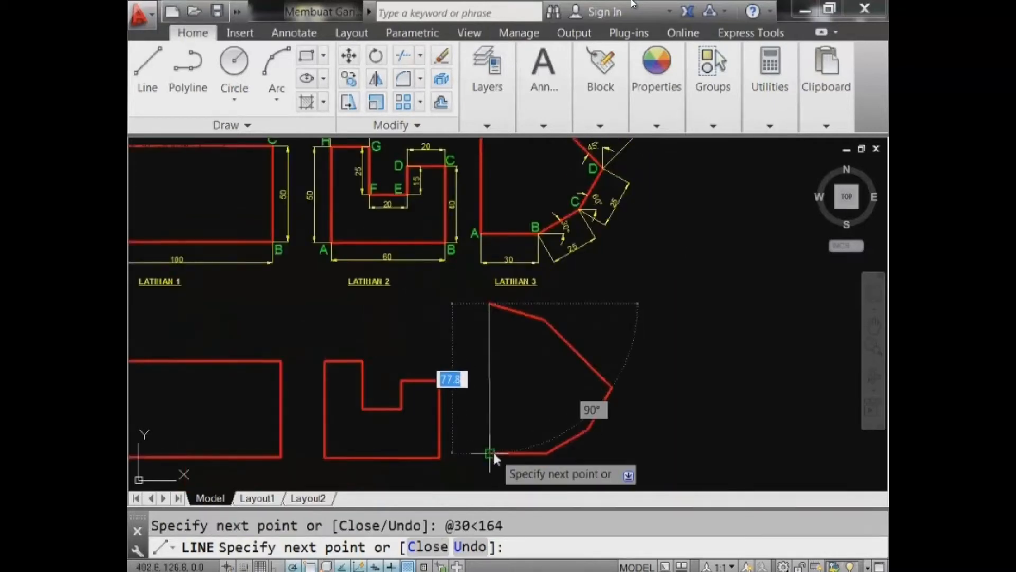
# - Close the LATIHAN 3 outline at its start point A and end the line
pyautogui.click(493, 452)
pyautogui.press('Escape')
pyautogui.moveTo(483, 399); pyautogui.dragTo(608, 465, button='middle')
pyautogui.scroll(3, 624, 422)
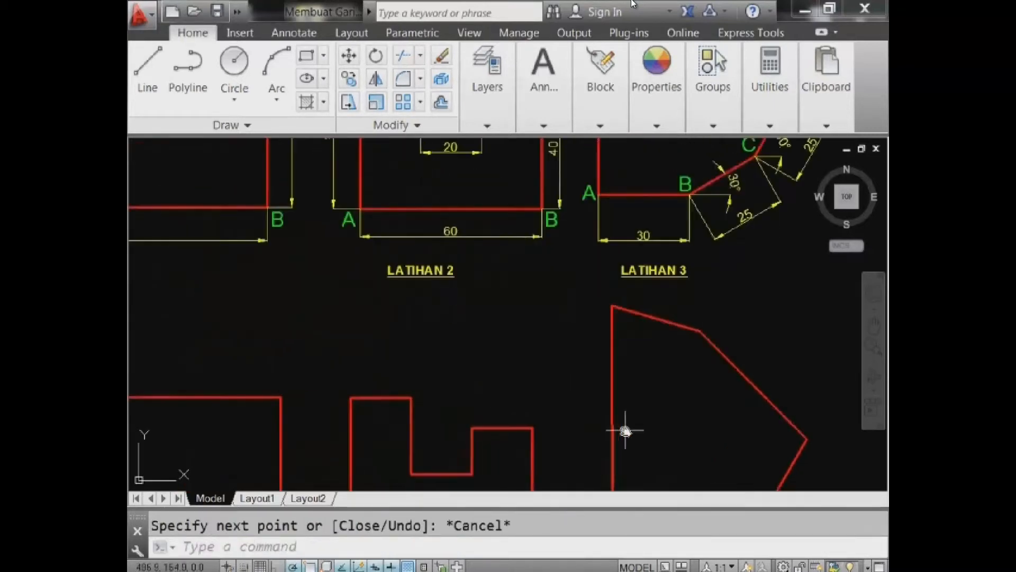
pyautogui.scroll(-3, 626, 406)
pyautogui.moveTo(626, 405)
pyautogui.mouseDown(button='middle')
pyautogui.moveTo(651, 356)
pyautogui.moveTo(673, 411)
pyautogui.mouseUp(button='middle')
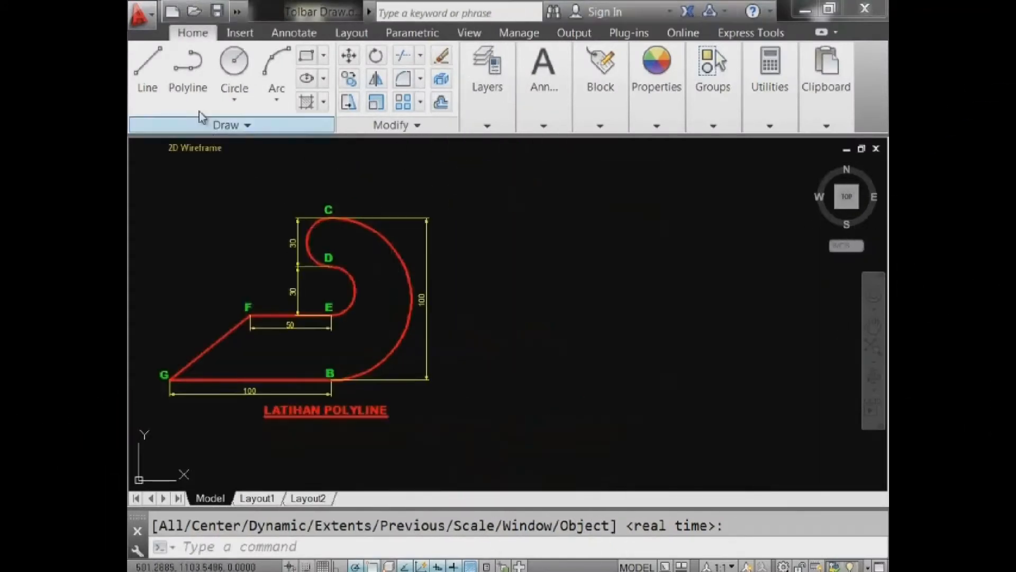
# - Start a polyline beside the LATIHAN POLYLINE figure with base segment GB 100 to the right
pyautogui.click(183, 72)
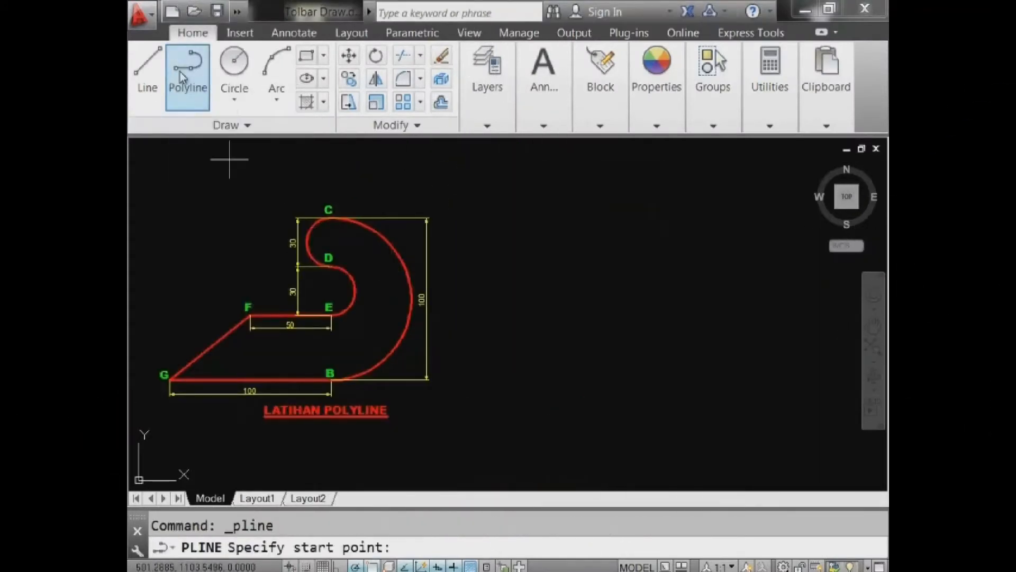
pyautogui.click(490, 386)
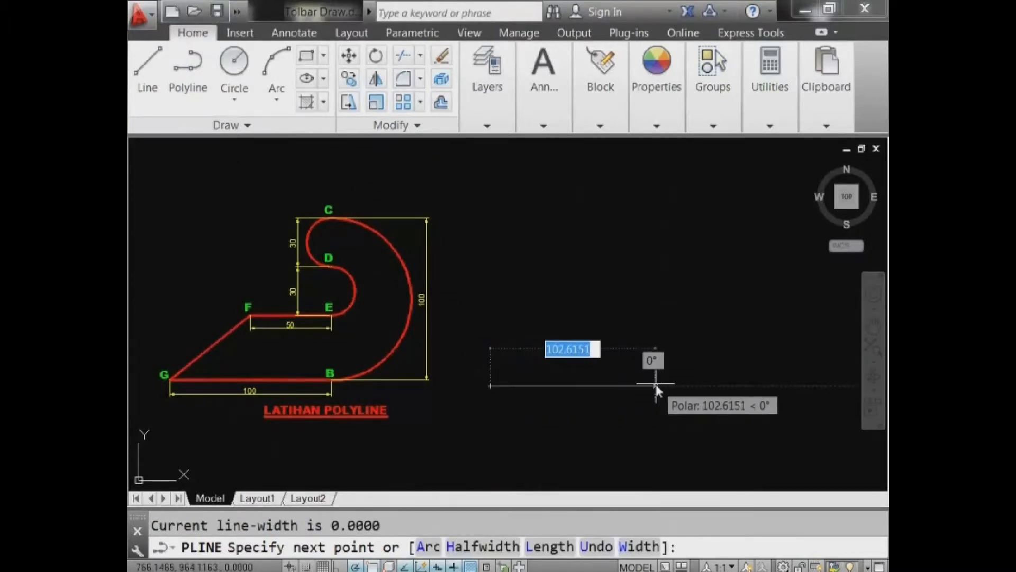
pyautogui.write('100')
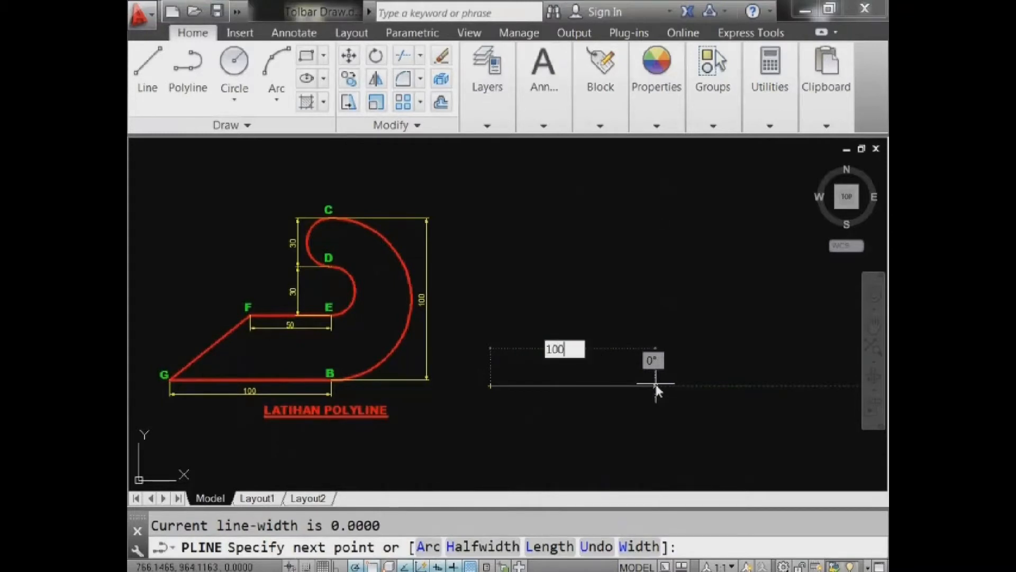
pyautogui.press('Return')
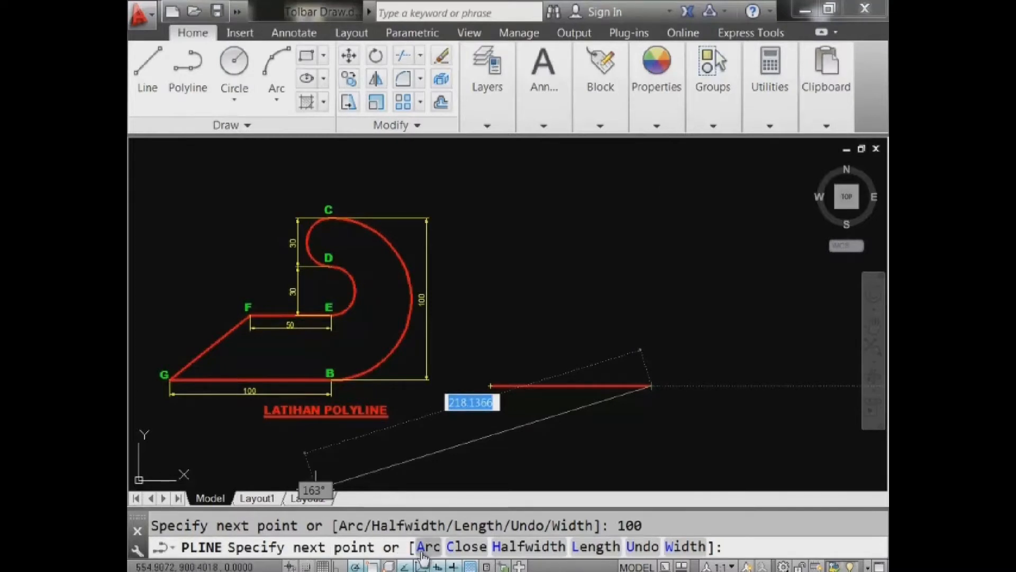
# - Switch the polyline to arc mode and draw arc BC with its endpoint 100 straight up
pyautogui.write('a')
pyautogui.press('Return')
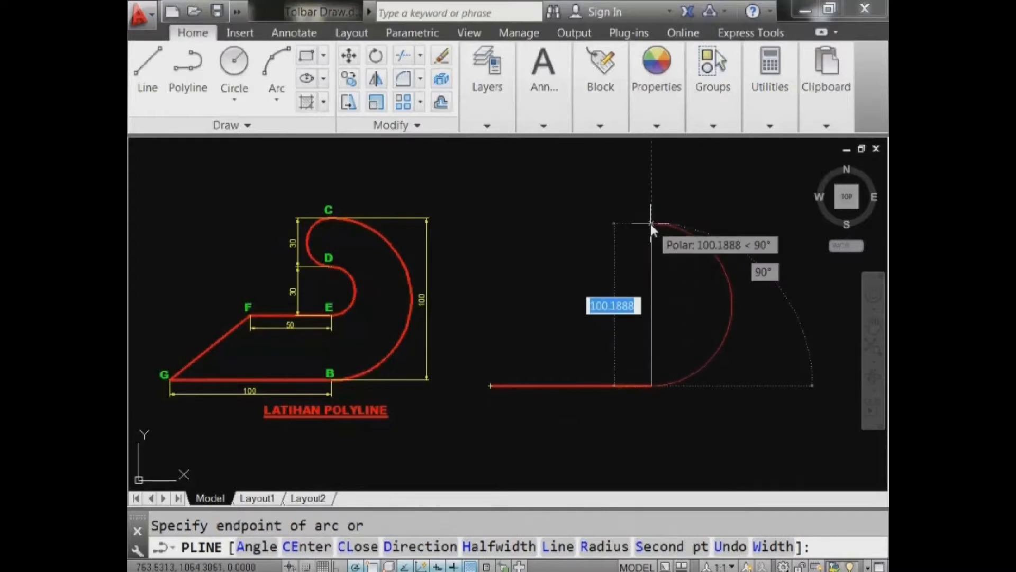
pyautogui.write('100')
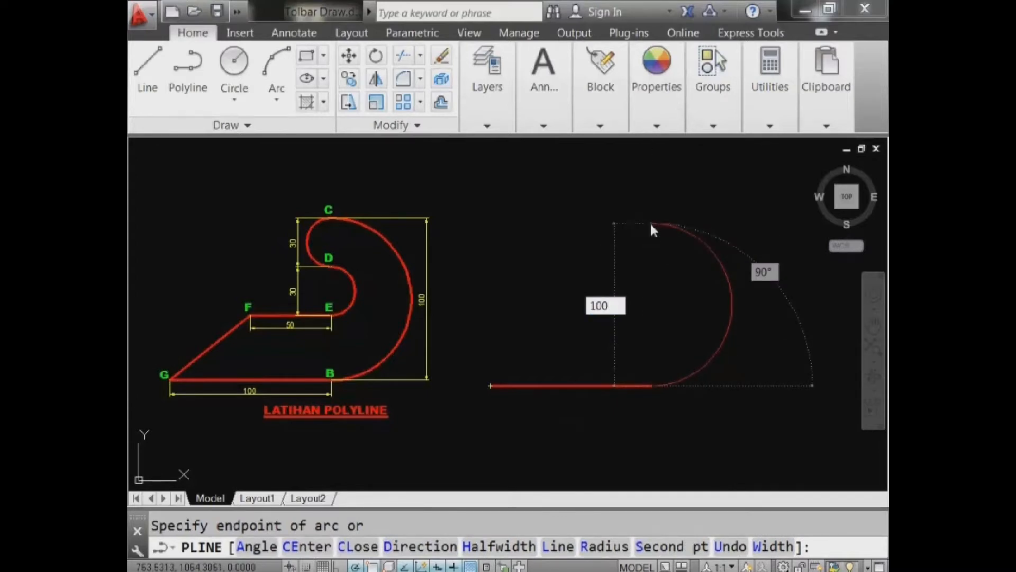
pyautogui.press('Return')
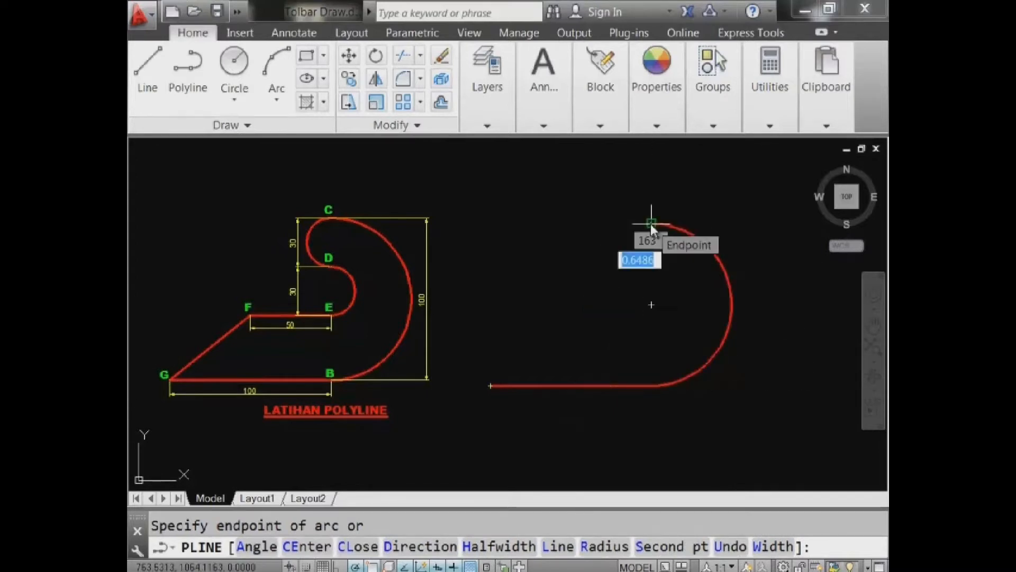
# - Continue the polyline with arcs CD and DE, each ending 30 straight down
pyautogui.click(652, 227)
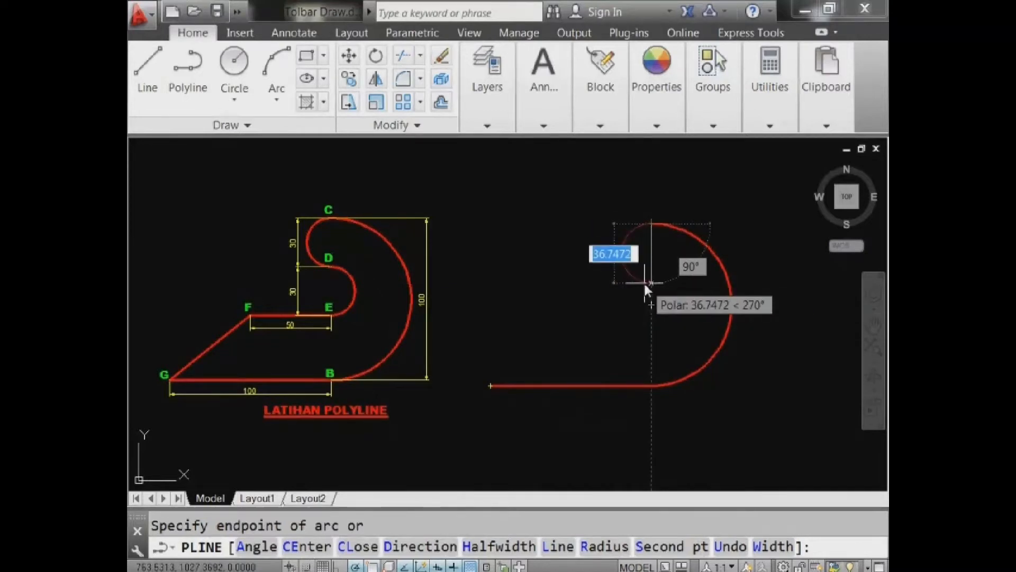
pyautogui.write('30')
pyautogui.press('Return')
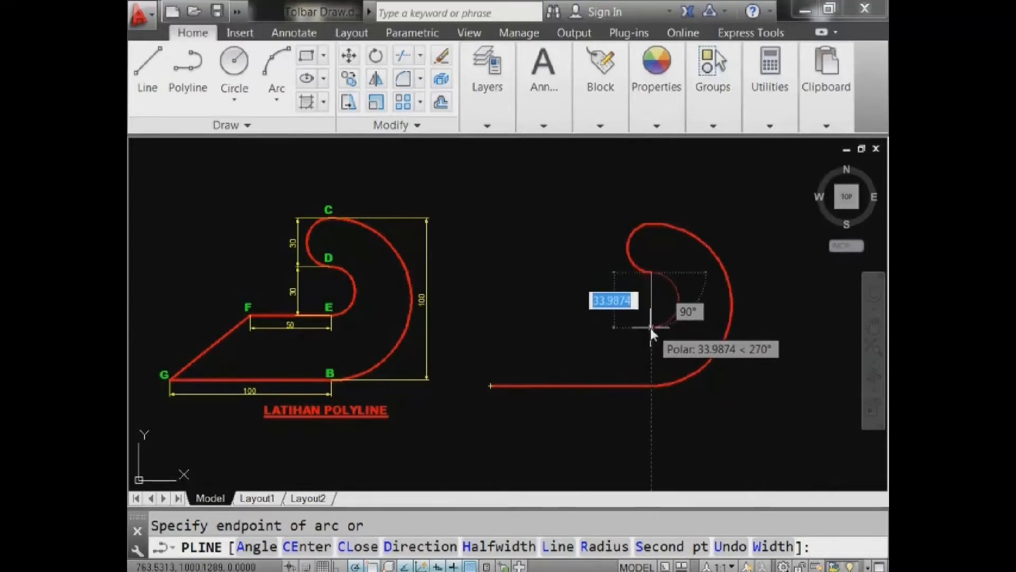
pyautogui.write('30')
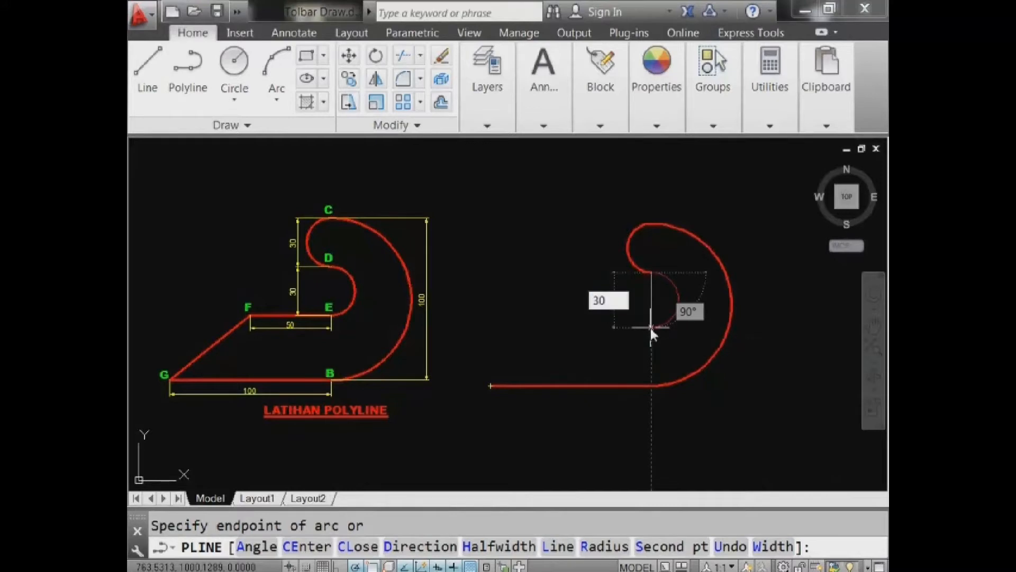
pyautogui.press('Return')
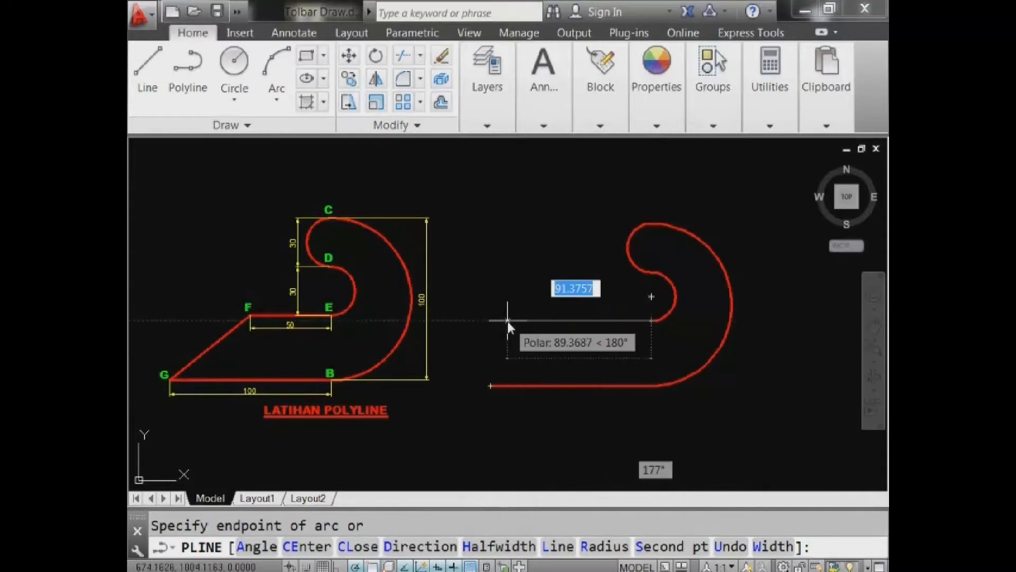
# - Switch the polyline back to line mode and draw segment EF 50 to the left
pyautogui.write('L')
pyautogui.press('Return')
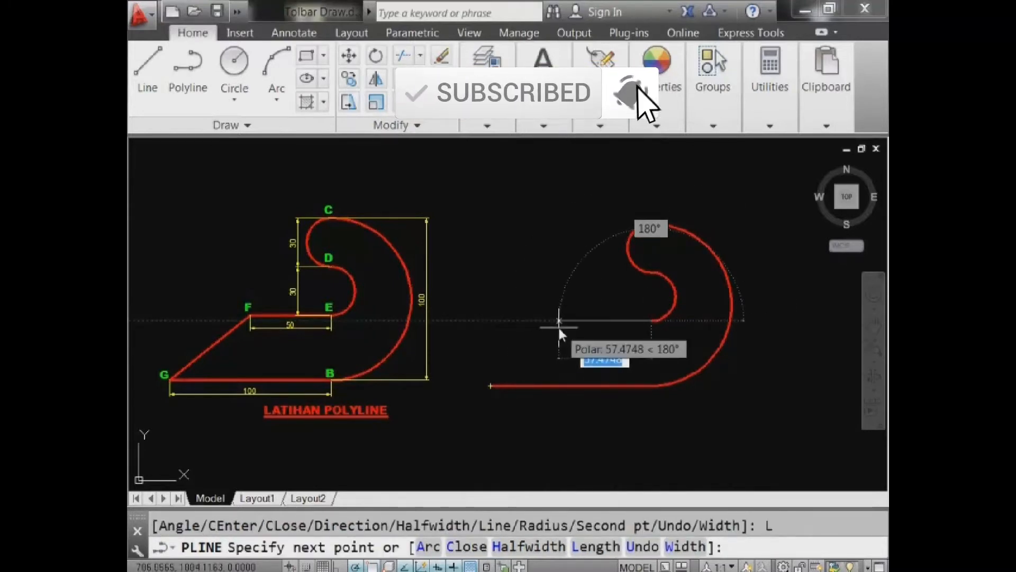
pyautogui.write('50')
pyautogui.press('Return')
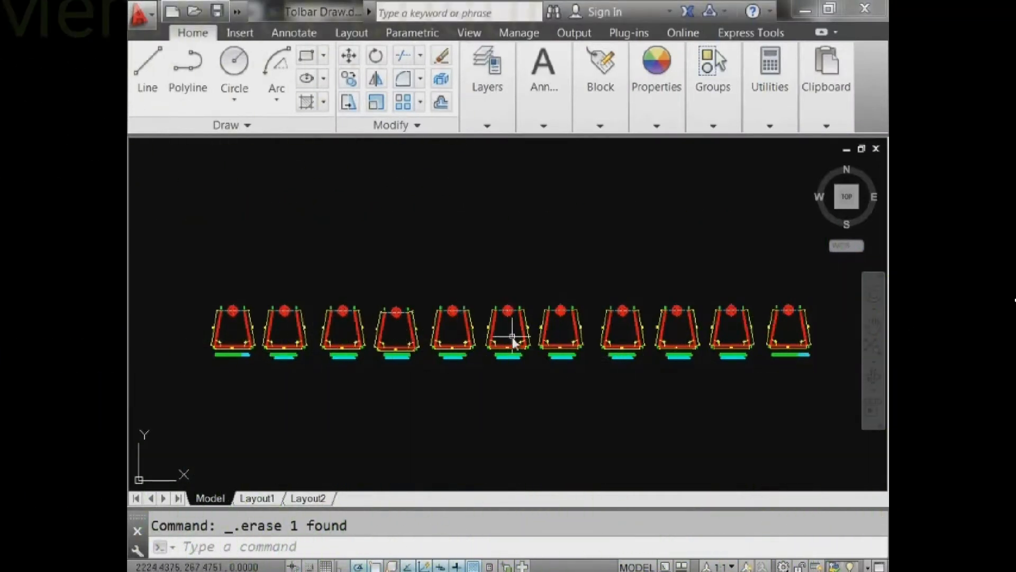
# - Draw a 3-Point arc on the 3-Poin figure from C through a point above the circles to D
pyautogui.scroll(8, 428, 430)
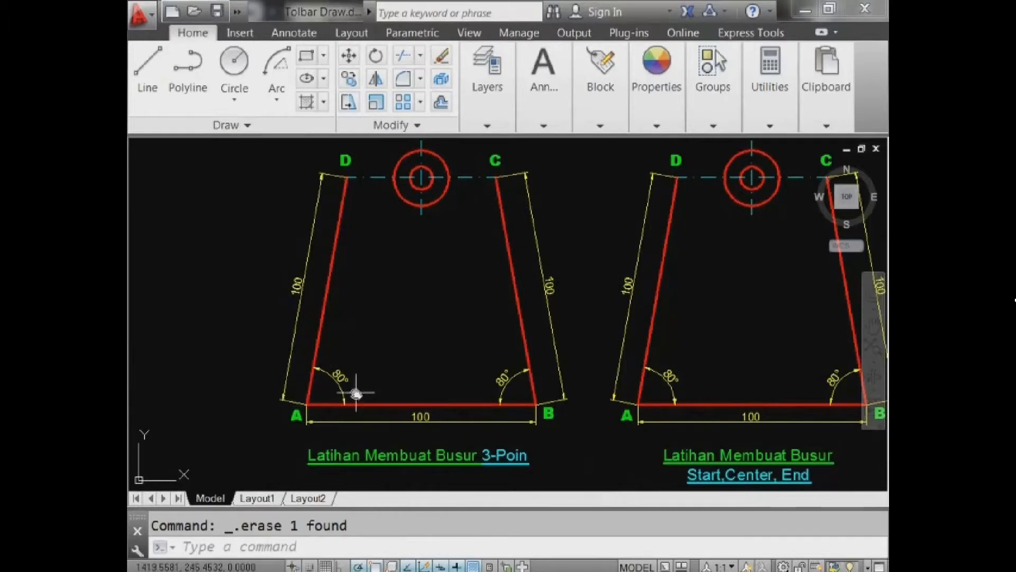
pyautogui.moveTo(332, 182); pyautogui.dragTo(352, 301, button='middle')
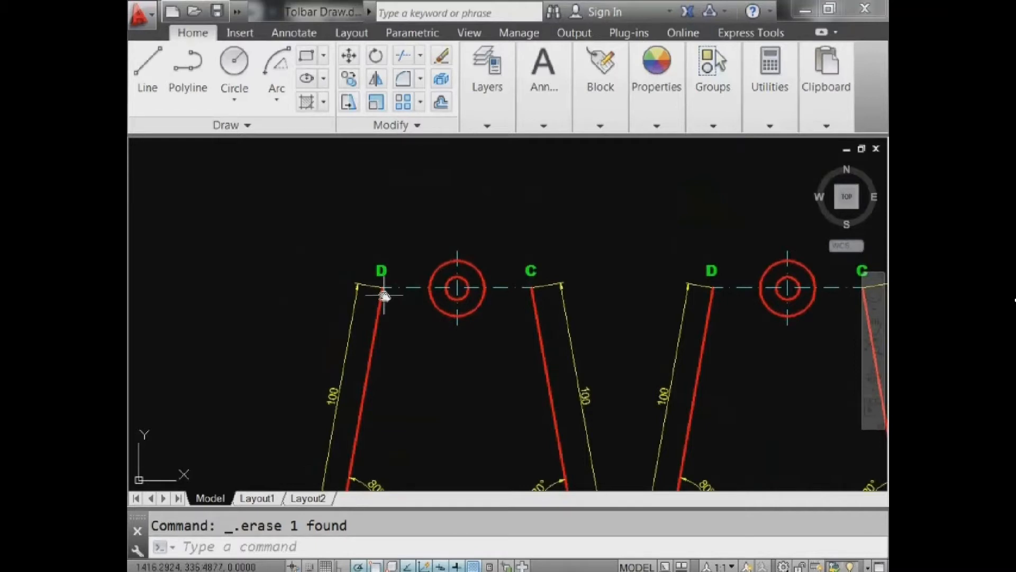
pyautogui.click(279, 106)
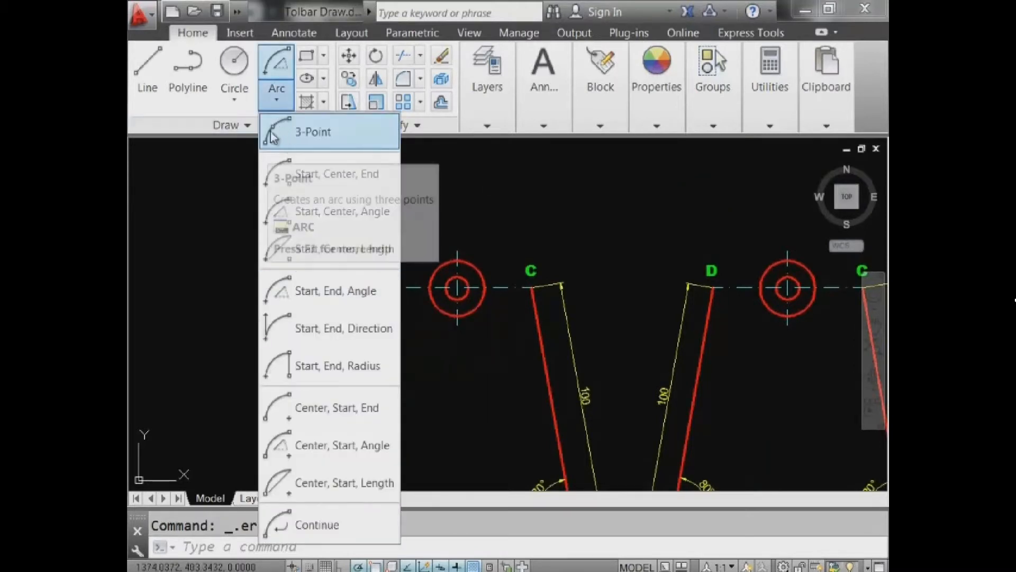
pyautogui.click(296, 132)
pyautogui.moveTo(448, 316); pyautogui.dragTo(439, 209, button='middle')
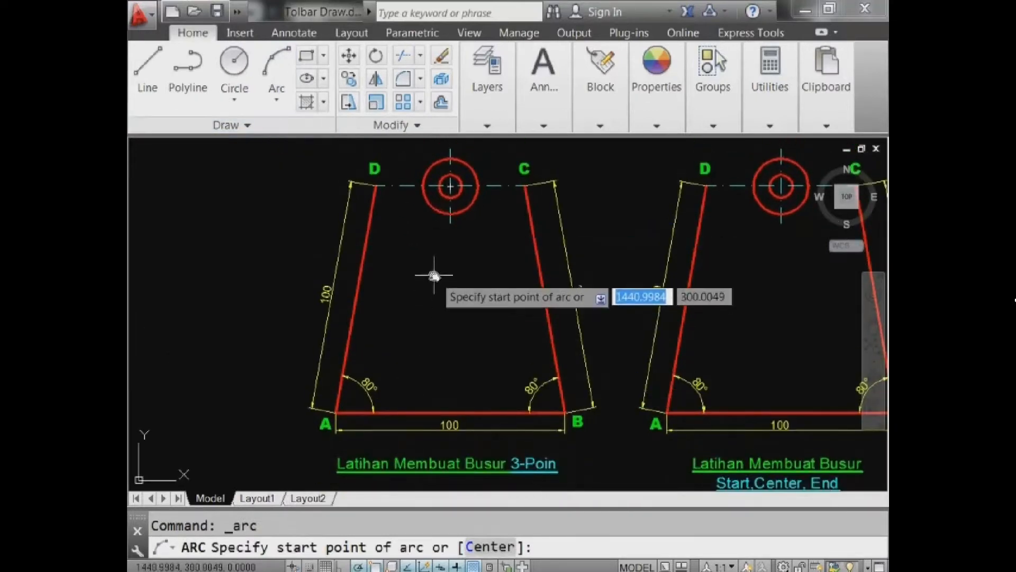
pyautogui.moveTo(492, 220); pyautogui.dragTo(503, 231, button='middle')
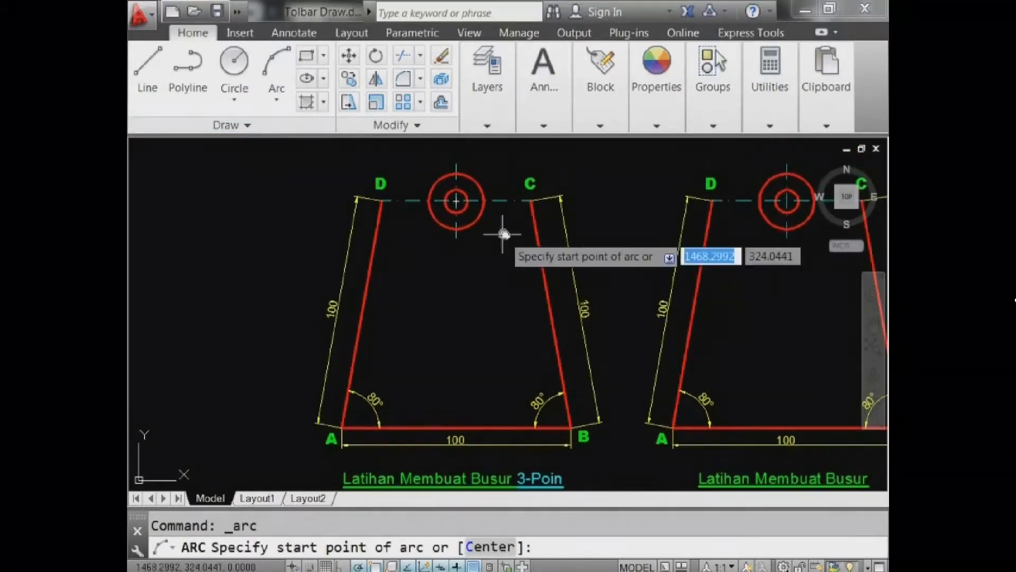
pyautogui.click(527, 202)
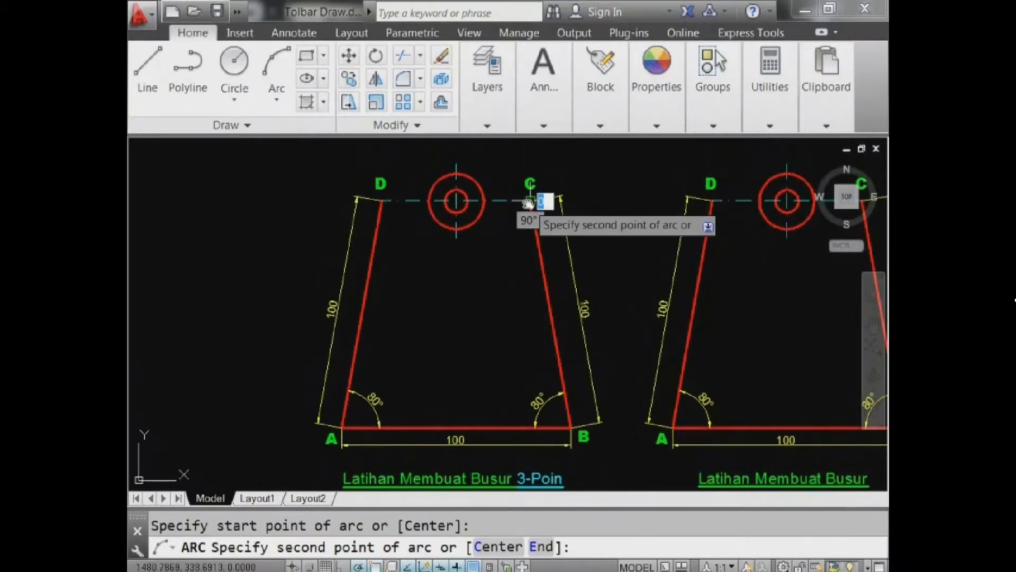
pyautogui.click(454, 140)
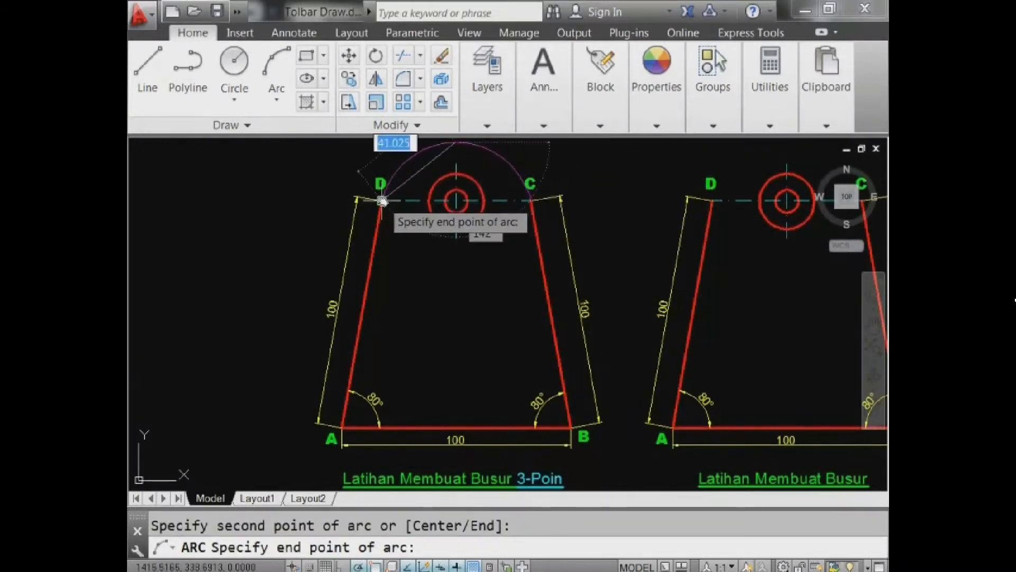
pyautogui.click(382, 201)
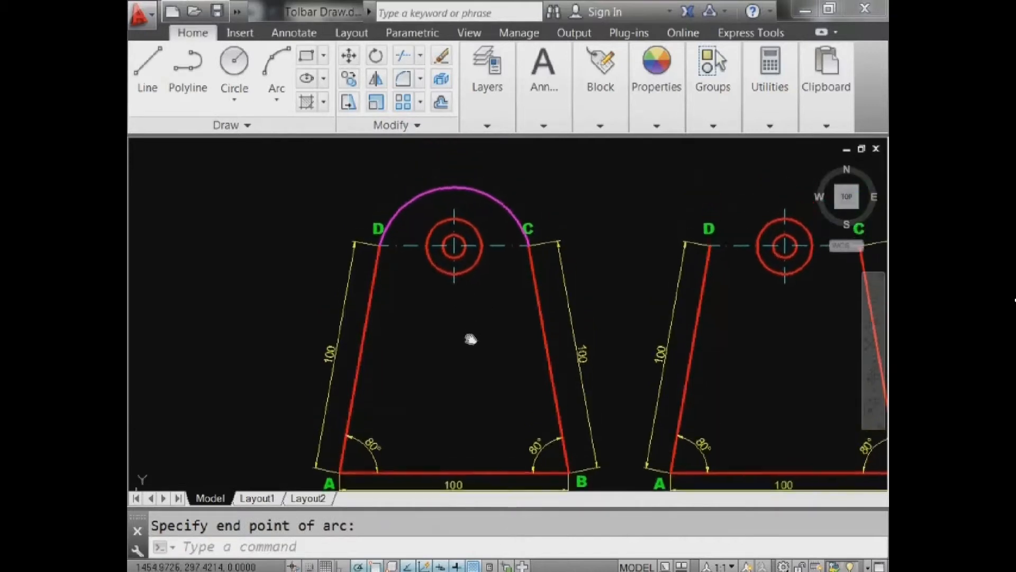
# - Draw a Start, Center, End arc on its matching figure from C, centred on the circles, ending at D
pyautogui.moveTo(471, 294); pyautogui.dragTo(469, 338, button='middle')
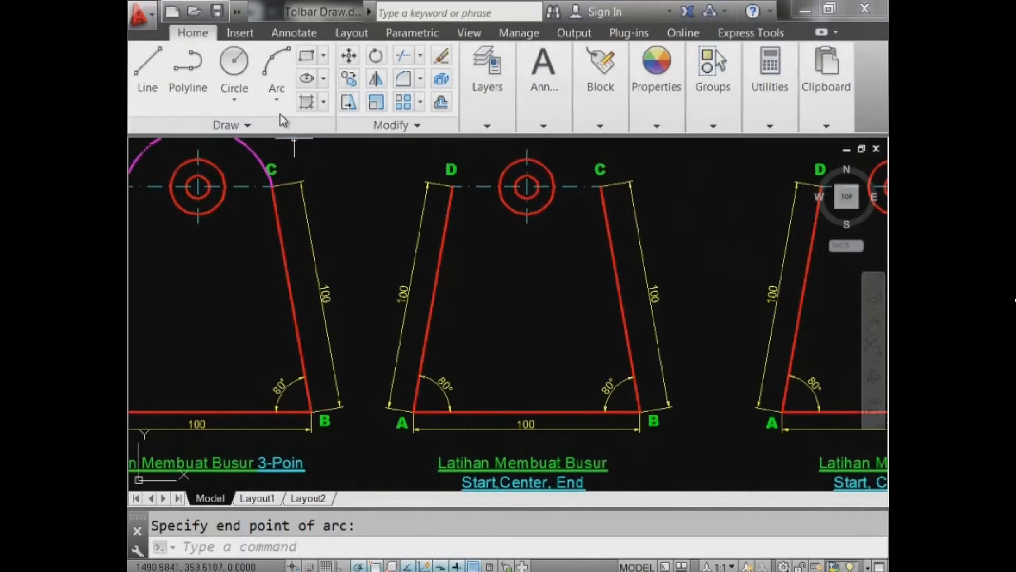
pyautogui.click(279, 100)
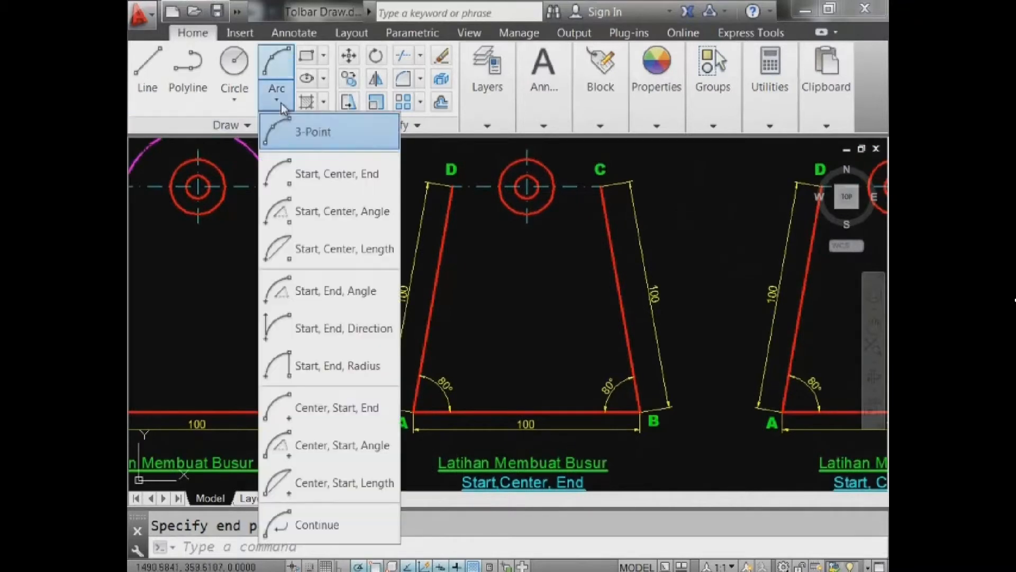
pyautogui.click(277, 171)
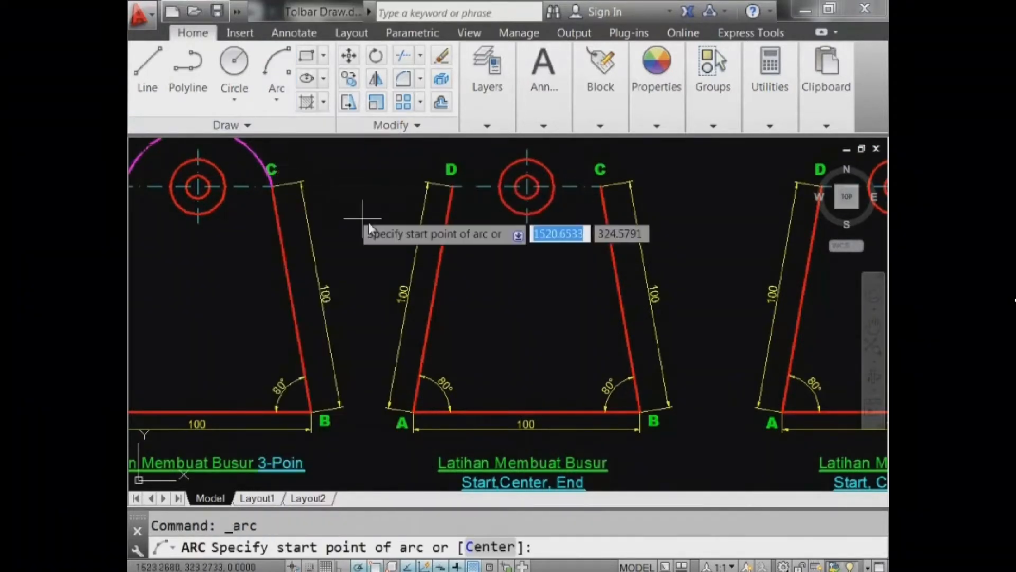
pyautogui.click(601, 187)
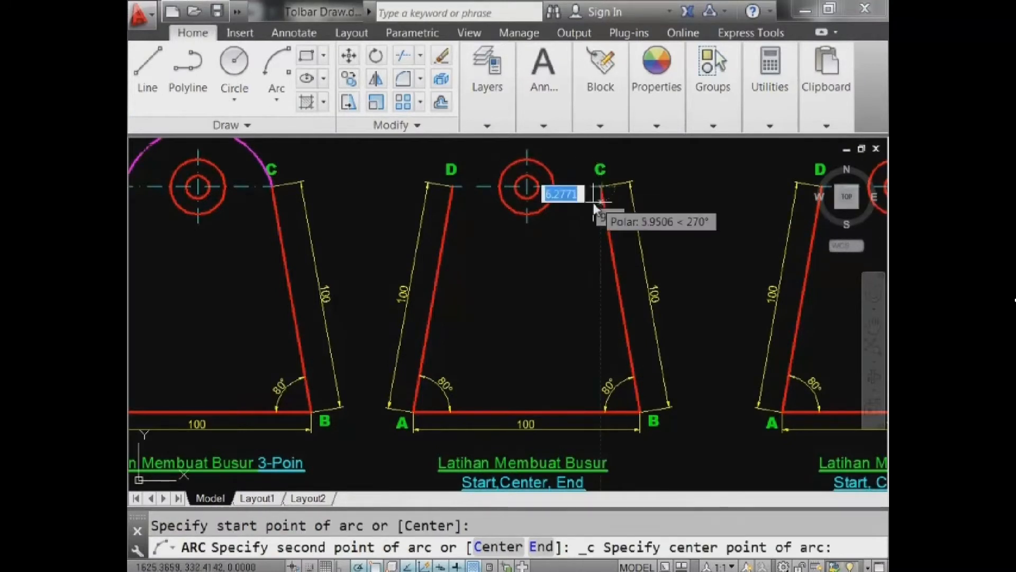
pyautogui.click(526, 188)
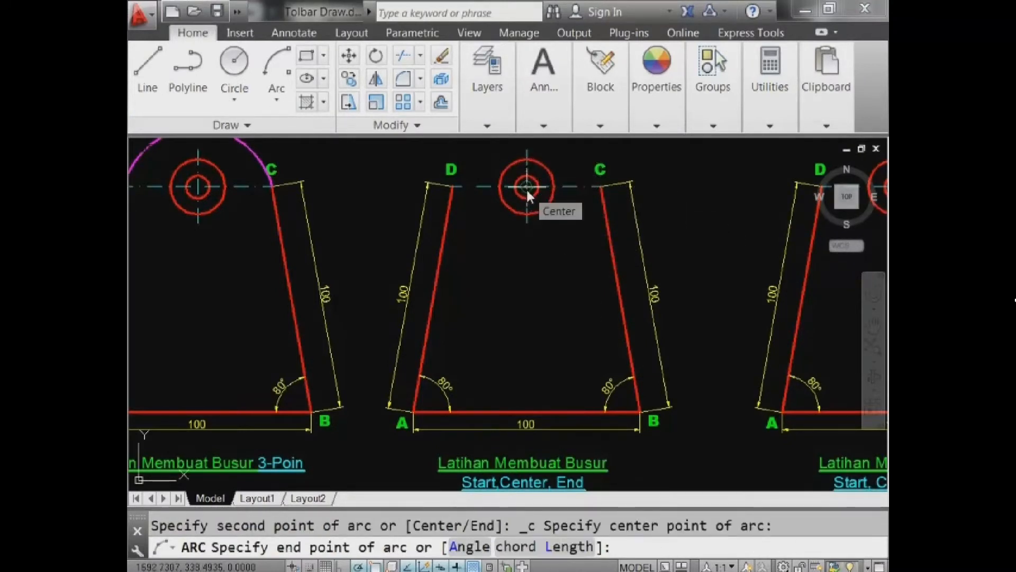
pyautogui.scroll(-3, 527, 190)
pyautogui.scroll(3, 526, 188)
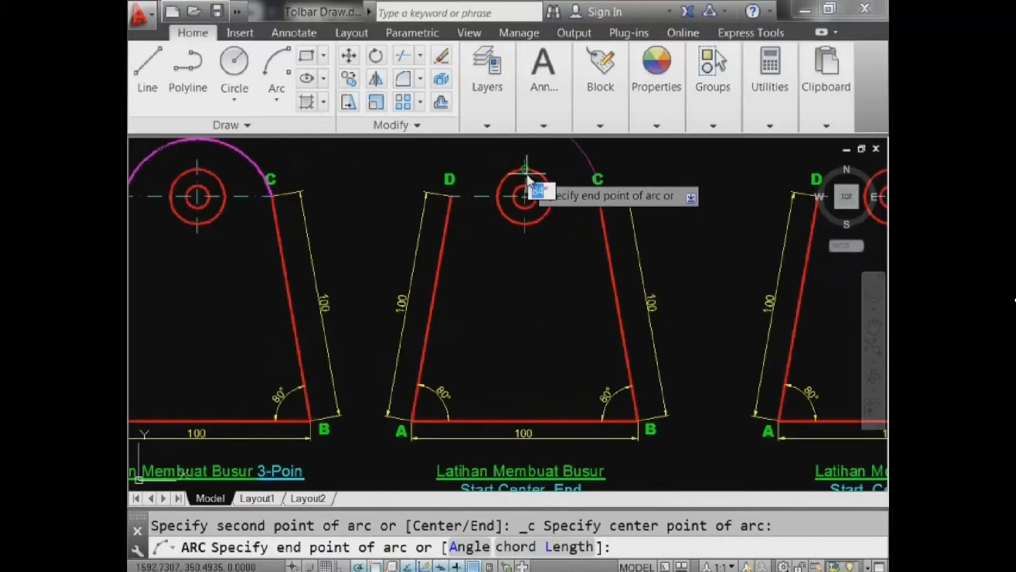
pyautogui.moveTo(526, 188); pyautogui.dragTo(544, 229, button='middle')
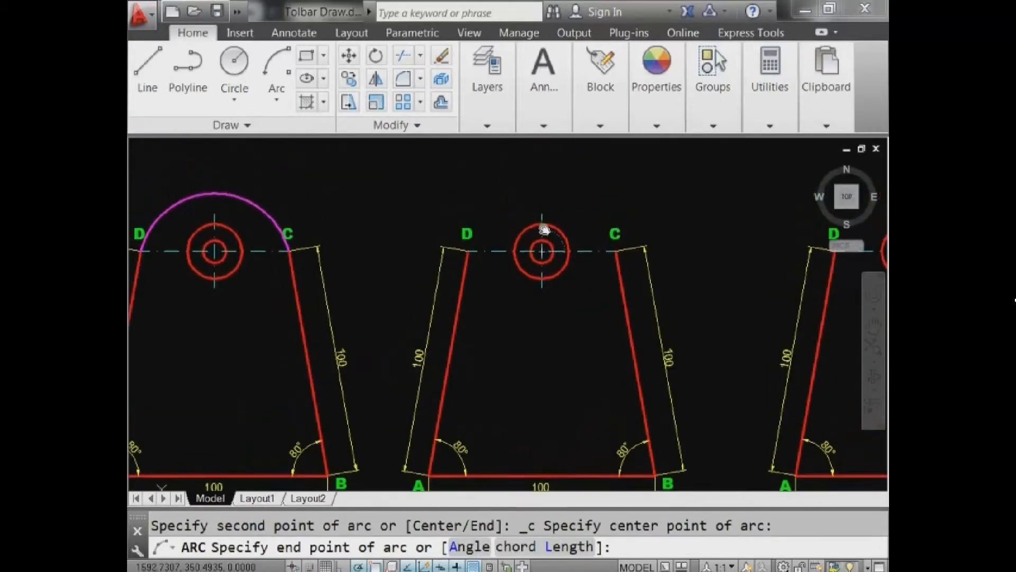
pyautogui.click(468, 250)
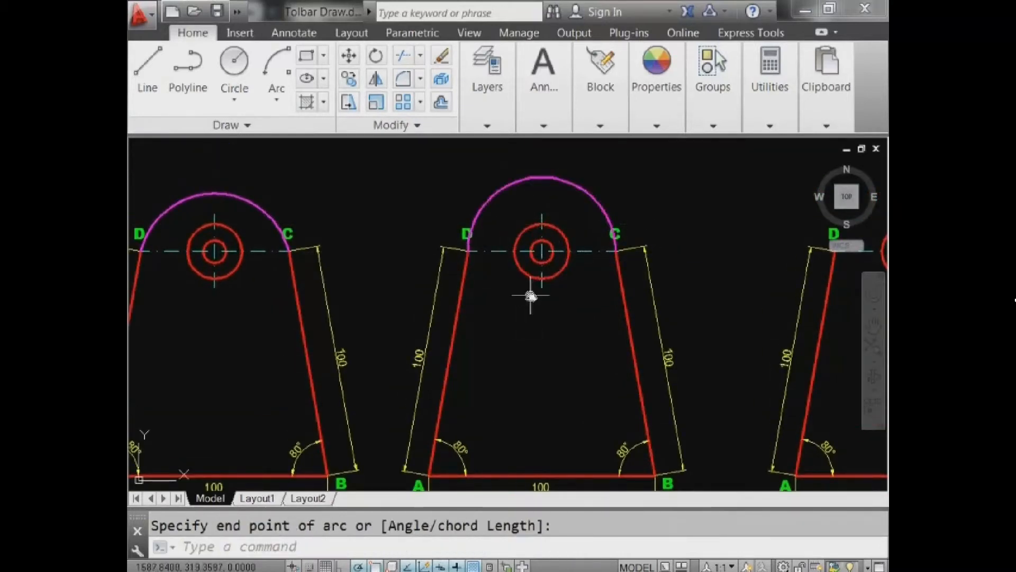
# - Draw a Start, Center, Angle arc on the Start, Center, Angel figure from C, centred on the circles, with included angle 145
pyautogui.scroll(-2, 529, 294)
pyautogui.scroll(2, 756, 307)
pyautogui.moveTo(757, 307); pyautogui.dragTo(450, 236, button='middle')
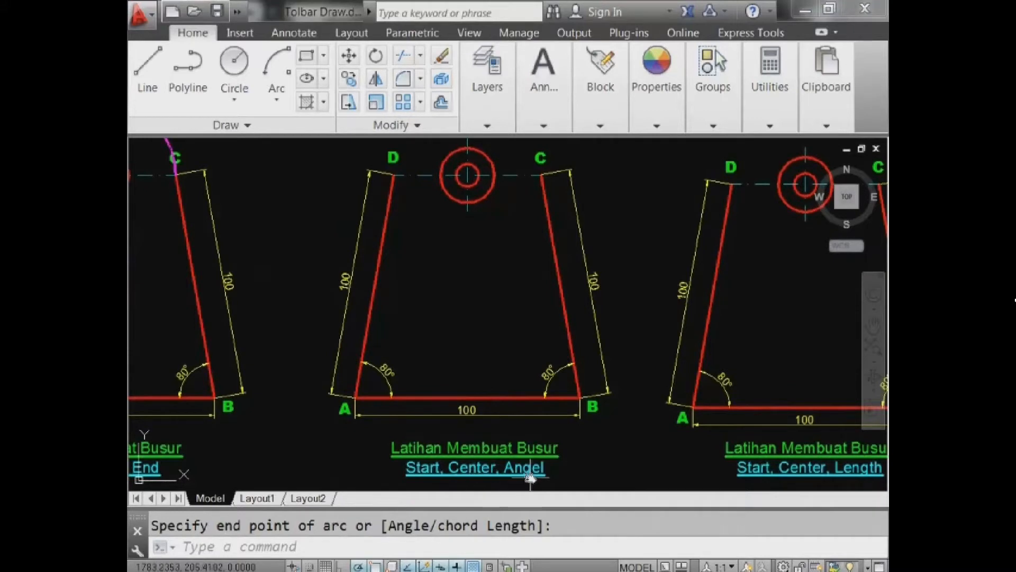
pyautogui.moveTo(495, 322); pyautogui.dragTo(505, 340, button='middle')
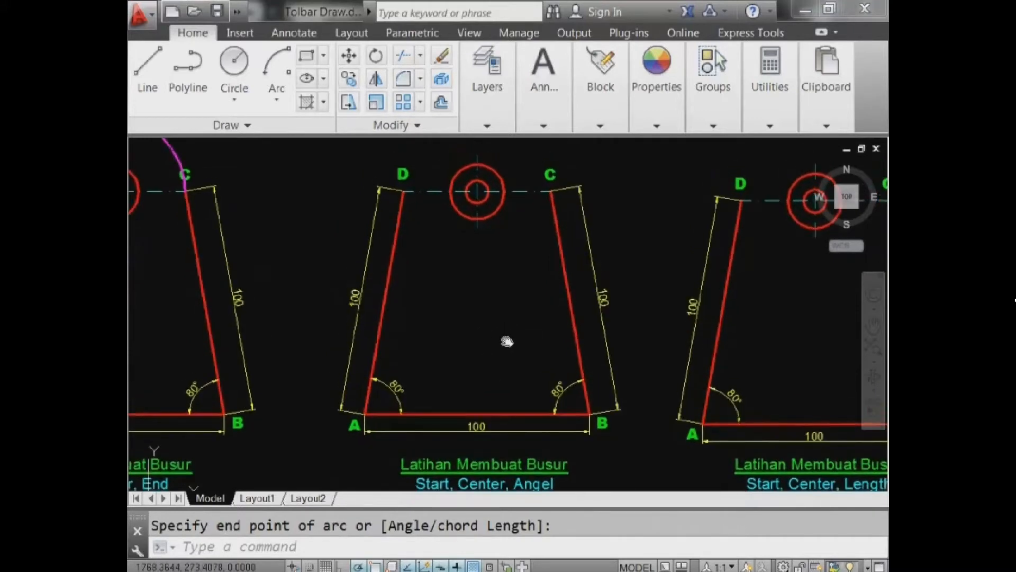
pyautogui.click(276, 93)
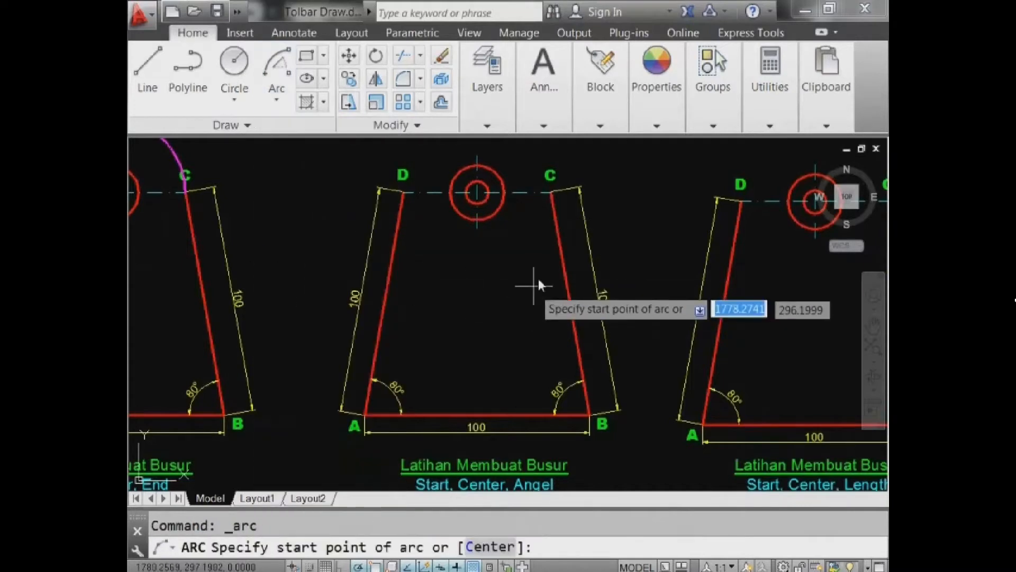
pyautogui.click(551, 196)
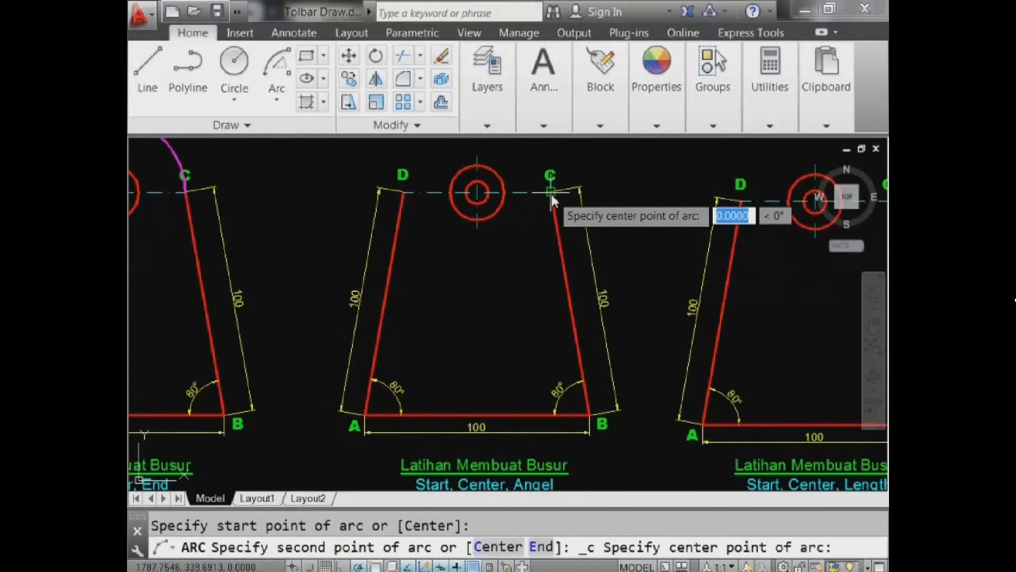
pyautogui.click(478, 195)
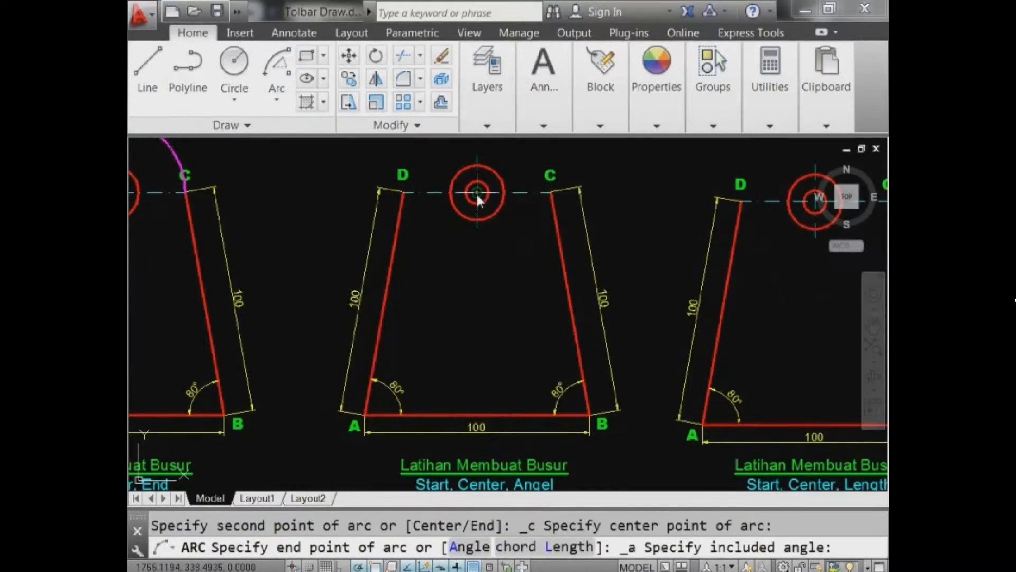
pyautogui.scroll(-2, 478, 195)
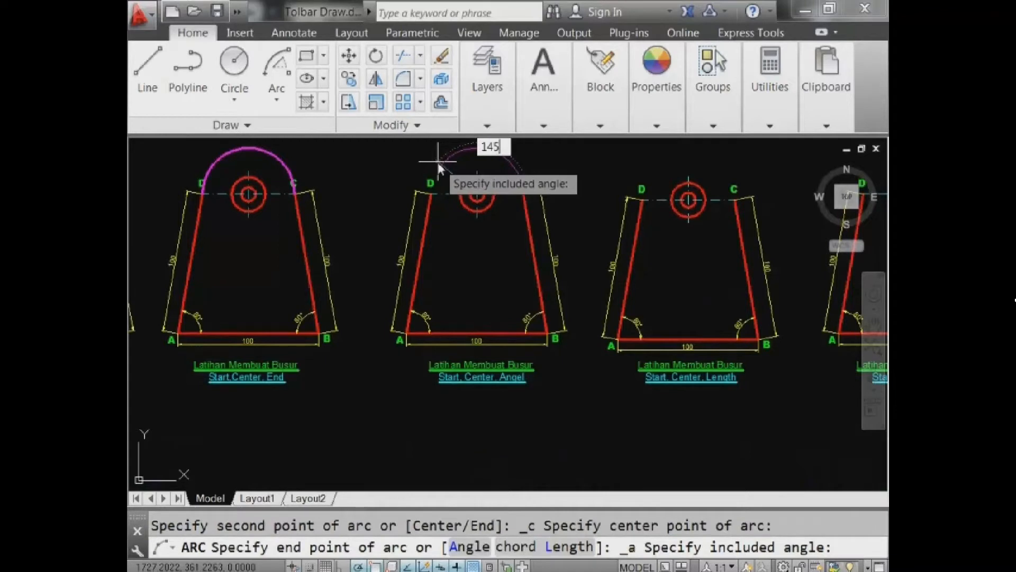
pyautogui.press('Return')
# - Draw a Start, Center, Length arc on its matching figure from C, centred on the circles, picking the chord length near D
pyautogui.moveTo(459, 238); pyautogui.dragTo(456, 270, button='middle')
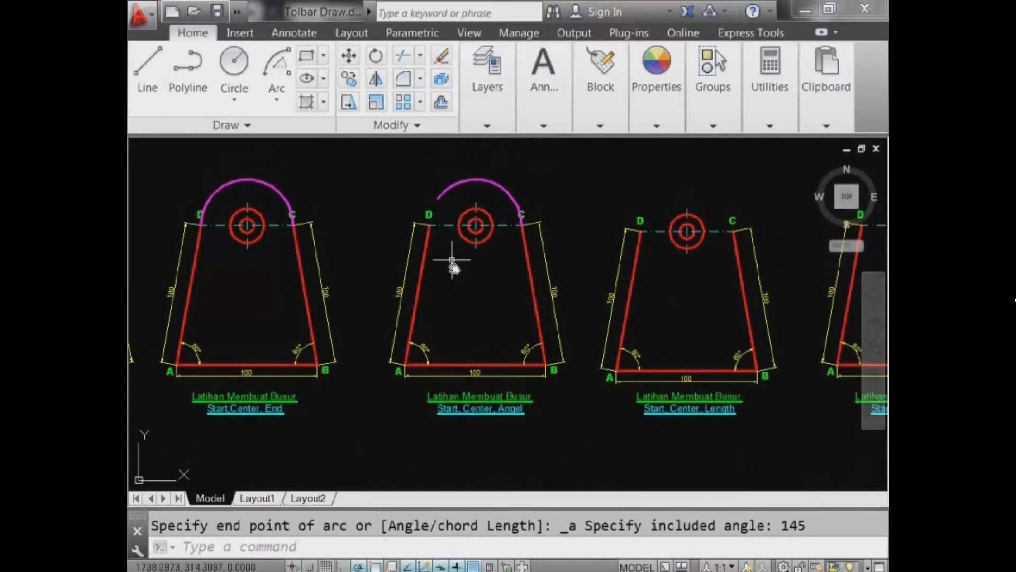
pyautogui.scroll(2, 434, 371)
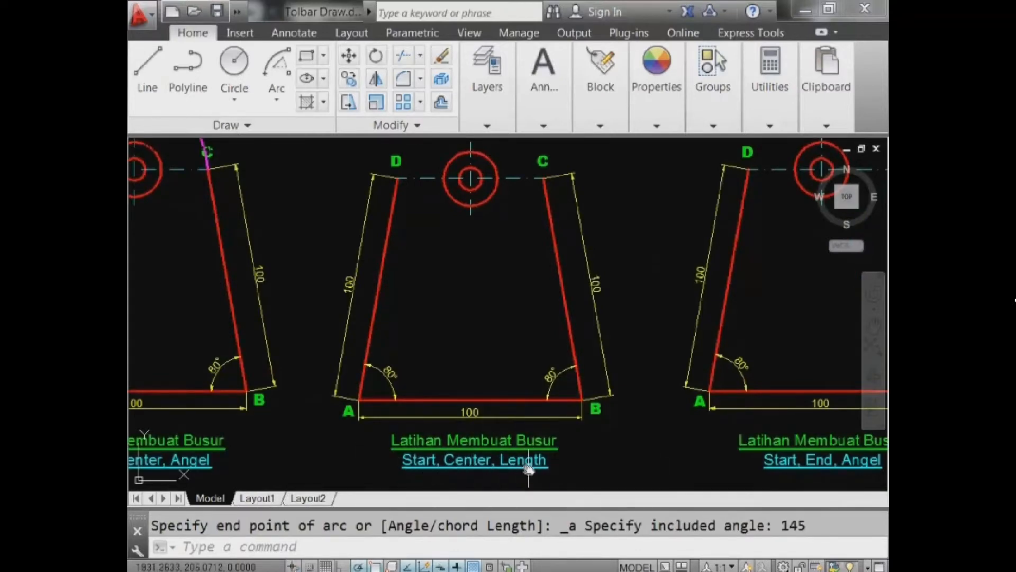
pyautogui.moveTo(463, 256)
pyautogui.mouseDown(button='middle')
pyautogui.moveTo(497, 296)
pyautogui.moveTo(501, 277)
pyautogui.mouseUp(button='middle')
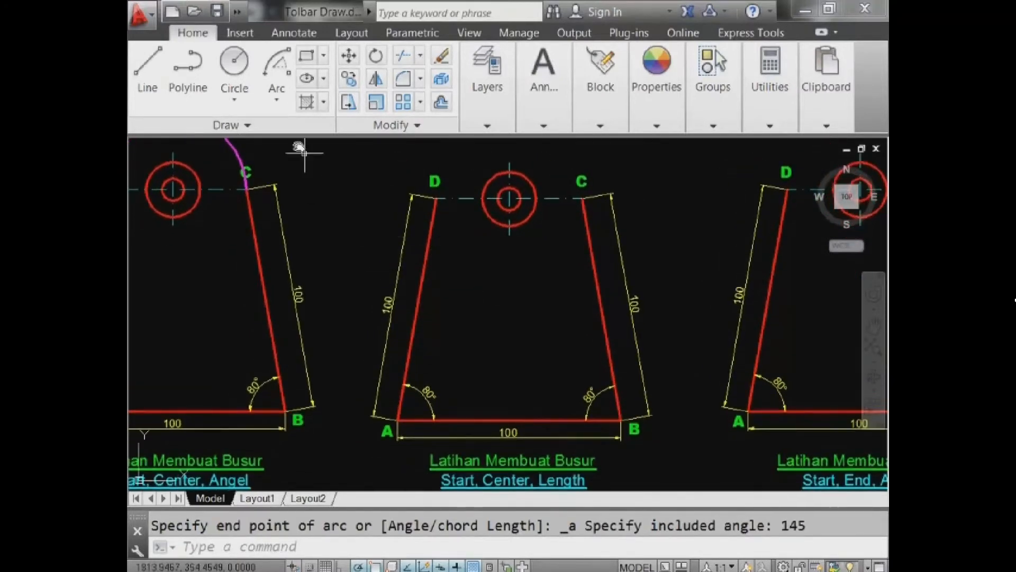
pyautogui.click(276, 94)
pyautogui.click(300, 246)
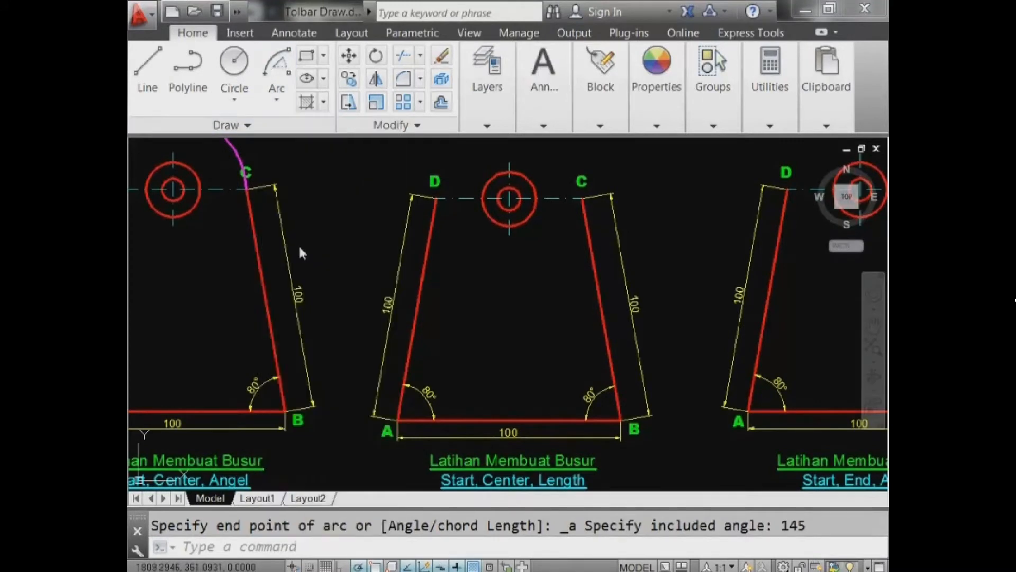
pyautogui.click(583, 204)
pyautogui.click(510, 200)
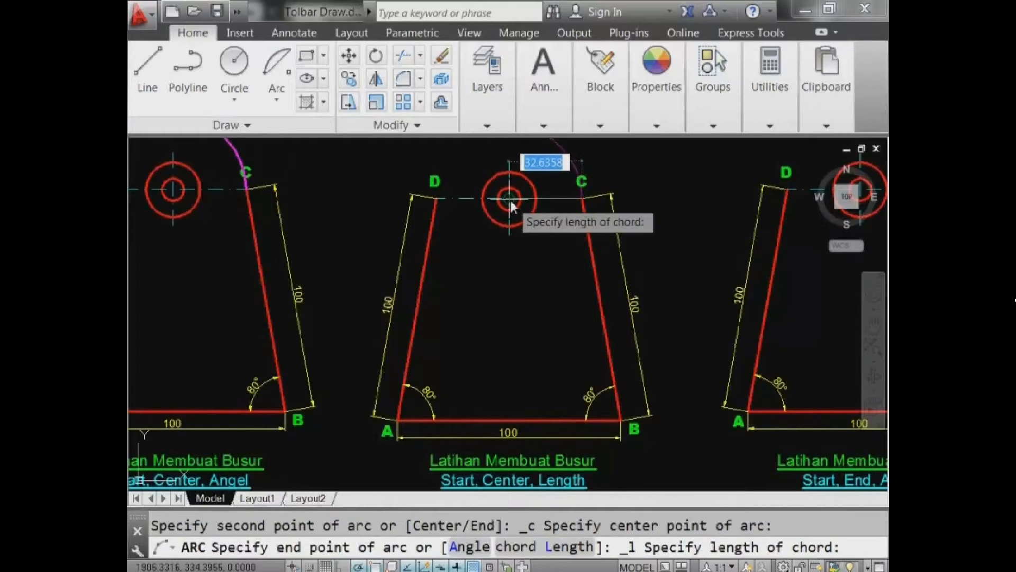
pyautogui.moveTo(513, 204); pyautogui.dragTo(535, 245, button='middle')
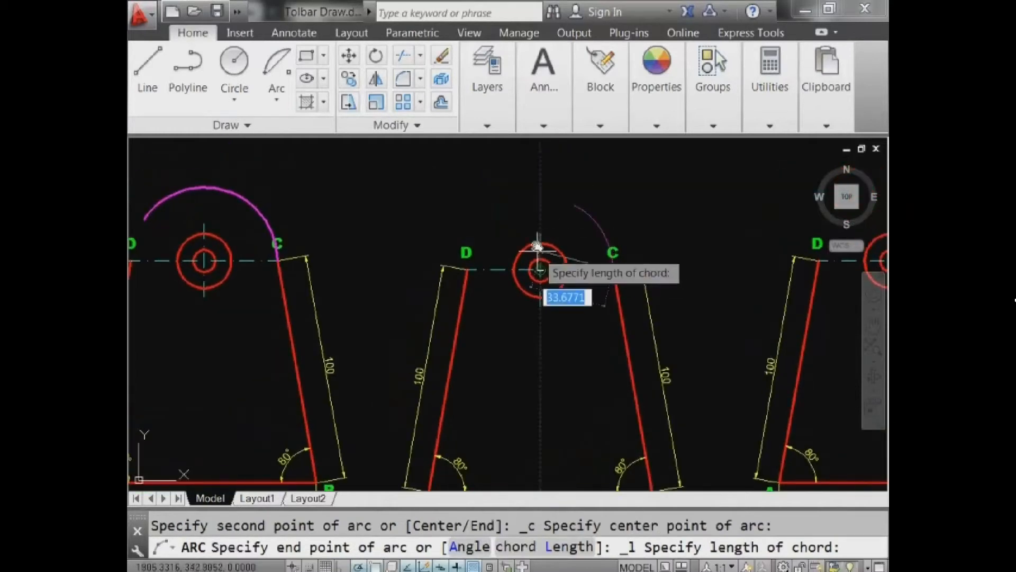
pyautogui.click(466, 248)
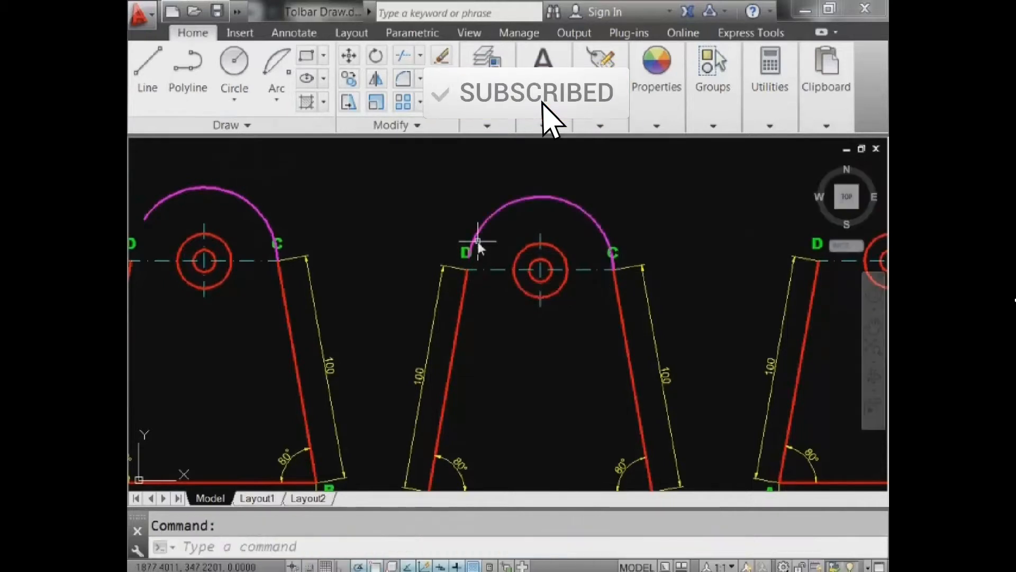
# - Draw a Start, End, Angle arc on the Start, End, Angel figure from C to D with included angle 100
pyautogui.scroll(2, 465, 286)
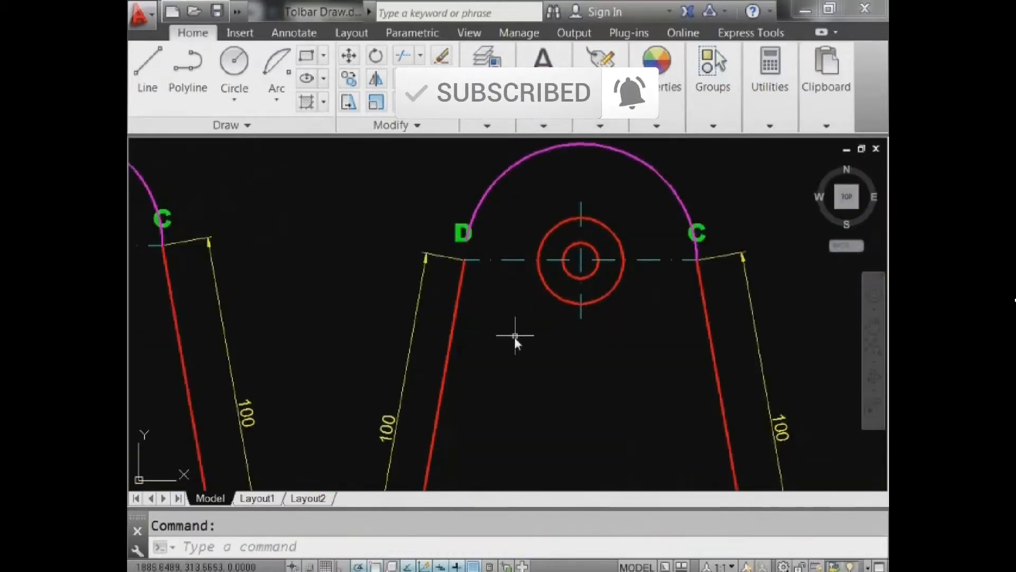
pyautogui.scroll(-2, 511, 367)
pyautogui.moveTo(829, 362)
pyautogui.mouseDown(button='middle')
pyautogui.moveTo(678, 358)
pyautogui.moveTo(436, 247)
pyautogui.mouseUp(button='middle')
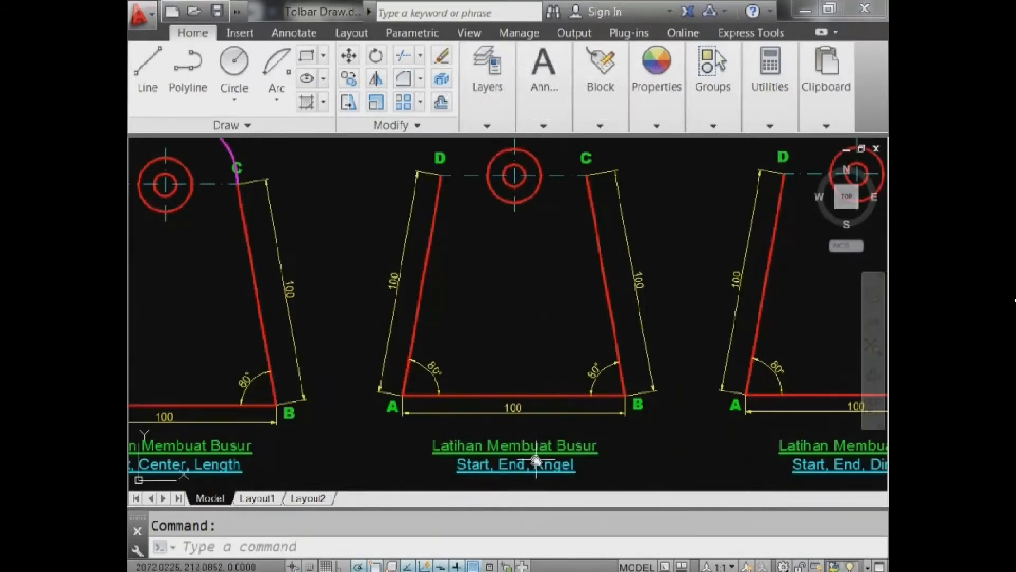
pyautogui.moveTo(562, 272); pyautogui.dragTo(556, 286, button='middle')
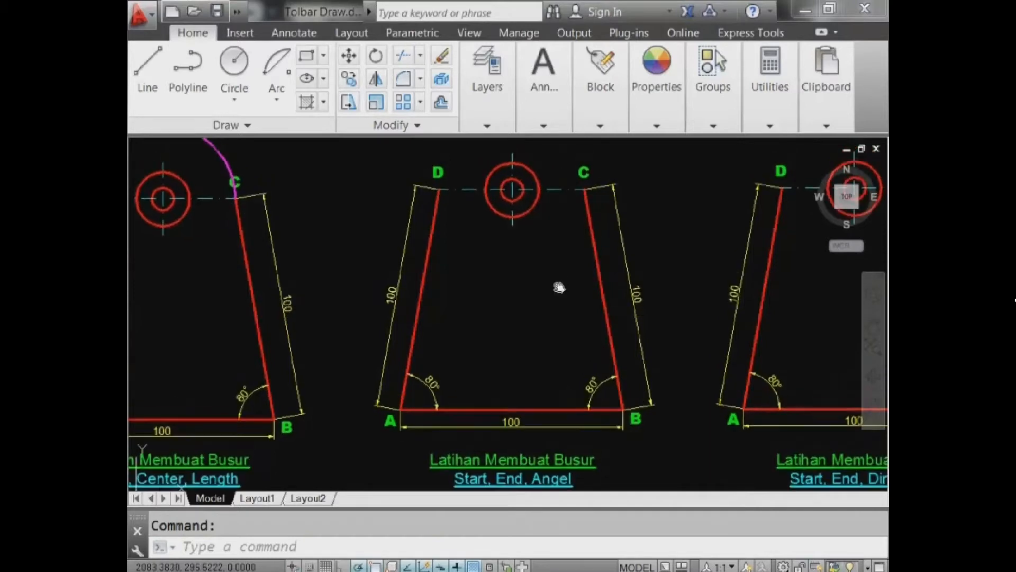
pyautogui.click(276, 98)
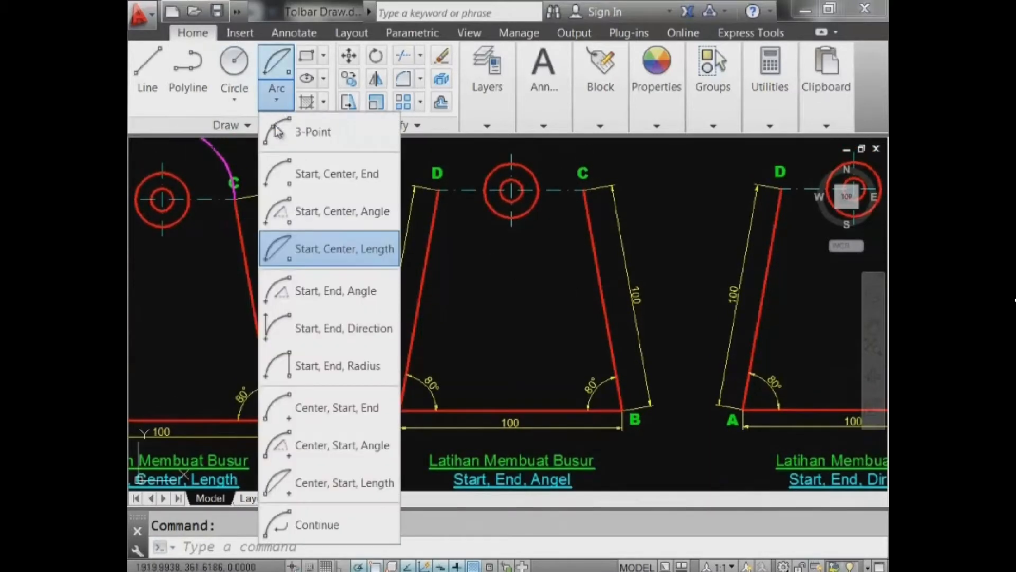
pyautogui.click(309, 289)
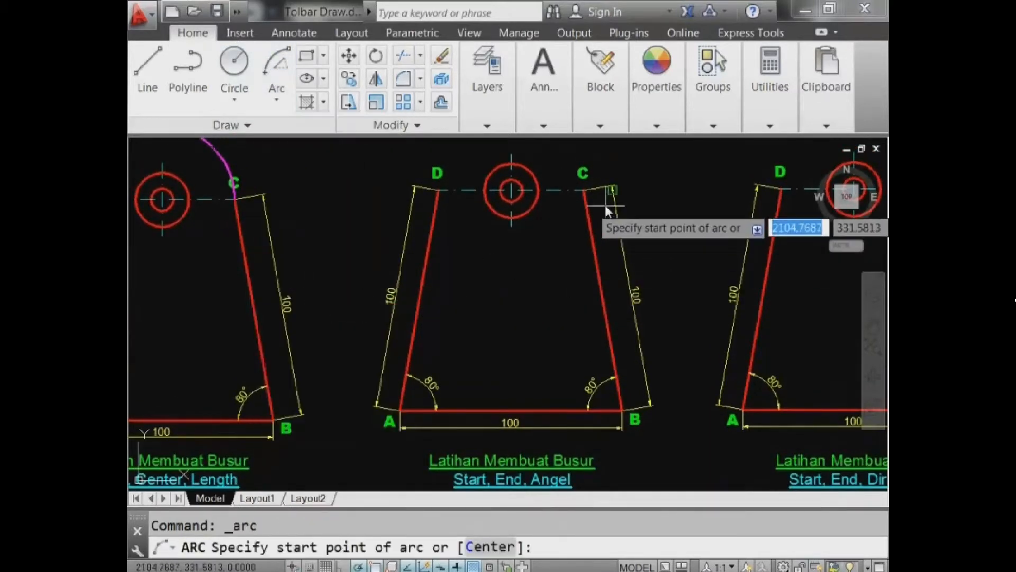
pyautogui.click(583, 193)
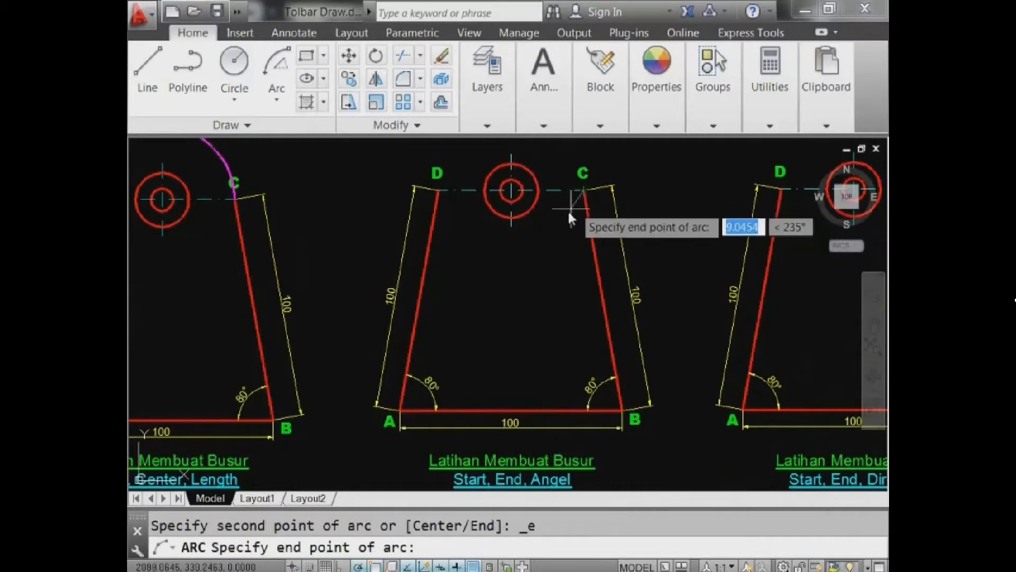
pyautogui.click(438, 193)
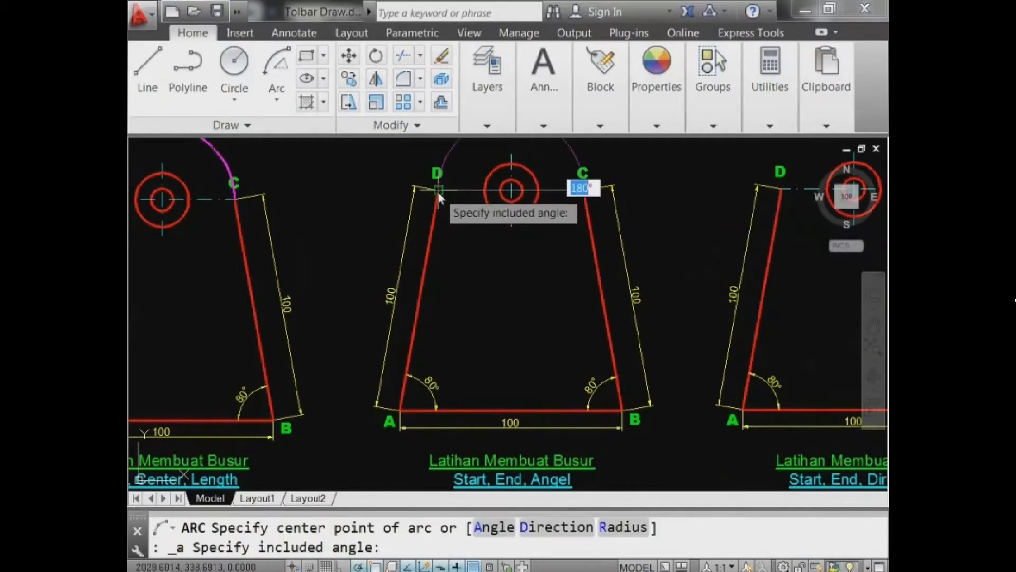
pyautogui.moveTo(438, 194); pyautogui.dragTo(435, 214, button='middle')
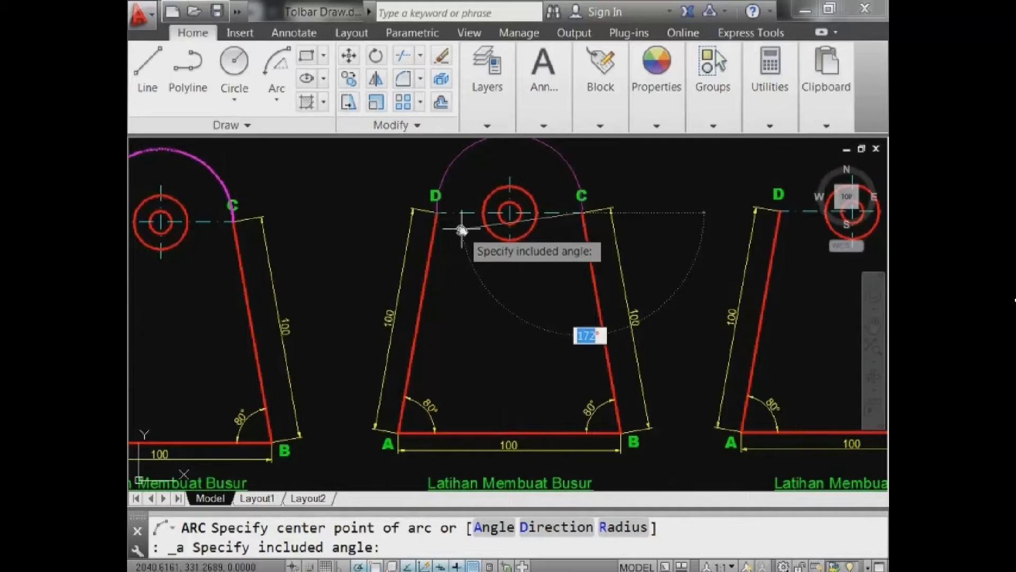
pyautogui.write('100')
pyautogui.press('Return')
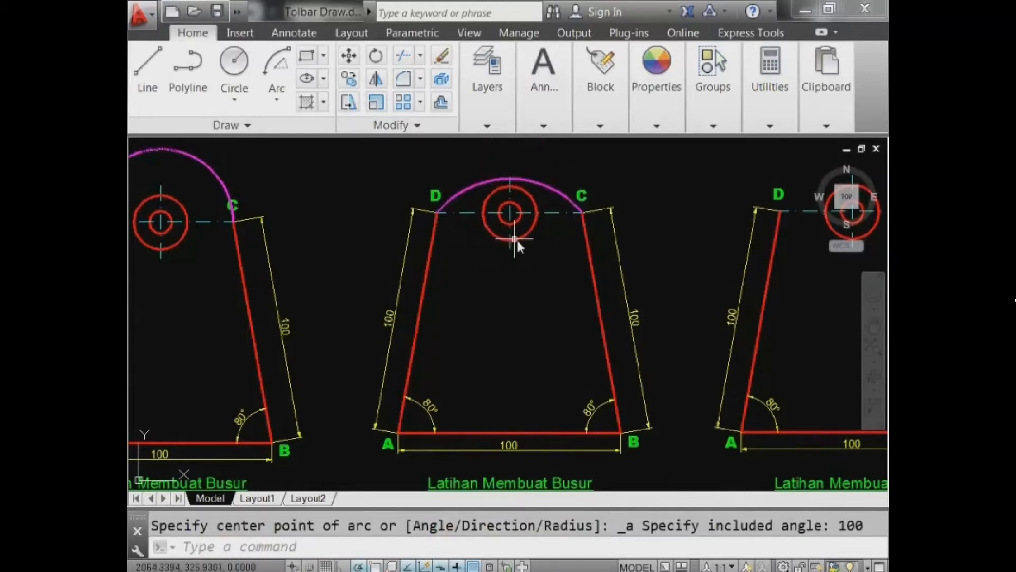
# - Draw a Start, End, Direction arc on its matching figure from C to D with tangent direction 90
pyautogui.moveTo(518, 241); pyautogui.dragTo(404, 243, button='middle')
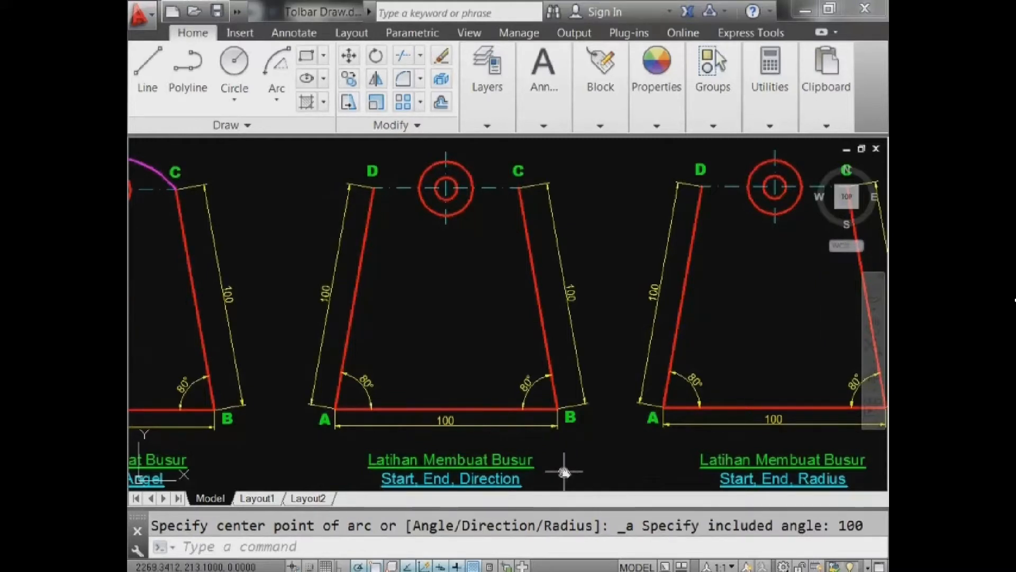
pyautogui.click(277, 101)
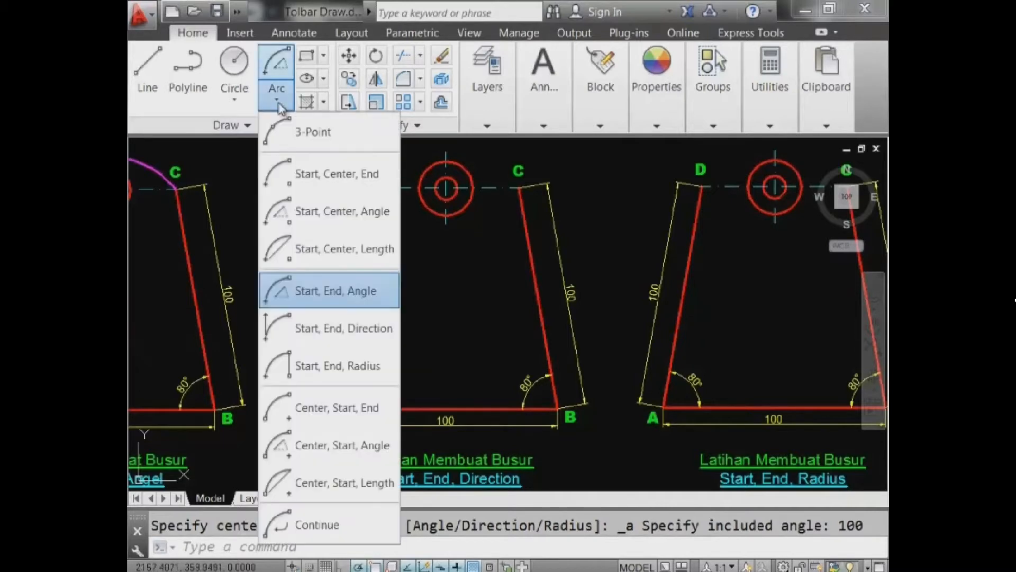
pyautogui.click(324, 324)
pyautogui.moveTo(518, 187); pyautogui.dragTo(557, 256, button='middle')
pyautogui.click(557, 256)
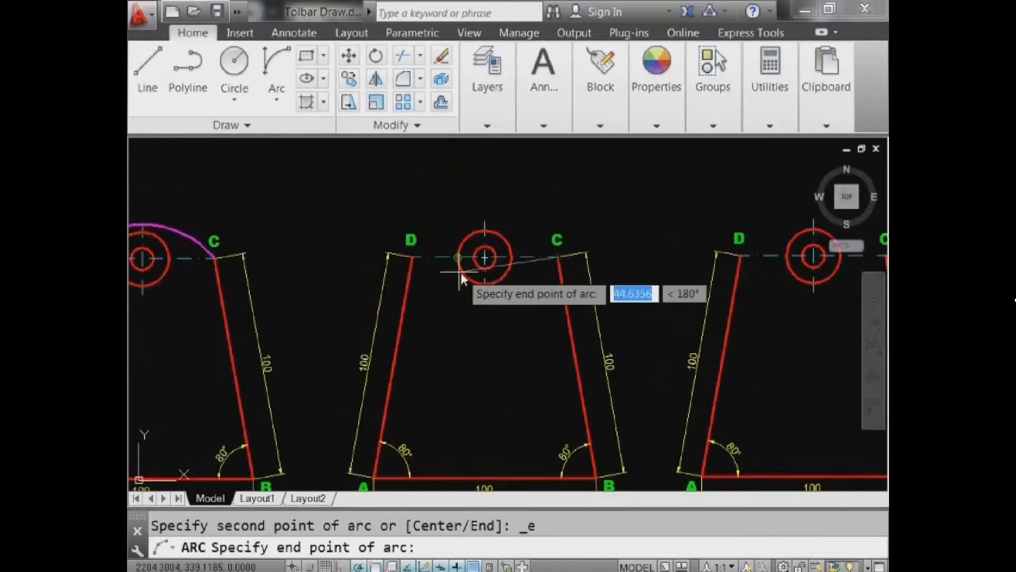
pyautogui.click(410, 259)
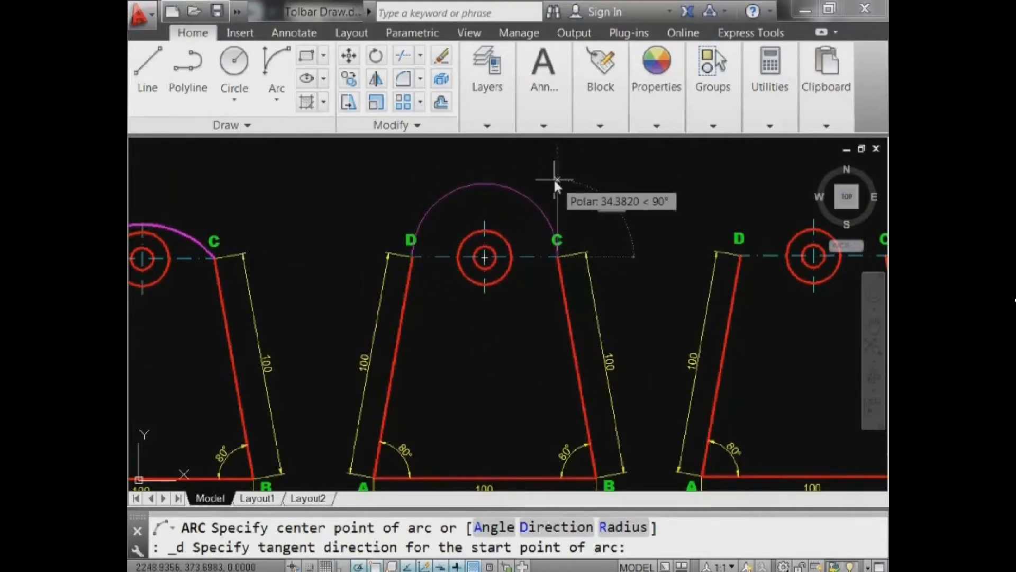
pyautogui.write('90')
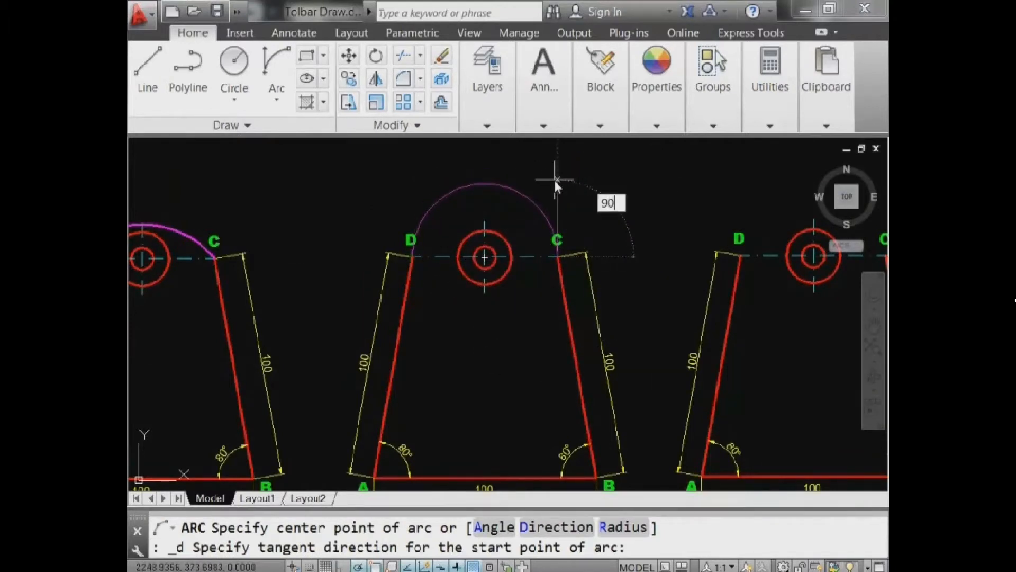
pyautogui.press('Return')
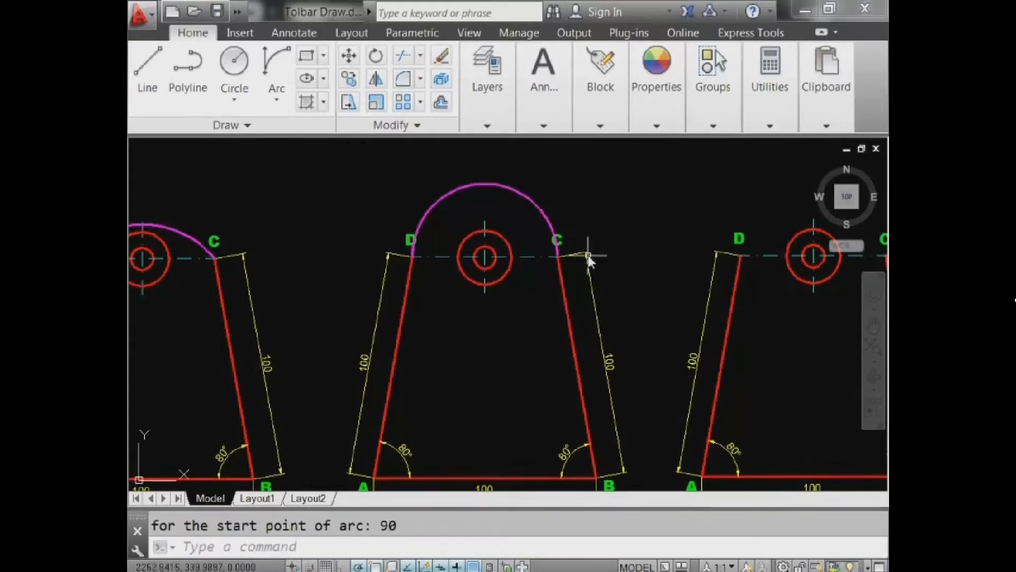
# - Draw a Start, End, Radius arc on its matching figure from C to D with radius 33.857
pyautogui.scroll(-2, 590, 259)
pyautogui.moveTo(658, 291); pyautogui.dragTo(564, 310, button='middle')
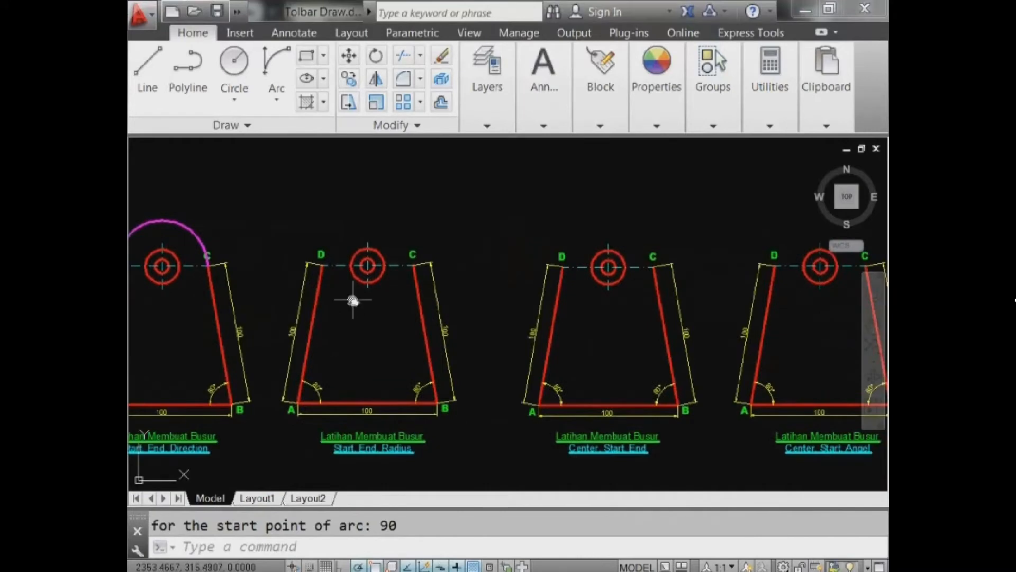
pyautogui.scroll(3, 345, 287)
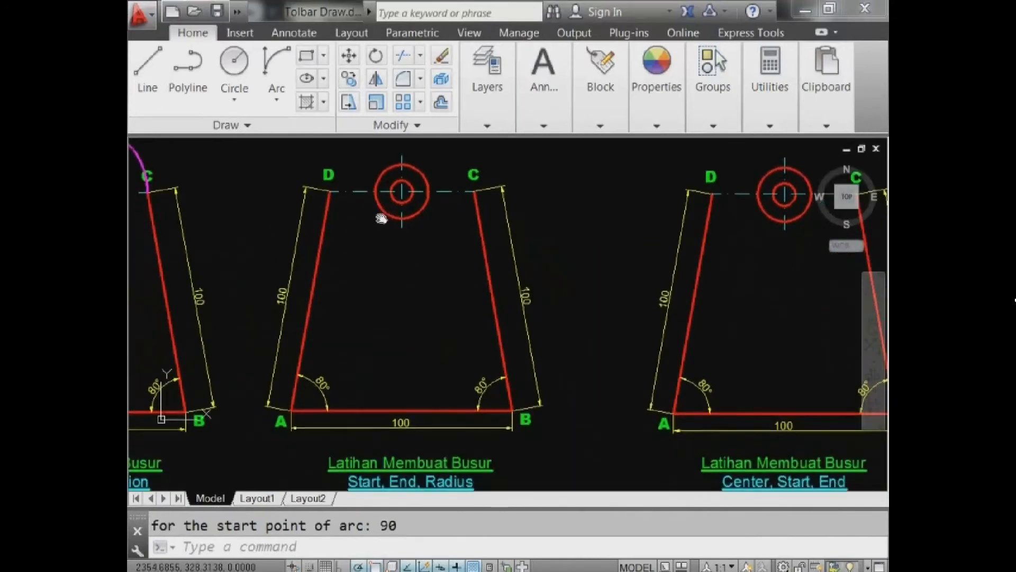
pyautogui.click(281, 109)
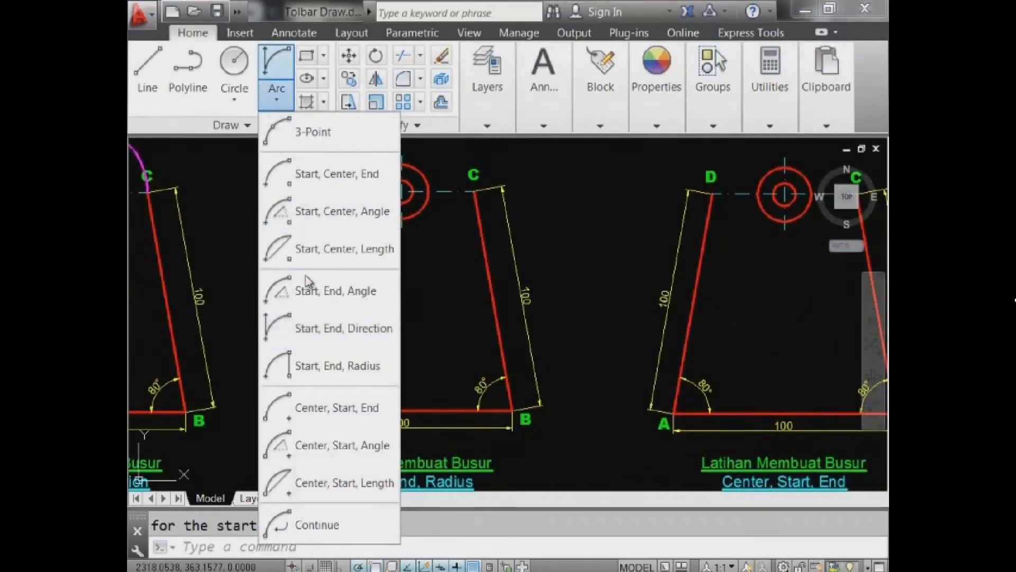
pyautogui.click(307, 362)
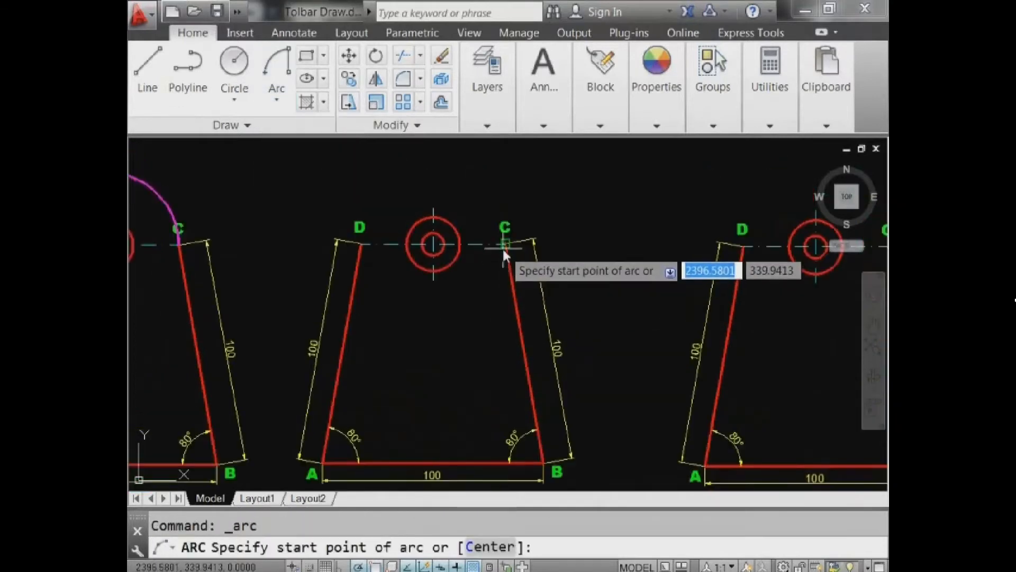
pyautogui.click(506, 246)
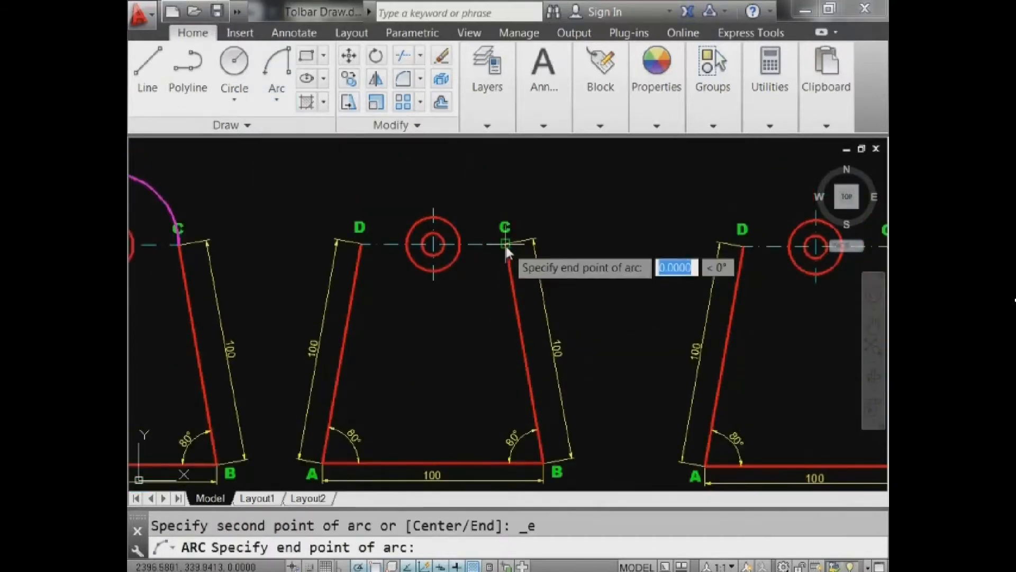
pyautogui.click(359, 247)
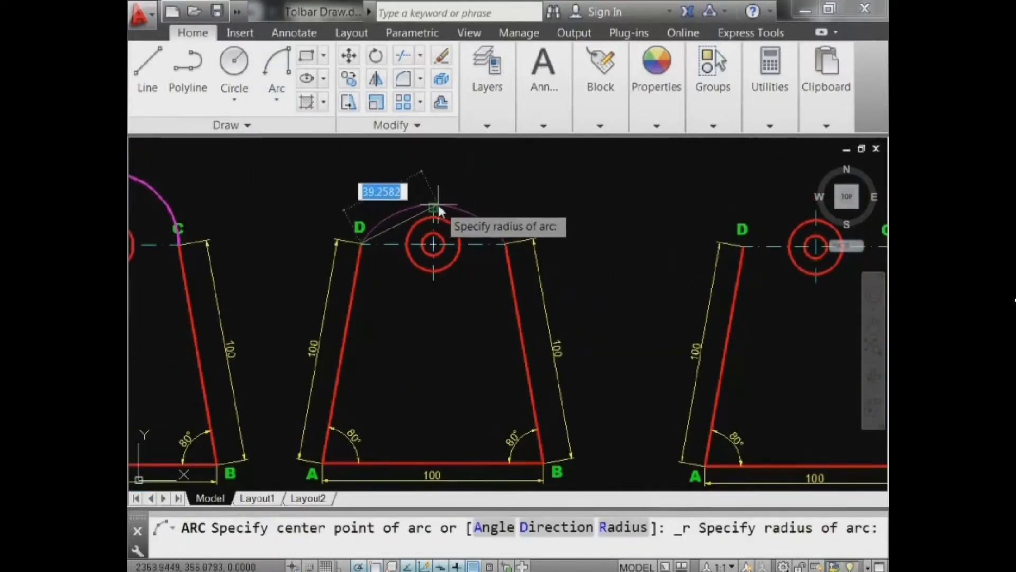
pyautogui.write('33.857')
pyautogui.press('Return')
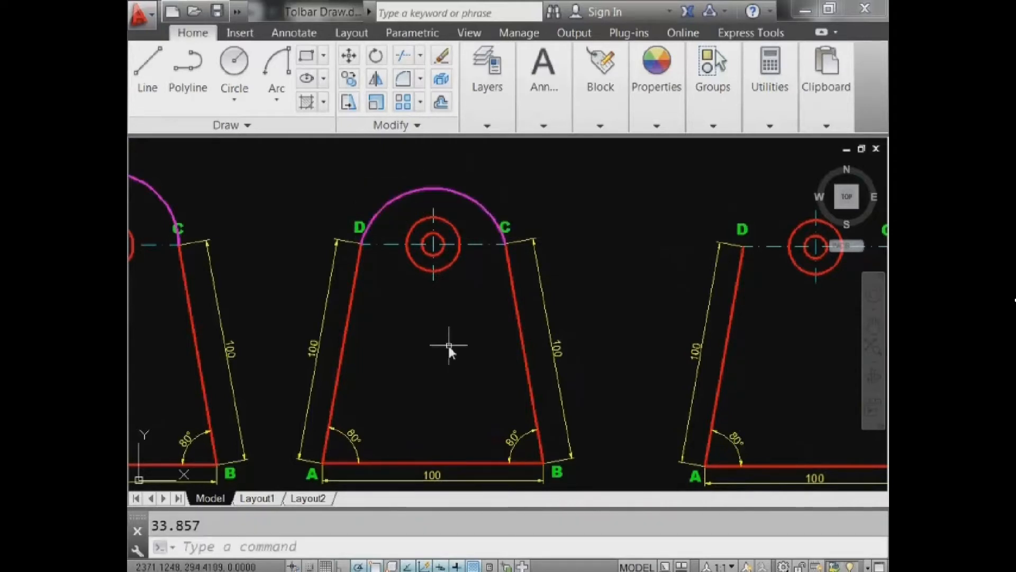
# - Draw a Center, Start, End arc on its matching figure, centred on the circles, starting at C and ending at D
pyautogui.scroll(-3, 522, 397)
pyautogui.moveTo(364, 307); pyautogui.dragTo(392, 306, button='middle')
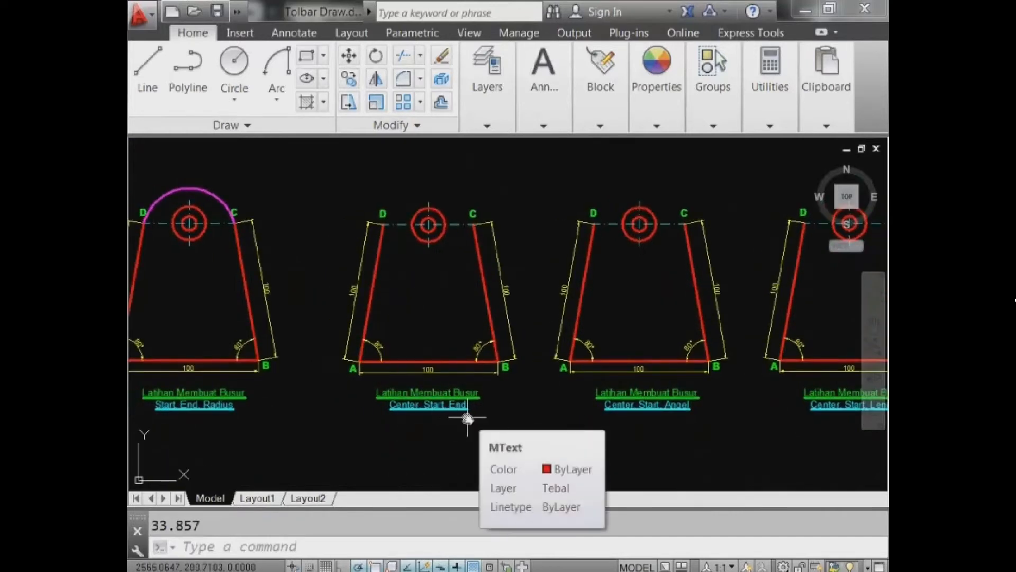
pyautogui.scroll(2, 410, 295)
pyautogui.click(275, 109)
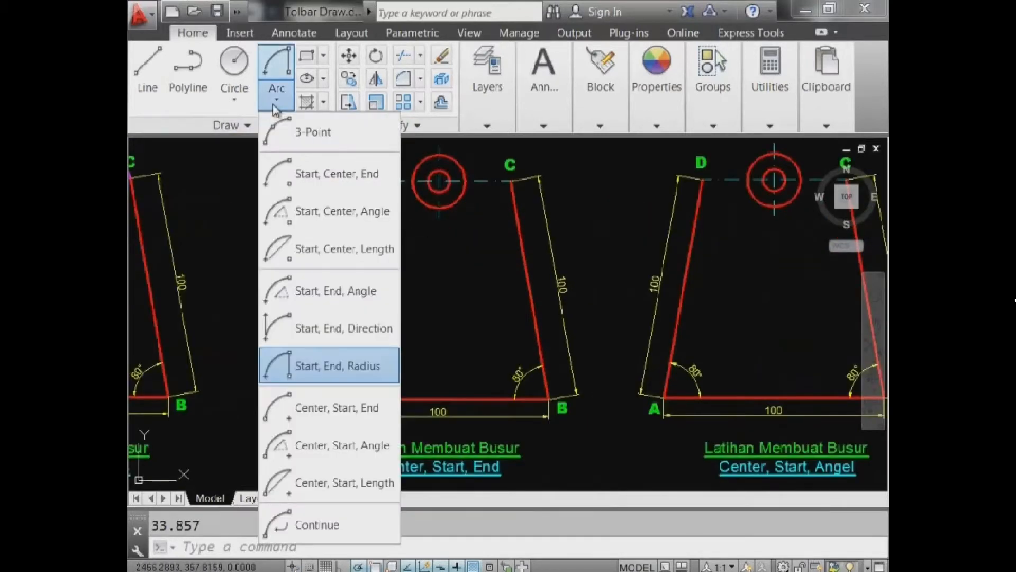
pyautogui.click(317, 408)
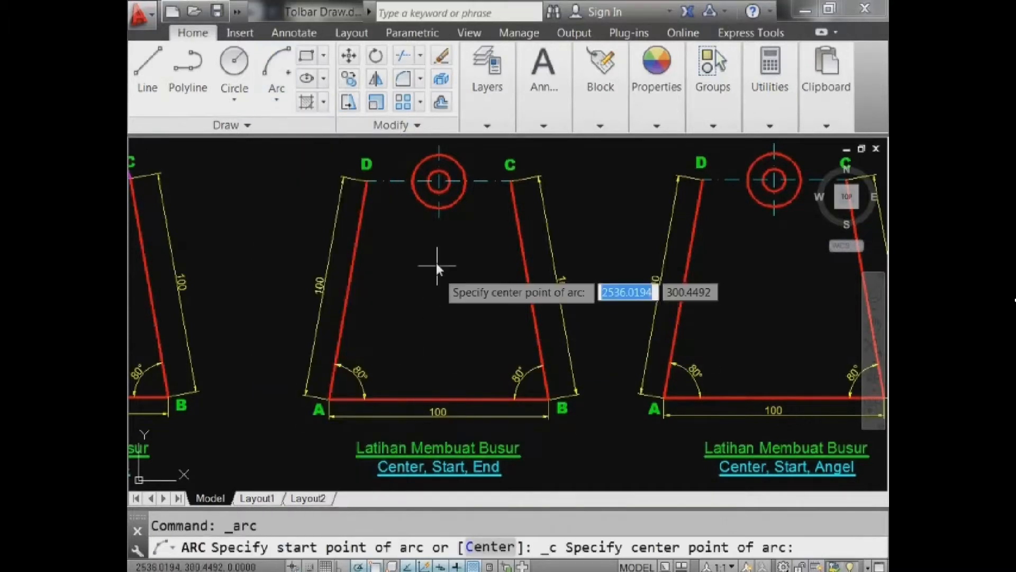
pyautogui.click(439, 181)
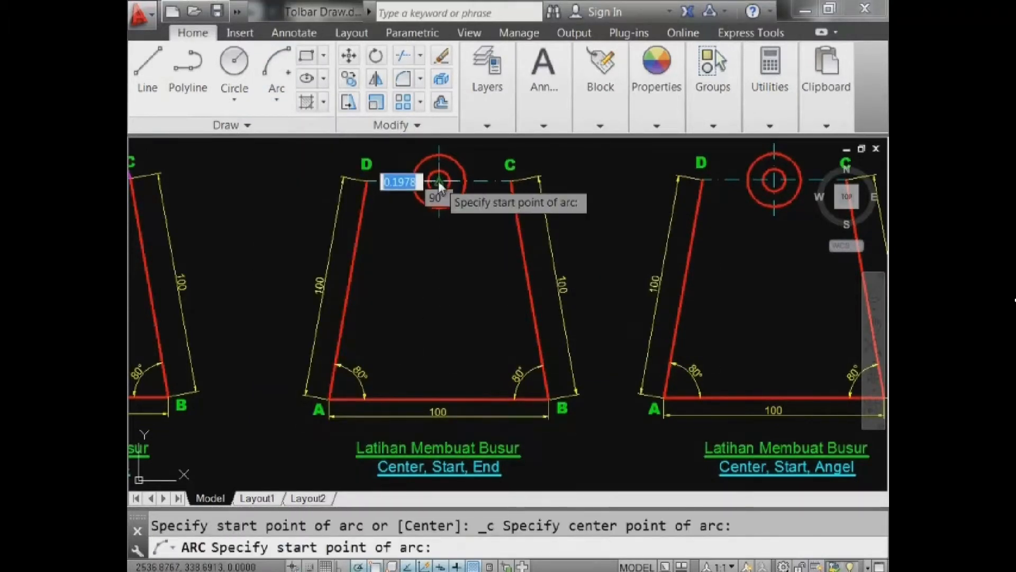
pyautogui.click(509, 185)
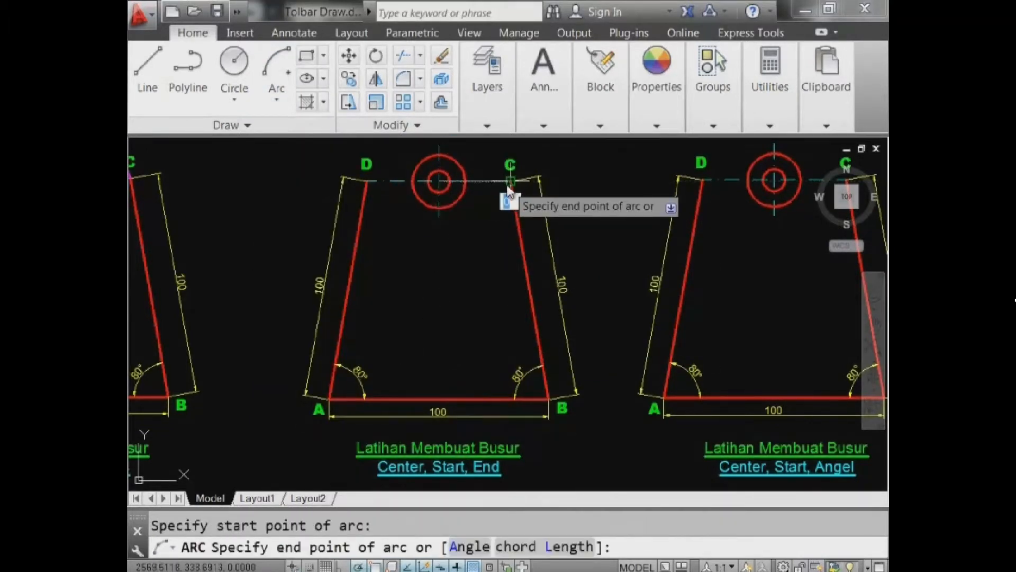
pyautogui.moveTo(369, 179); pyautogui.dragTo(369, 204, button='middle')
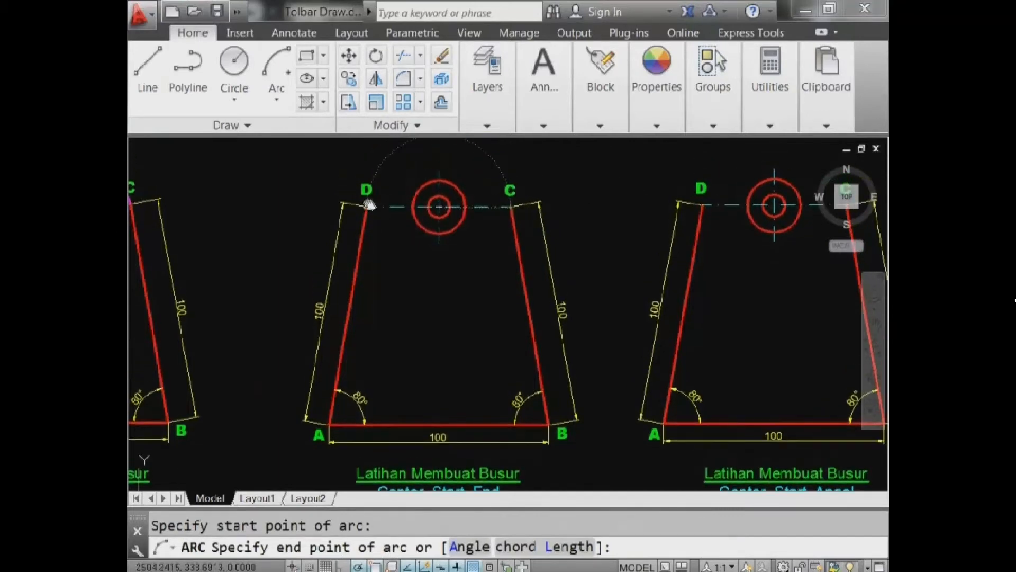
pyautogui.click(369, 204)
# - Draw a Center, Start, Angle arc on the Center, Start, Angel figure, centred on the circles, starting at C with included angle 145
pyautogui.scroll(-2, 483, 251)
pyautogui.moveTo(482, 254)
pyautogui.mouseDown(button='middle')
pyautogui.moveTo(433, 274)
pyautogui.moveTo(435, 284)
pyautogui.moveTo(320, 305)
pyautogui.mouseUp(button='middle')
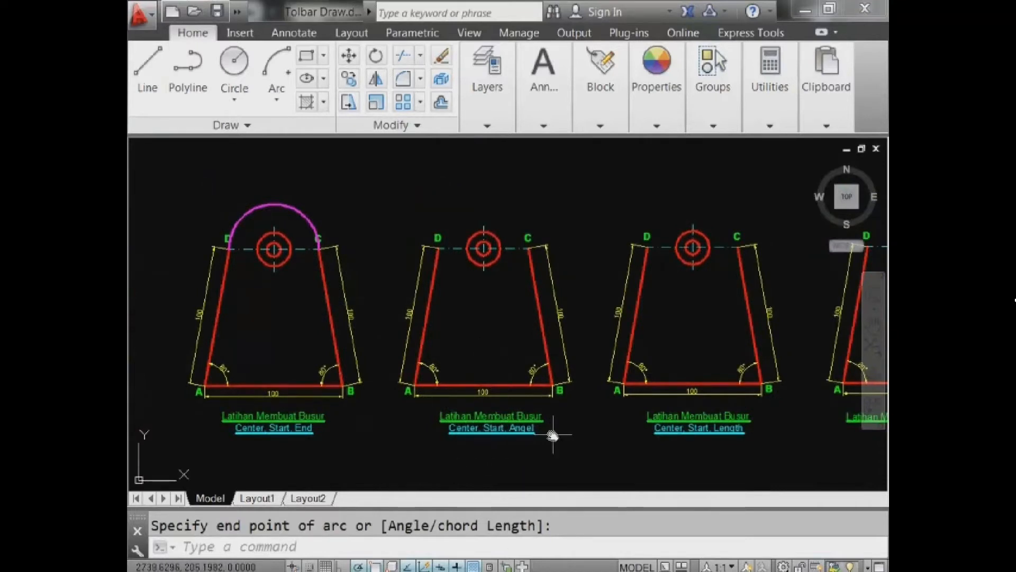
pyautogui.click(276, 99)
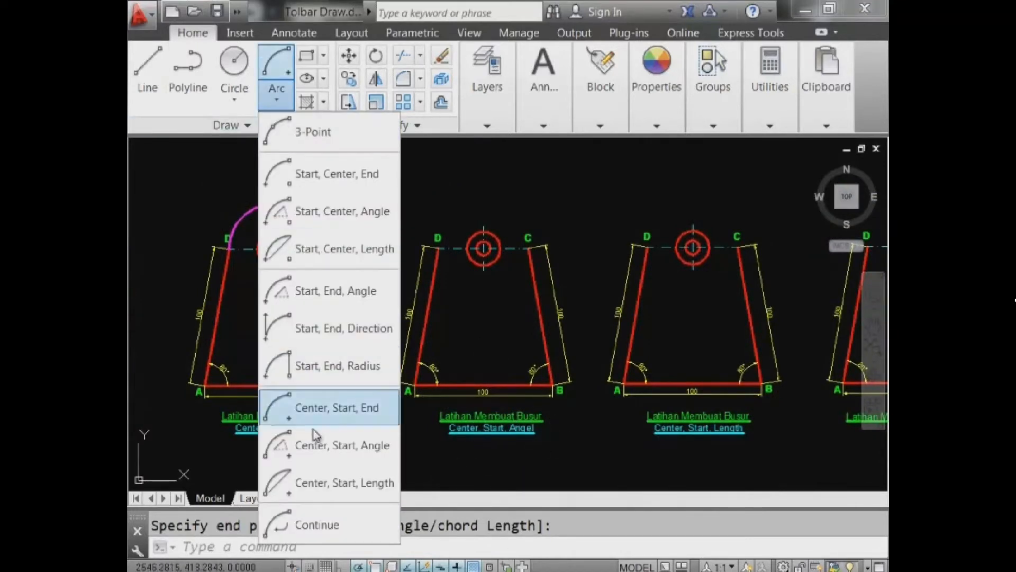
pyautogui.click(316, 451)
pyautogui.scroll(2, 482, 261)
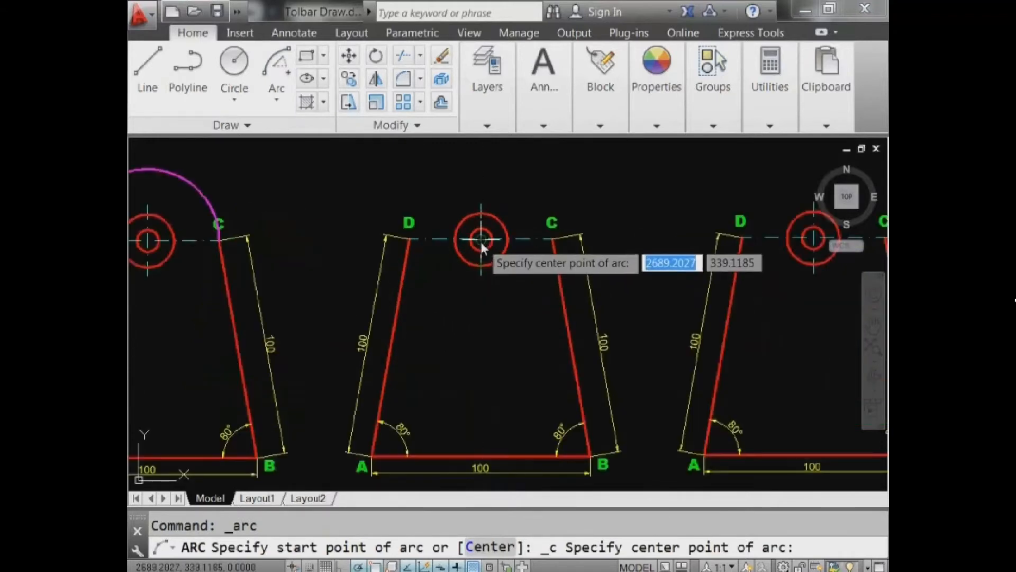
pyautogui.click(482, 242)
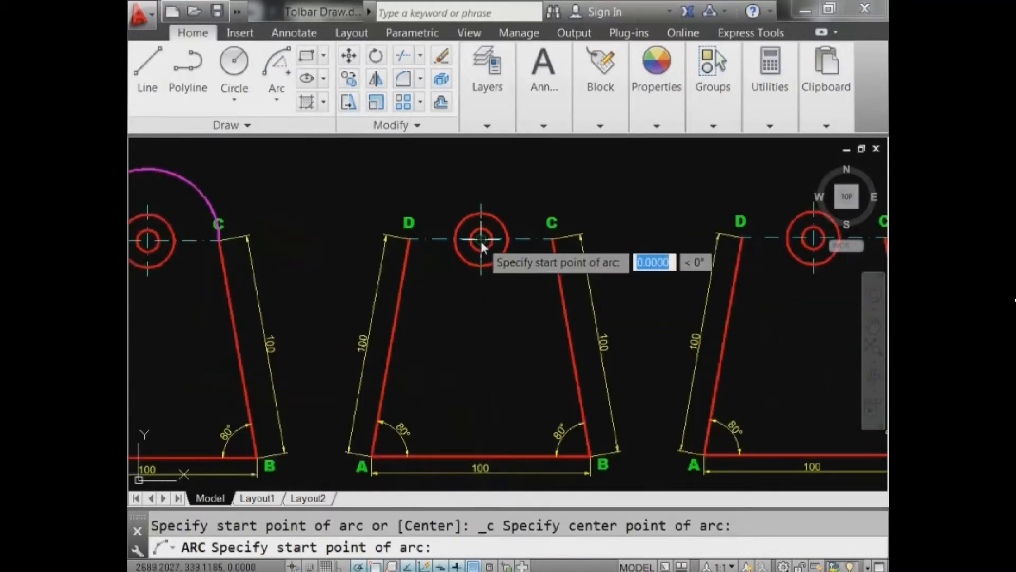
pyautogui.click(551, 244)
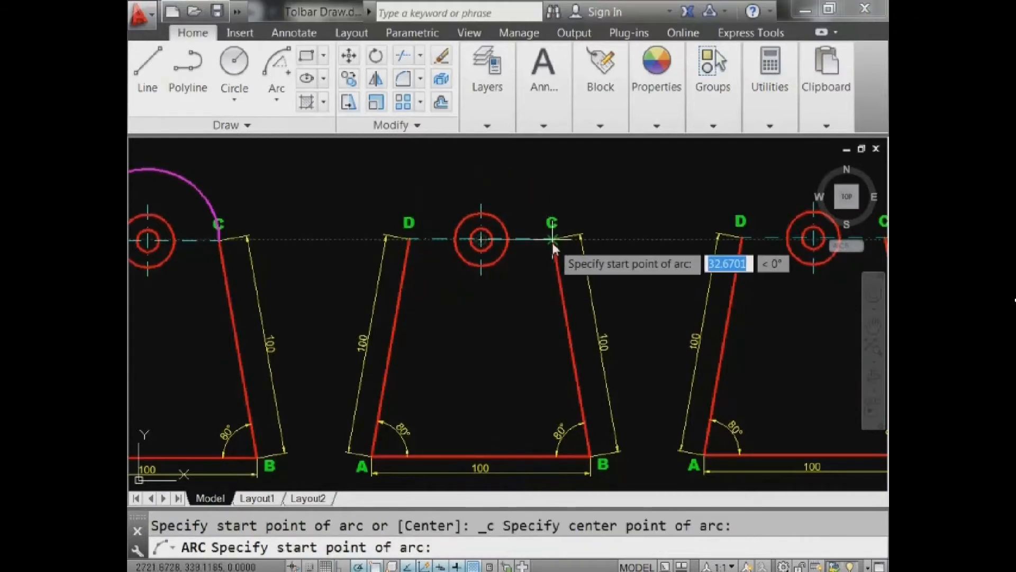
pyautogui.click(552, 242)
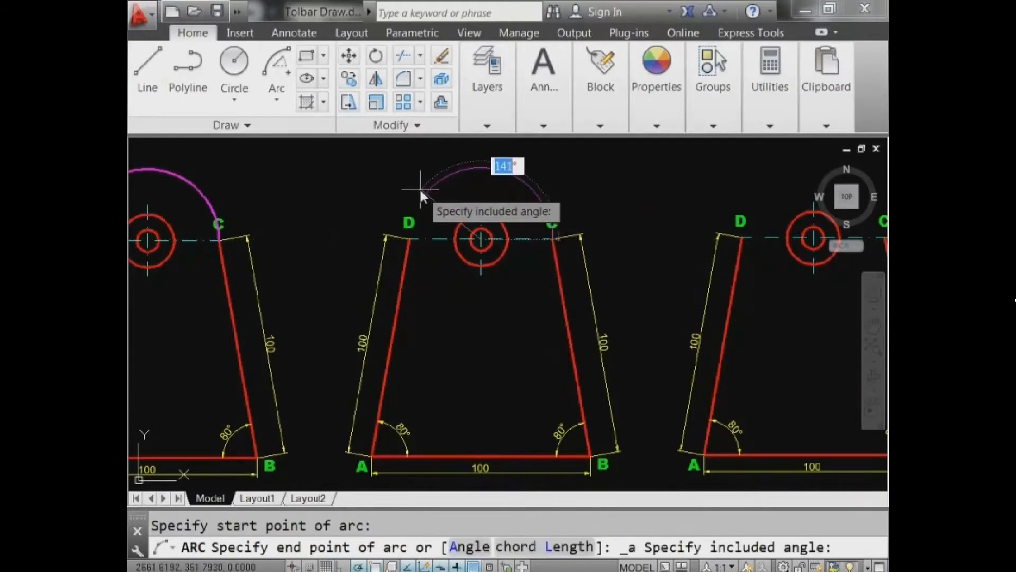
pyautogui.write('145')
pyautogui.press('Return')
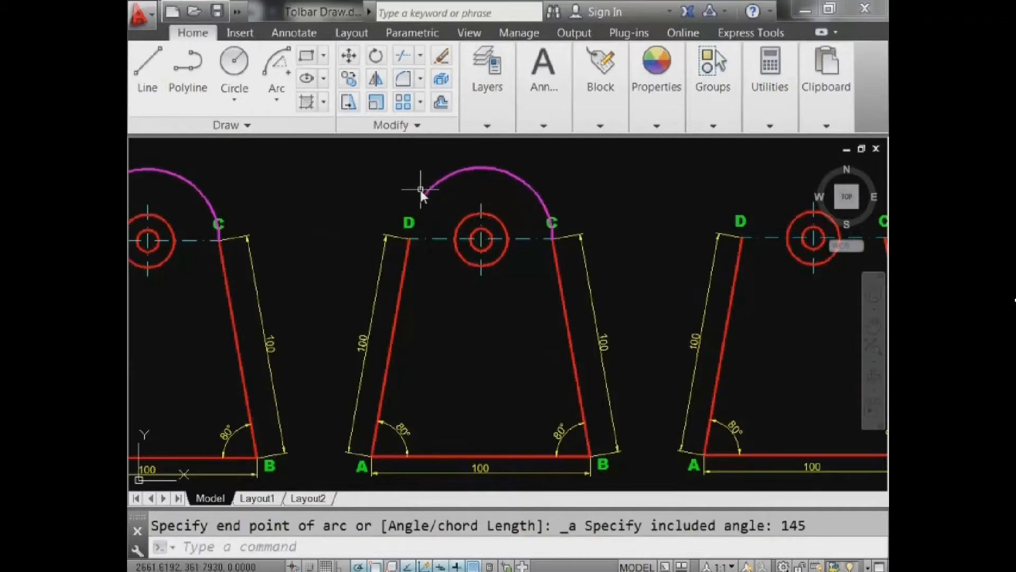
# - Draw a Center, Start, Length arc on its matching figure, centred on the circles and starting at C; try chord length 100, then use 26.4999
pyautogui.moveTo(614, 330)
pyautogui.mouseDown(button='middle')
pyautogui.moveTo(420, 331)
pyautogui.moveTo(295, 275)
pyautogui.mouseUp(button='middle')
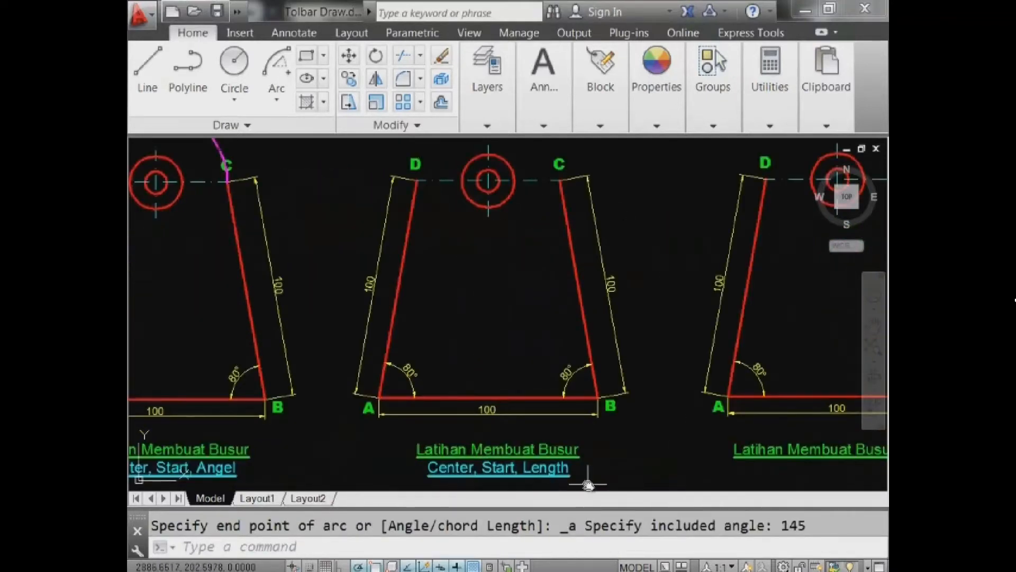
pyautogui.click(276, 96)
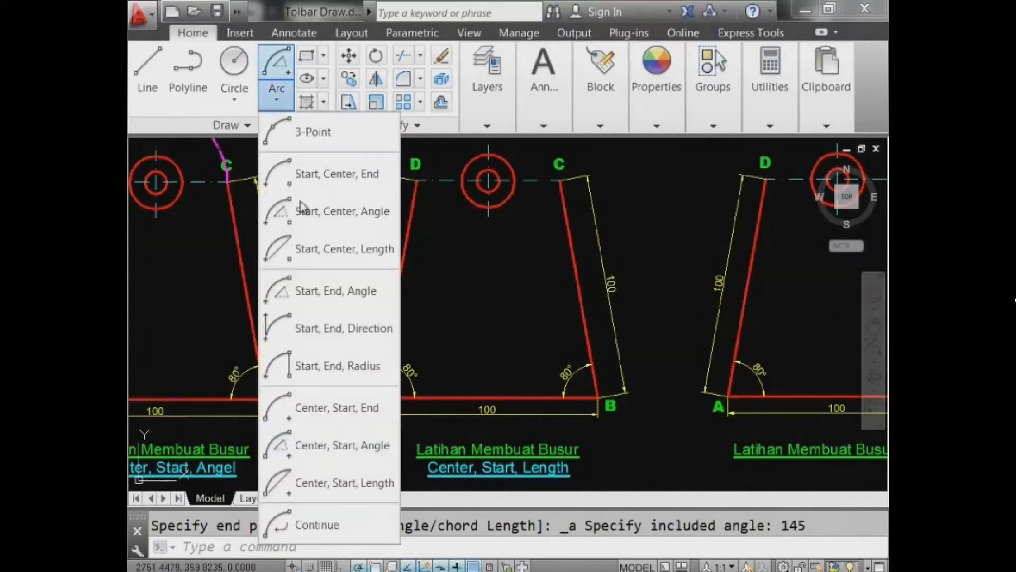
pyautogui.click(336, 482)
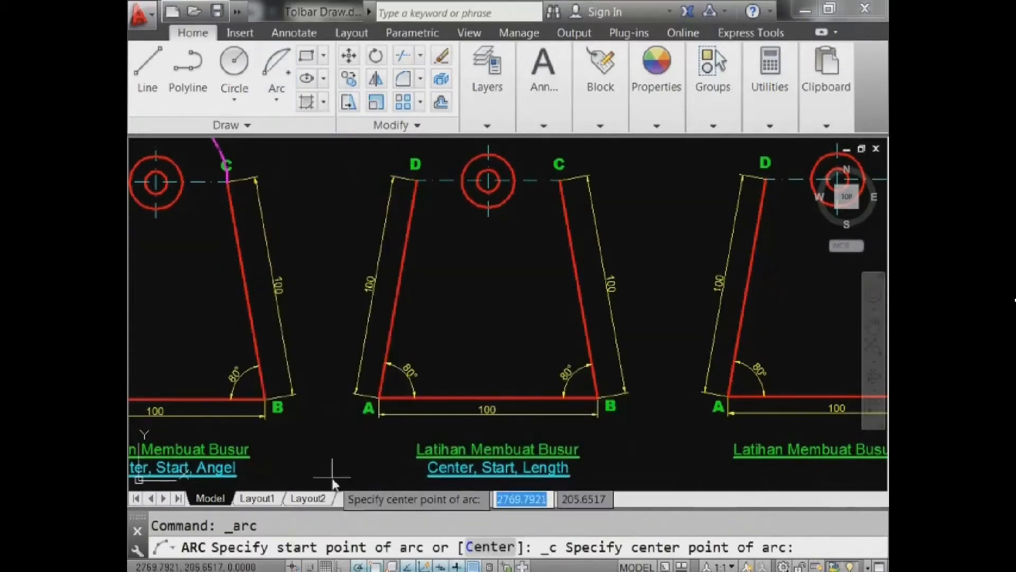
pyautogui.click(488, 182)
pyautogui.moveTo(488, 182); pyautogui.dragTo(495, 225, button='middle')
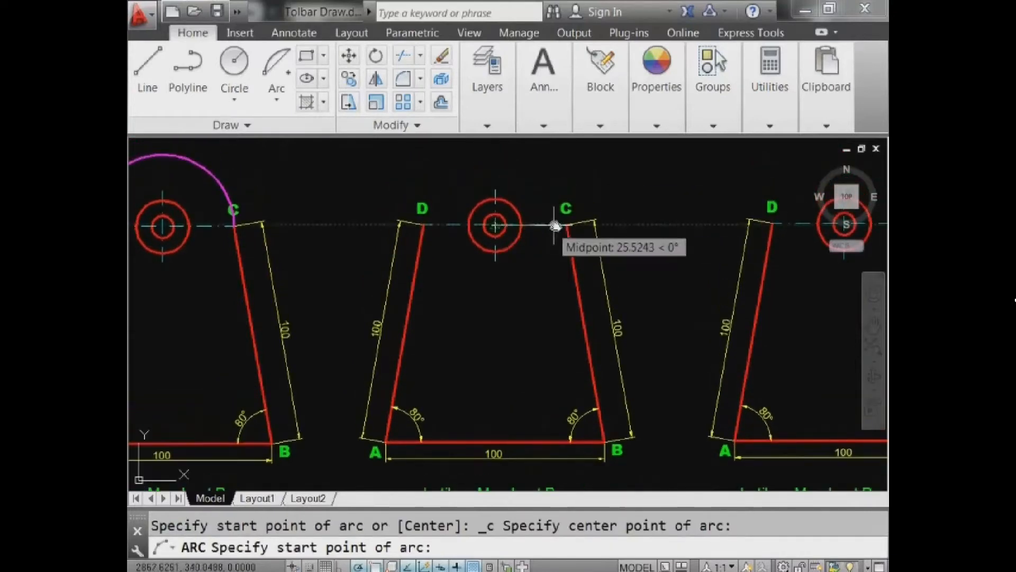
pyautogui.click(566, 226)
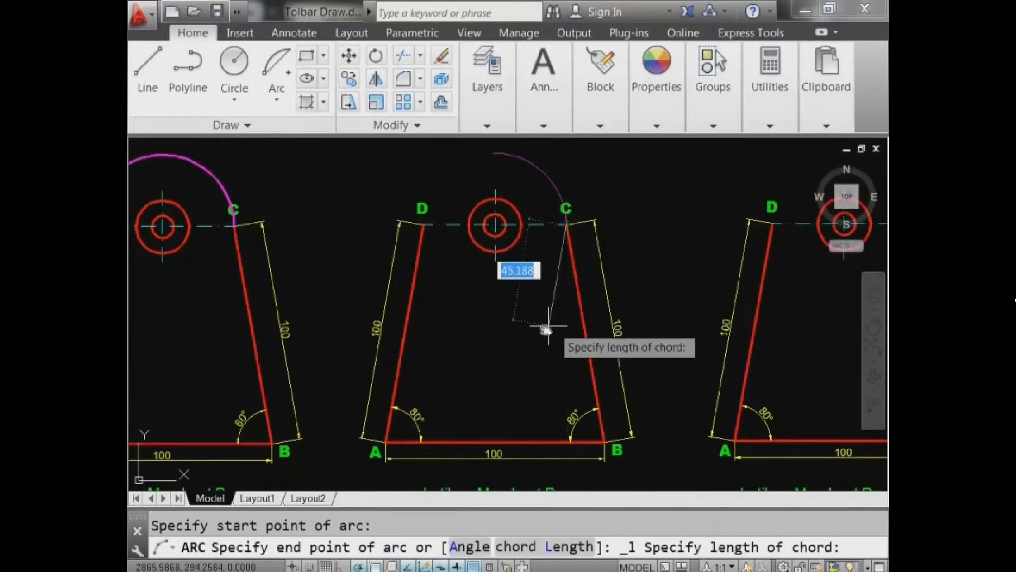
pyautogui.scroll(4, 550, 153)
pyautogui.write('100')
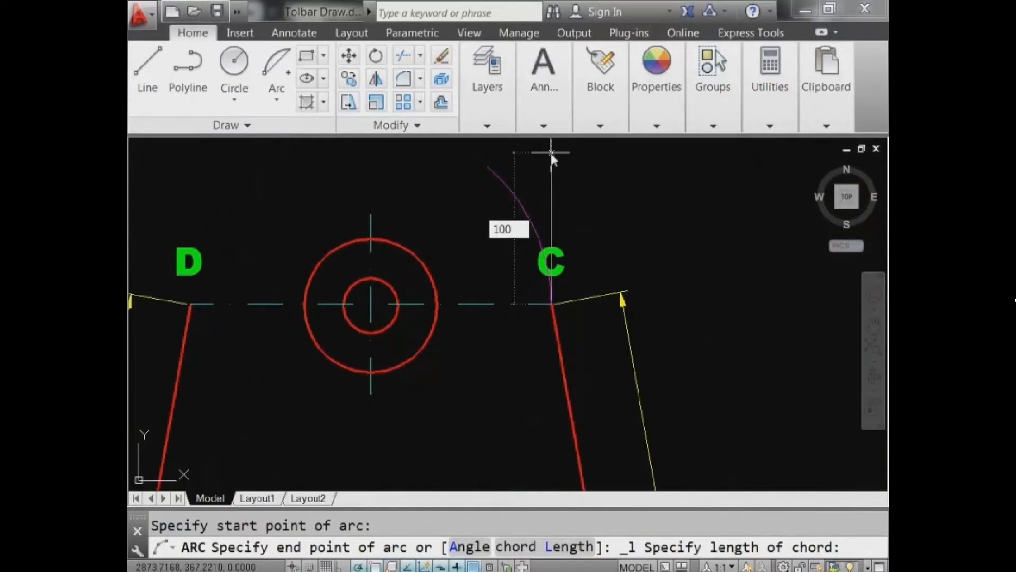
pyautogui.press('Return')
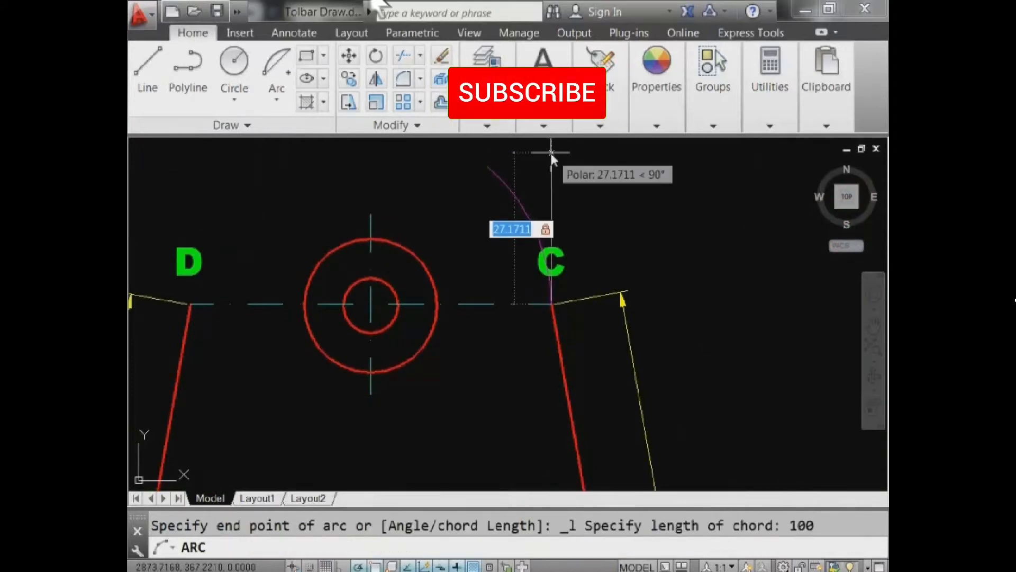
pyautogui.press('Return')
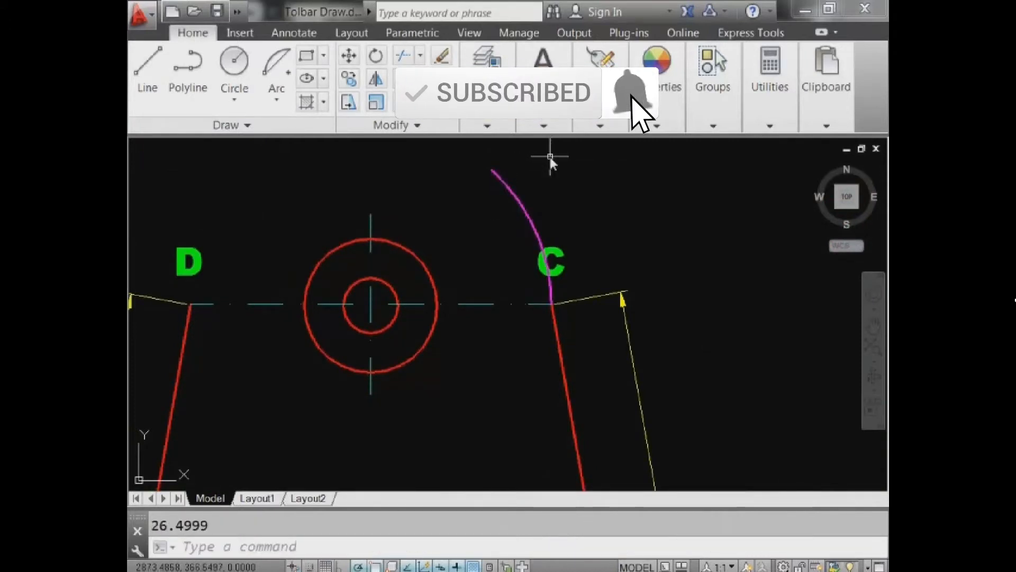
# - Draw a Continue arc from the free end of the Center, Start, Length arc, bulging towards D and ending well above C
pyautogui.scroll(-4, 551, 191)
pyautogui.moveTo(696, 285)
pyautogui.mouseDown(button='middle')
pyautogui.moveTo(413, 269)
pyautogui.moveTo(406, 233)
pyautogui.mouseUp(button='middle')
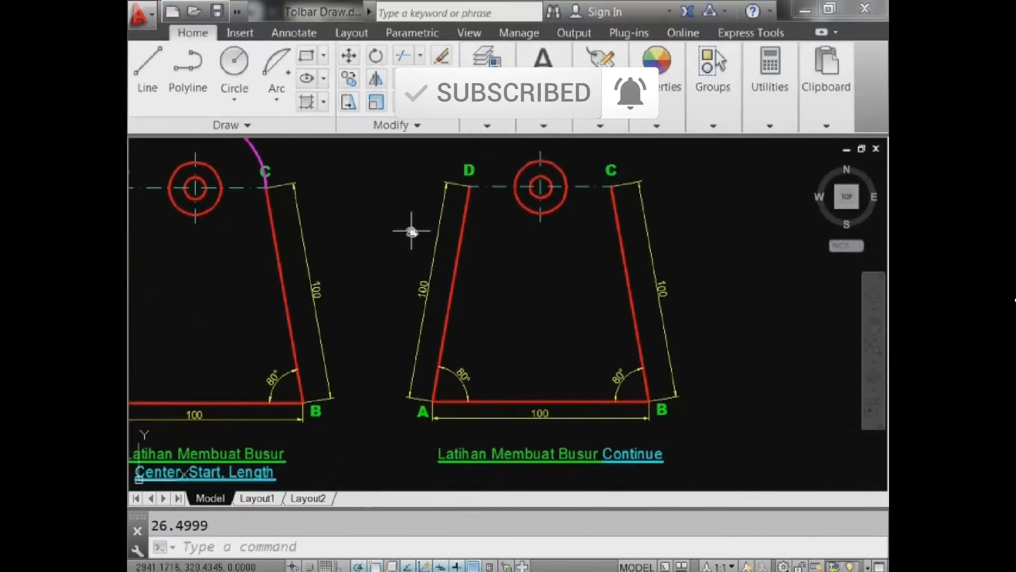
pyautogui.scroll(-2, 449, 280)
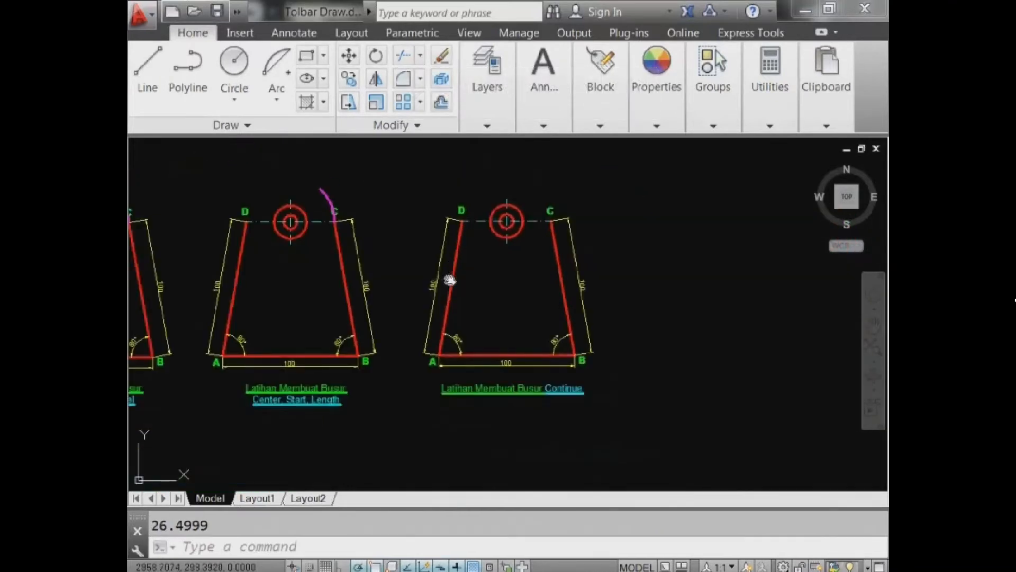
pyautogui.click(277, 100)
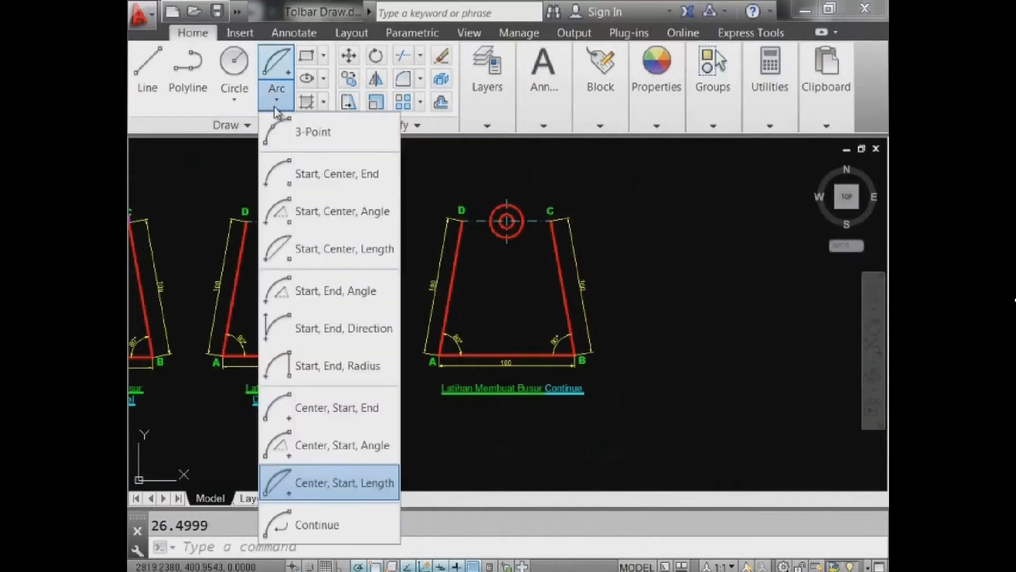
pyautogui.click(307, 524)
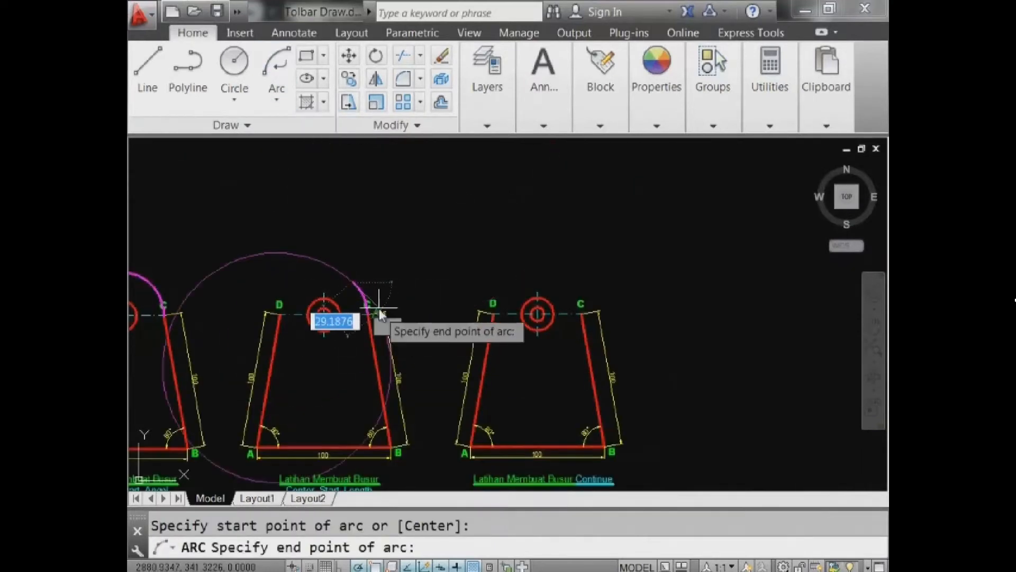
pyautogui.click(373, 201)
pyautogui.scroll(2, 349, 198)
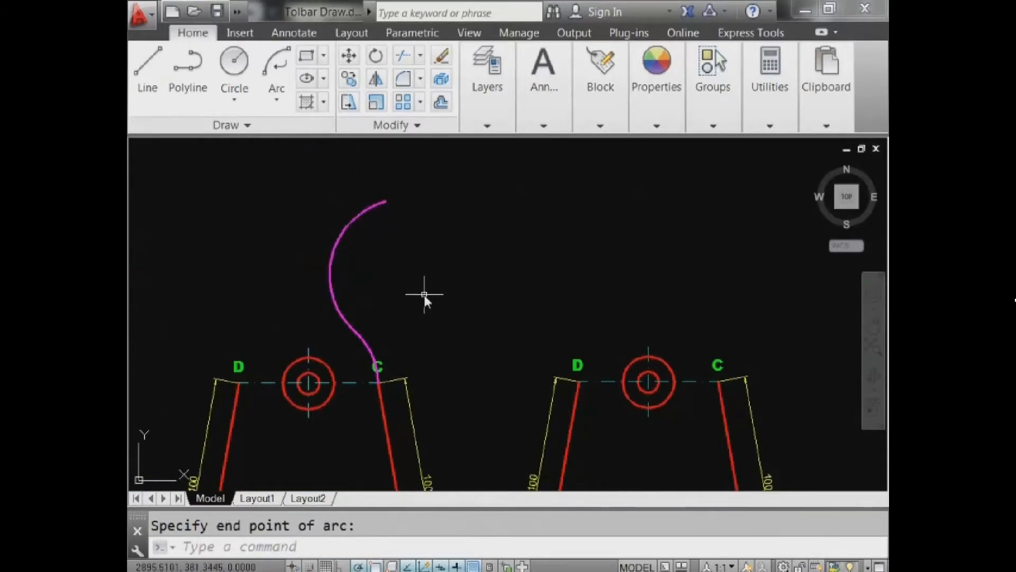
# - Extend the curve with a second Continue arc over the top, ending about 64 units away, 16° below horizontal
pyautogui.moveTo(423, 297); pyautogui.dragTo(606, 268, button='middle')
pyautogui.click(276, 90)
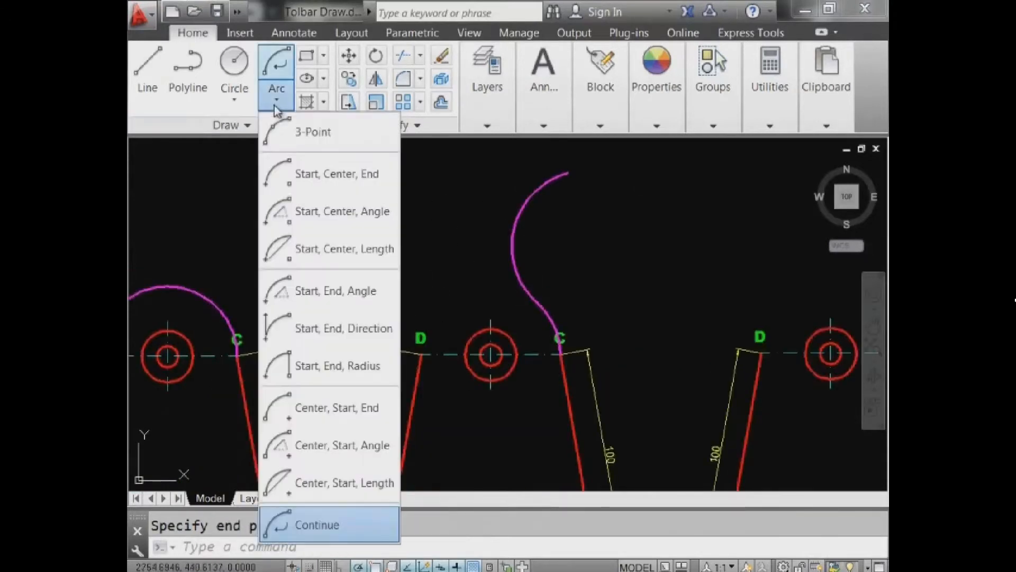
pyautogui.click(310, 526)
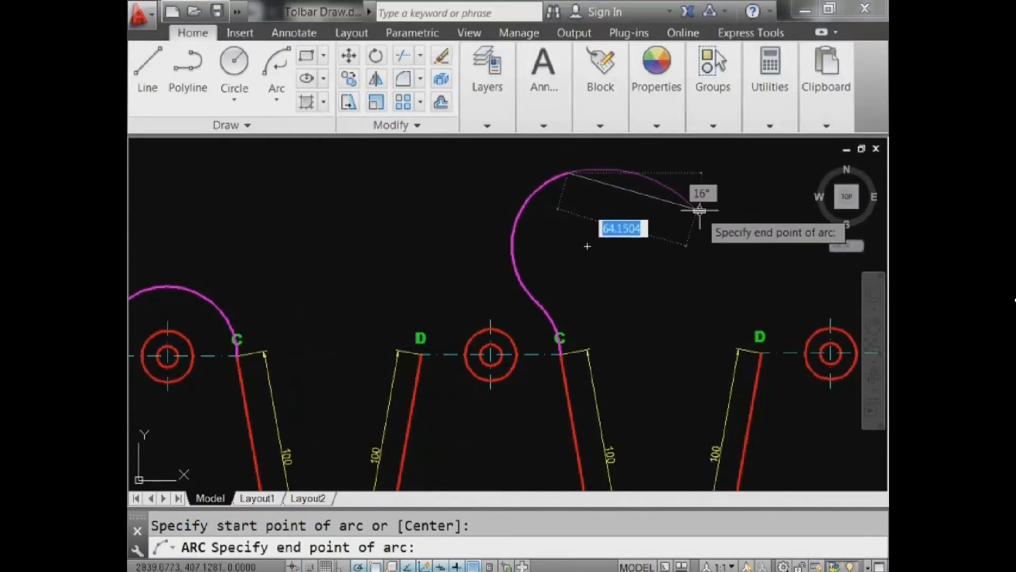
pyautogui.click(699, 210)
# - Add a third Continue arc curving back down to the level of the C-D centreline, between C and the next figure's D
pyautogui.click(276, 91)
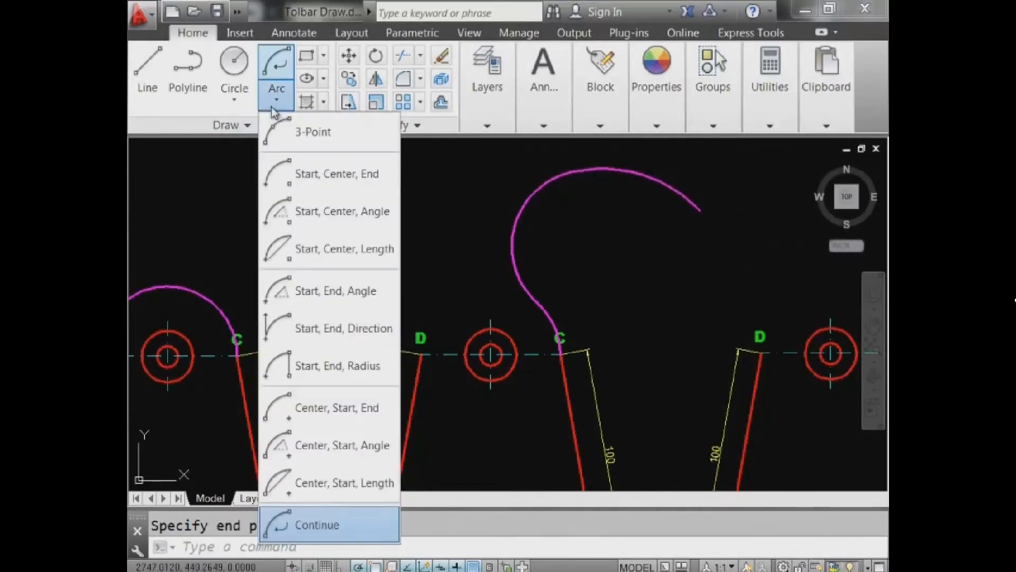
pyautogui.click(306, 529)
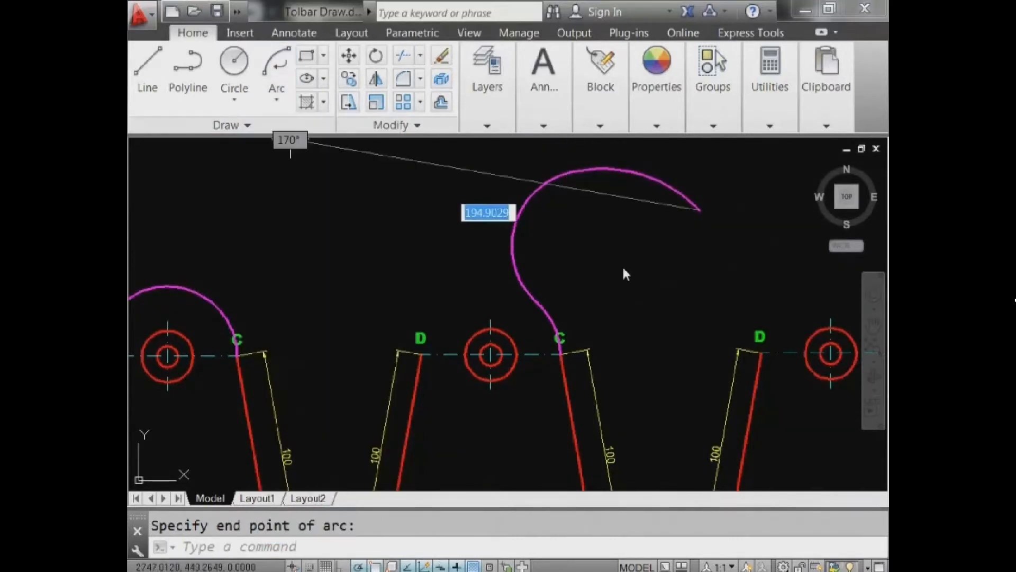
pyautogui.click(642, 354)
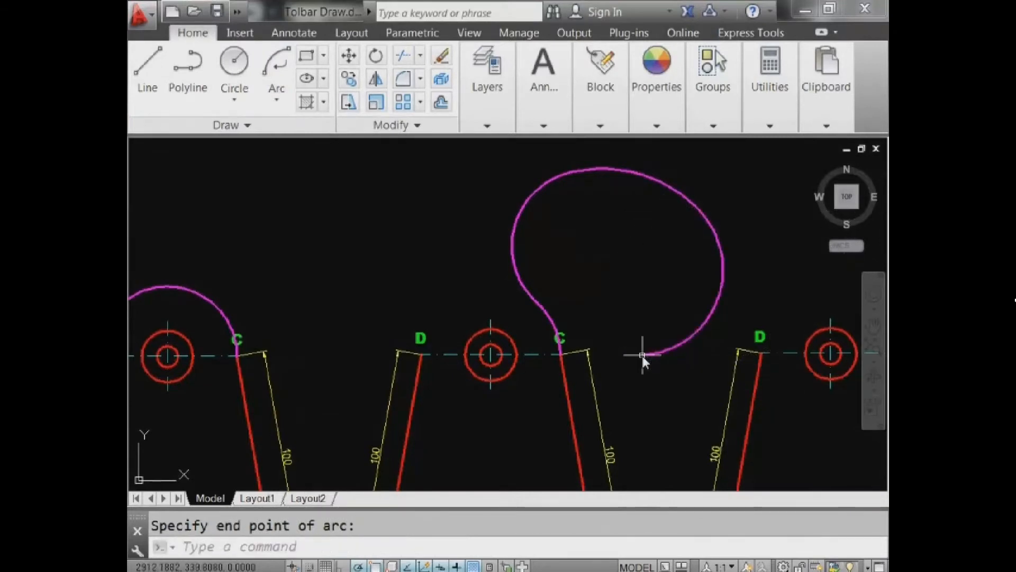
pyautogui.scroll(-3, 482, 405)
pyautogui.moveTo(536, 365)
pyautogui.mouseDown(button='middle')
pyautogui.moveTo(601, 261)
pyautogui.moveTo(619, 284)
pyautogui.mouseUp(button='middle')
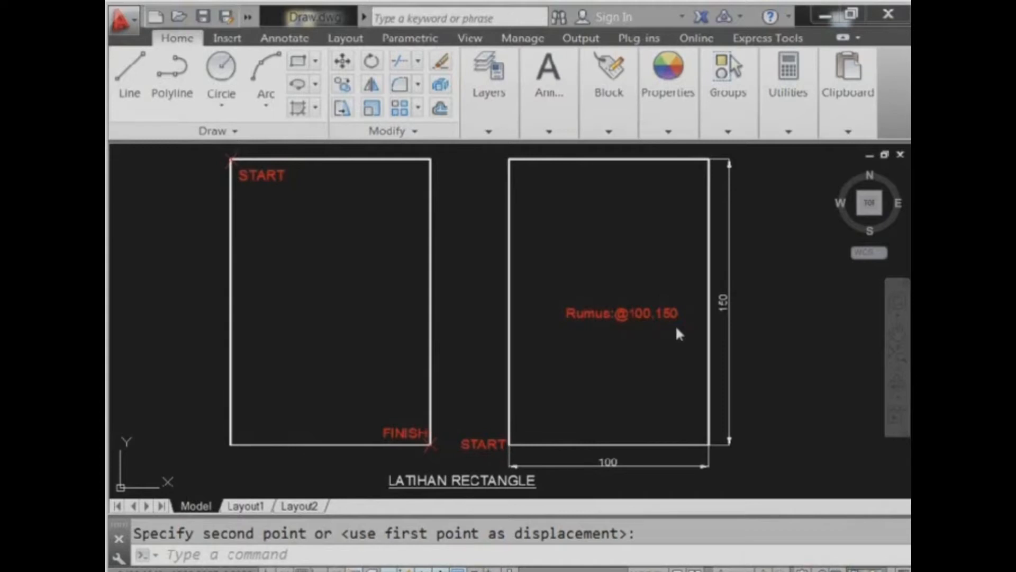
# - Draw a freehand rectangle about 98 by 154 beside the dimensioned sample, from its upper-left corner to its lower-right corner
pyautogui.click(298, 60)
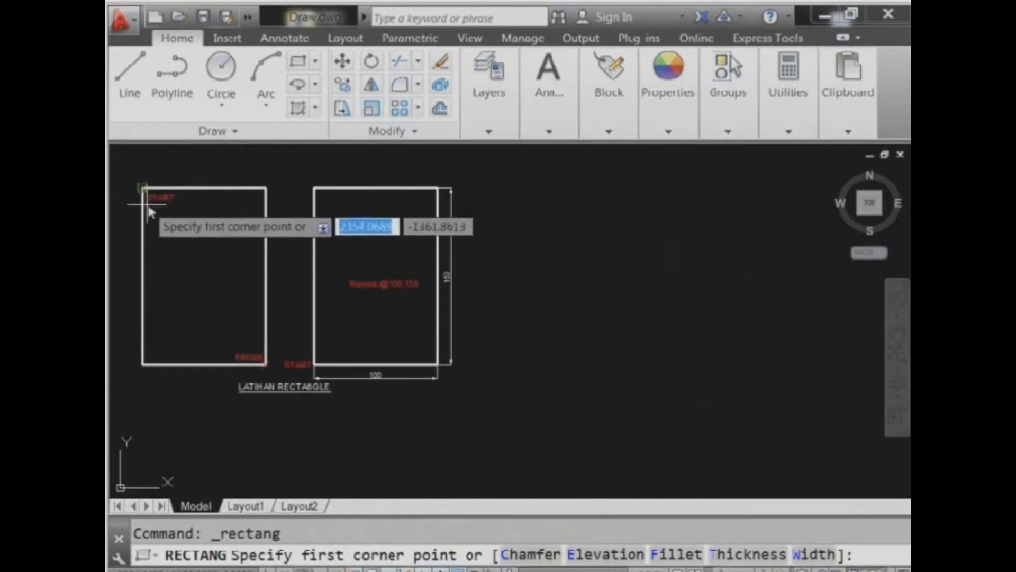
pyautogui.click(500, 186)
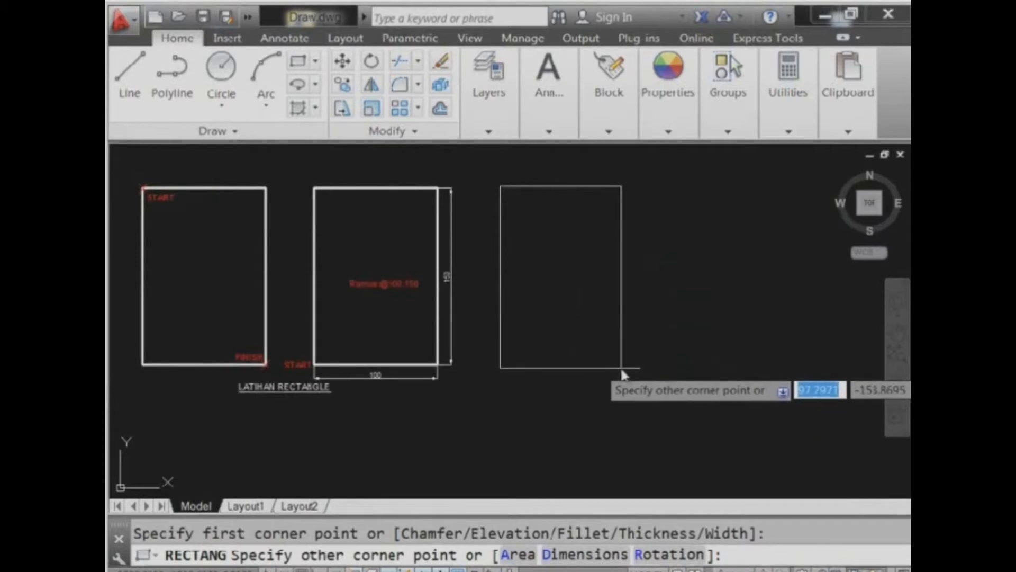
pyautogui.click(622, 368)
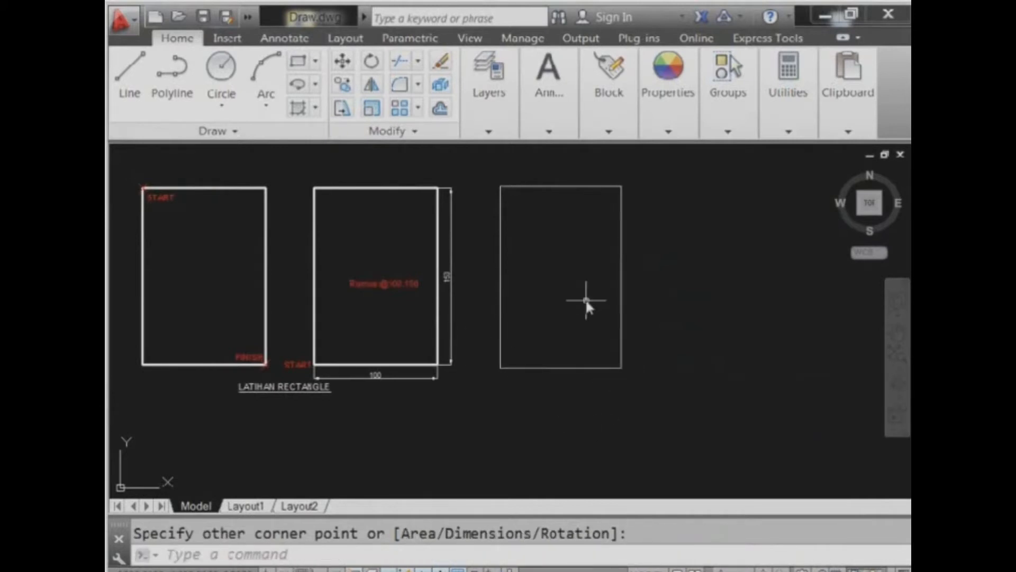
# - Examine the Rumus formula and the width and height dimensions of the second LATIHAN RECTANGLE sample
pyautogui.moveTo(581, 301); pyautogui.dragTo(459, 302, button='middle')
pyautogui.scroll(4, 264, 299)
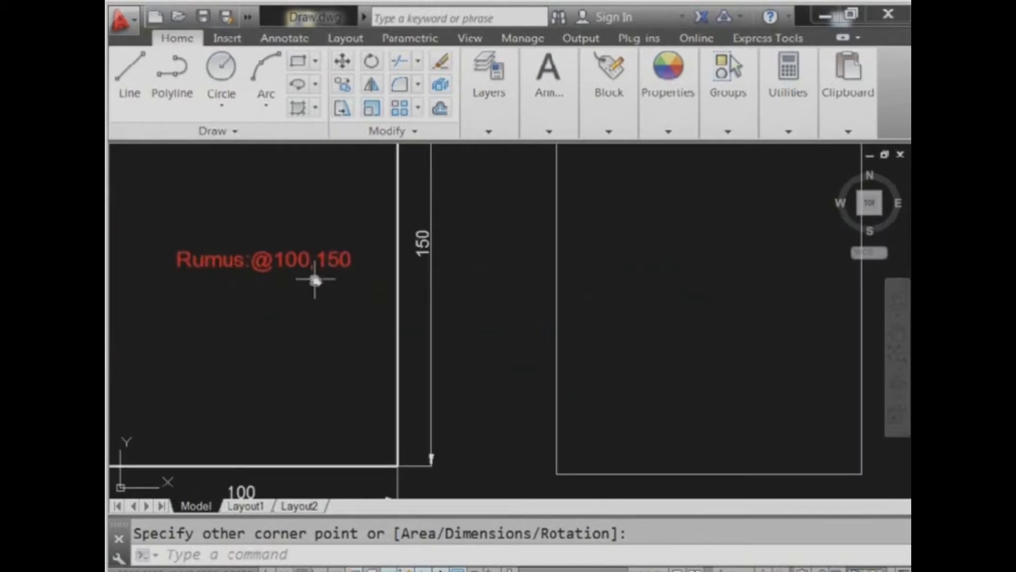
pyautogui.scroll(-4, 352, 275)
pyautogui.scroll(4, 305, 366)
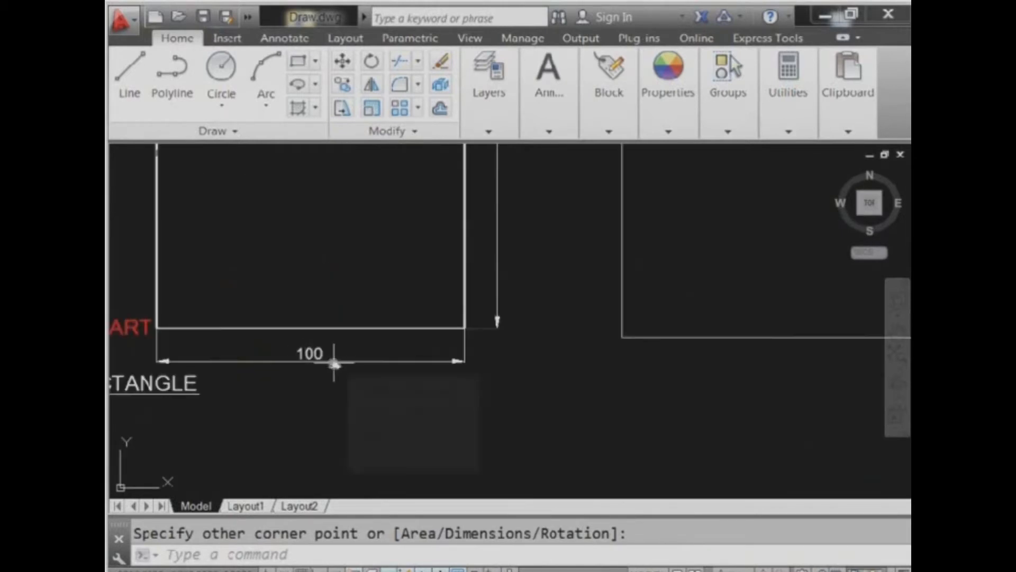
pyautogui.scroll(-4, 335, 363)
pyautogui.scroll(2, 397, 249)
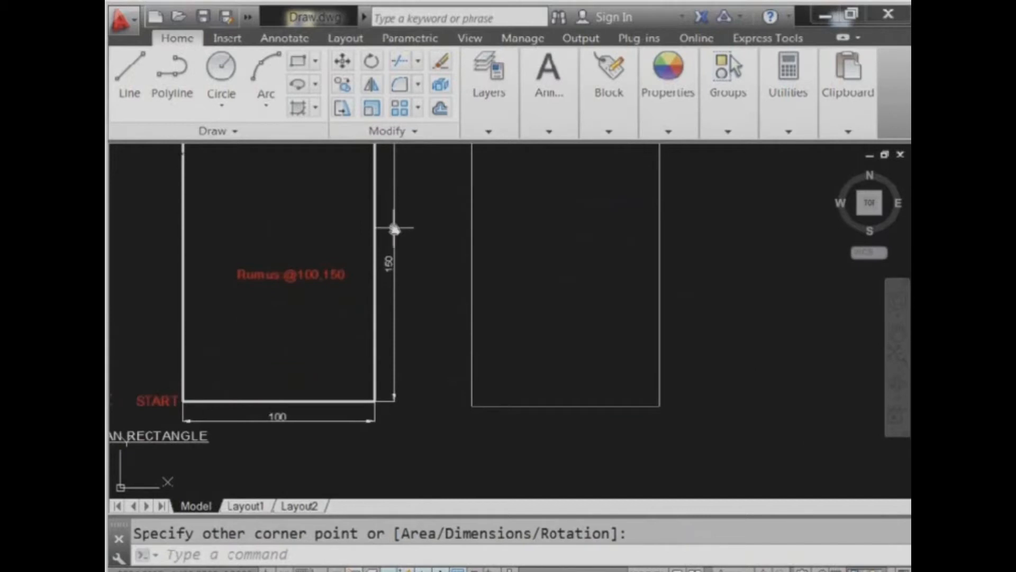
pyautogui.scroll(-4, 392, 231)
pyautogui.scroll(4, 529, 249)
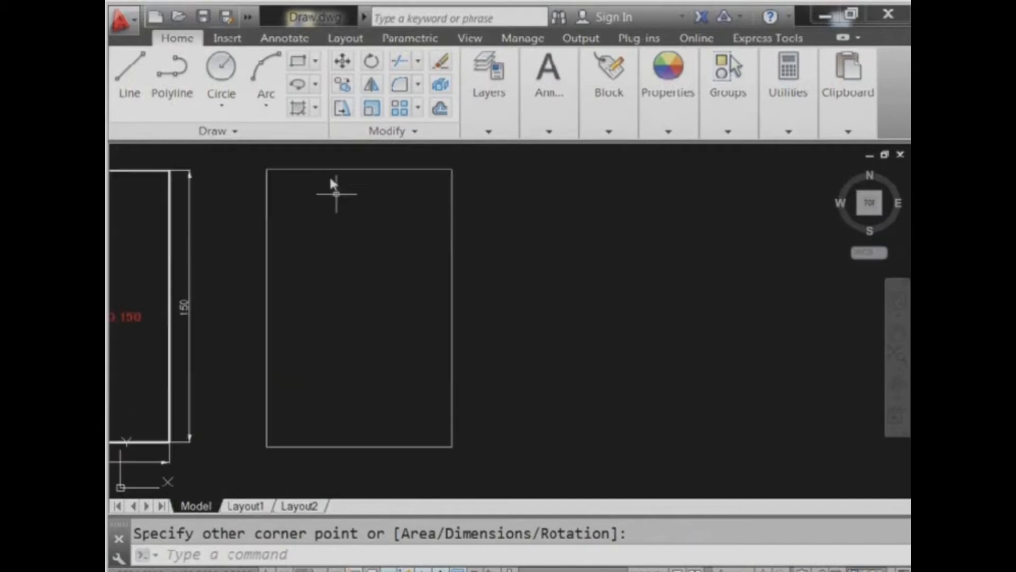
pyautogui.click(298, 61)
pyautogui.moveTo(386, 215); pyautogui.dragTo(576, 211, button='middle')
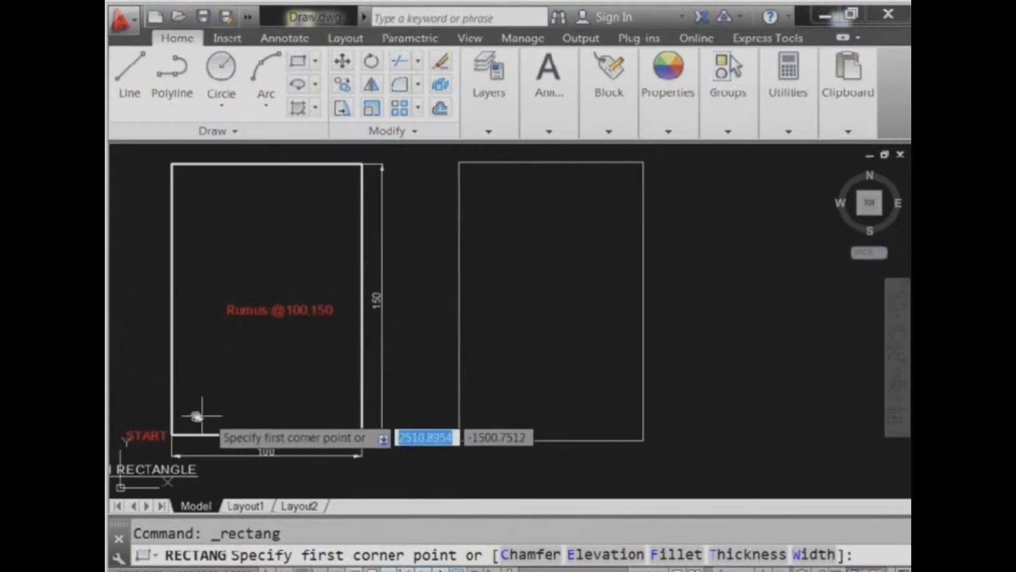
pyautogui.moveTo(580, 413); pyautogui.dragTo(358, 409, button='middle')
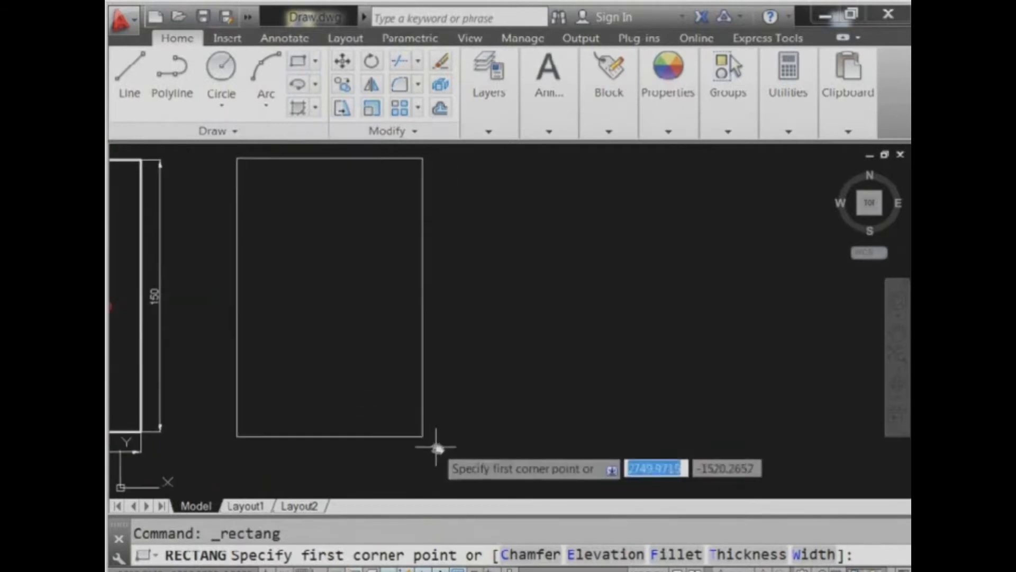
pyautogui.click(443, 439)
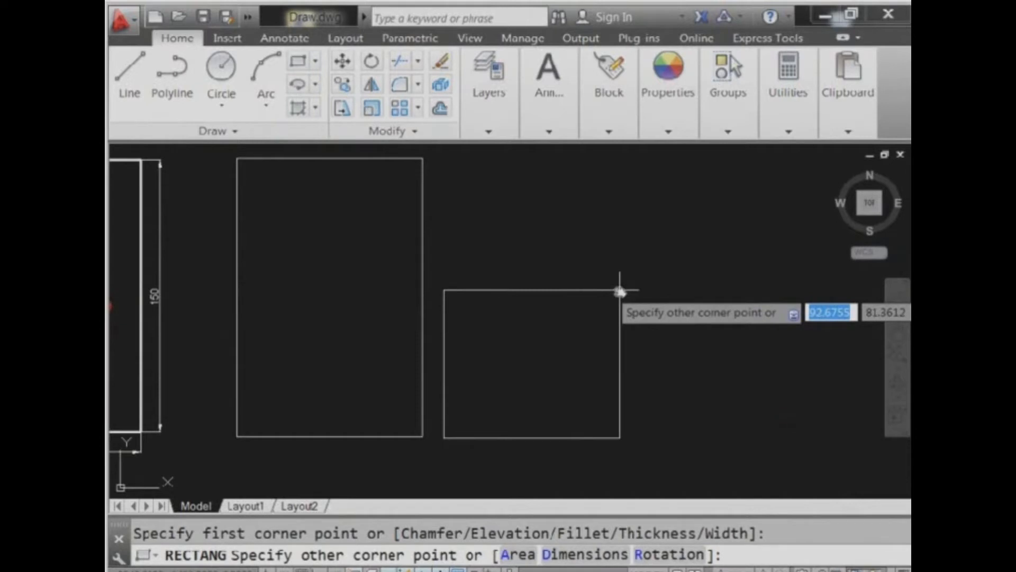
pyautogui.write('@')
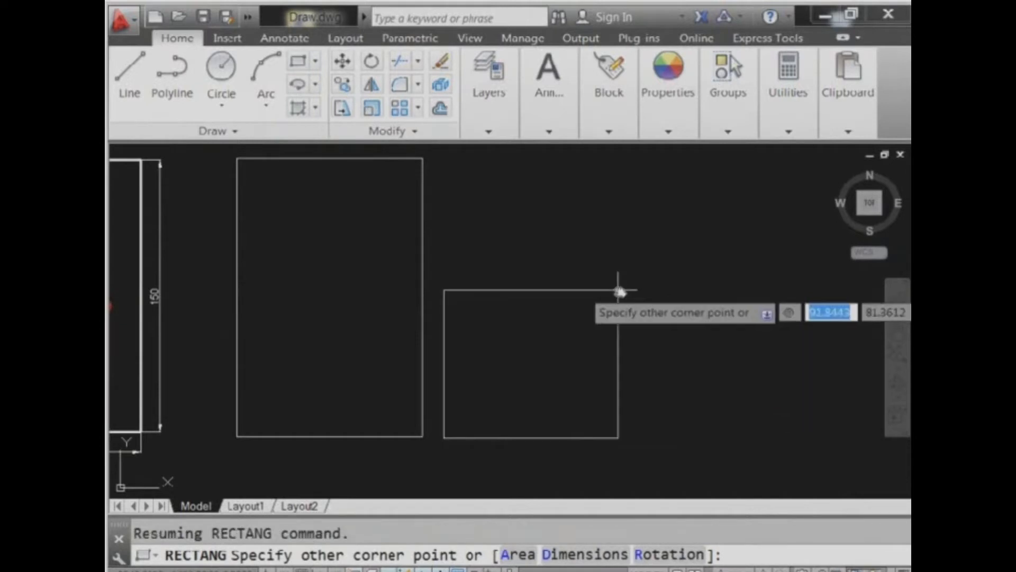
pyautogui.write('100')
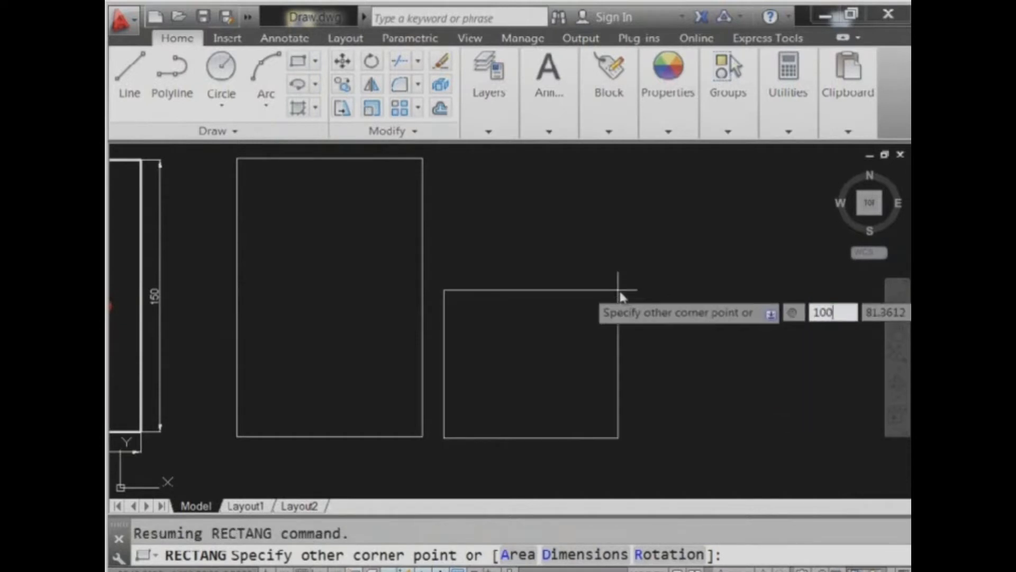
pyautogui.press('Tab')
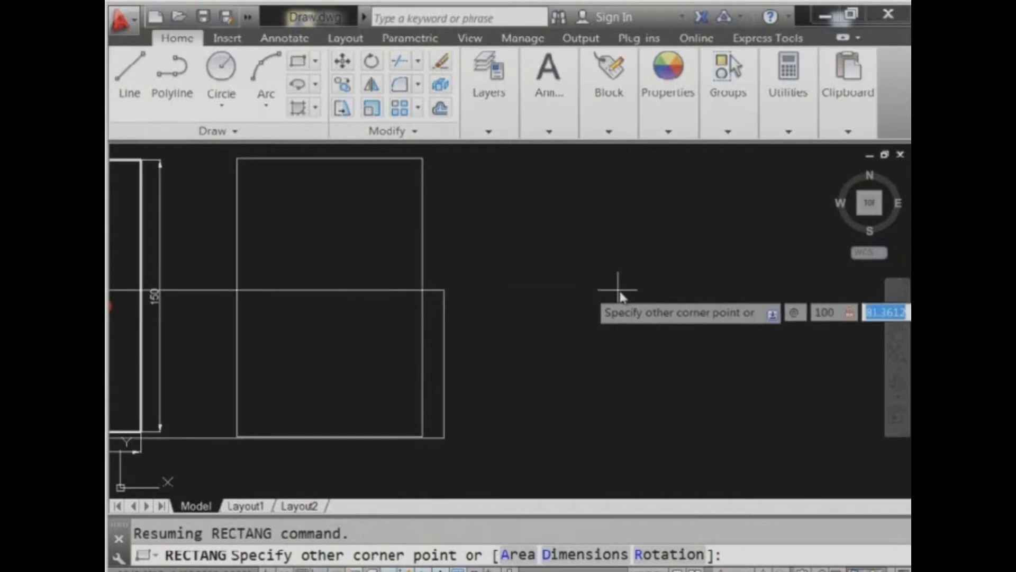
pyautogui.write('150')
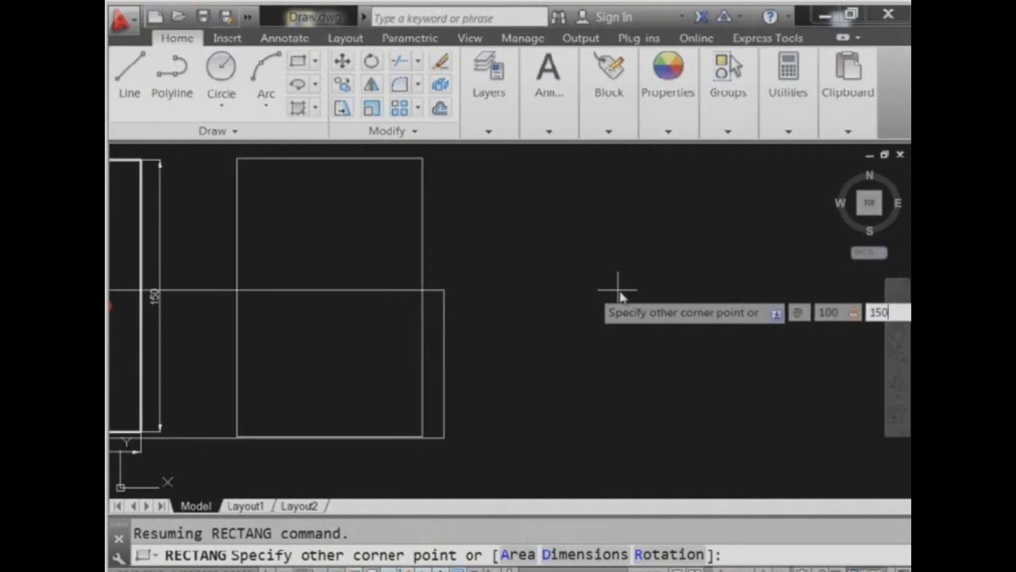
pyautogui.press('Return')
pyautogui.scroll(-2, 618, 291)
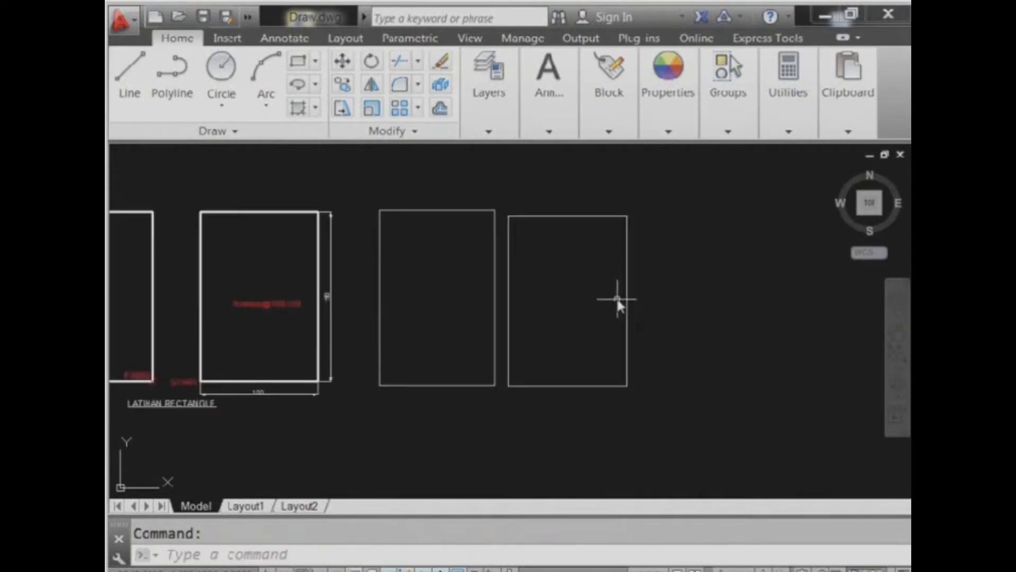
pyautogui.moveTo(324, 318); pyautogui.dragTo(447, 300, button='middle')
pyautogui.moveTo(618, 312); pyautogui.dragTo(535, 342, button='middle')
pyautogui.scroll(2, 535, 341)
pyautogui.scroll(-2, 534, 341)
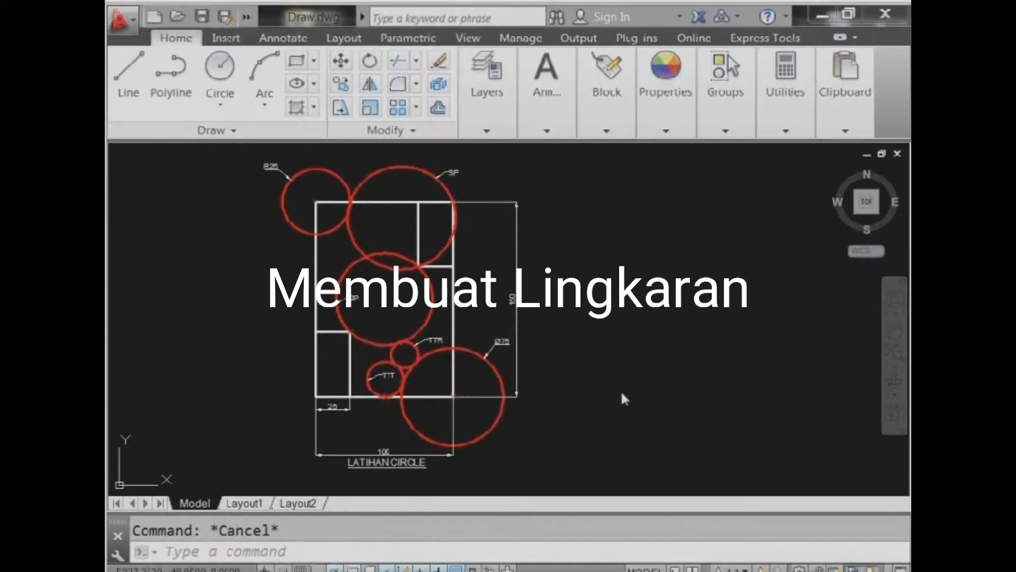
# - Review the available circle methods and examine the R25, Ø75, 2P and 3P circles in the LATIHAN CIRCLE sample
pyautogui.click(220, 110)
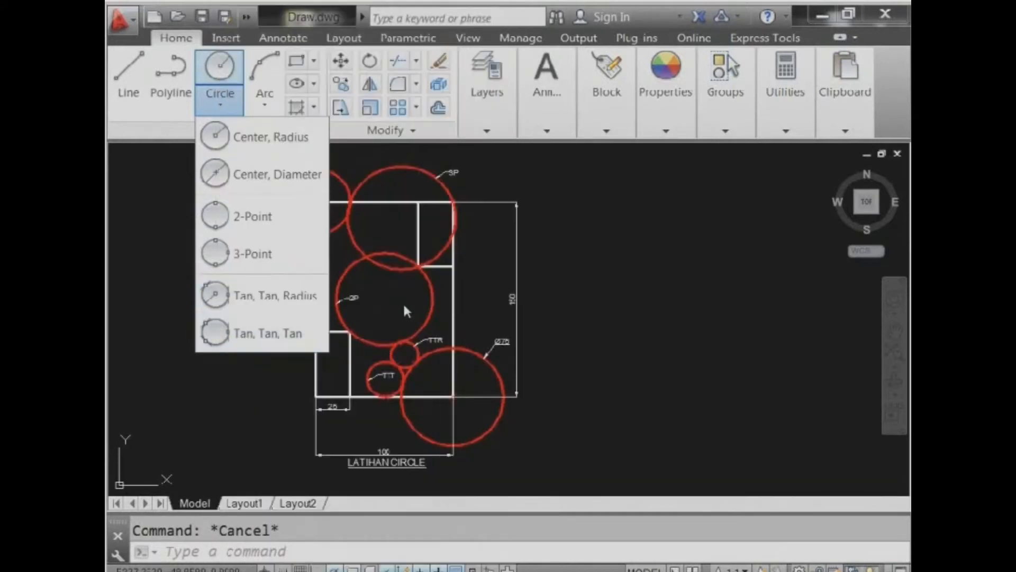
pyautogui.click(562, 282)
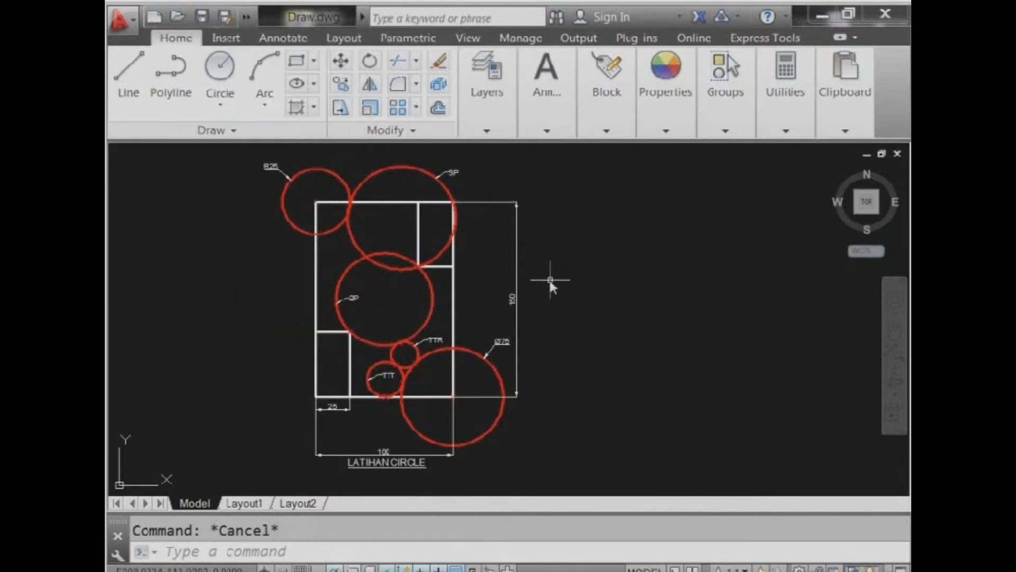
pyautogui.scroll(5, 446, 318)
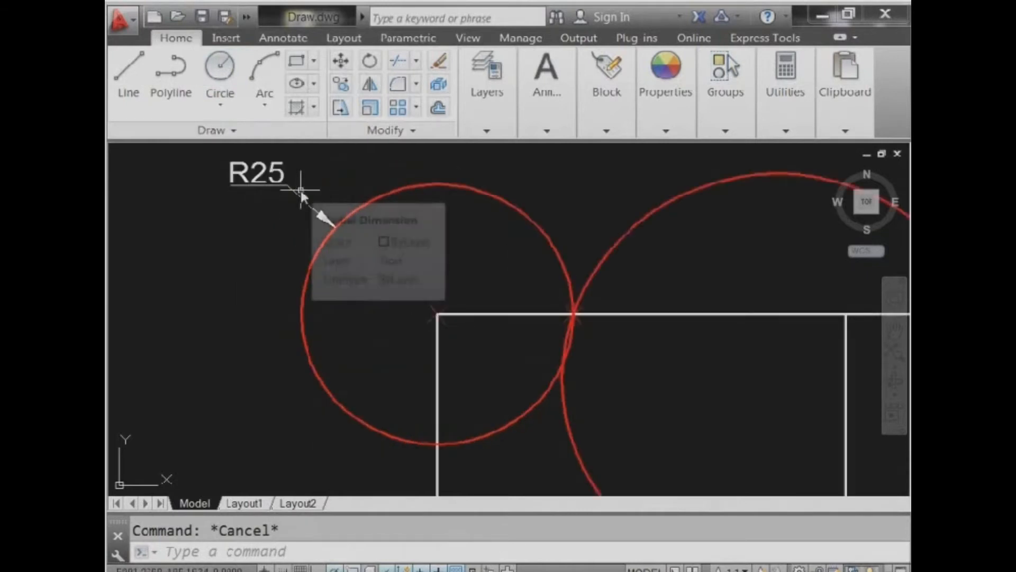
pyautogui.scroll(-8, 440, 320)
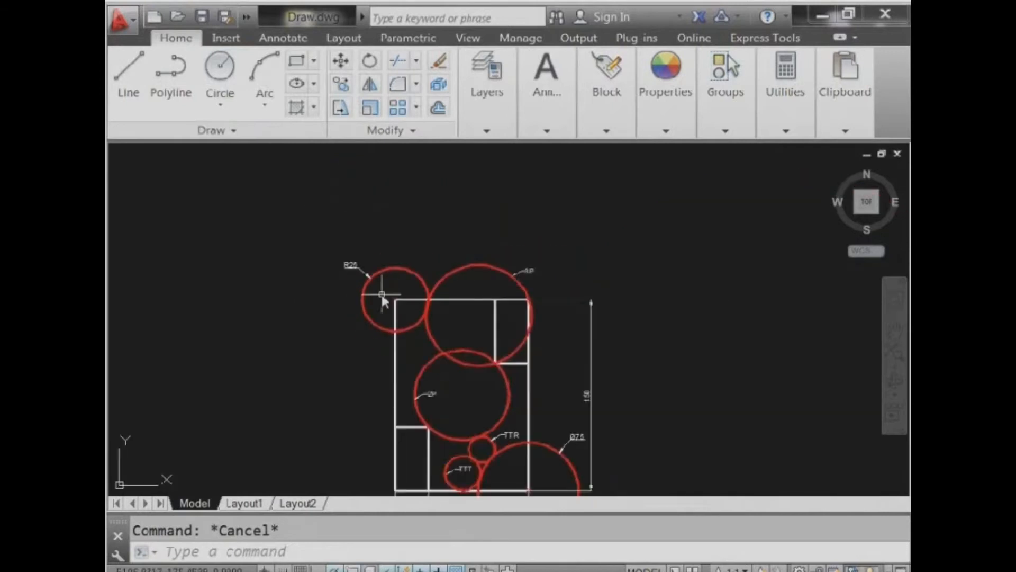
pyautogui.scroll(6, 442, 365)
pyautogui.moveTo(438, 373); pyautogui.dragTo(478, 323, button='middle')
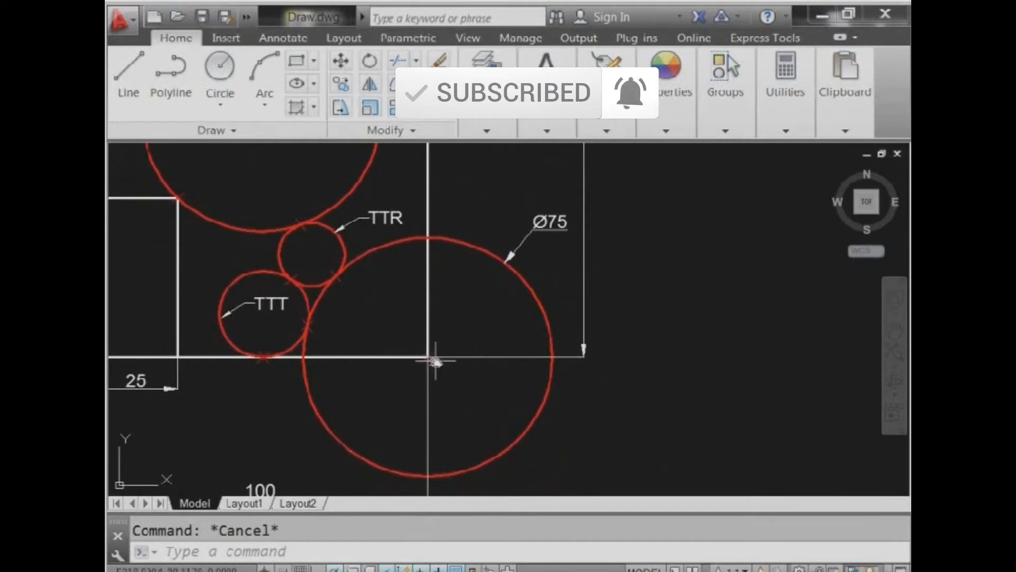
pyautogui.scroll(-4, 445, 366)
pyautogui.moveTo(433, 317); pyautogui.dragTo(530, 342, button='middle')
pyautogui.scroll(4, 450, 299)
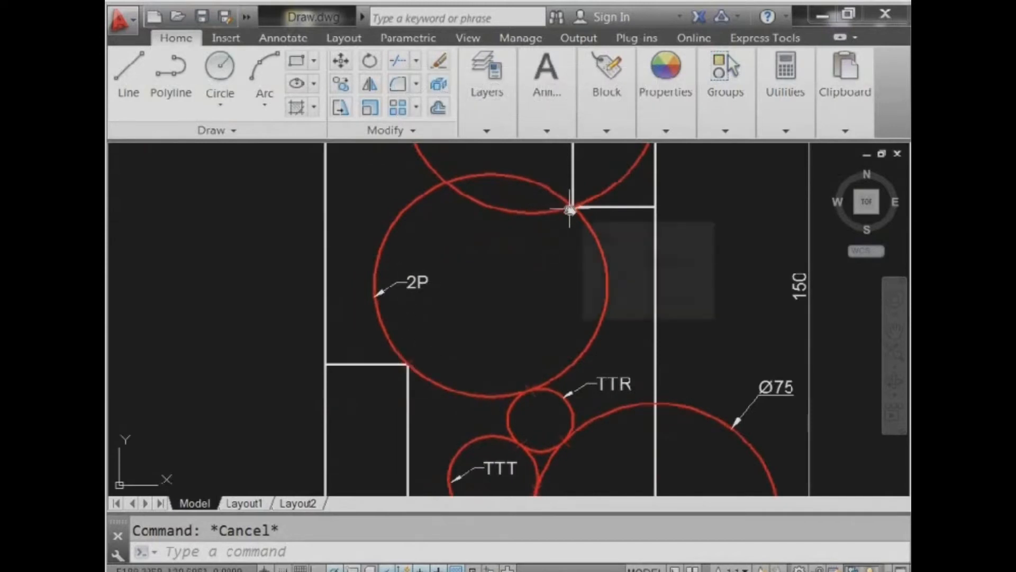
pyautogui.scroll(3, 570, 209)
pyautogui.scroll(-3, 568, 212)
pyautogui.scroll(-3, 566, 217)
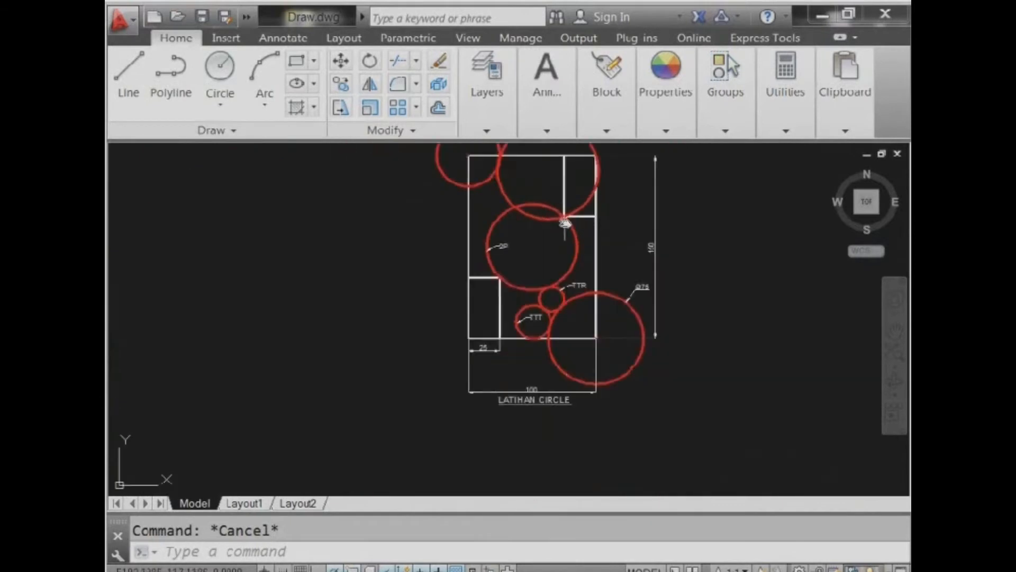
pyautogui.scroll(3, 571, 212)
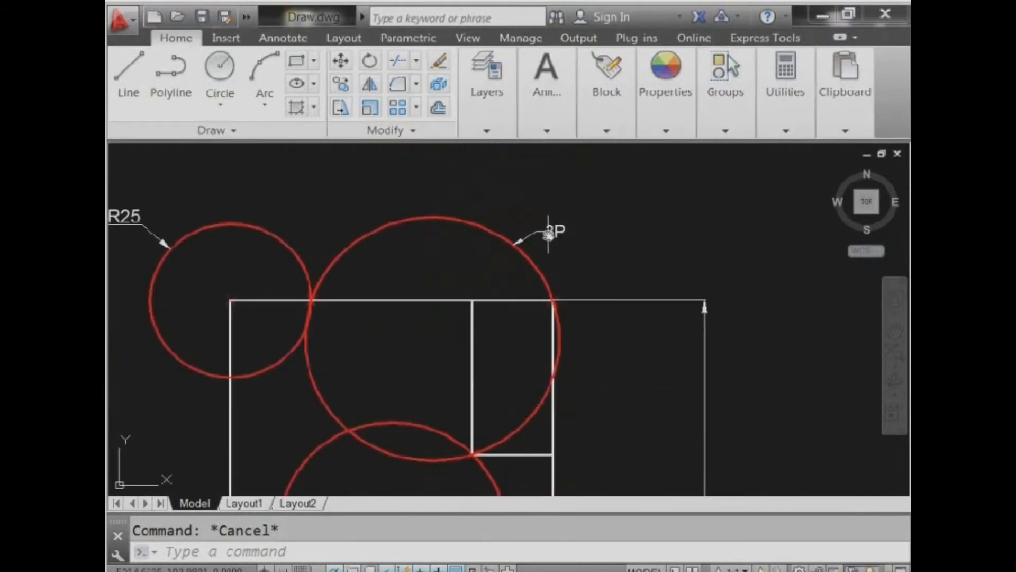
pyautogui.scroll(2, 475, 451)
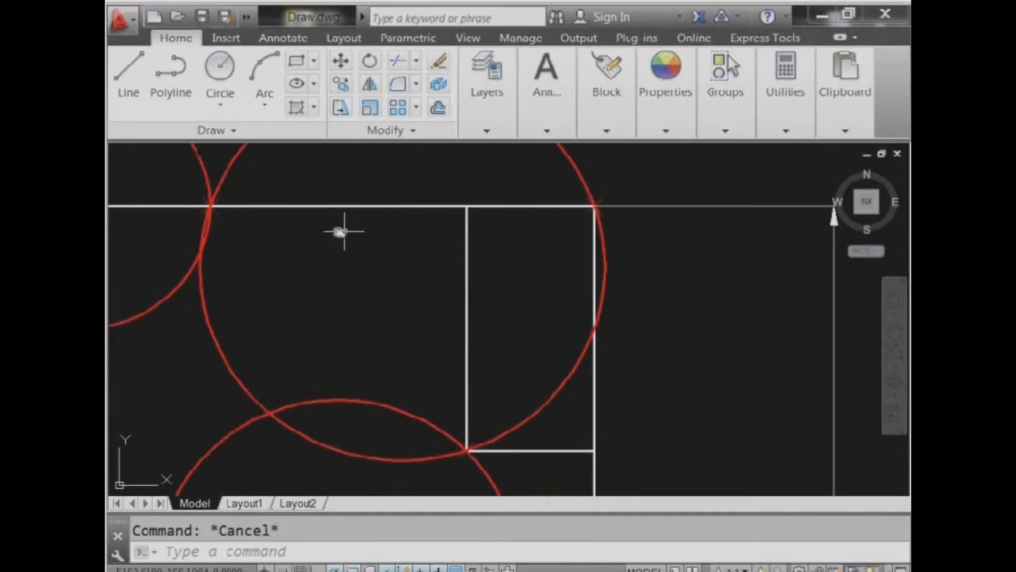
# - Examine the tangency points of the TTR and TTT circles near the lower part of the LATIHAN CIRCLE sample
pyautogui.scroll(-6, 375, 233)
pyautogui.scroll(2, 399, 417)
pyautogui.scroll(2, 386, 359)
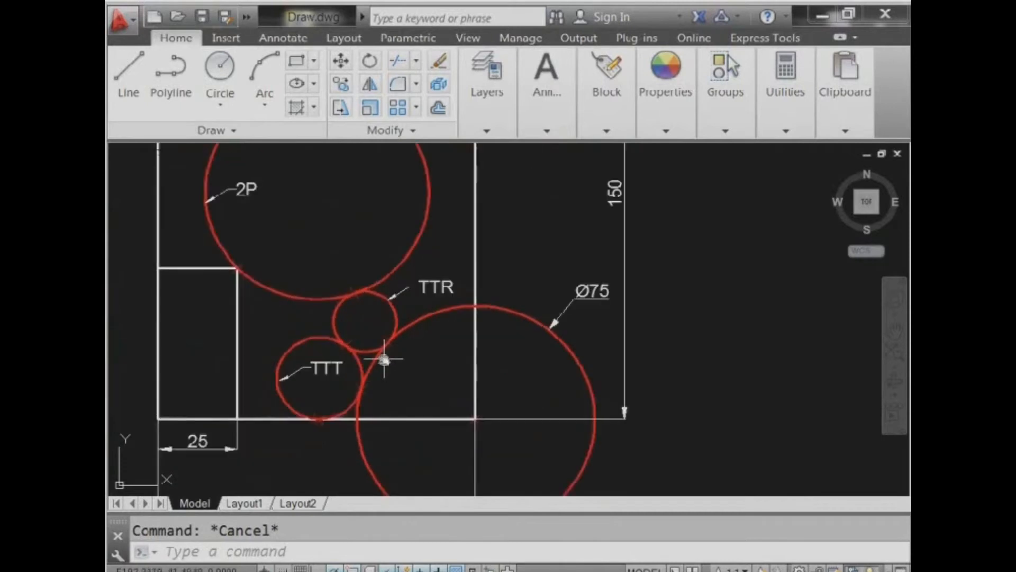
pyautogui.scroll(4, 373, 326)
pyautogui.scroll(1, 362, 328)
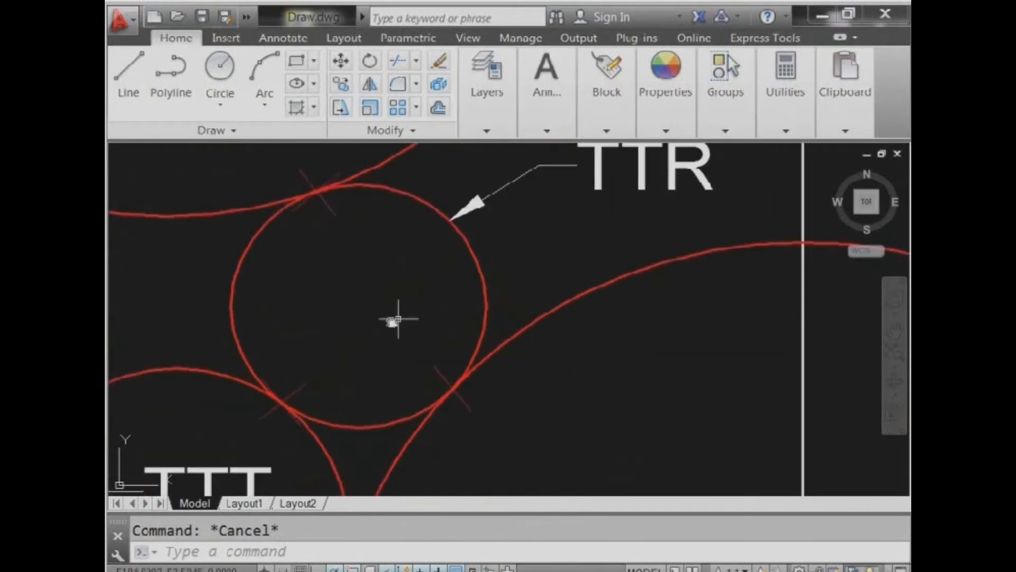
pyautogui.moveTo(522, 283); pyautogui.dragTo(559, 307, button='middle')
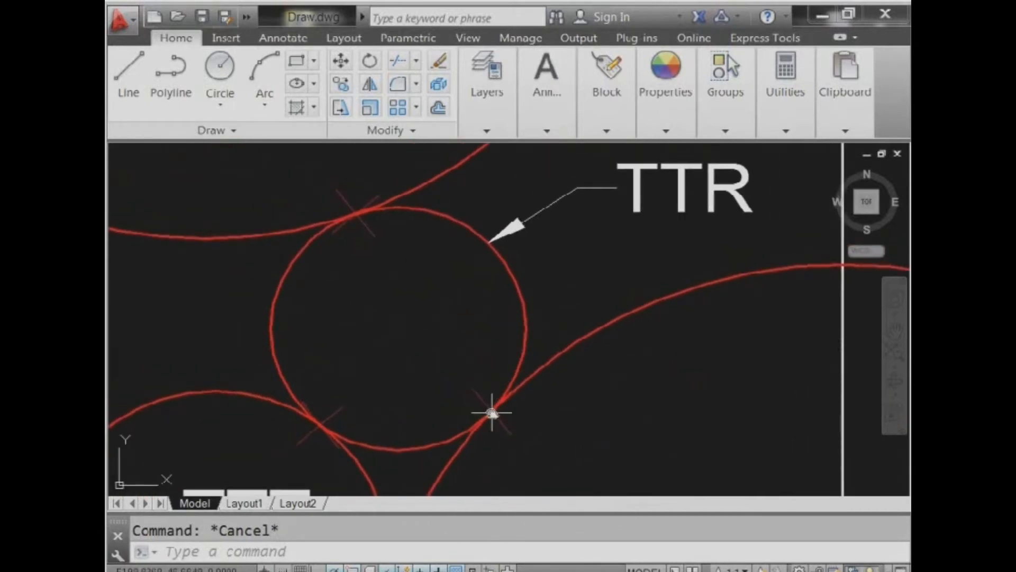
pyautogui.moveTo(360, 219)
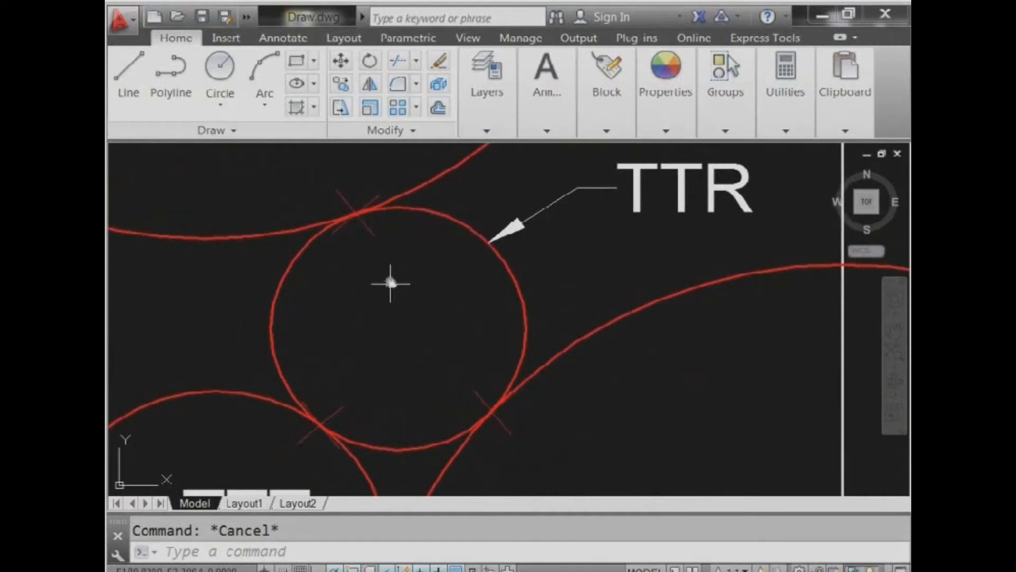
pyautogui.scroll(-4, 395, 315)
pyautogui.moveTo(399, 320); pyautogui.dragTo(499, 224, button='middle')
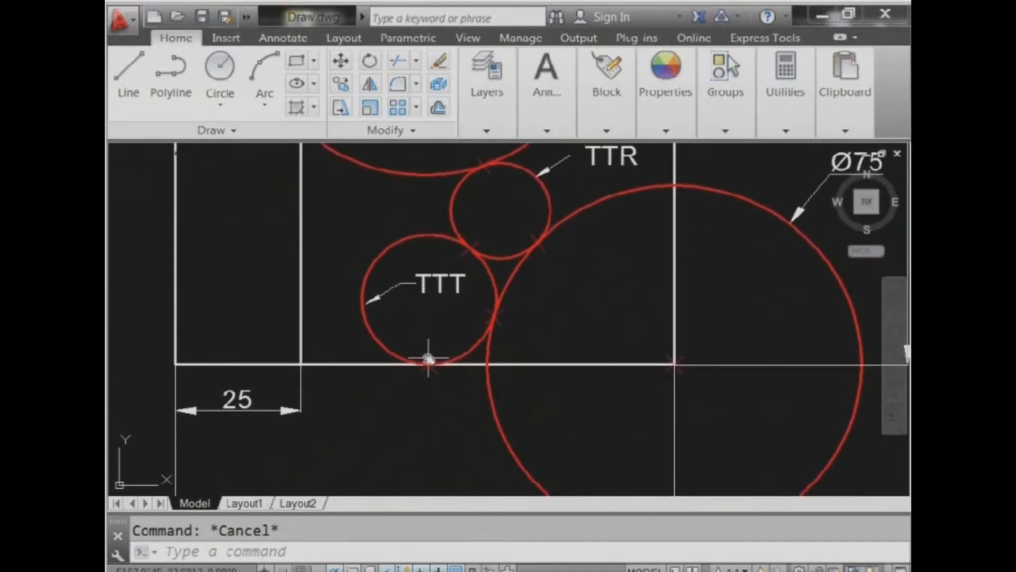
pyautogui.scroll(5, 427, 356)
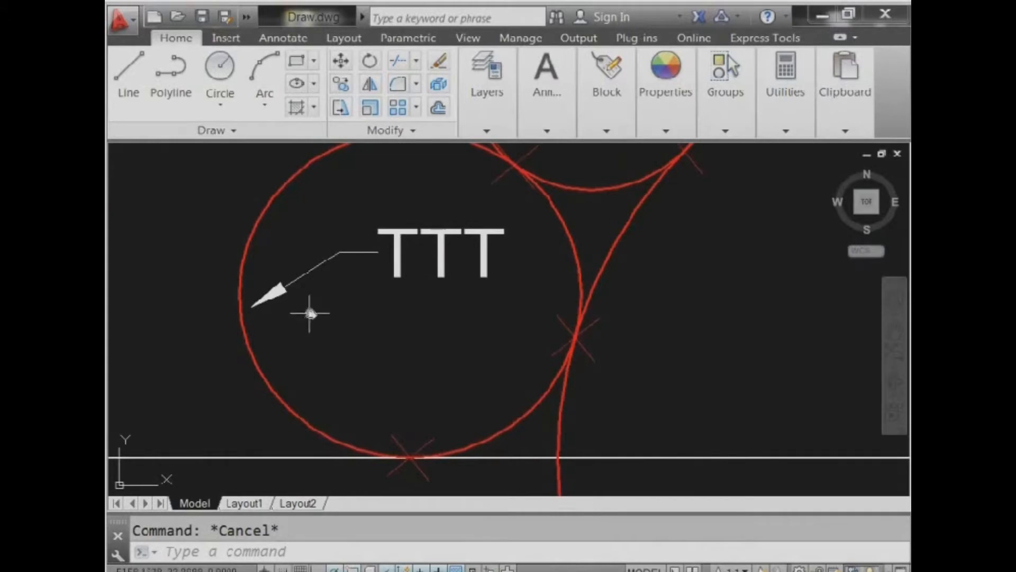
pyautogui.scroll(-6, 313, 309)
pyautogui.moveTo(408, 307); pyautogui.dragTo(394, 348, button='middle')
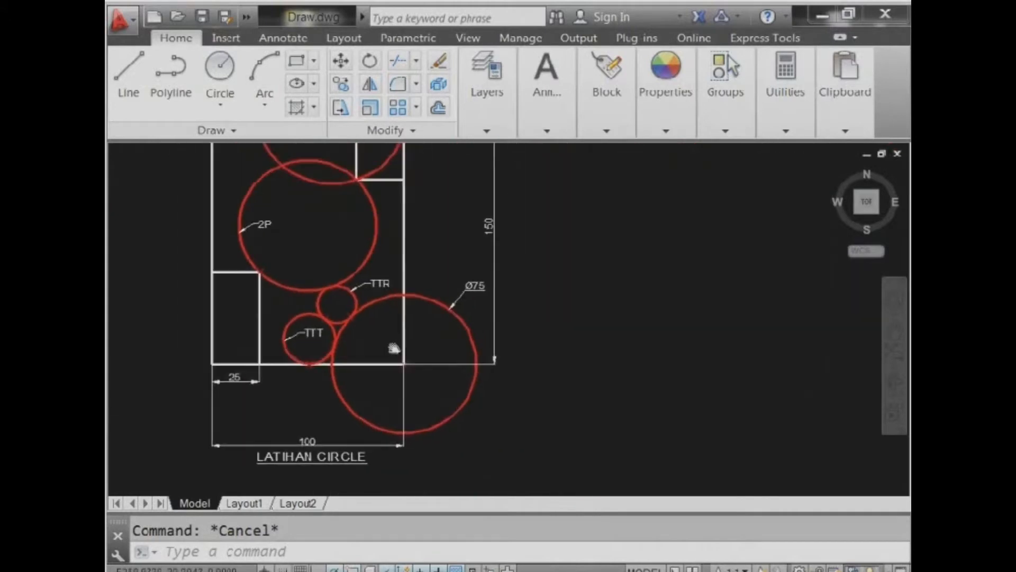
# - Draw a horizontal base line 100 units long beside the LATIHAN CIRCLE sample, leaving the Line command running
pyautogui.scroll(-2, 395, 347)
pyautogui.moveTo(454, 332); pyautogui.dragTo(356, 360, button='middle')
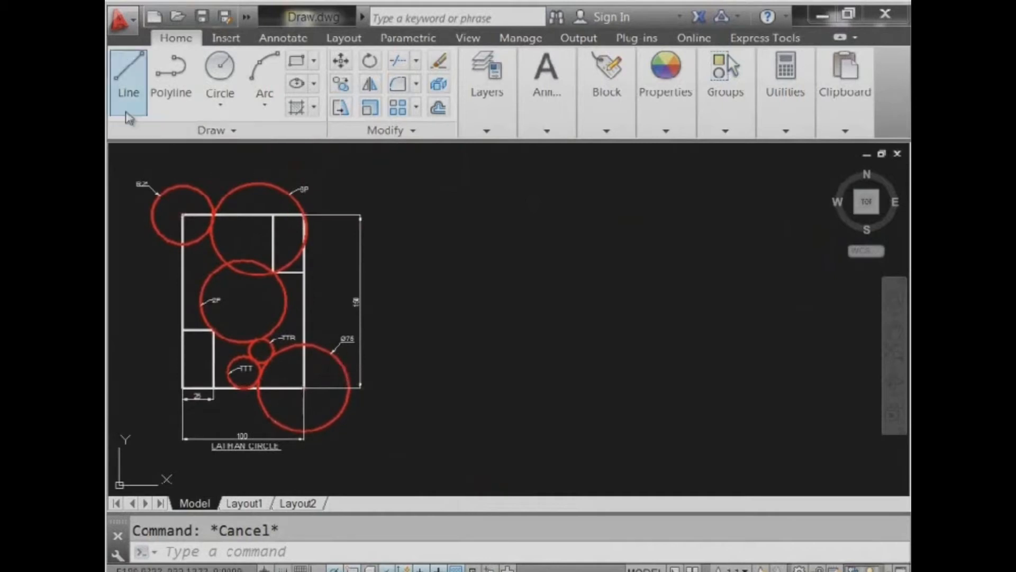
pyautogui.click(128, 85)
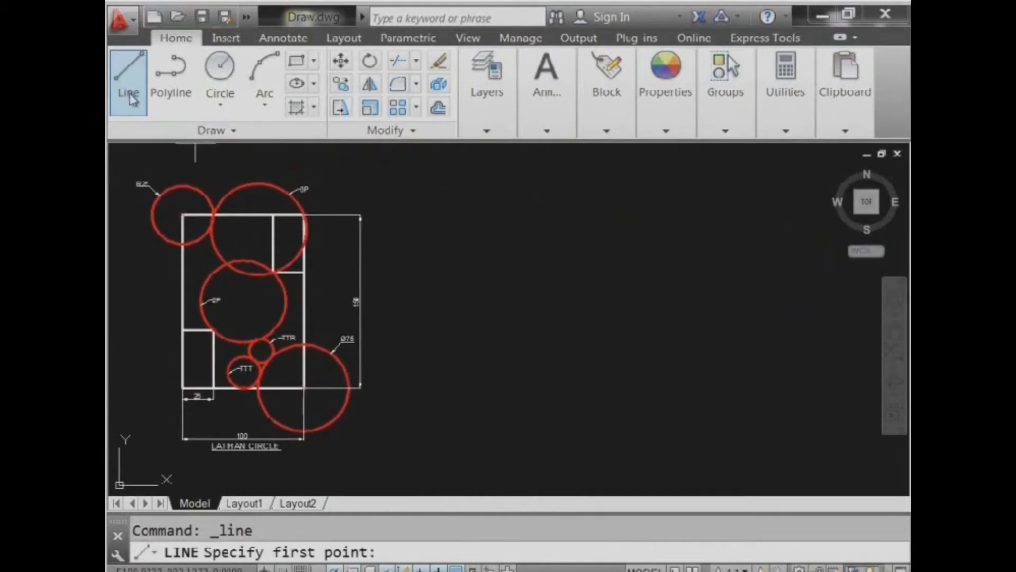
pyautogui.click(395, 391)
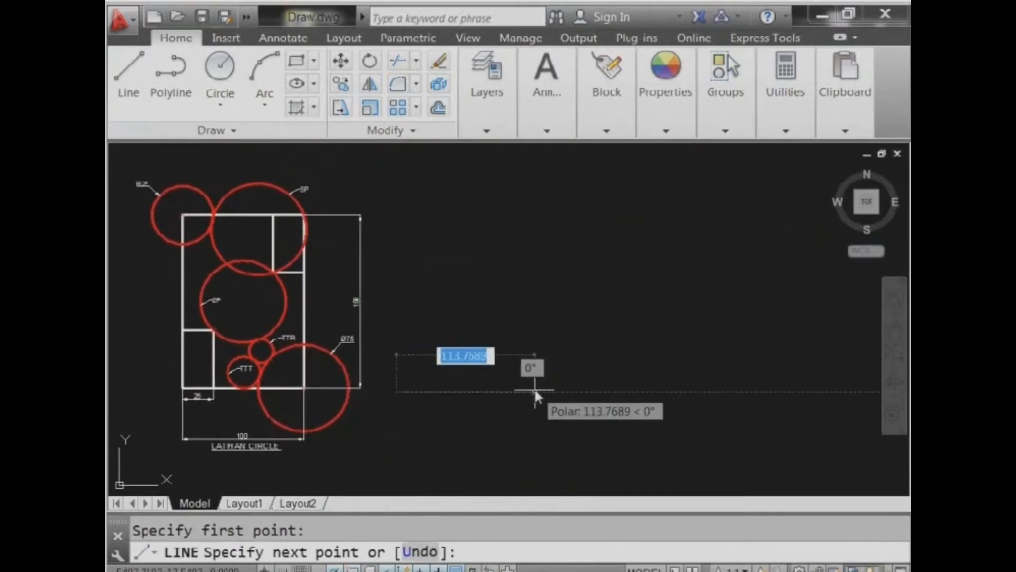
pyautogui.write('100')
pyautogui.press('Return')
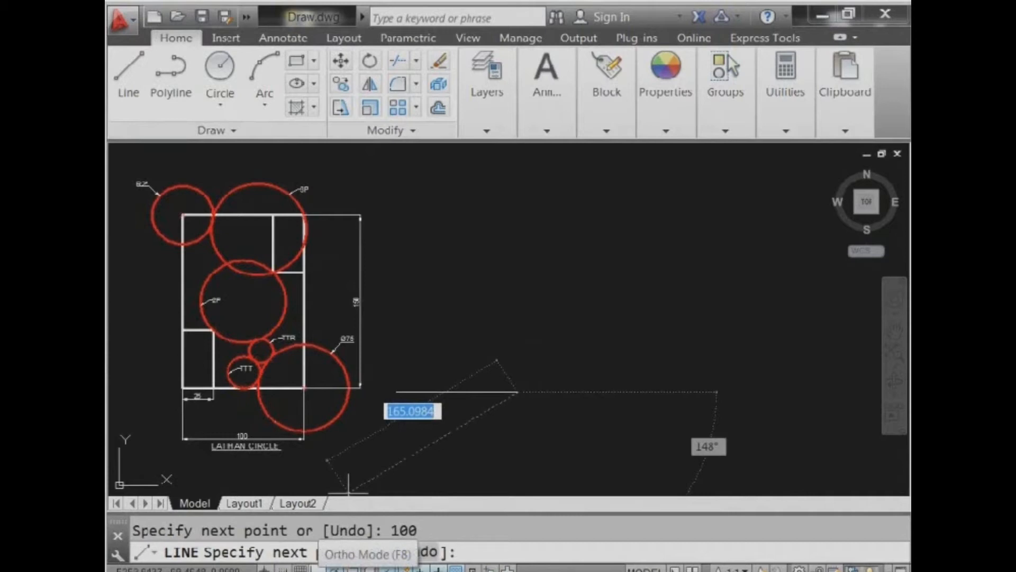
# - Turn on Ortho and complete the rectangle with a 150 vertical side, a 100 upper side and a closing line back to the start
pyautogui.click(319, 568)
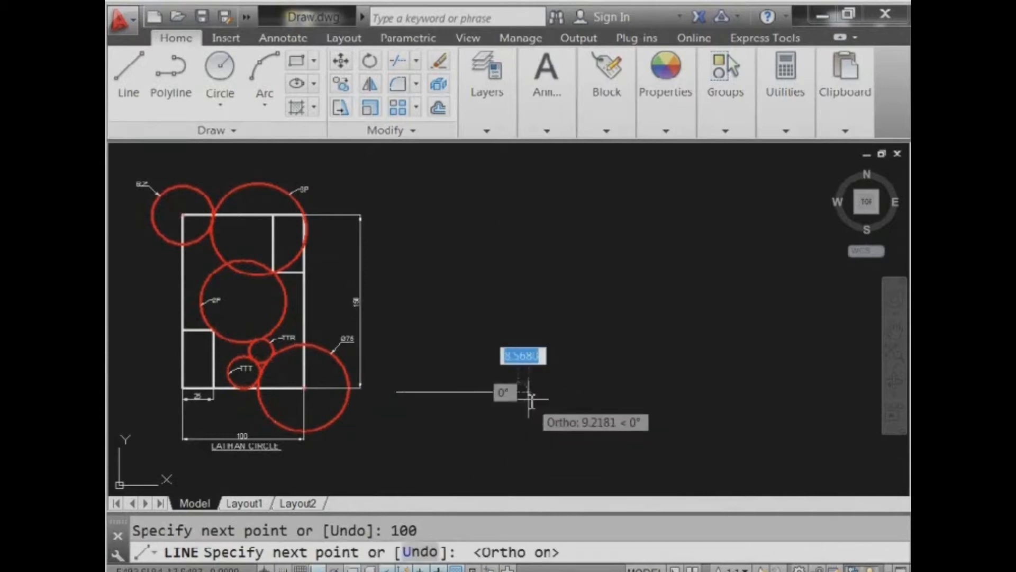
pyautogui.scroll(2, 515, 267)
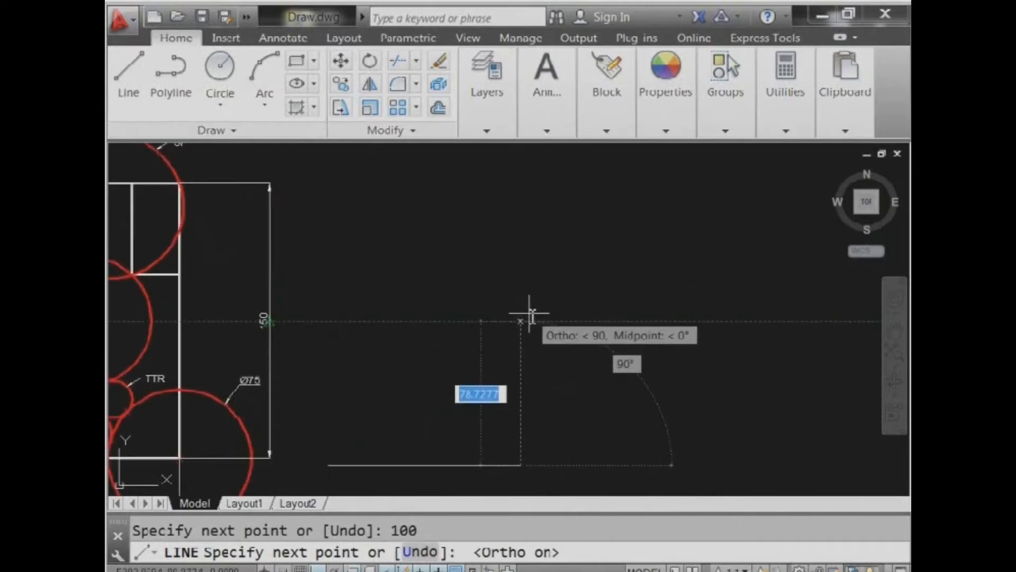
pyautogui.write('150')
pyautogui.press('Return')
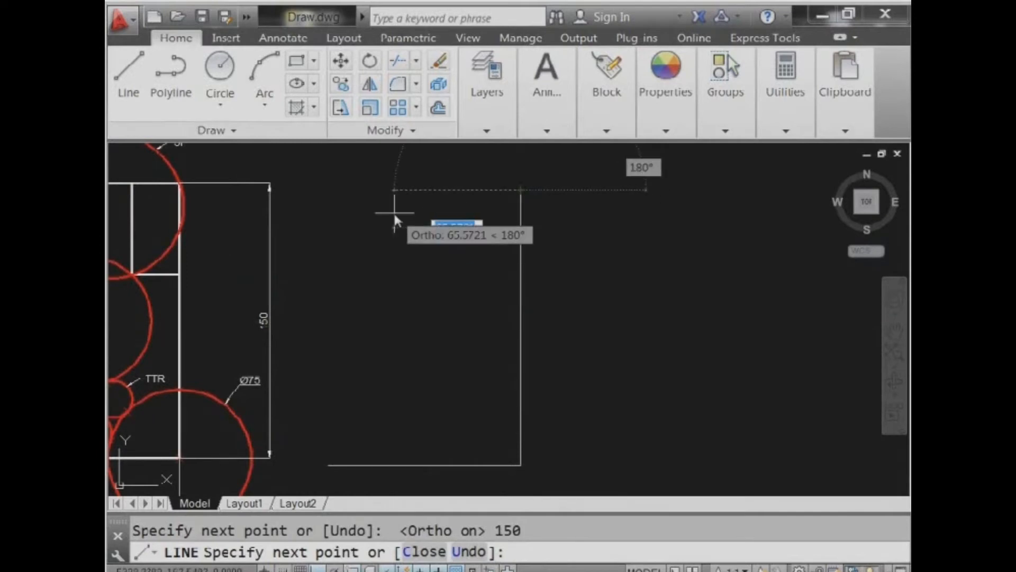
pyautogui.write('10')
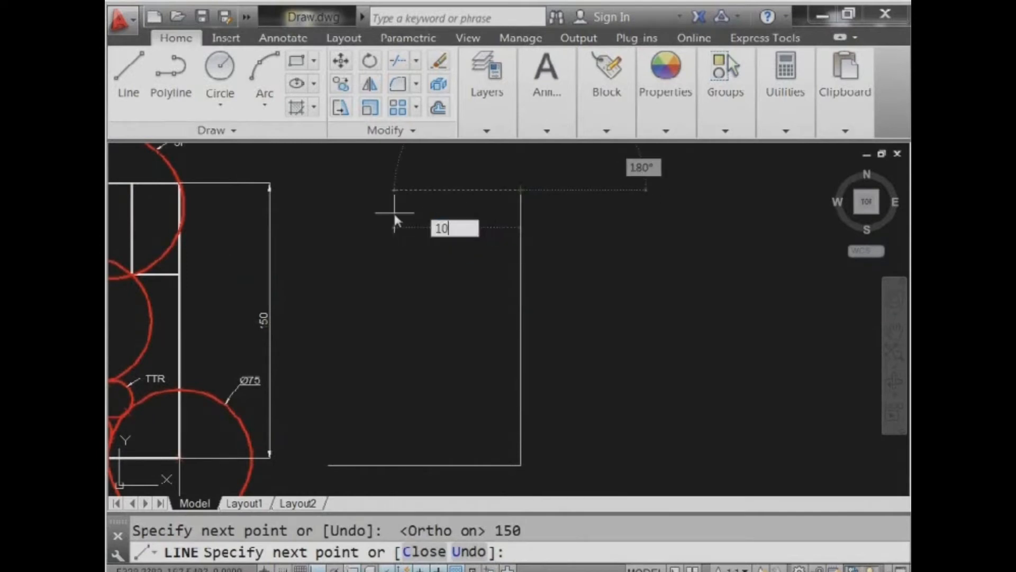
pyautogui.write('0')
pyautogui.press('Return')
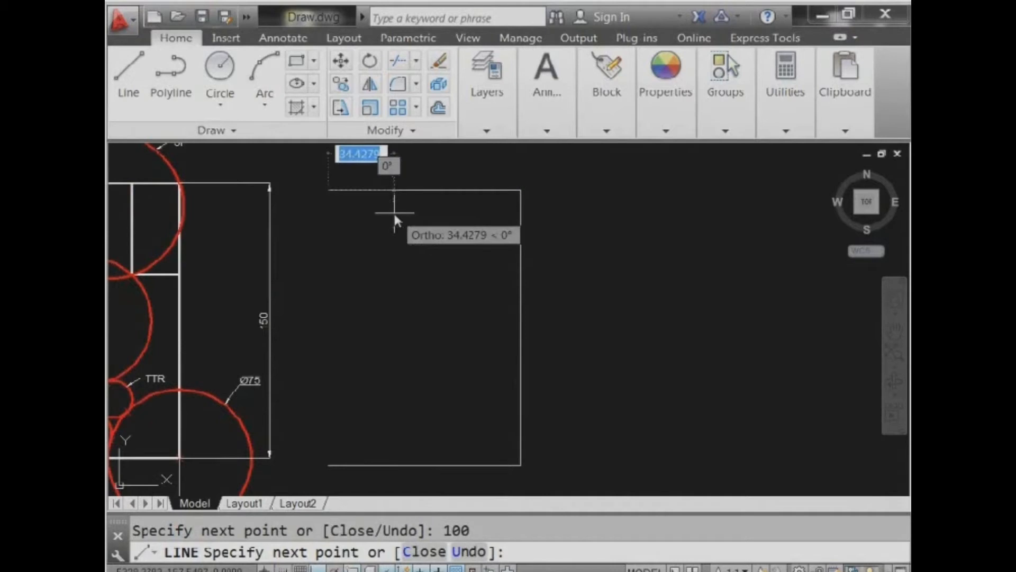
pyautogui.click(329, 466)
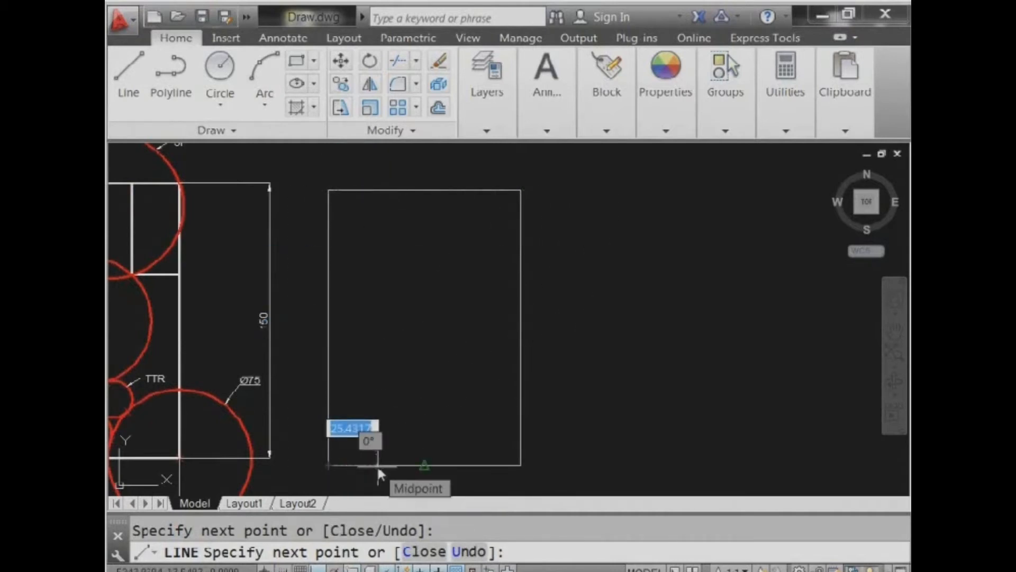
# - Draw a 25 by 50 compartment in the rectangle's lower-left corner with line segments of 25, 50 and 25, and finish the line
pyautogui.scroll(-2, 377, 464)
pyautogui.moveTo(379, 459); pyautogui.dragTo(547, 419, button='middle')
pyautogui.scroll(2, 541, 426)
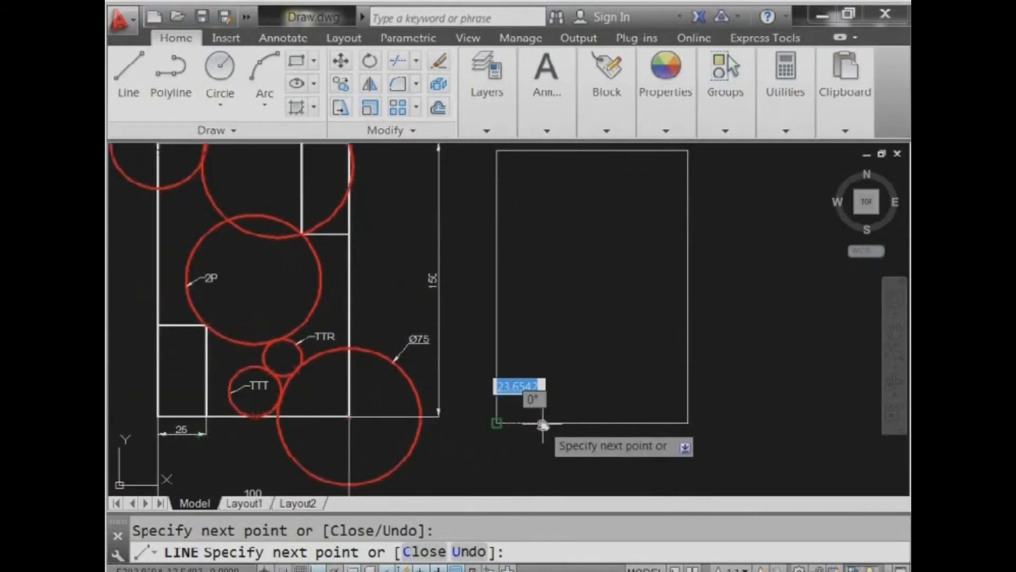
pyautogui.write('25')
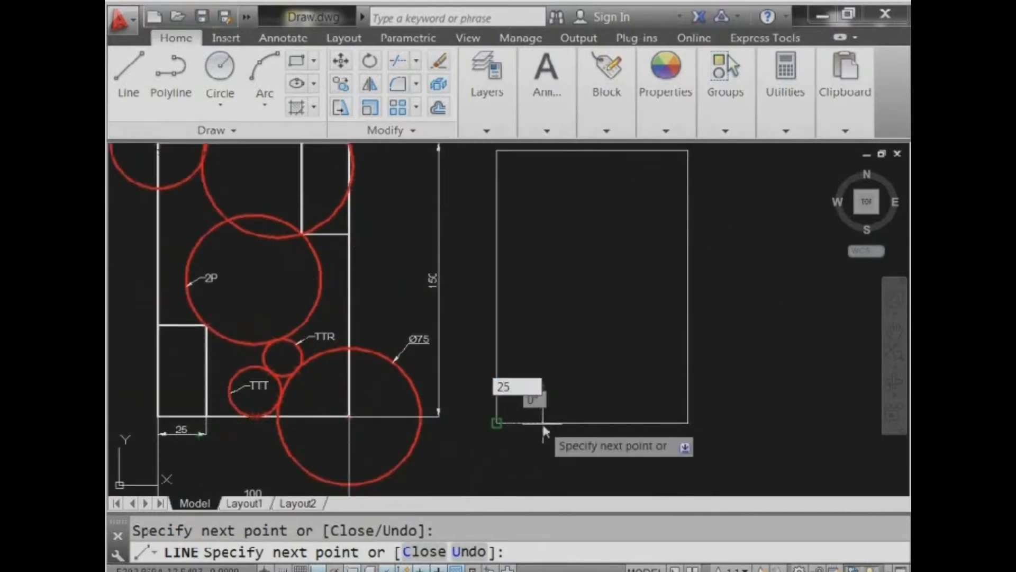
pyautogui.press('Return')
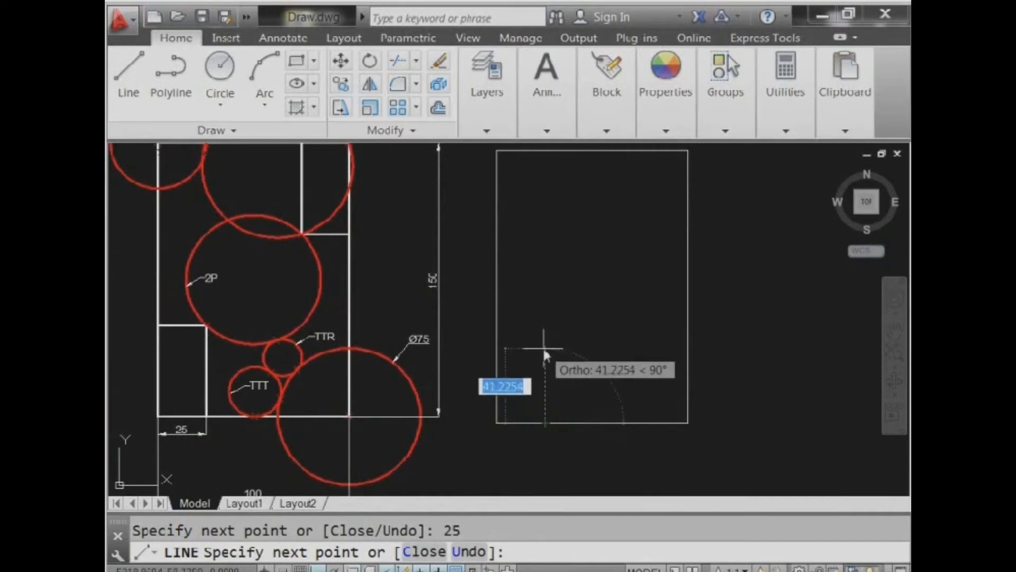
pyautogui.write('50')
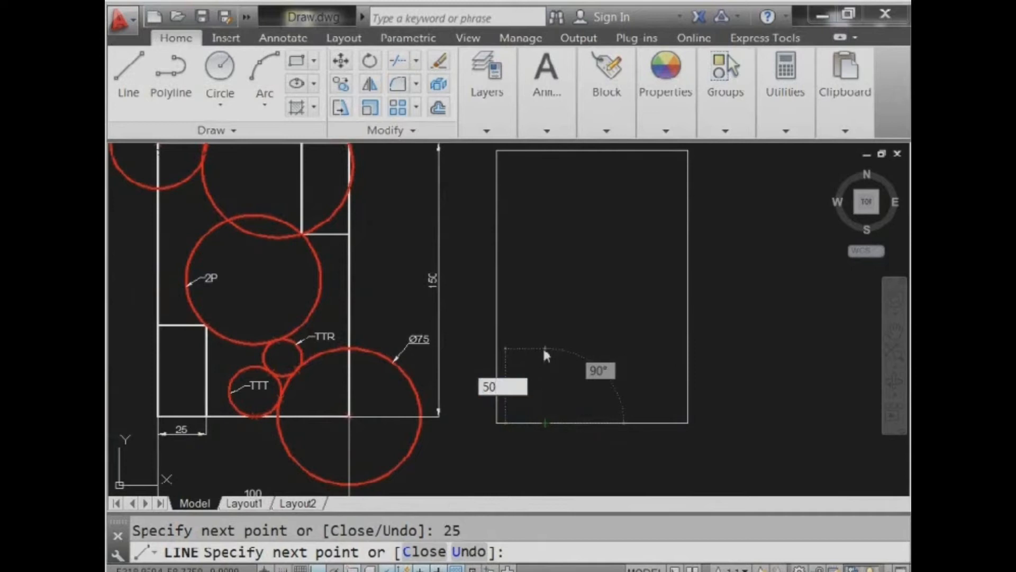
pyautogui.press('Return')
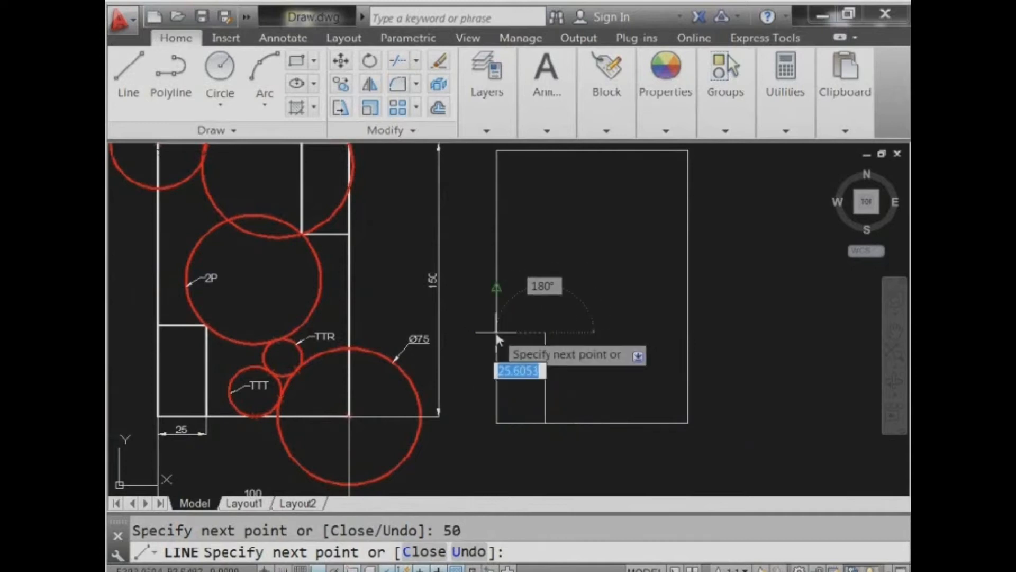
pyautogui.write('25')
pyautogui.press('Return')
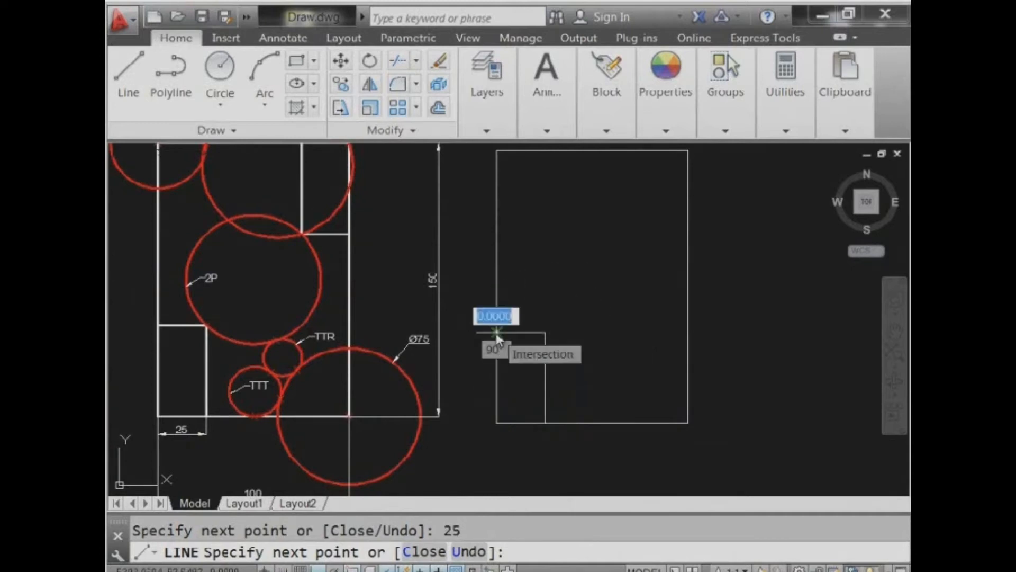
pyautogui.press('Return')
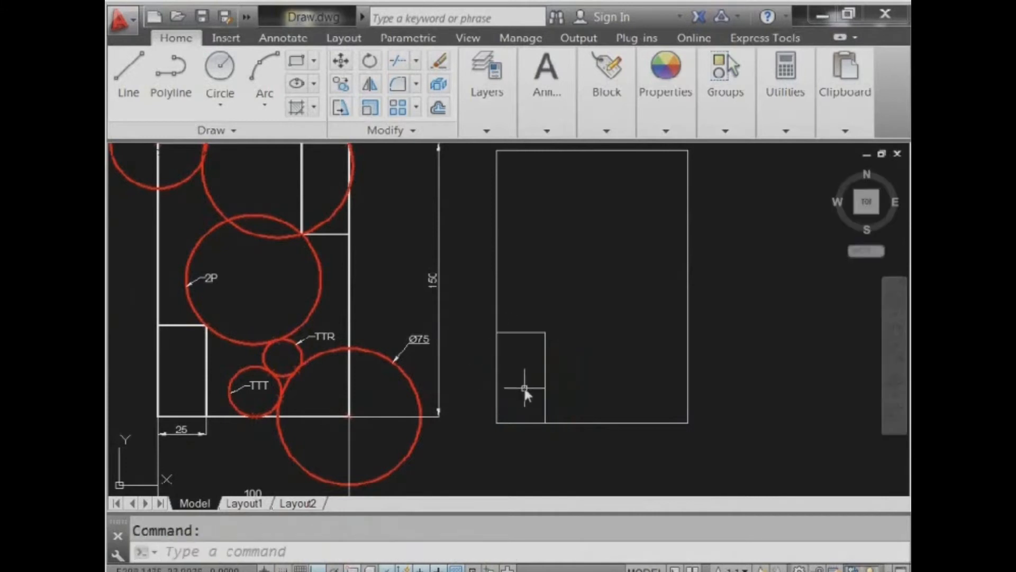
# - Draw a 25 by 50 compartment in the rectangle's upper-right corner with line segments of 25, 50 and 25, and finish the line
pyautogui.moveTo(524, 389)
pyautogui.mouseDown(button='middle')
pyautogui.moveTo(508, 424)
pyautogui.moveTo(492, 422)
pyautogui.mouseUp(button='middle')
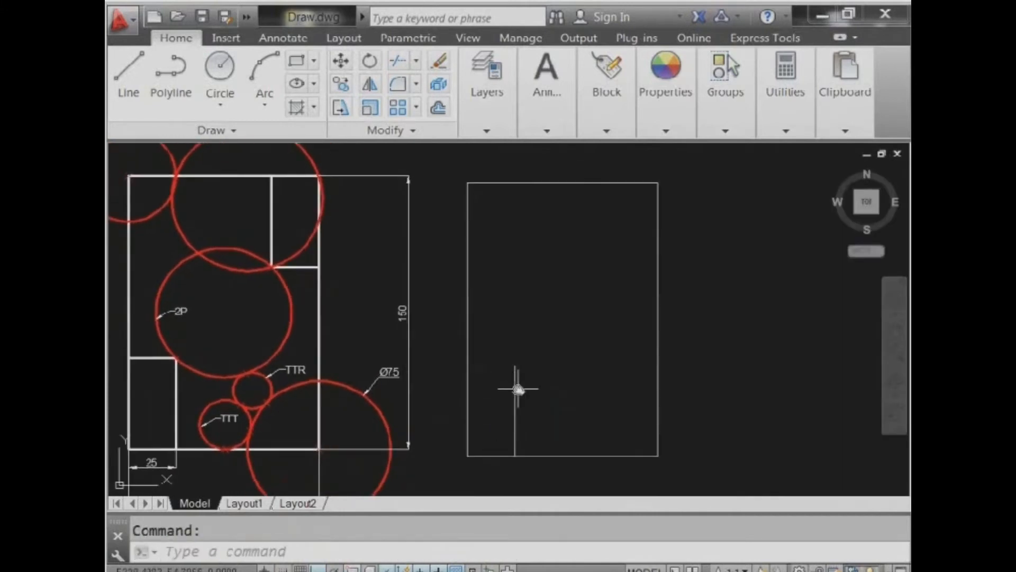
pyautogui.click(129, 74)
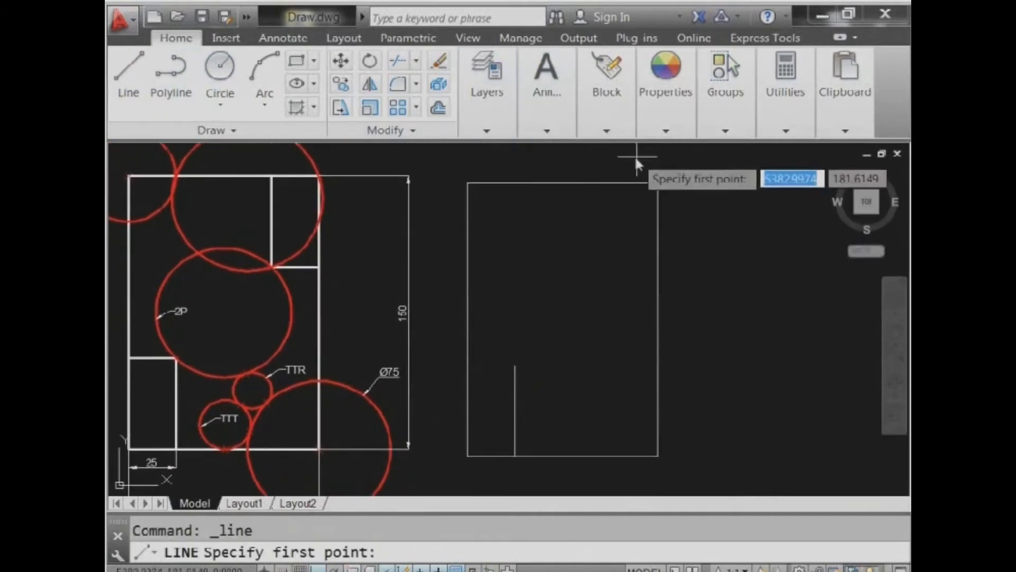
pyautogui.click(658, 182)
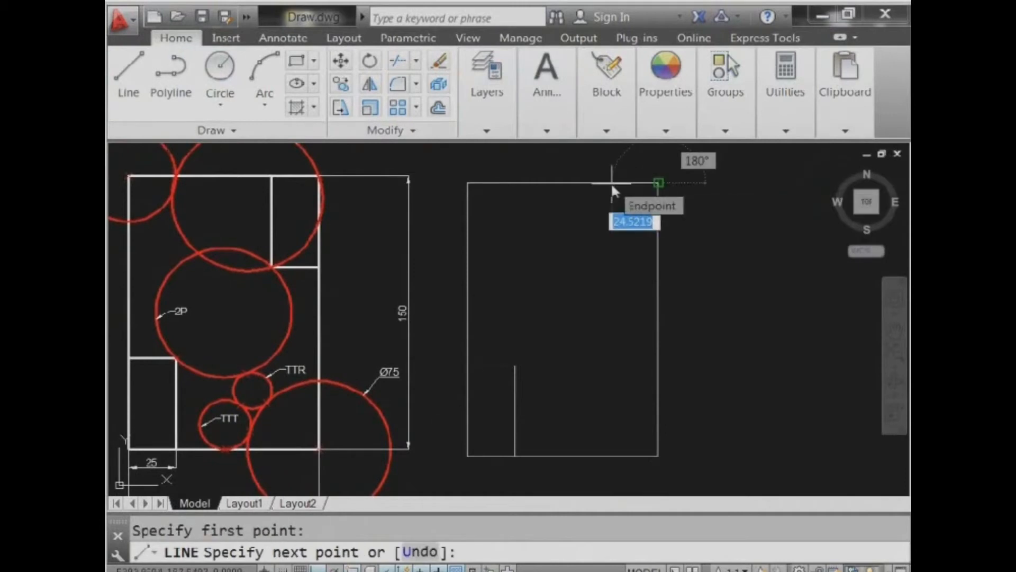
pyautogui.write('25')
pyautogui.press('Return')
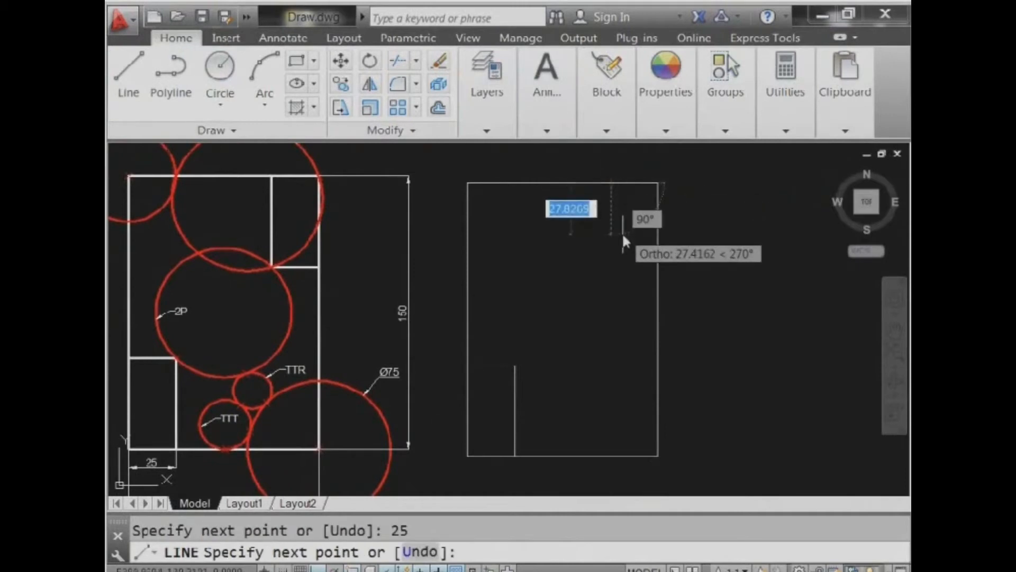
pyautogui.write('50')
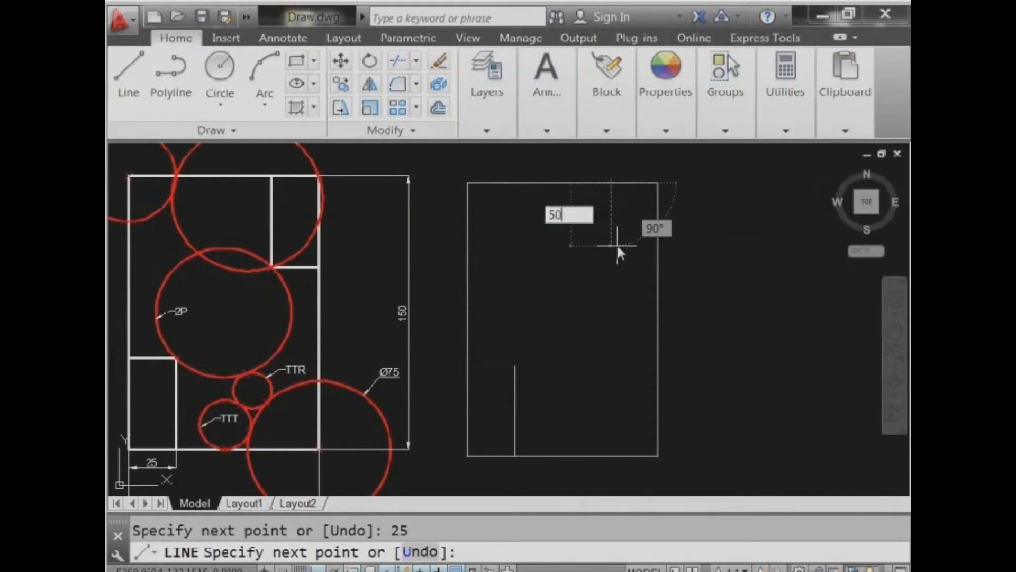
pyautogui.press('Return')
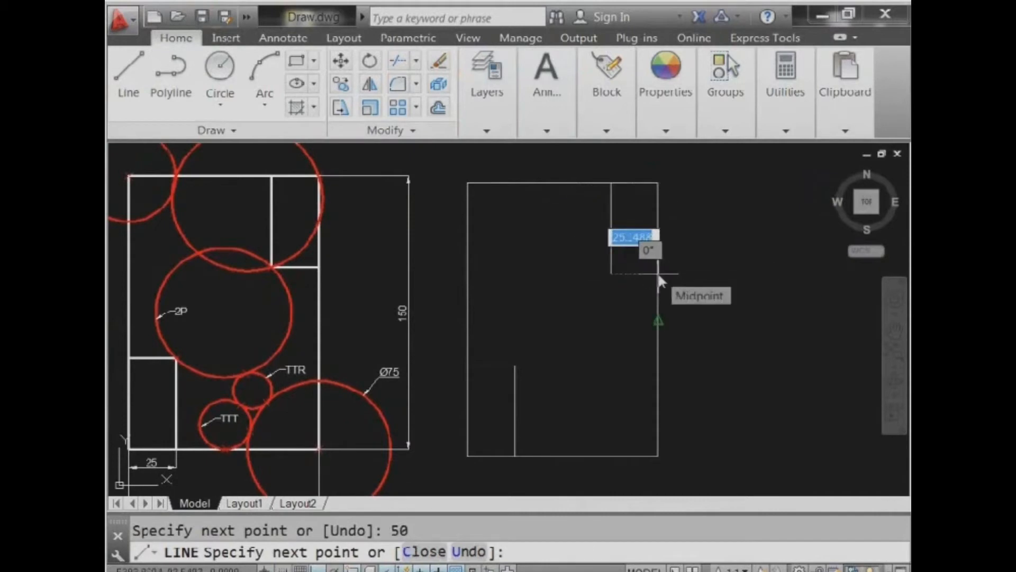
pyautogui.write('25')
pyautogui.press('Return')
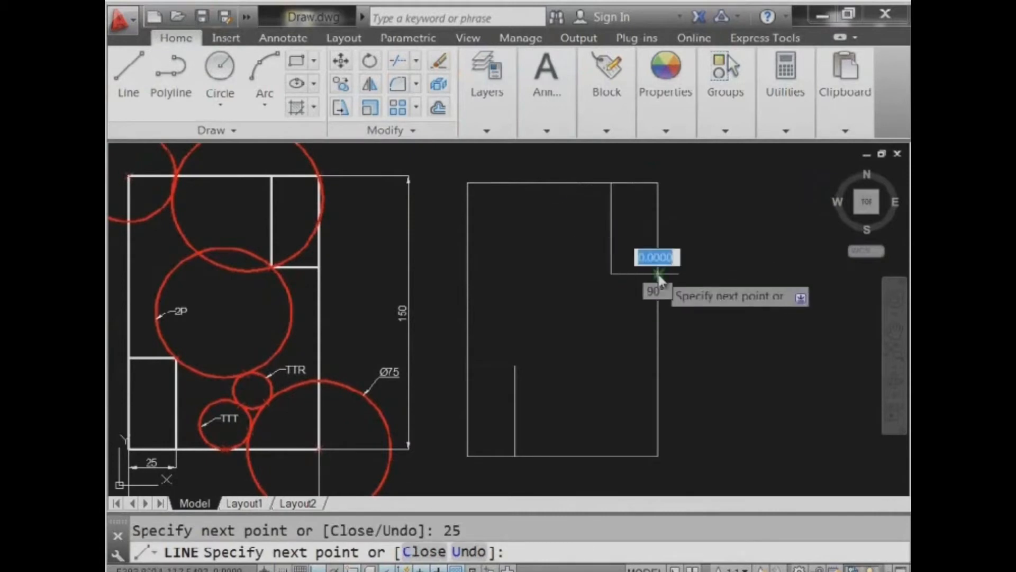
pyautogui.press('Return')
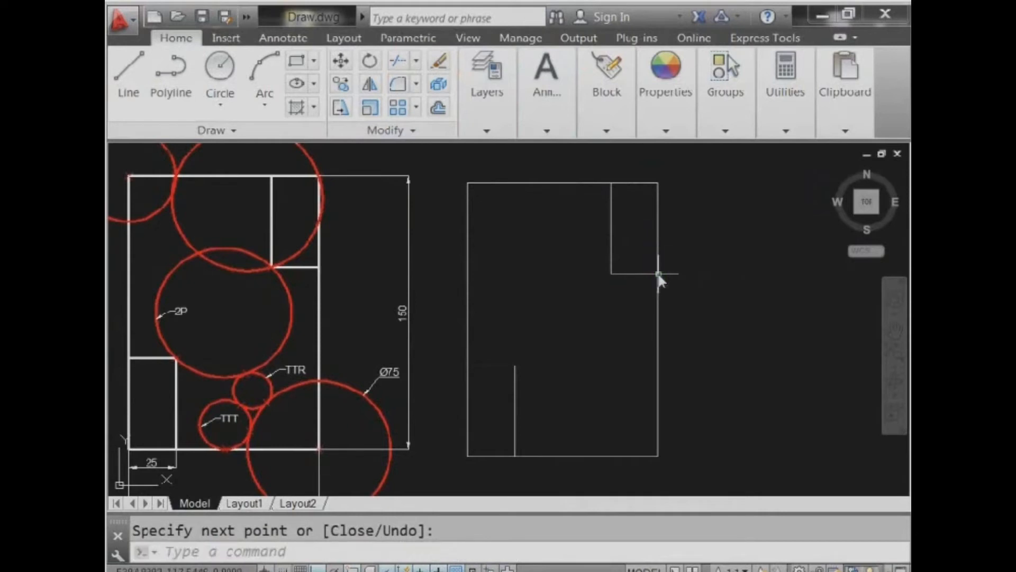
# - Draw a Center, Radius circle of radius 25 centred on the new rectangle's upper-left corner
pyautogui.moveTo(615, 333); pyautogui.dragTo(621, 324, button='middle')
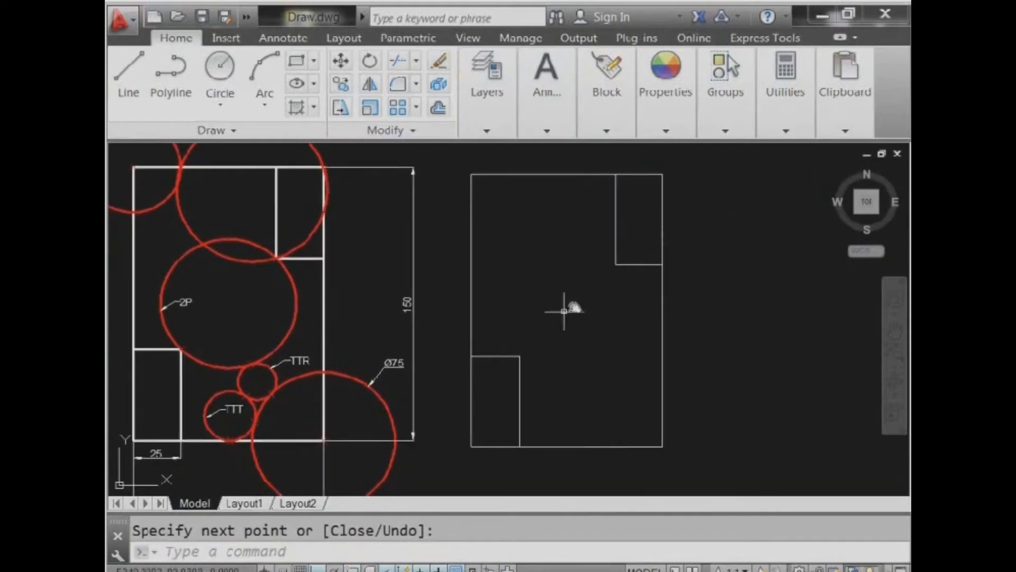
pyautogui.moveTo(538, 347); pyautogui.dragTo(583, 383, button='middle')
pyautogui.moveTo(260, 241); pyautogui.dragTo(461, 309, button='middle')
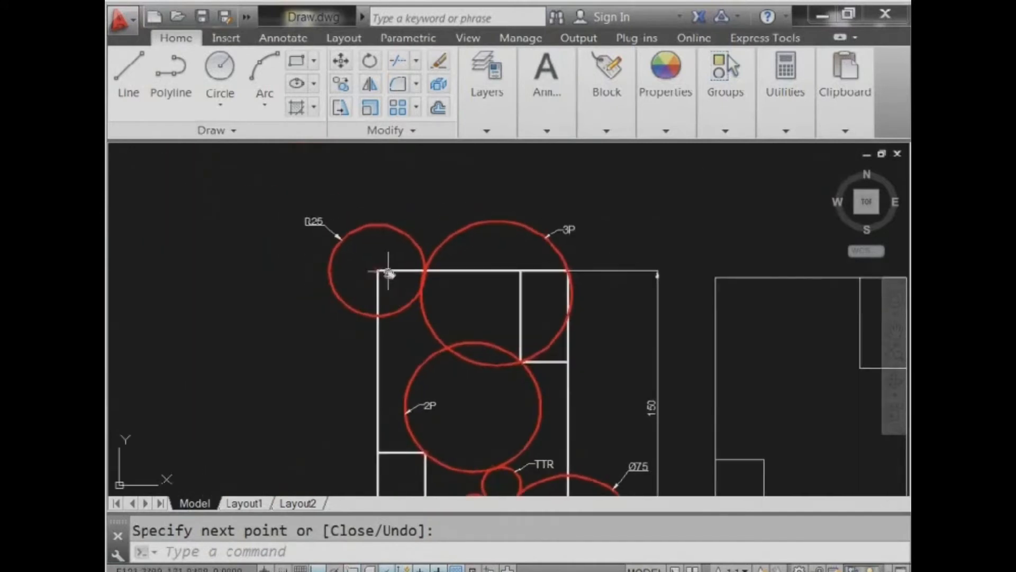
pyautogui.scroll(4, 390, 269)
pyautogui.moveTo(242, 215); pyautogui.dragTo(247, 245, button='middle')
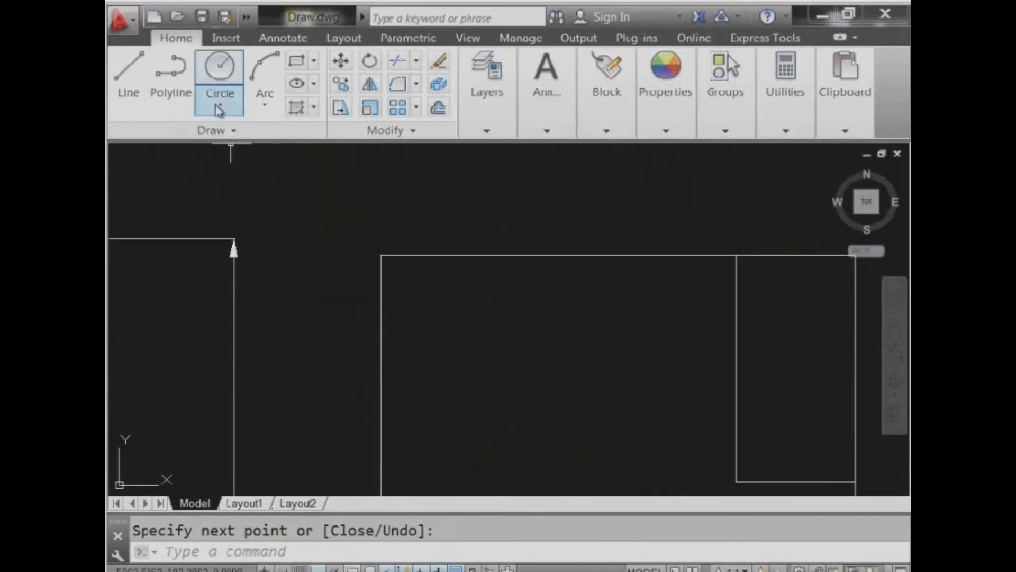
pyautogui.click(221, 104)
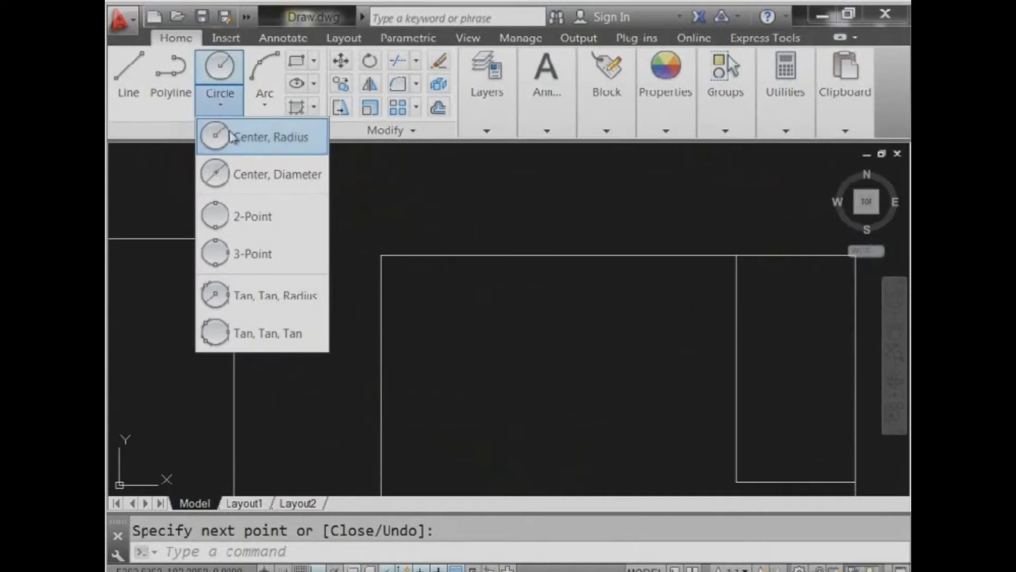
pyautogui.click(268, 136)
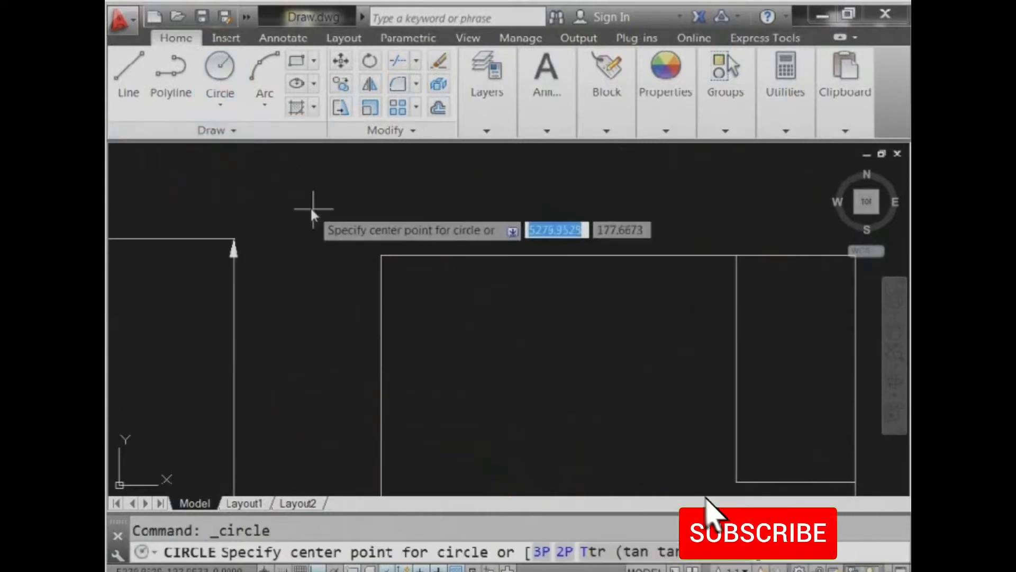
pyautogui.click(381, 255)
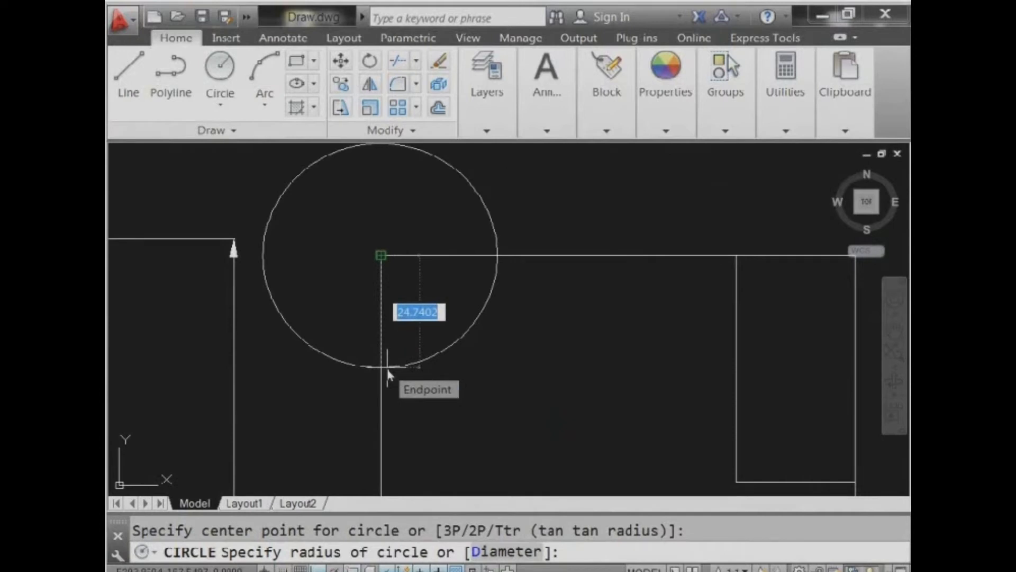
pyautogui.write('25')
pyautogui.press('Return')
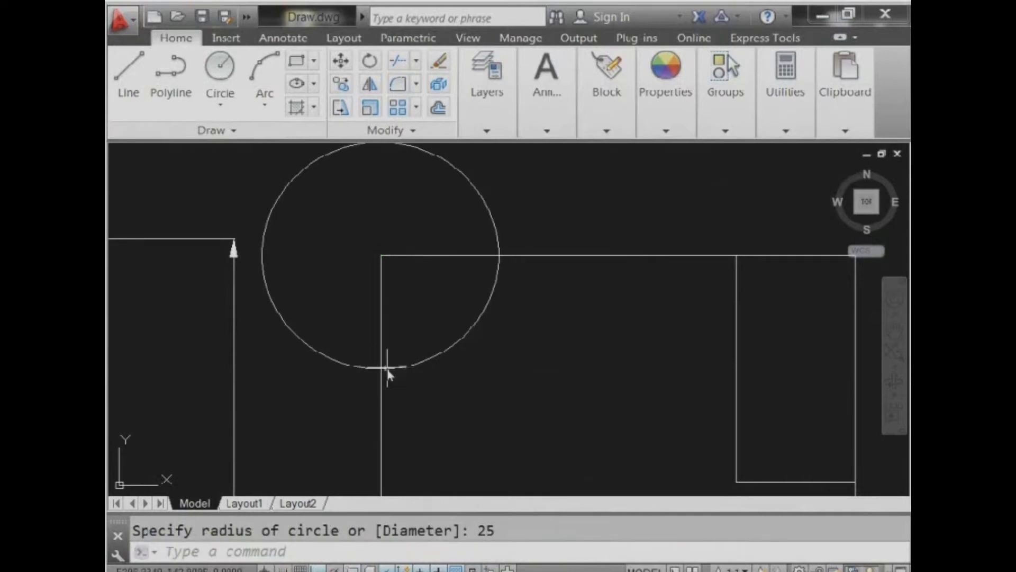
# - Draw a Center, Diameter circle of diameter 75 centred on the new rectangle's lower-right corner
pyautogui.scroll(-6, 451, 333)
pyautogui.moveTo(393, 322); pyautogui.dragTo(475, 307, button='middle')
pyautogui.scroll(3, 373, 305)
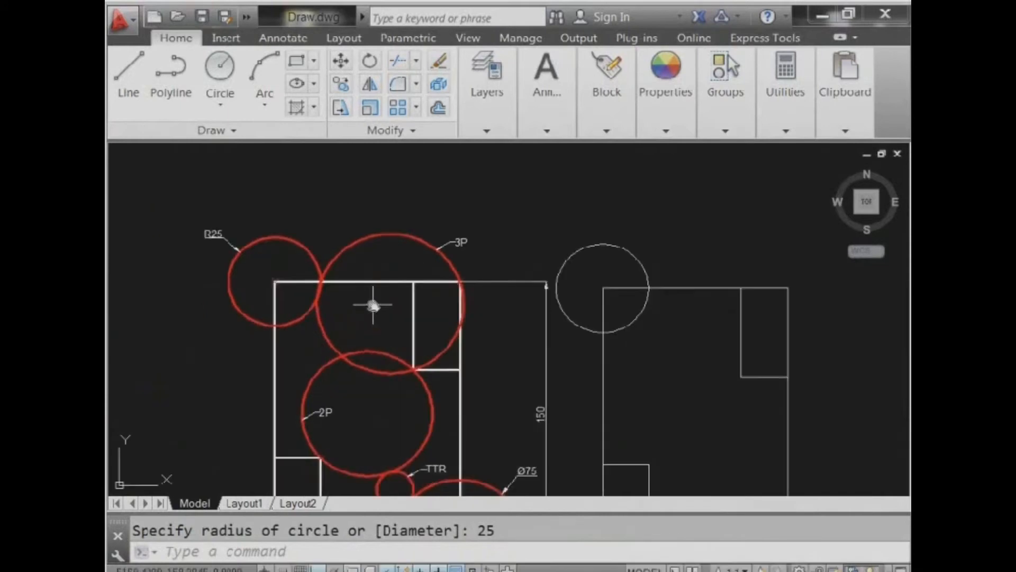
pyautogui.moveTo(693, 346)
pyautogui.mouseDown(button='middle')
pyautogui.moveTo(574, 313)
pyautogui.moveTo(528, 249)
pyautogui.mouseUp(button='middle')
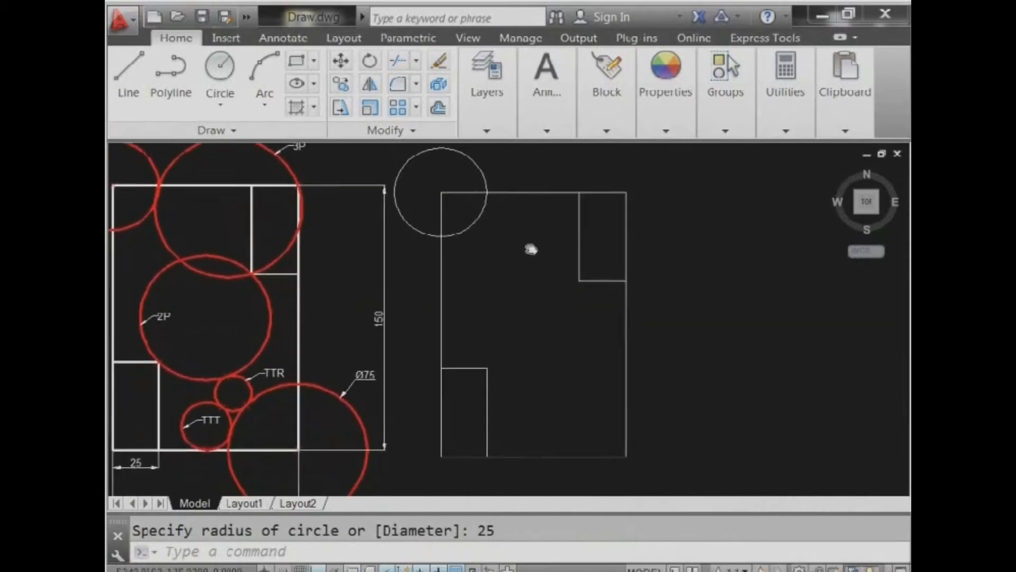
pyautogui.click(221, 108)
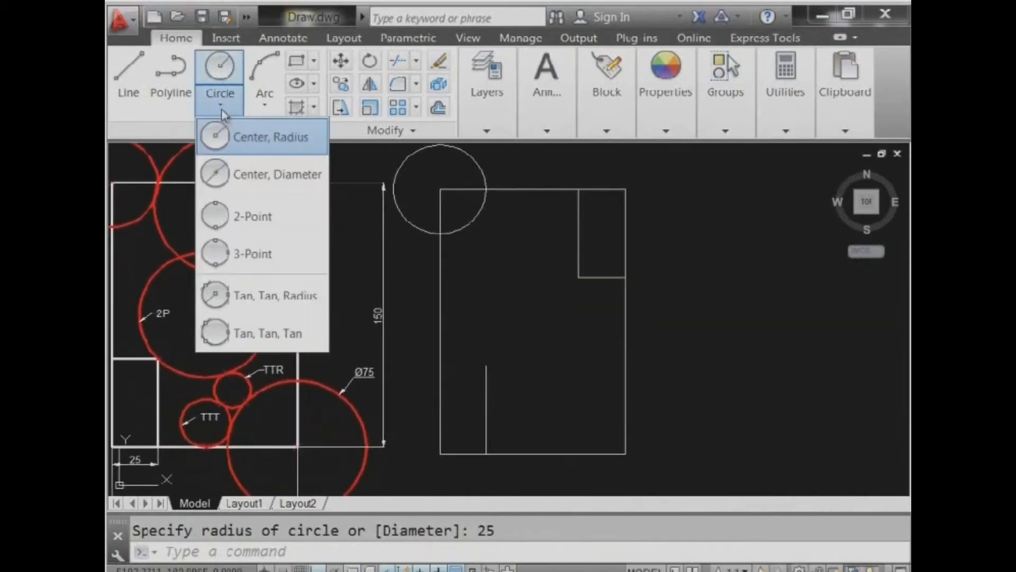
pyautogui.click(227, 174)
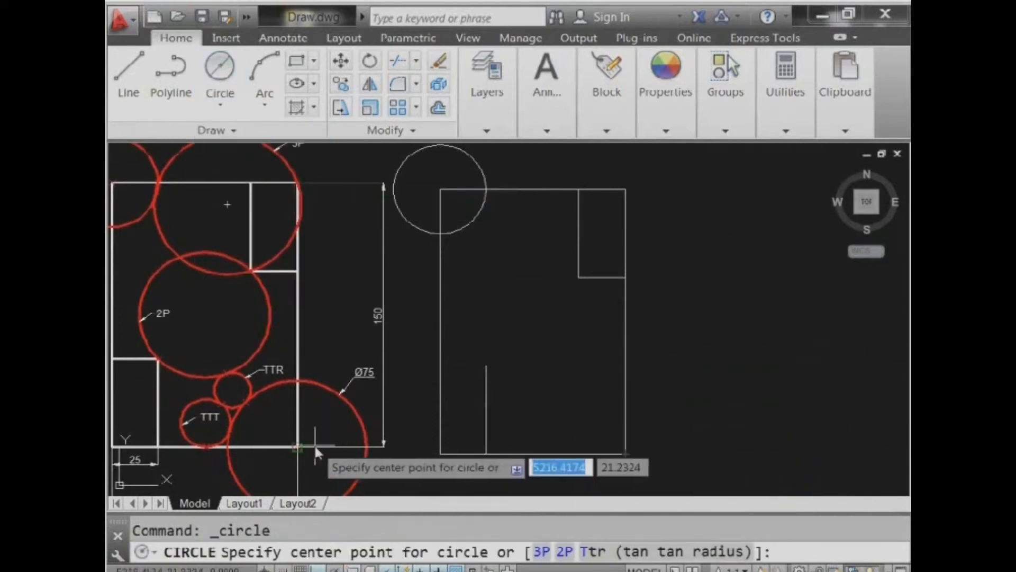
pyautogui.click(625, 454)
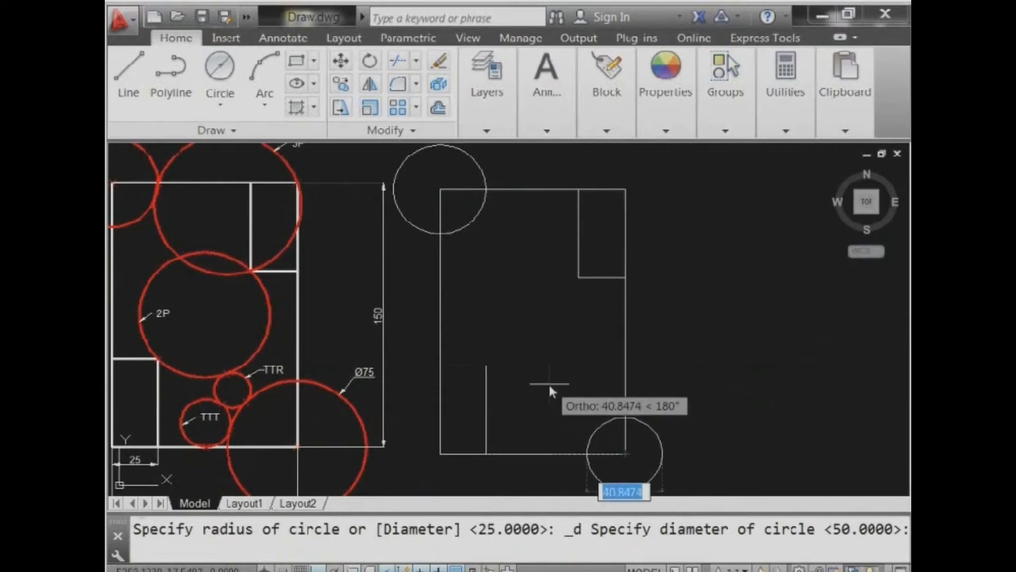
pyautogui.write('75')
pyautogui.press('Return')
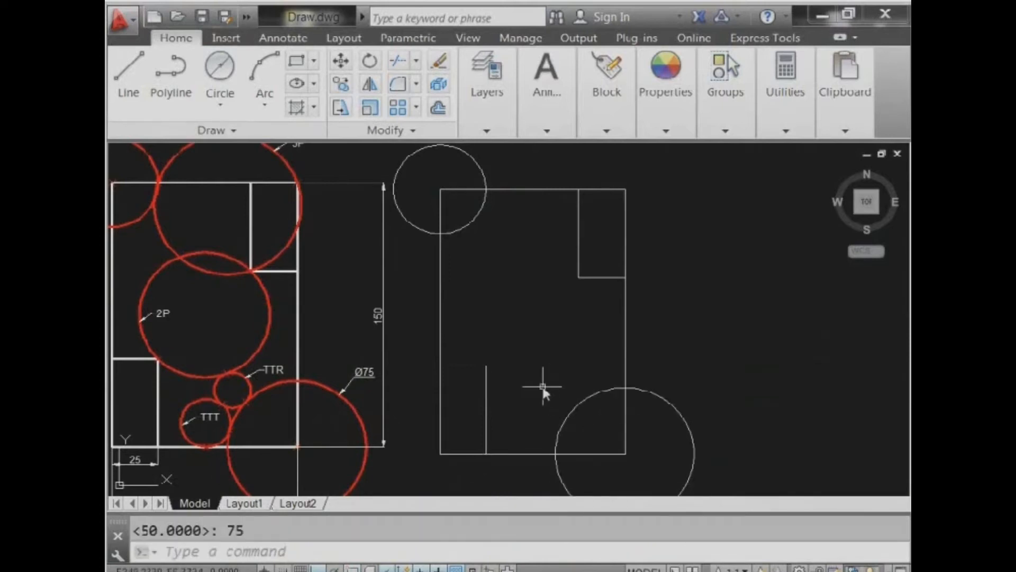
# - Draw a 2-Point circle from the lower compartment's inner corner to the upper compartment's inner corner, with Ortho turned off
pyautogui.scroll(-3, 543, 388)
pyautogui.scroll(3, 537, 415)
pyautogui.moveTo(594, 401); pyautogui.dragTo(596, 386, button='middle')
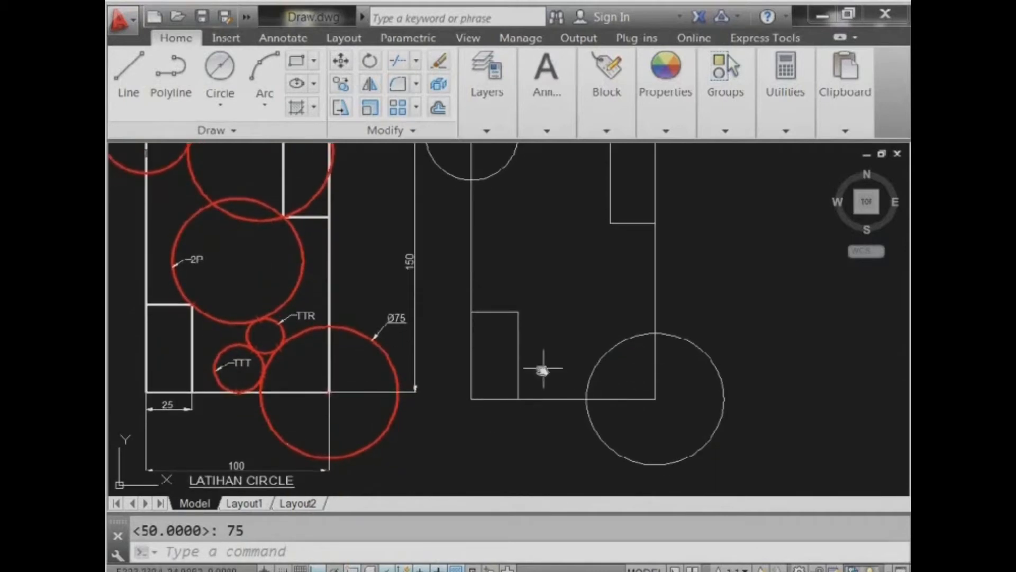
pyautogui.moveTo(543, 369); pyautogui.dragTo(535, 405, button='middle')
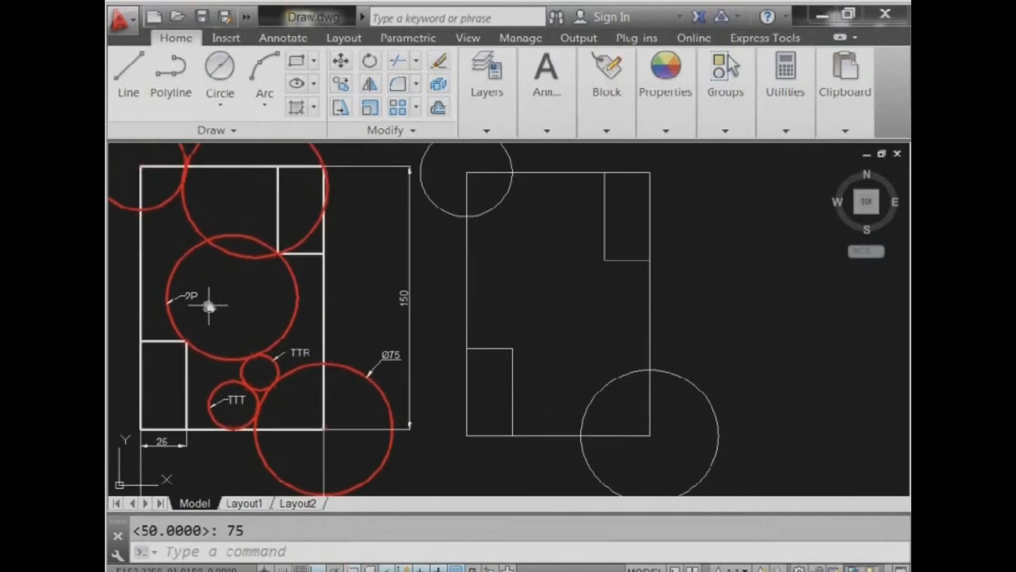
pyautogui.moveTo(209, 306); pyautogui.dragTo(178, 317, button='middle')
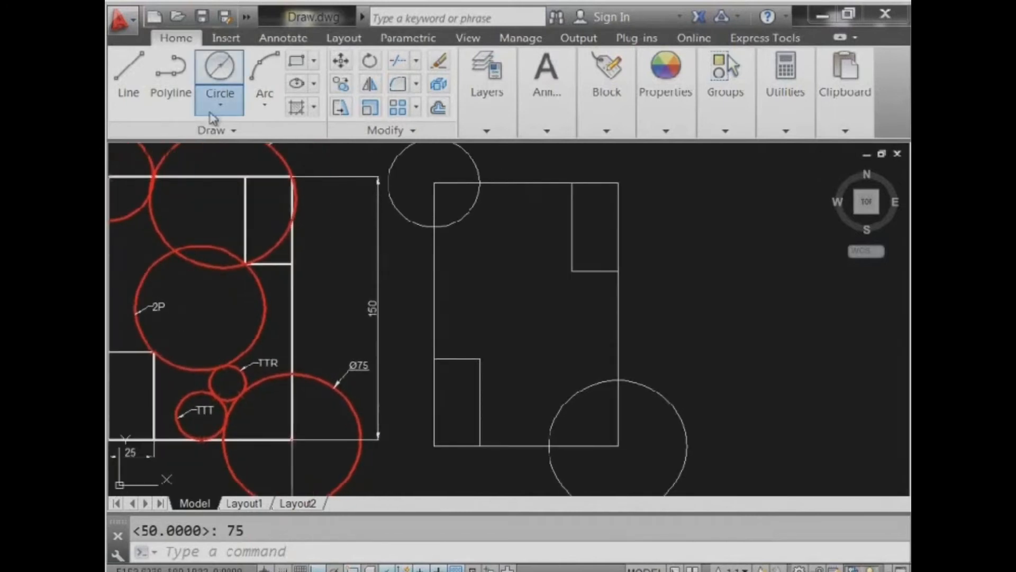
pyautogui.click(211, 113)
pyautogui.click(239, 217)
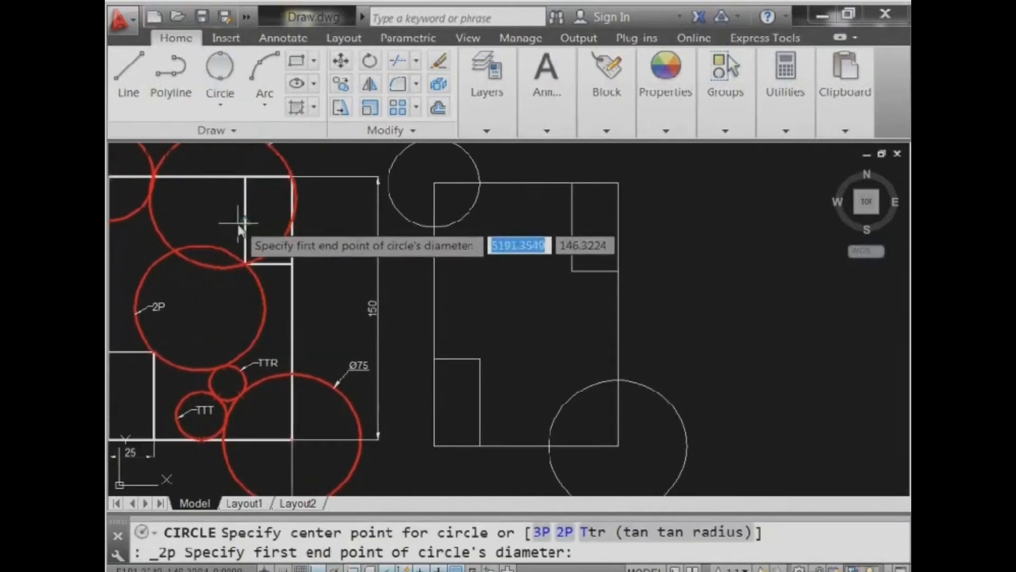
pyautogui.scroll(3, 159, 354)
pyautogui.scroll(2, 365, 410)
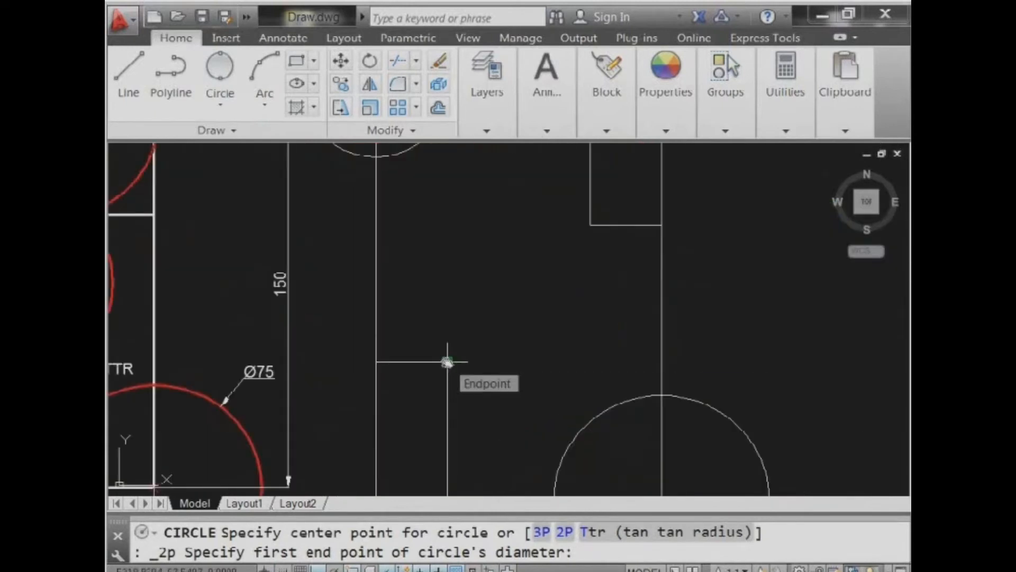
pyautogui.click(447, 362)
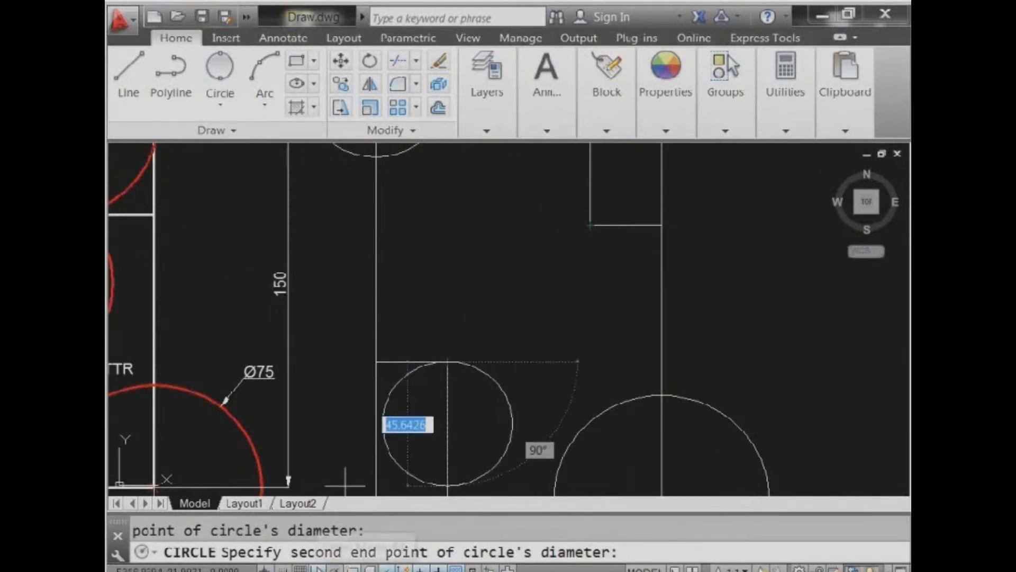
pyautogui.press('F8')
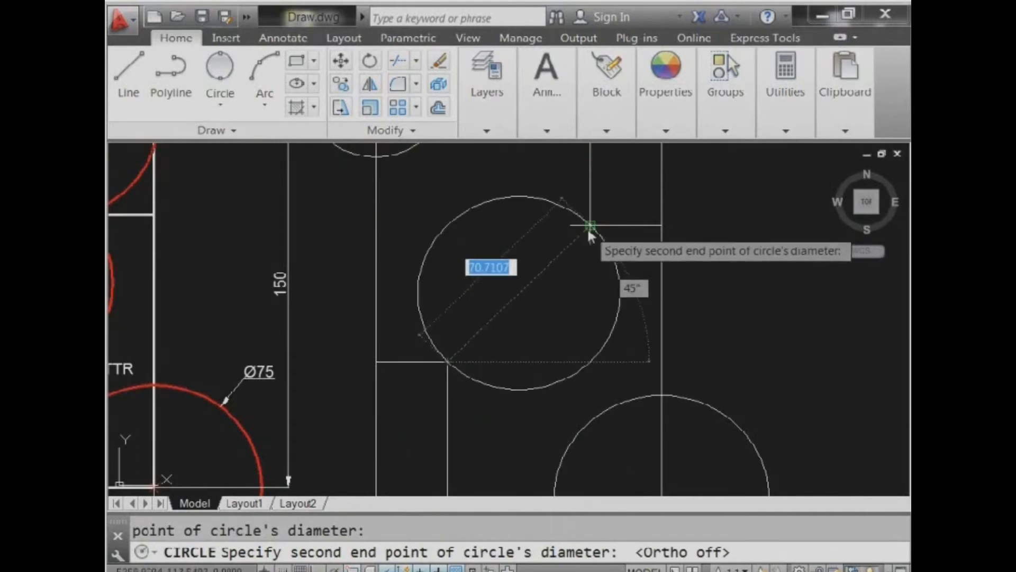
pyautogui.click(590, 228)
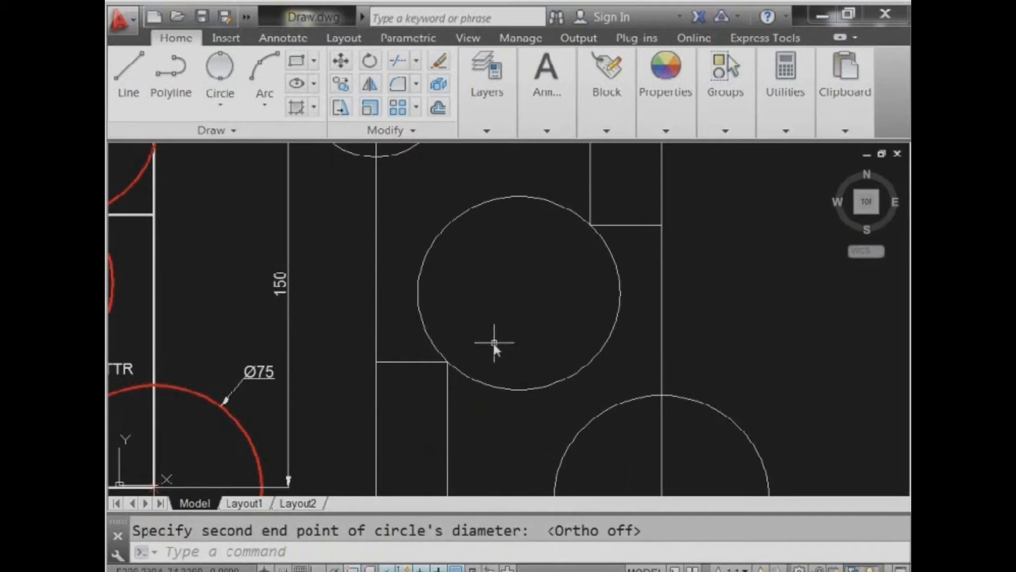
# - Draw a 3-Point circle through the rectangle's upper-right corner, the radius 25 circle's crossing with the upper side, and the upper compartment's inner corner
pyautogui.scroll(-4, 511, 334)
pyautogui.moveTo(509, 331)
pyautogui.mouseDown(button='middle')
pyautogui.moveTo(474, 315)
pyautogui.moveTo(524, 295)
pyautogui.mouseUp(button='middle')
pyautogui.scroll(5, 470, 304)
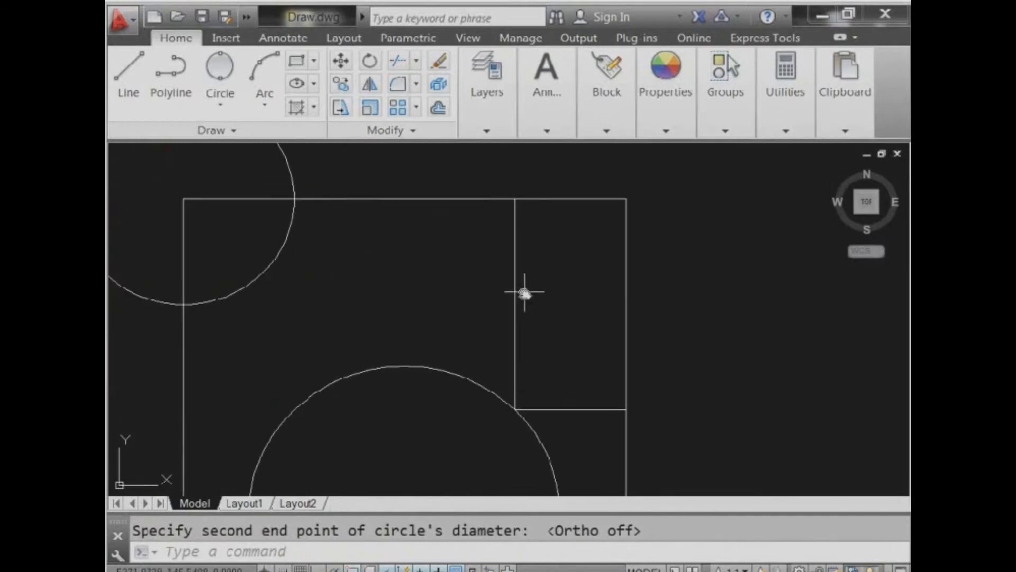
pyautogui.click(222, 104)
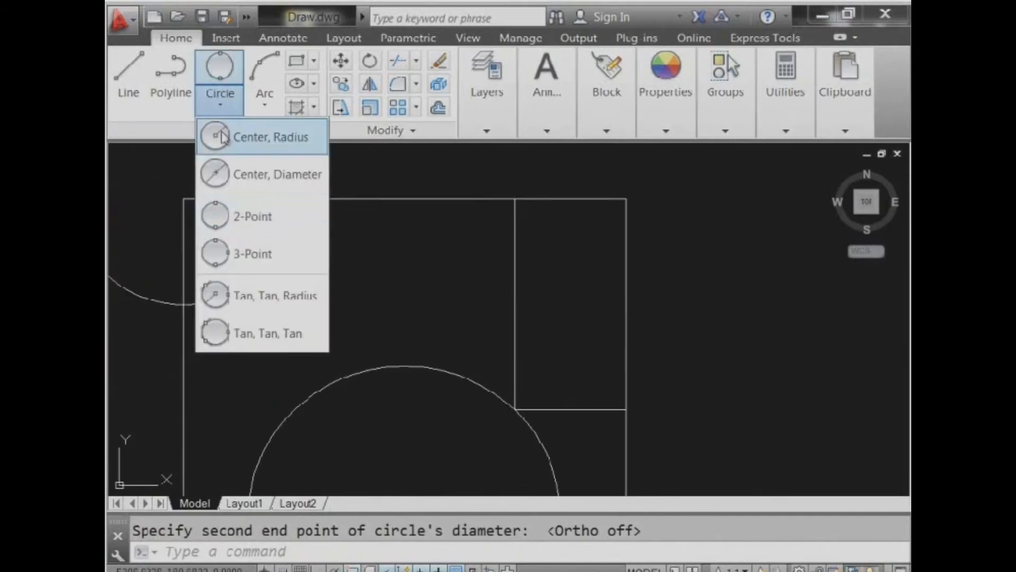
pyautogui.click(238, 254)
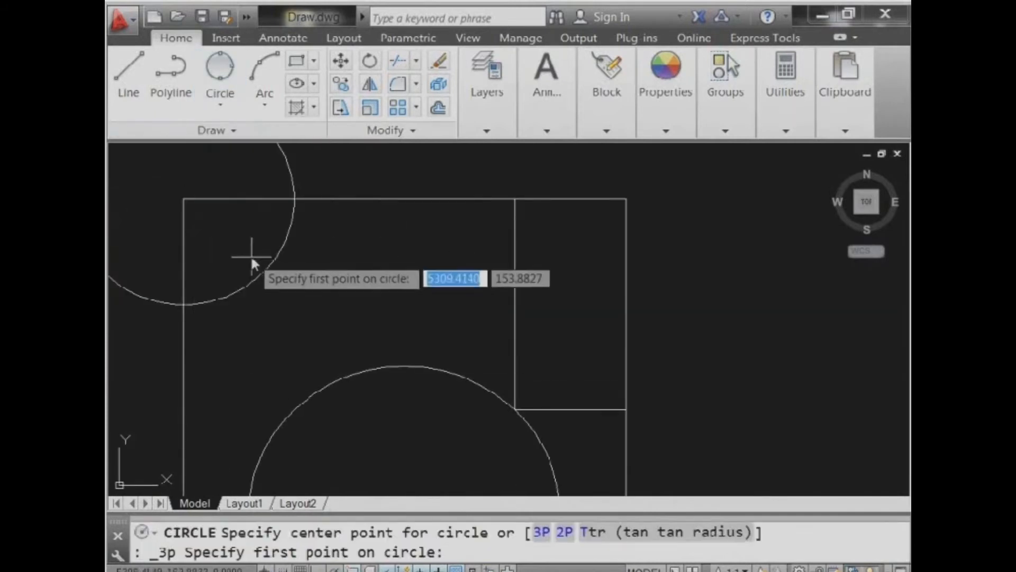
pyautogui.click(626, 200)
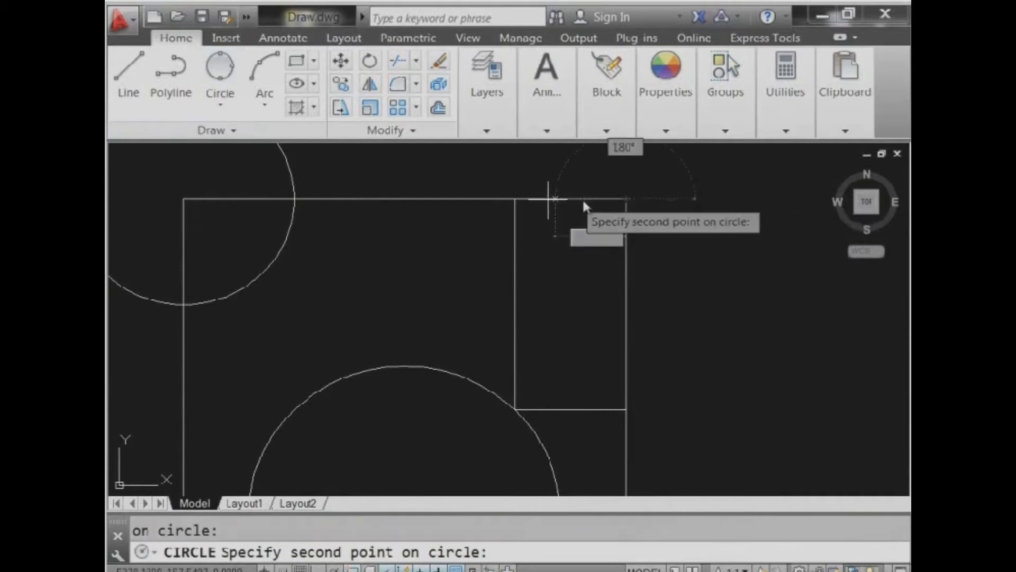
pyautogui.click(294, 200)
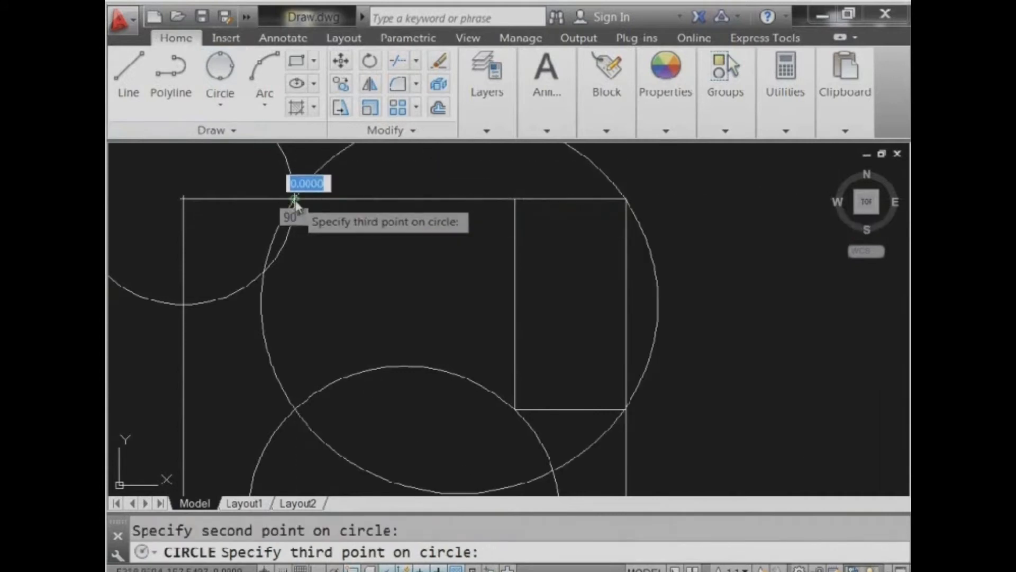
pyautogui.click(516, 412)
pyautogui.scroll(-5, 545, 412)
pyautogui.moveTo(545, 404)
pyautogui.mouseDown(button='middle')
pyautogui.moveTo(579, 265)
pyautogui.moveTo(579, 284)
pyautogui.mouseUp(button='middle')
pyautogui.scroll(8, 386, 351)
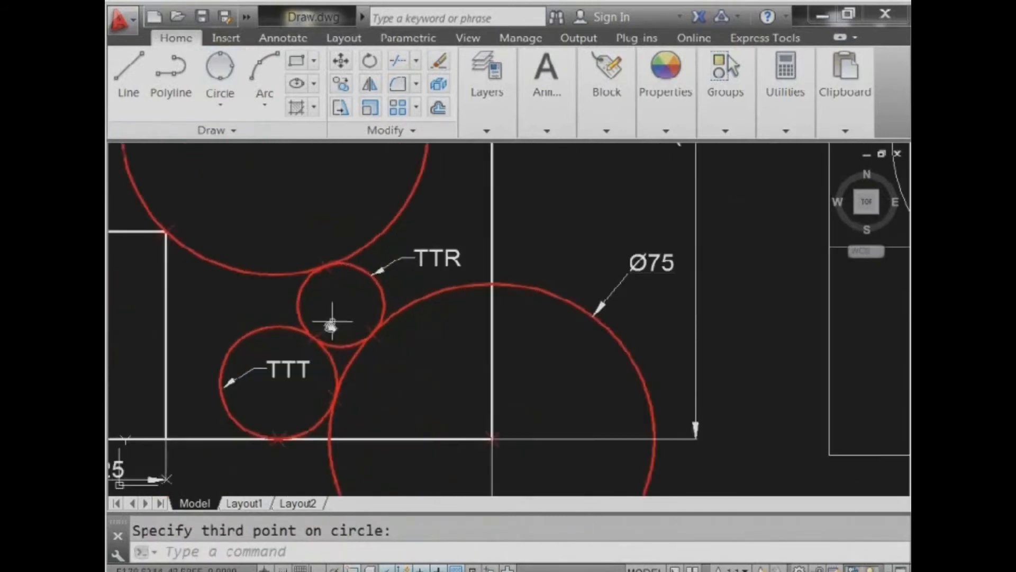
# - Draw a Tan, Tan, Radius circle of radius 10 tangent to the large middle circle and the lower-corner circle in the white practice copy
pyautogui.moveTo(367, 276); pyautogui.dragTo(496, 298, button='middle')
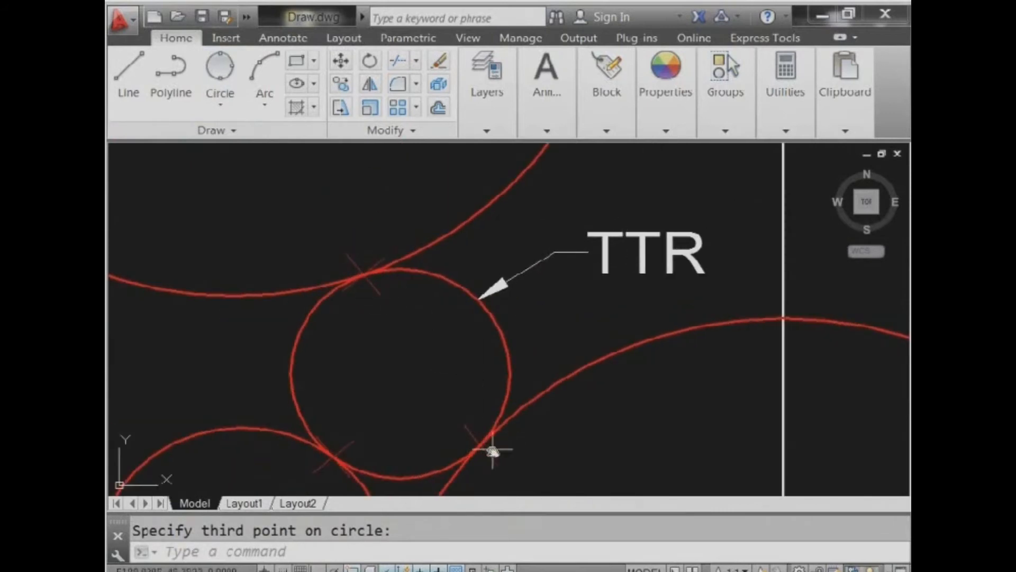
pyautogui.scroll(-4, 481, 448)
pyautogui.moveTo(796, 424)
pyautogui.mouseDown(button='middle')
pyautogui.moveTo(603, 418)
pyautogui.moveTo(352, 376)
pyautogui.moveTo(324, 363)
pyautogui.mouseUp(button='middle')
pyautogui.moveTo(690, 366); pyautogui.dragTo(446, 335, button='middle')
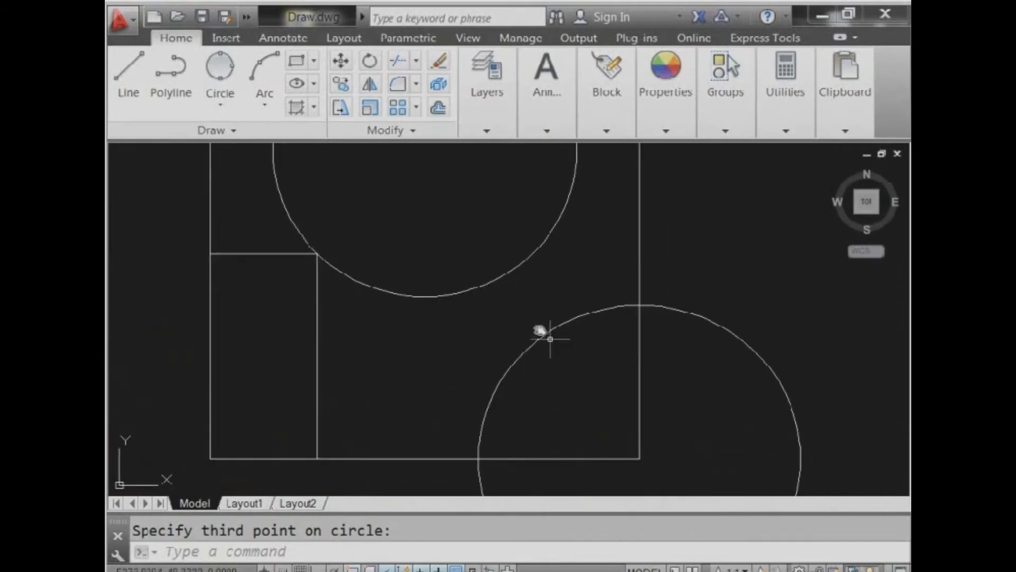
pyautogui.click(220, 107)
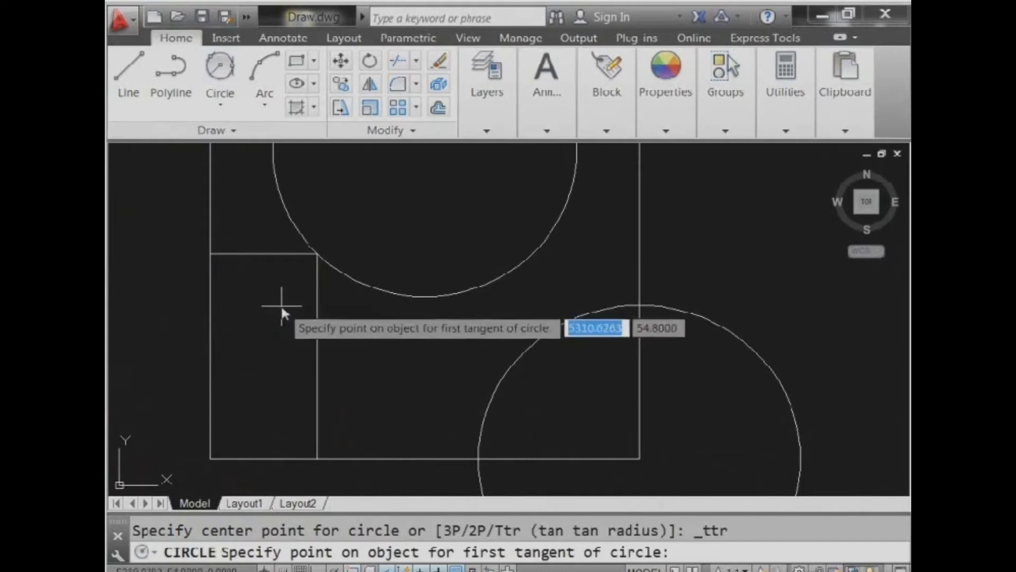
pyautogui.click(505, 276)
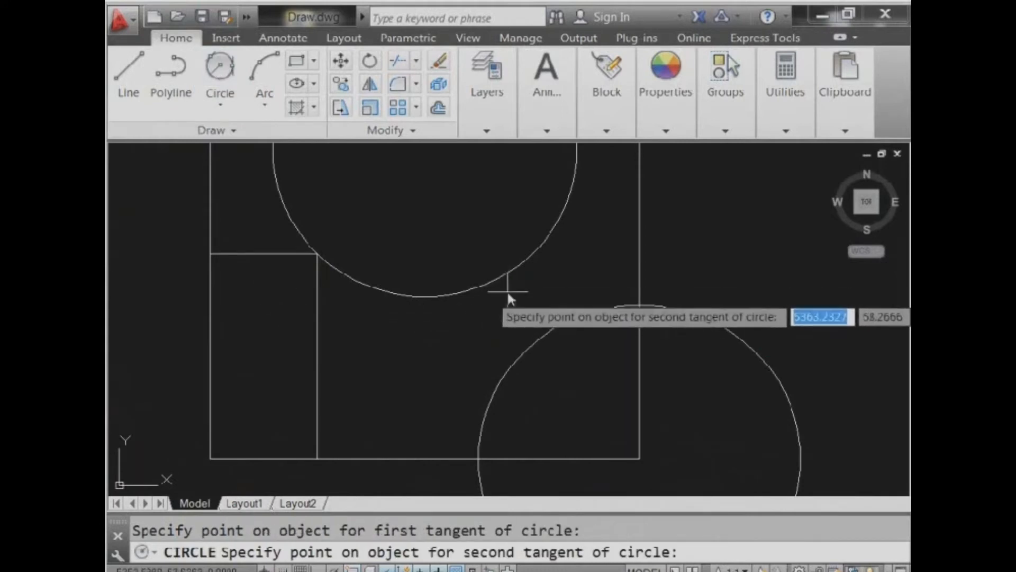
pyautogui.click(546, 343)
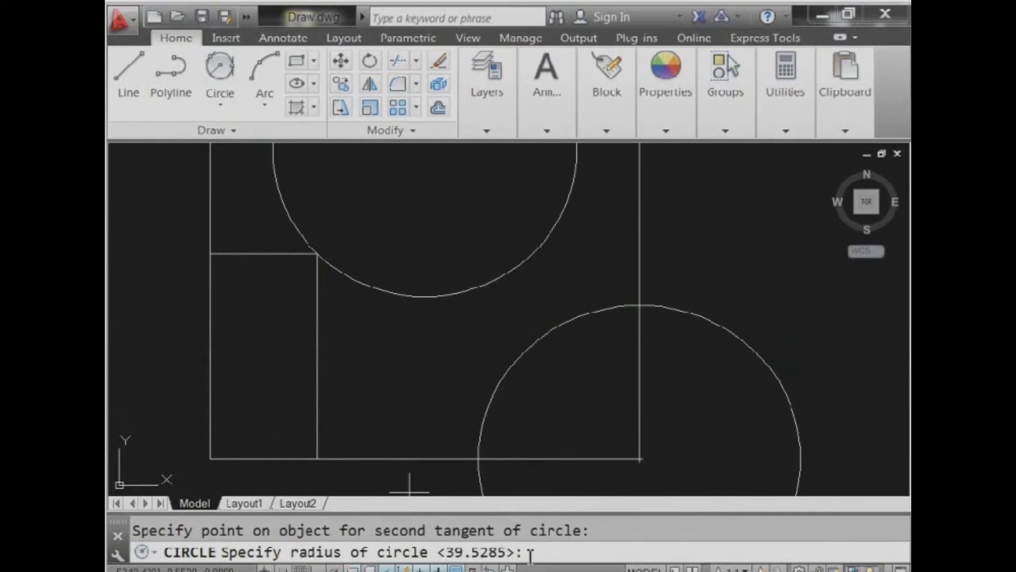
pyautogui.scroll(-4, 529, 554)
pyautogui.scroll(4, 535, 492)
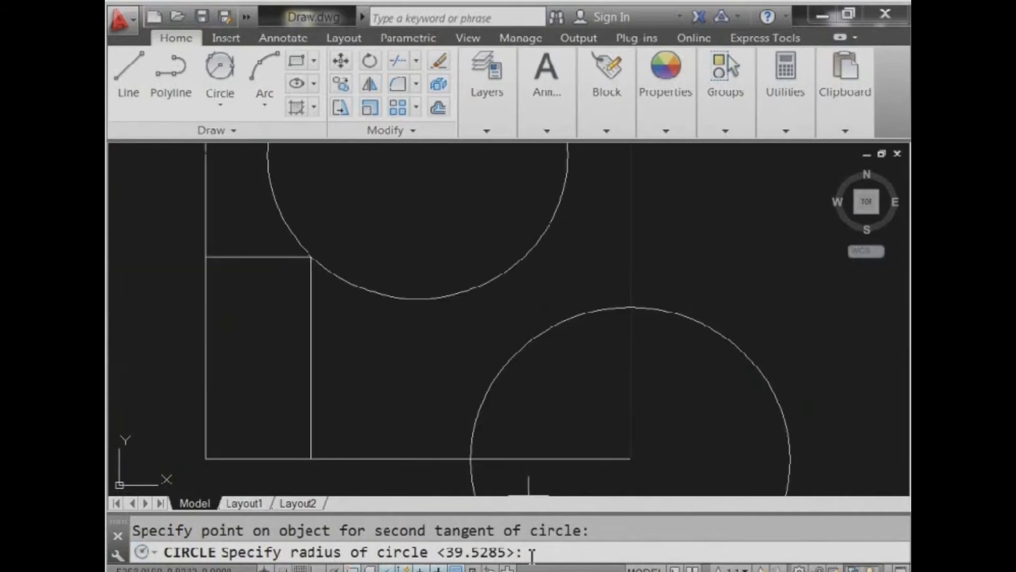
pyautogui.write('10')
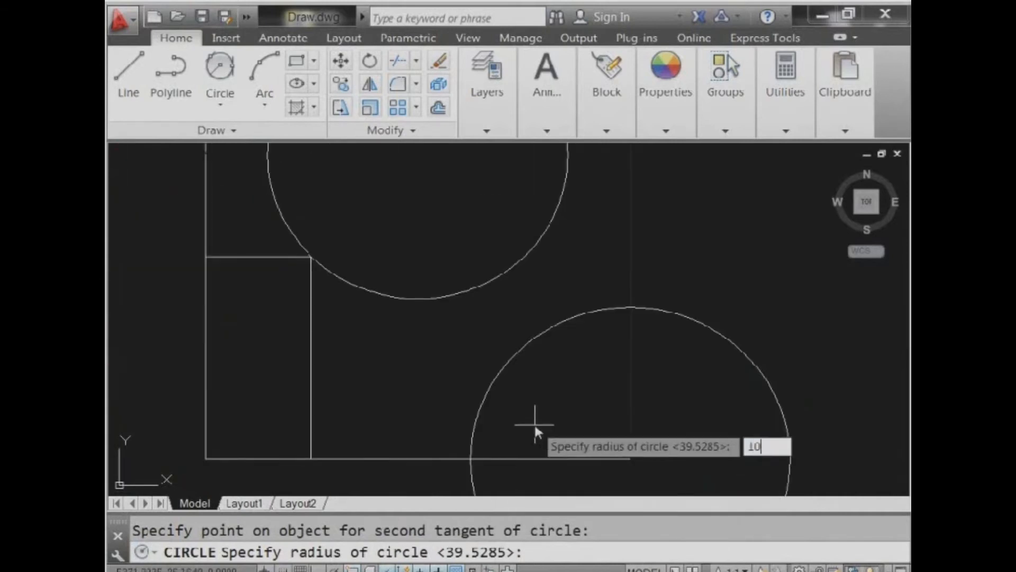
pyautogui.press('Return')
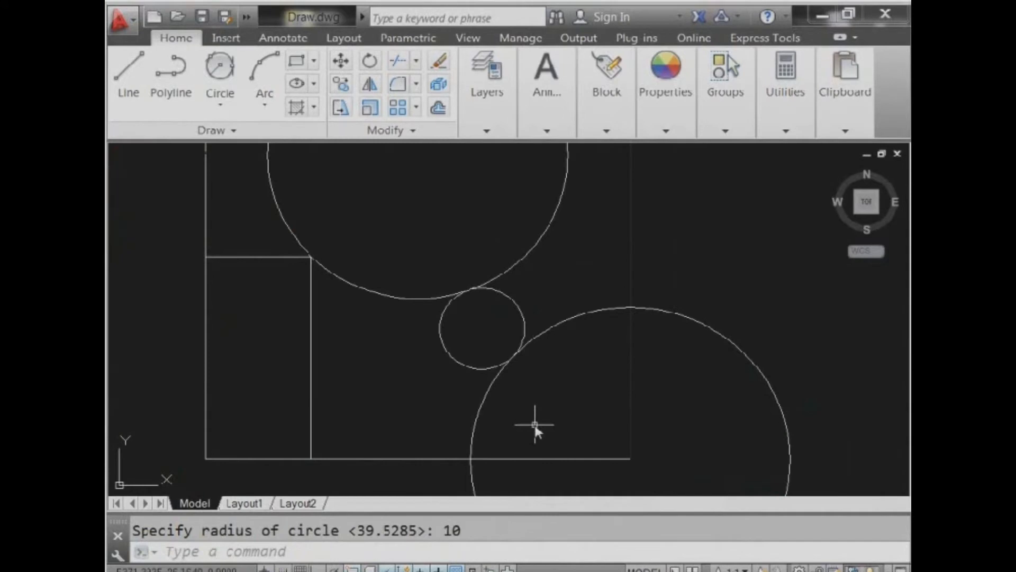
# - Examine the new circle's tangent points and the tangencies of the TTT circle in the red reference drawing
pyautogui.scroll(-2, 536, 426)
pyautogui.scroll(2, 508, 394)
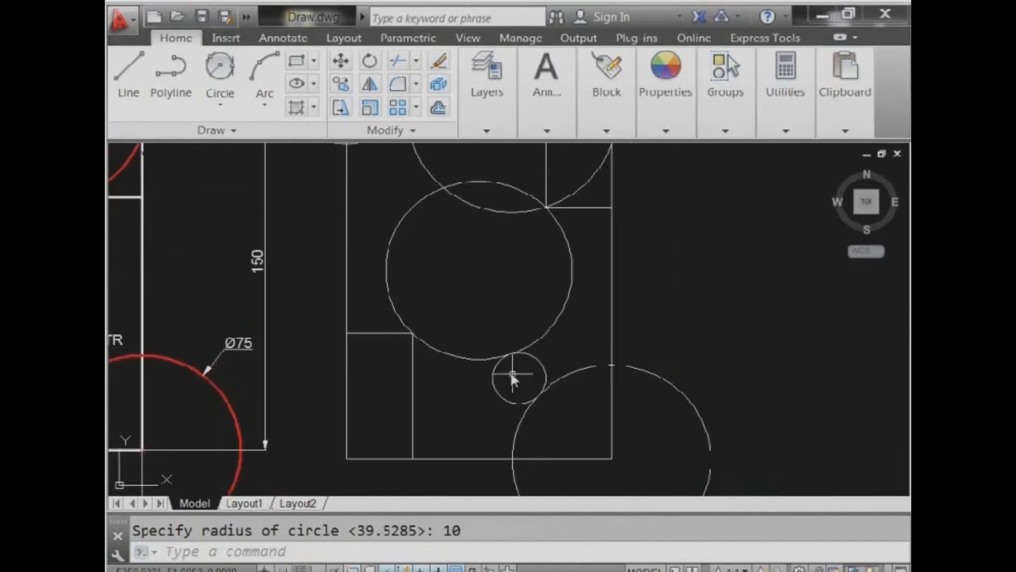
pyautogui.scroll(4, 513, 377)
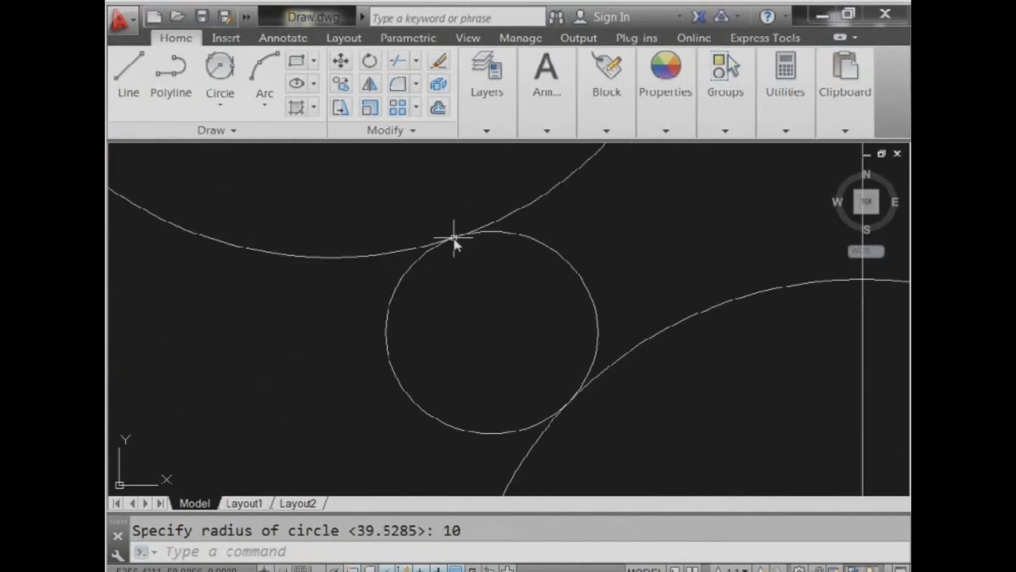
pyautogui.scroll(-4, 614, 360)
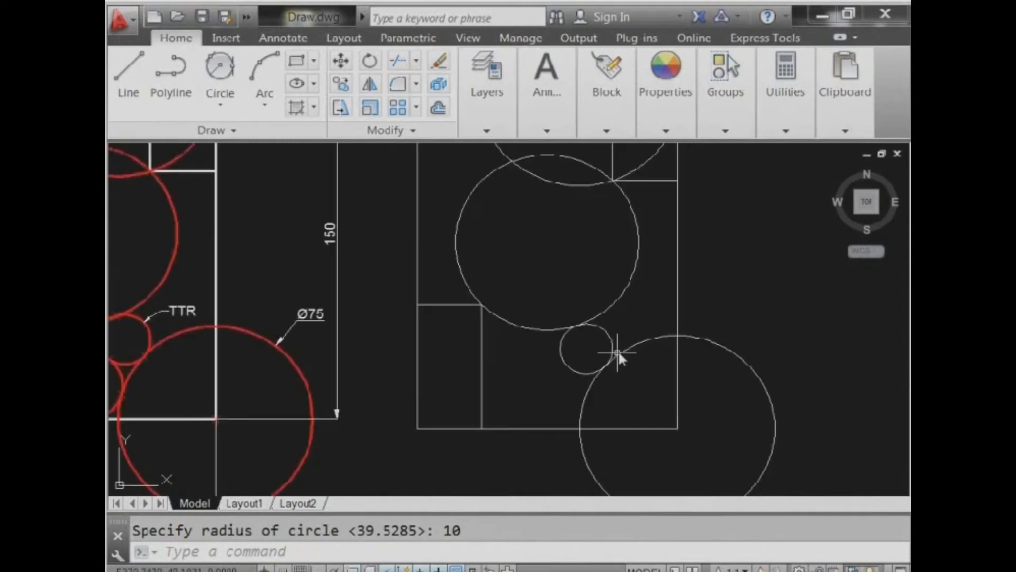
pyautogui.scroll(6, 268, 397)
pyautogui.scroll(-3, 323, 310)
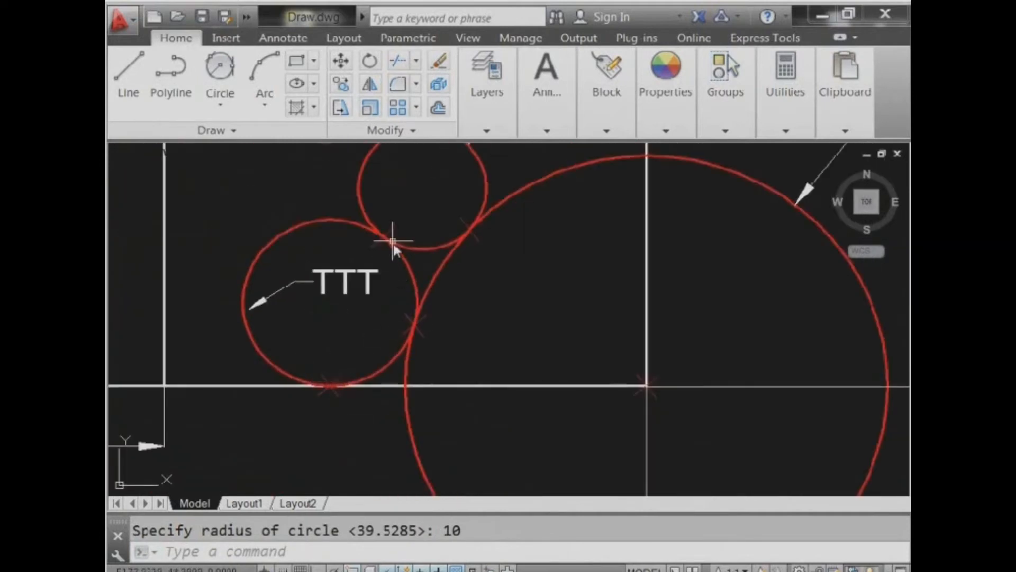
pyautogui.scroll(-1, 389, 239)
pyautogui.scroll(5, 497, 260)
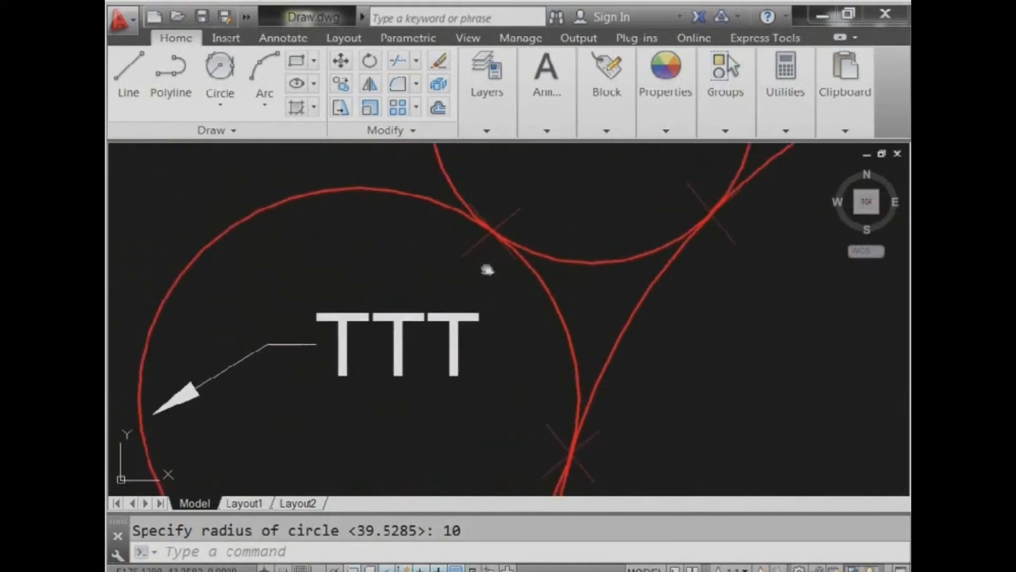
pyautogui.moveTo(487, 270); pyautogui.dragTo(519, 197, button='middle')
pyautogui.scroll(-2, 519, 198)
pyautogui.scroll(-2, 537, 267)
# - Draw a Tan, Tan, Tan circle touching the practice copy's base line, the lower-corner circle and the small radius 10 circle
pyautogui.moveTo(747, 311); pyautogui.dragTo(109, 318, button='middle')
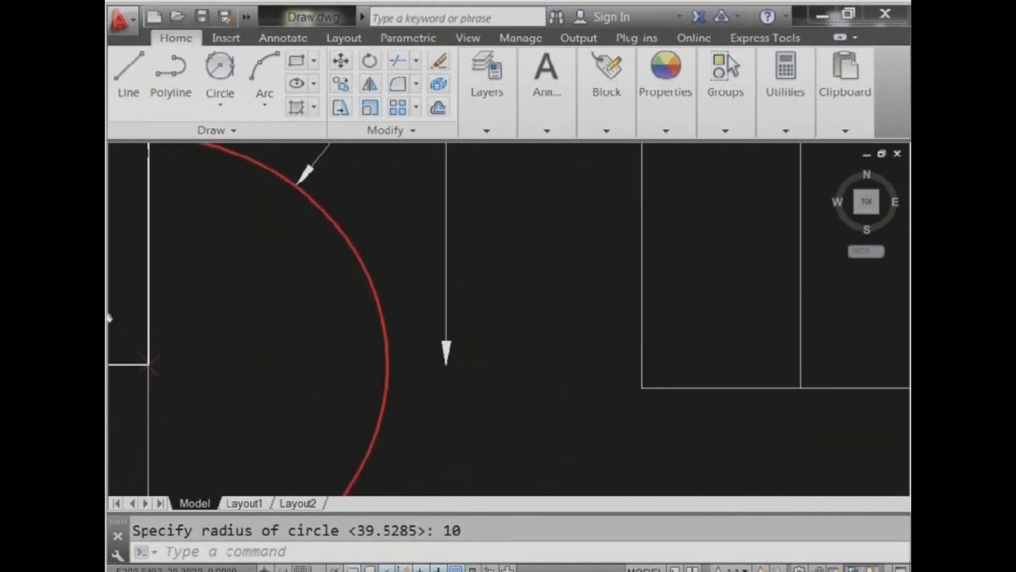
pyautogui.moveTo(723, 385); pyautogui.dragTo(106, 385, button='middle')
pyautogui.scroll(-2, 350, 377)
pyautogui.moveTo(376, 373); pyautogui.dragTo(472, 373, button='middle')
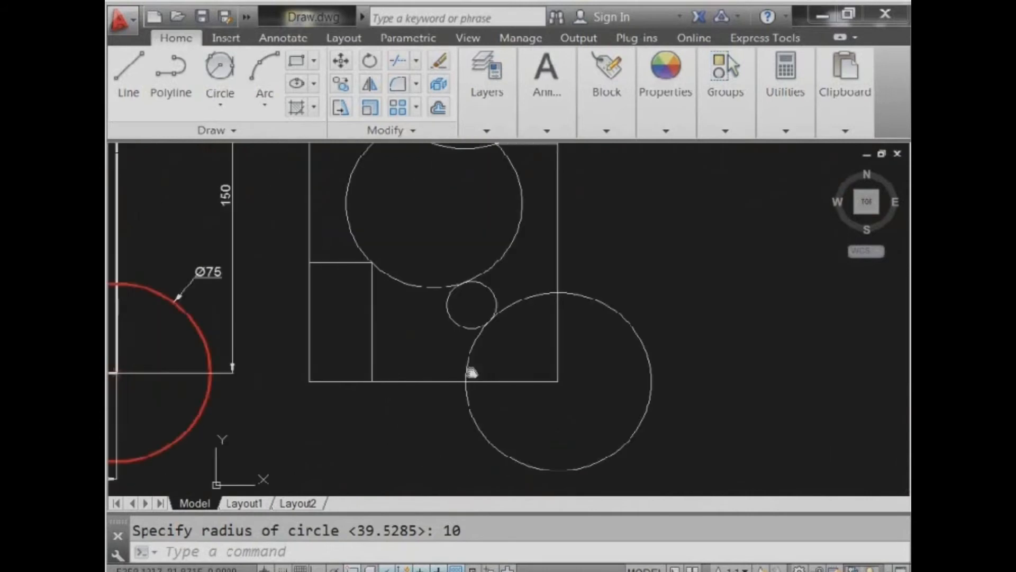
pyautogui.click(220, 98)
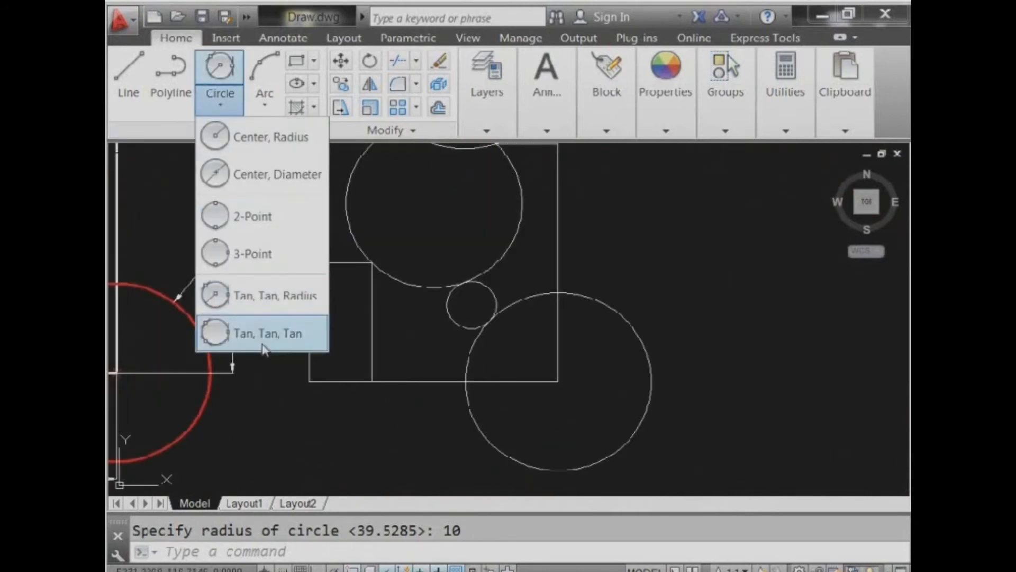
pyautogui.click(263, 349)
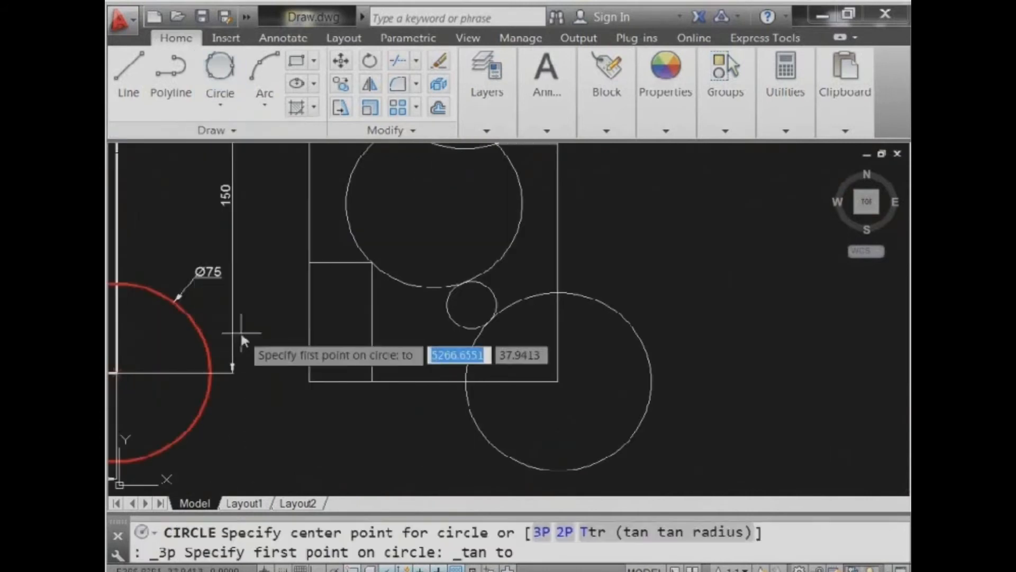
pyautogui.click(429, 385)
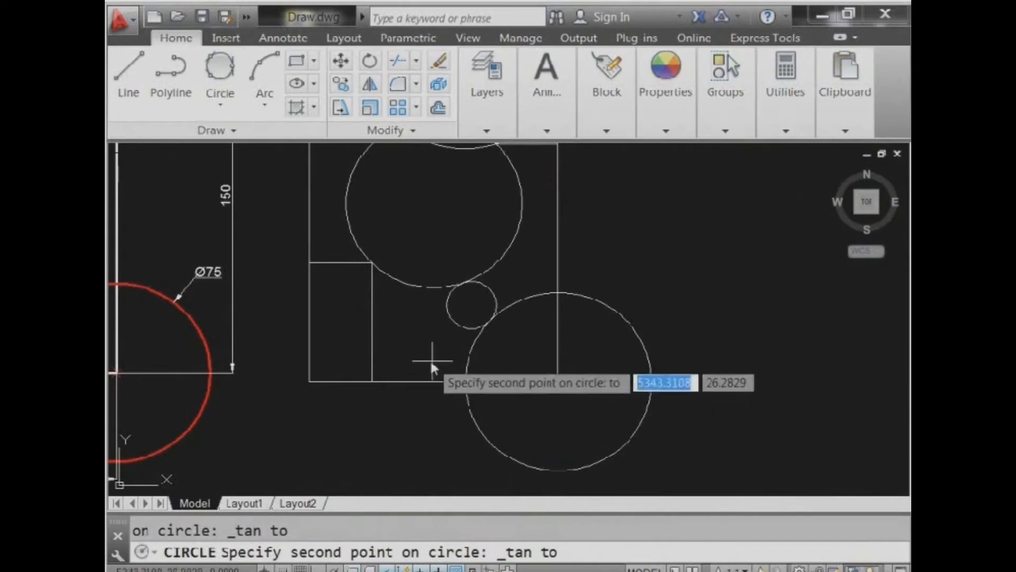
pyautogui.click(467, 363)
pyautogui.click(447, 317)
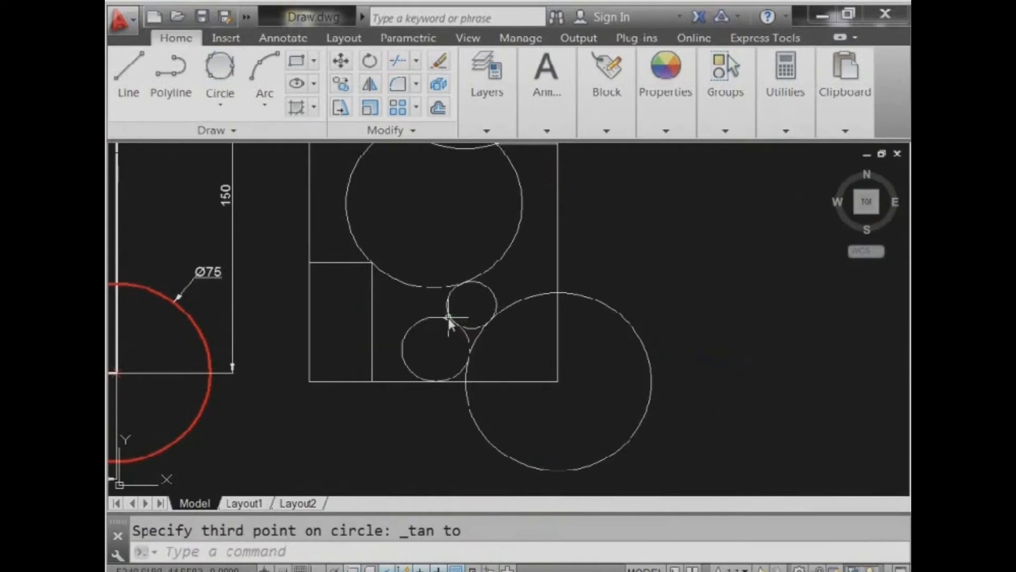
pyautogui.moveTo(429, 352)
pyautogui.mouseDown(button='middle')
pyautogui.moveTo(626, 288)
pyautogui.moveTo(608, 299)
pyautogui.mouseUp(button='middle')
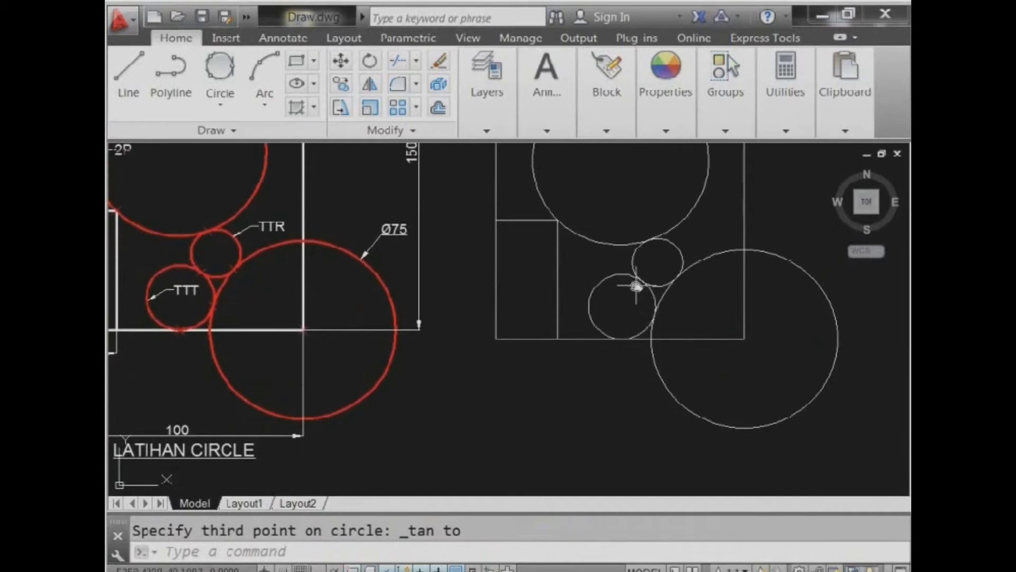
pyautogui.scroll(-5, 636, 287)
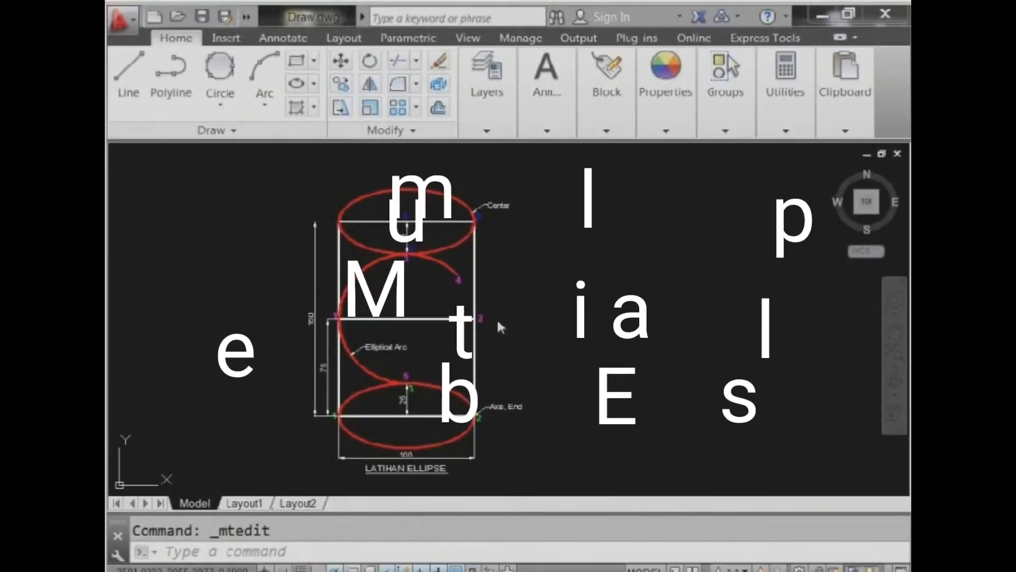
# - Examine the LATIHAN ELLIPSE reference drawing, including its Center, Axis, End and Elliptical Arc labels, numbered points and dimensions
pyautogui.click(314, 85)
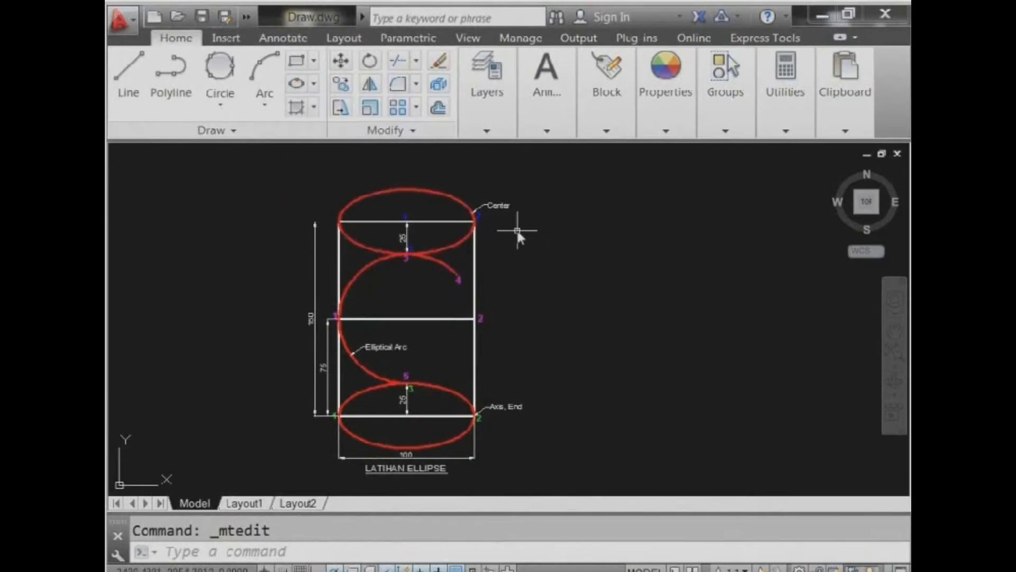
pyautogui.scroll(2, 499, 222)
pyautogui.moveTo(499, 220); pyautogui.dragTo(578, 194, button='middle')
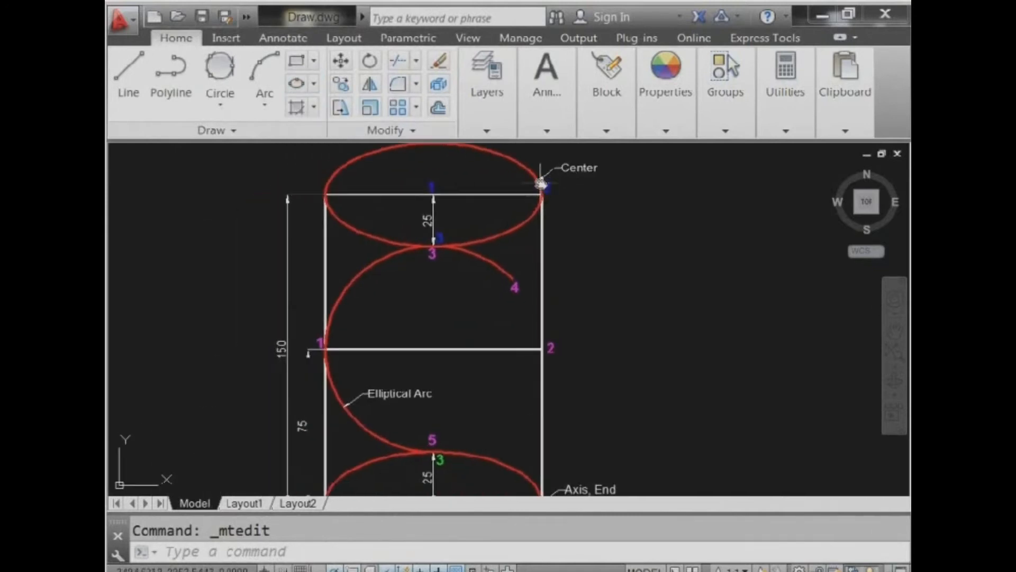
pyautogui.scroll(-3, 497, 335)
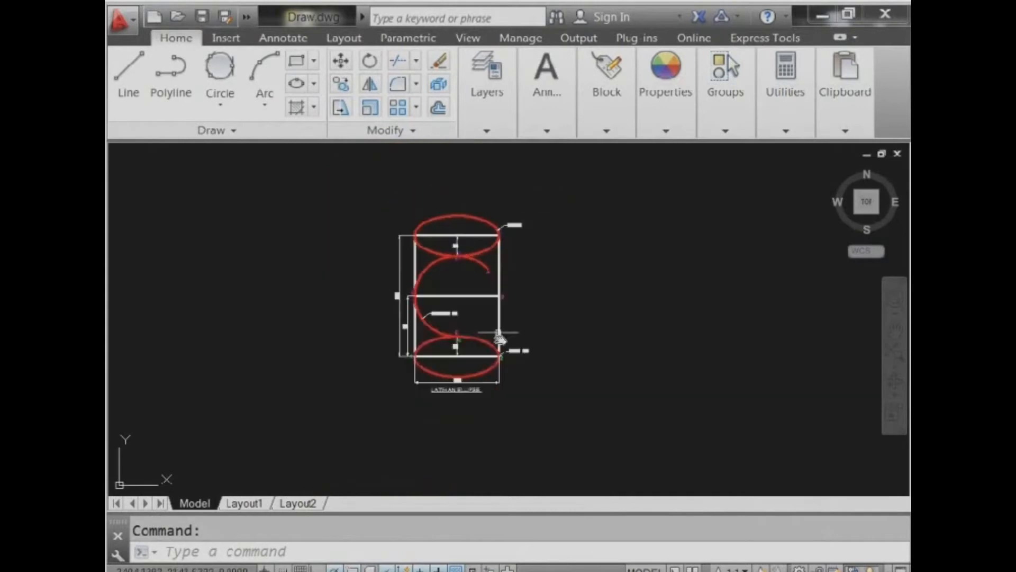
pyautogui.scroll(5, 476, 352)
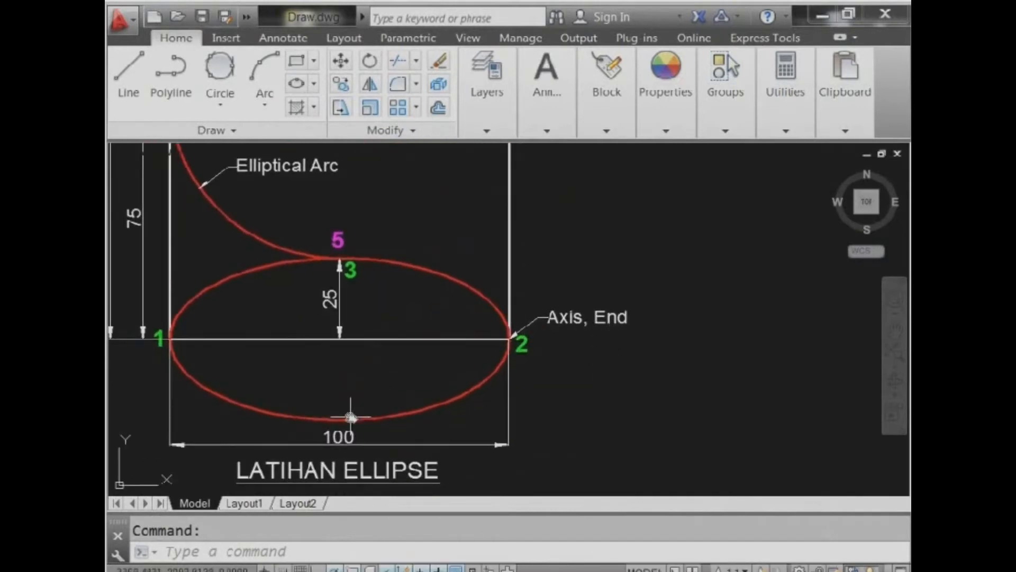
pyautogui.moveTo(334, 288); pyautogui.dragTo(458, 449, button='middle')
pyautogui.scroll(-2, 446, 349)
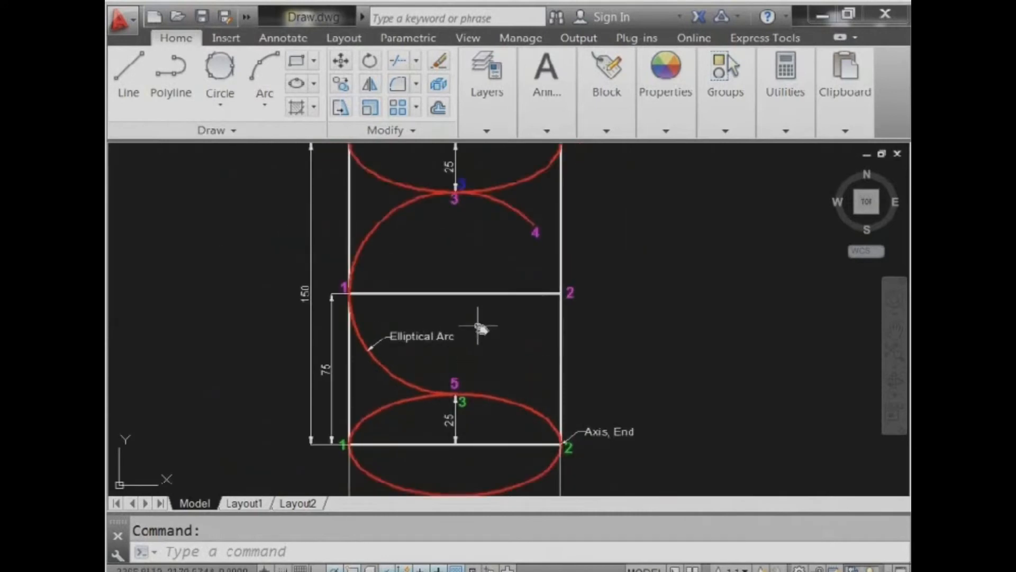
pyautogui.scroll(-2, 556, 358)
pyautogui.moveTo(556, 357); pyautogui.dragTo(526, 356, button='middle')
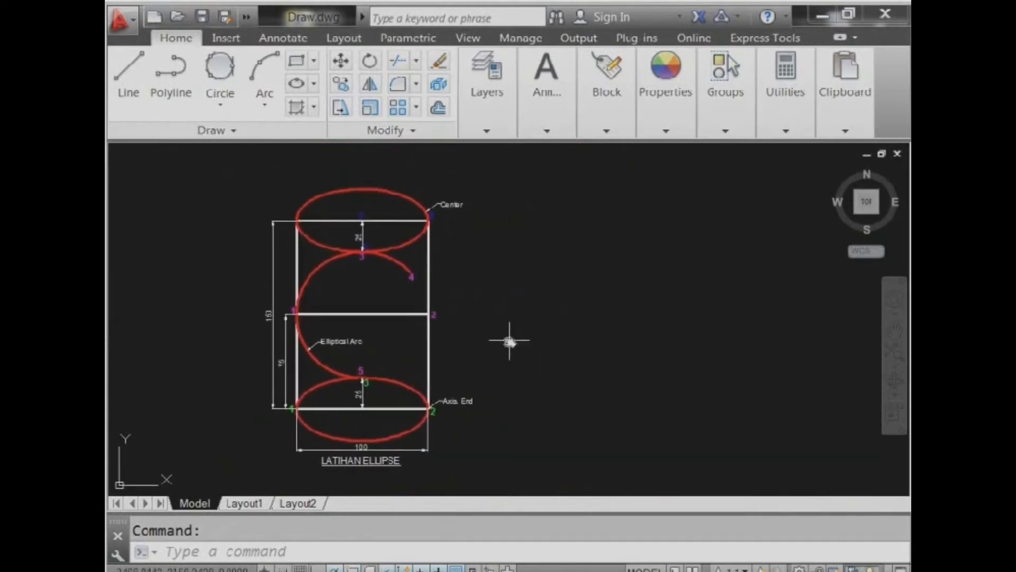
# - With Ortho on, draw a closed rectangle 100 wide and 150 high from lines beside the ellipse reference drawing
pyautogui.click(128, 74)
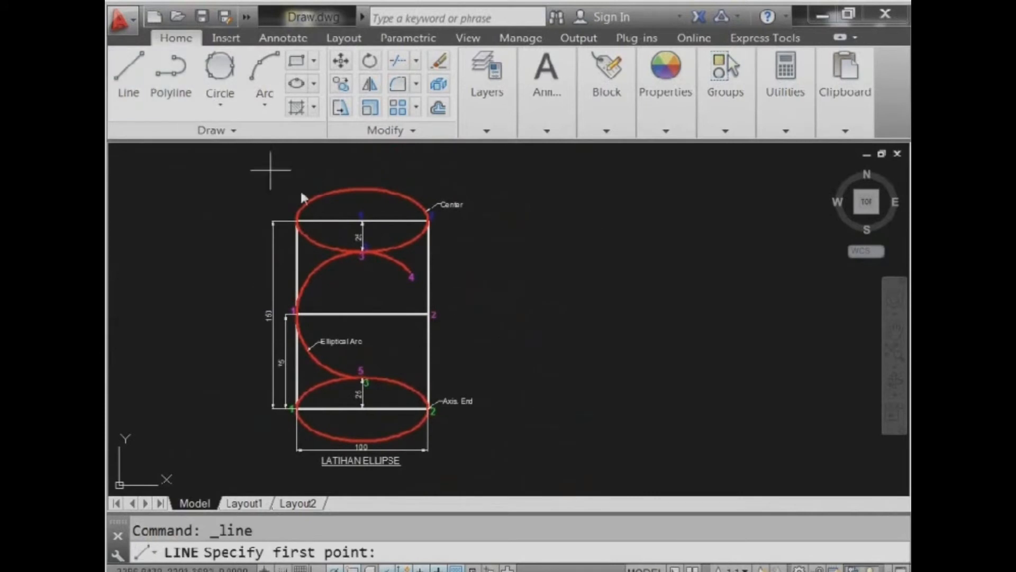
pyautogui.click(505, 410)
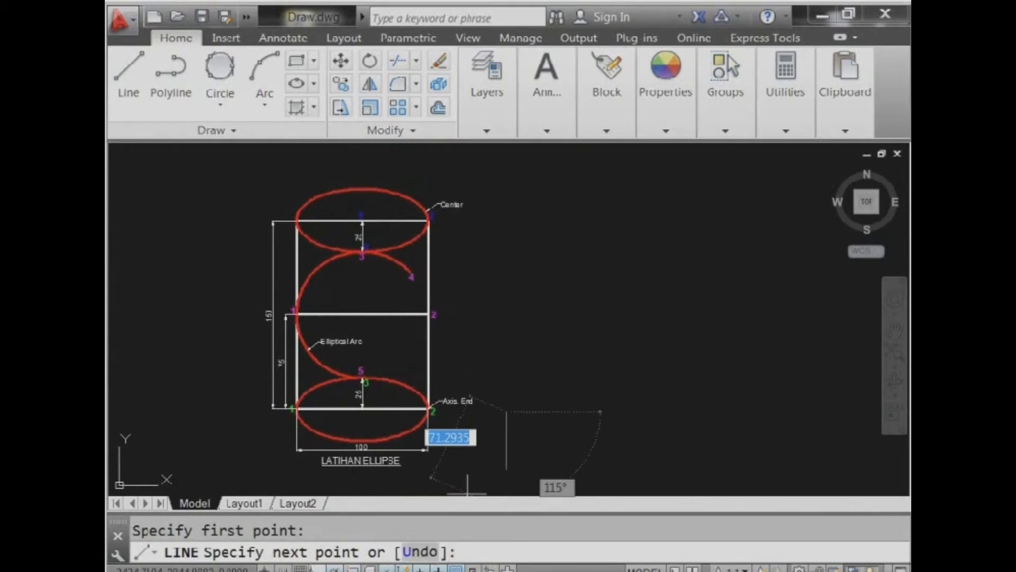
pyautogui.click(314, 568)
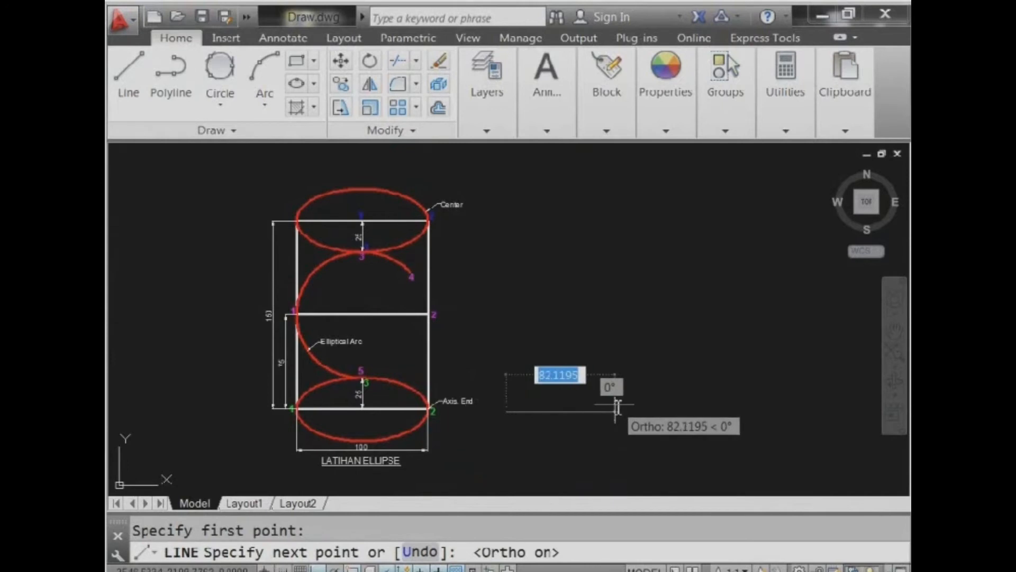
pyautogui.write('100')
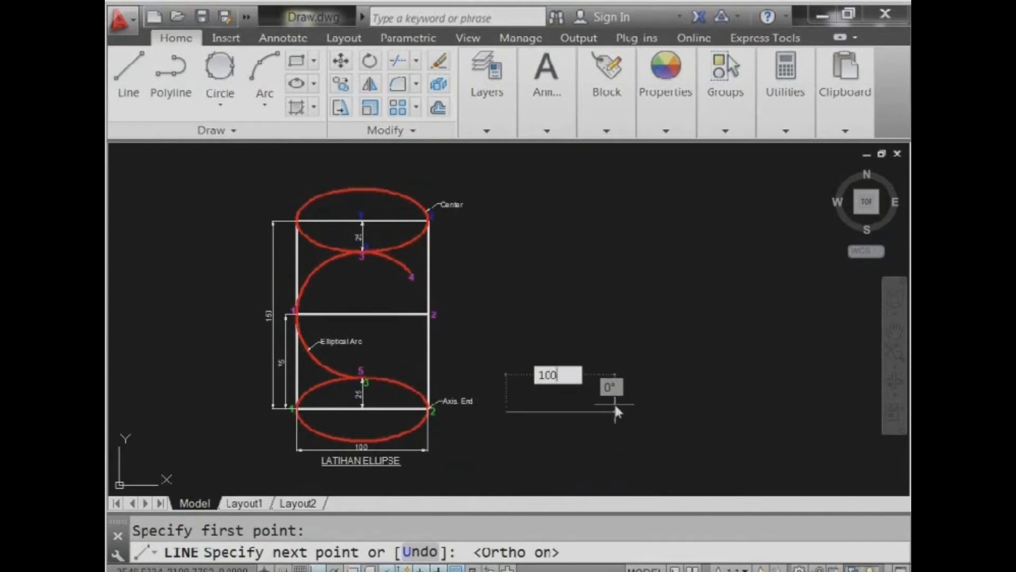
pyautogui.press('Return')
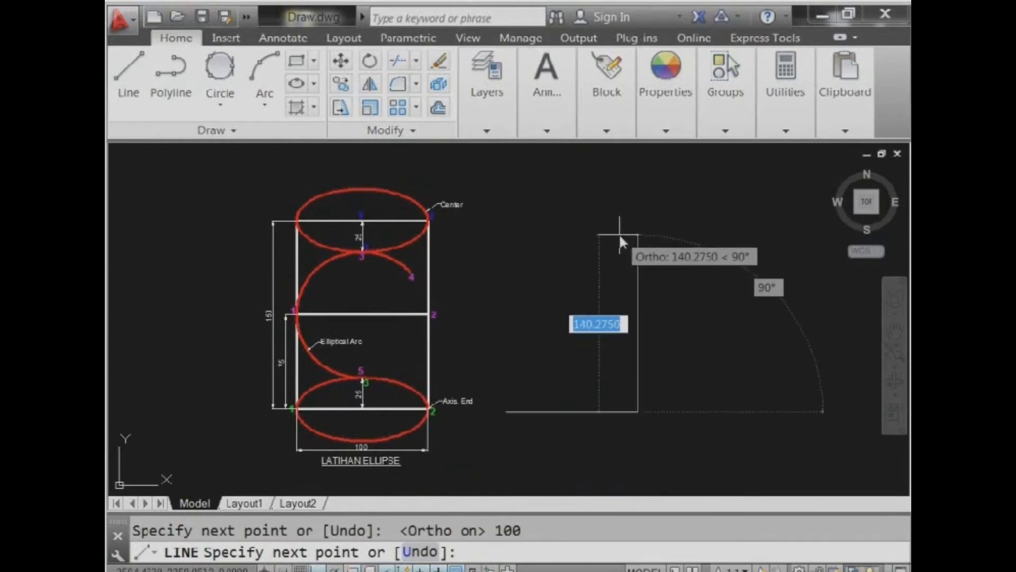
pyautogui.write('150')
pyautogui.press('Return')
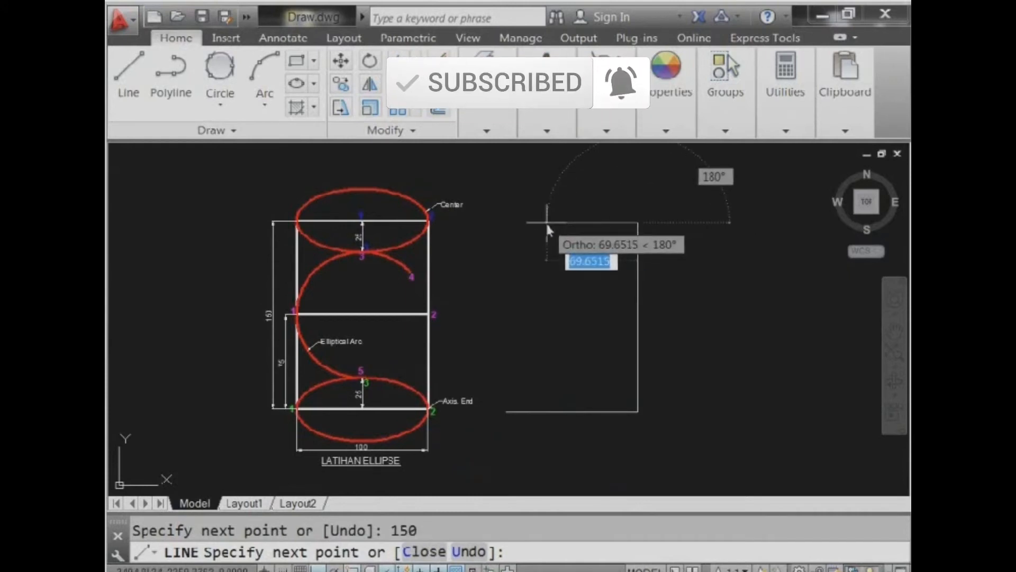
pyautogui.write('100')
pyautogui.press('Return')
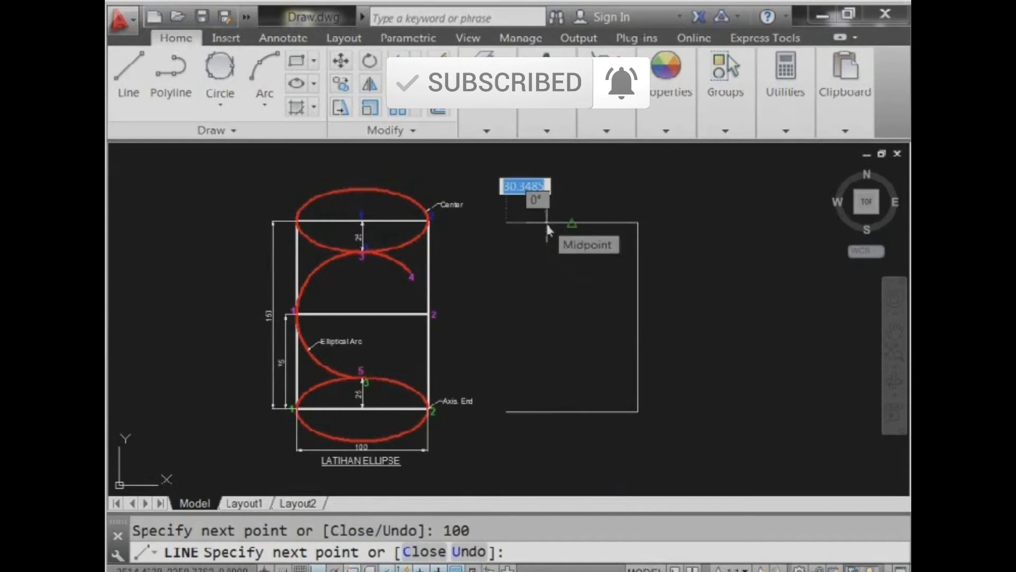
pyautogui.click(506, 411)
pyautogui.press('Escape')
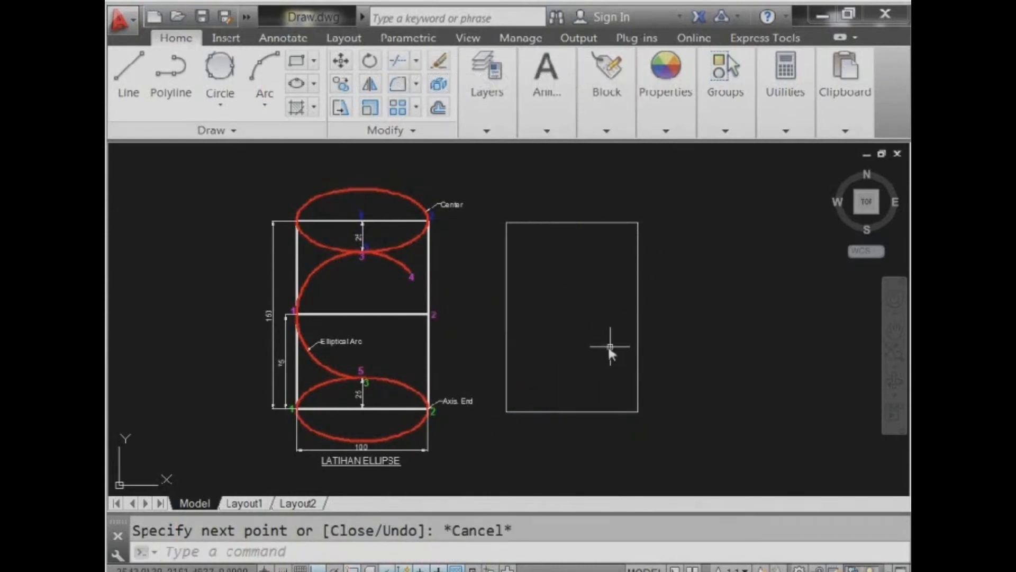
# - Draw a Center ellipse from the midpoint of the practice rectangle's top edge to its corner, with the other axis distance 25
pyautogui.scroll(2, 605, 350)
pyautogui.moveTo(603, 351)
pyautogui.mouseDown(button='middle')
pyautogui.moveTo(674, 458)
pyautogui.moveTo(665, 465)
pyautogui.mouseUp(button='middle')
pyautogui.moveTo(514, 330); pyautogui.dragTo(579, 330, button='middle')
pyautogui.scroll(2, 366, 323)
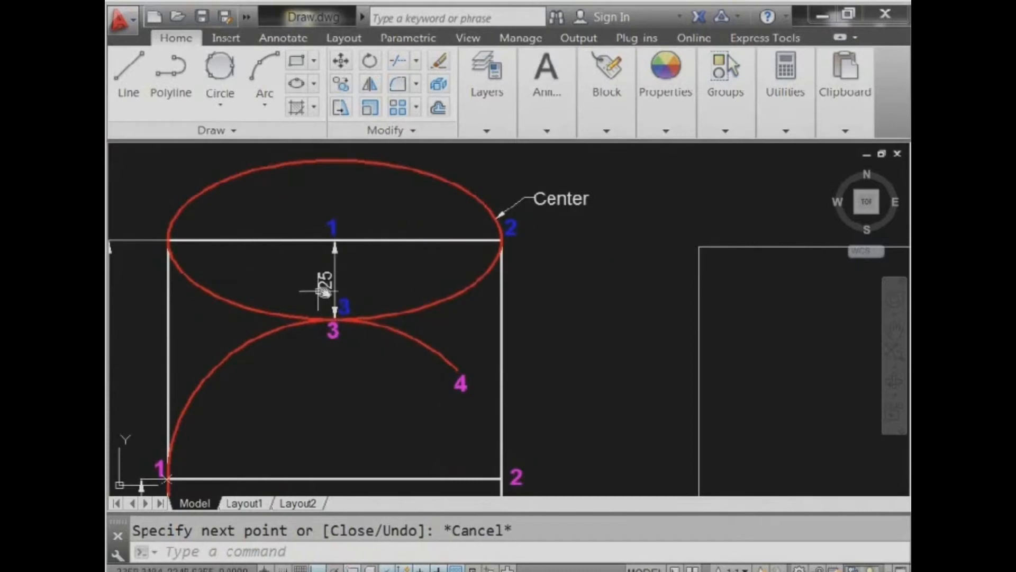
pyautogui.moveTo(590, 282); pyautogui.dragTo(367, 294, button='middle')
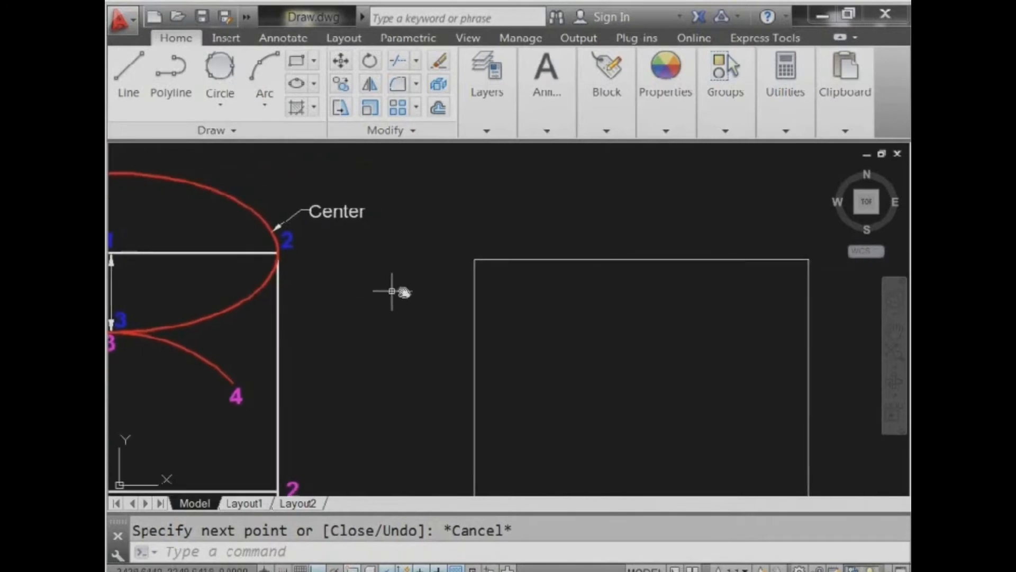
pyautogui.moveTo(597, 305); pyautogui.dragTo(499, 301, button='middle')
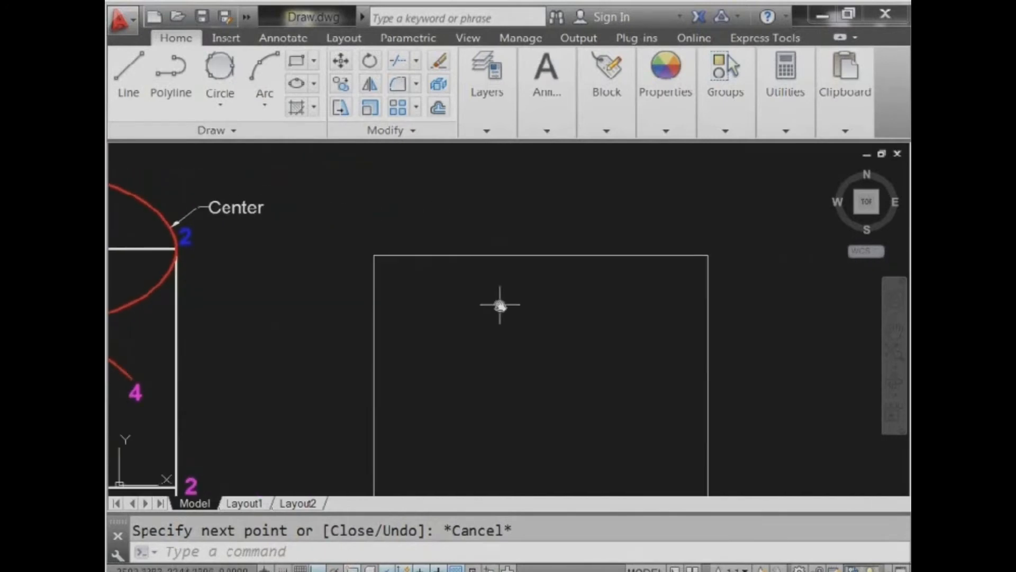
pyautogui.click(313, 84)
pyautogui.click(318, 113)
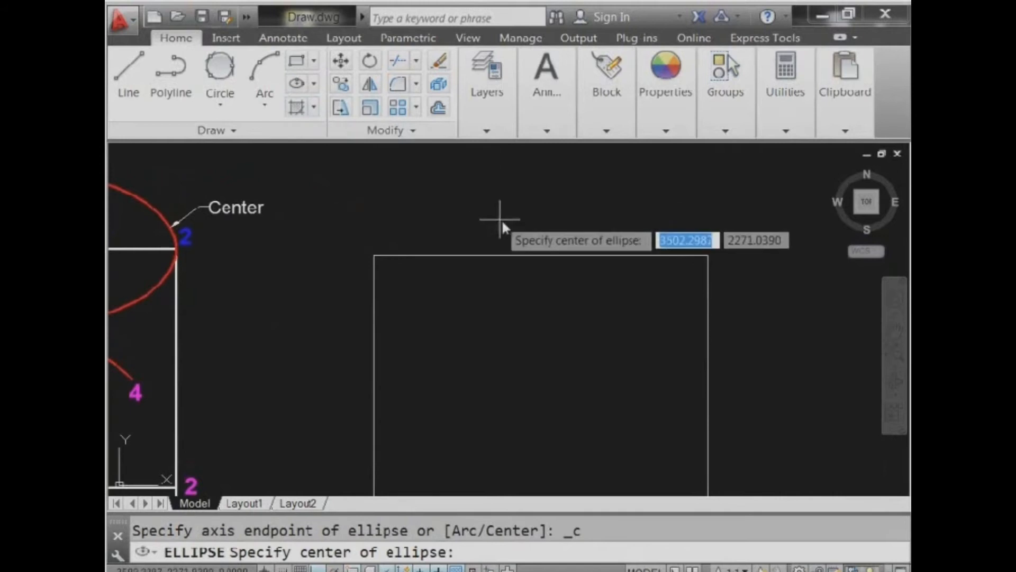
pyautogui.click(540, 256)
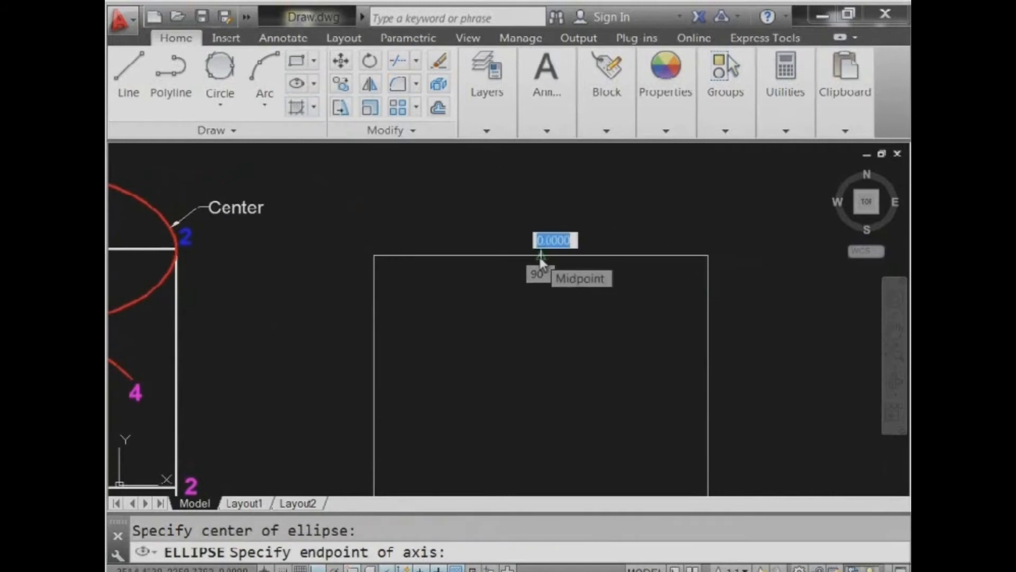
pyautogui.moveTo(540, 257); pyautogui.dragTo(690, 256, button='middle')
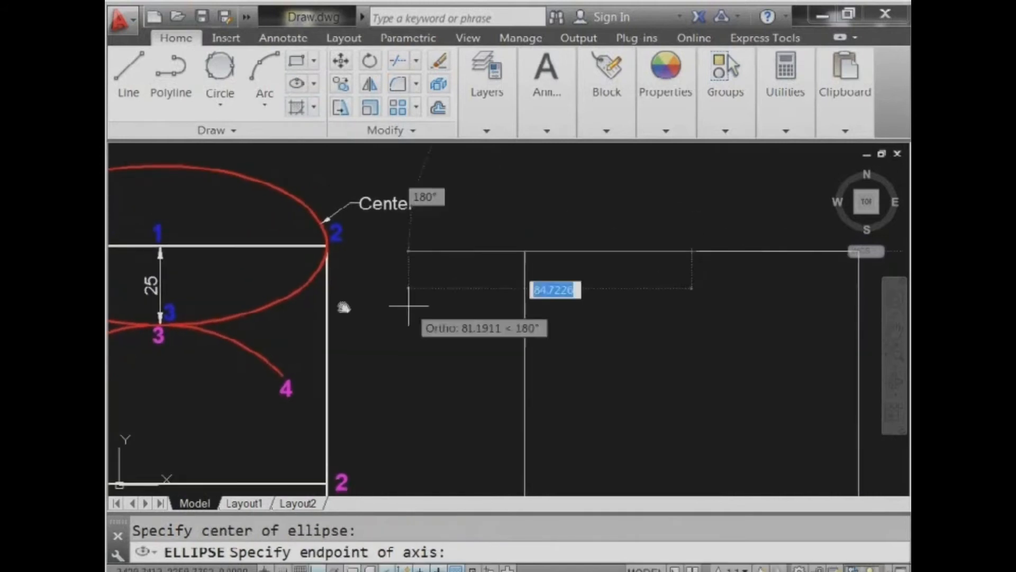
pyautogui.scroll(-2, 320, 338)
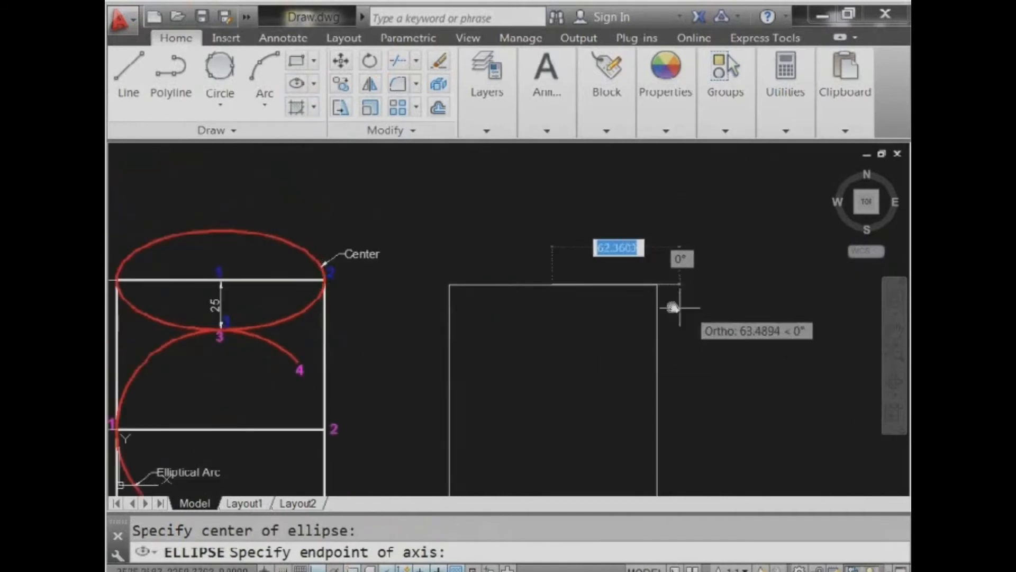
pyautogui.click(656, 284)
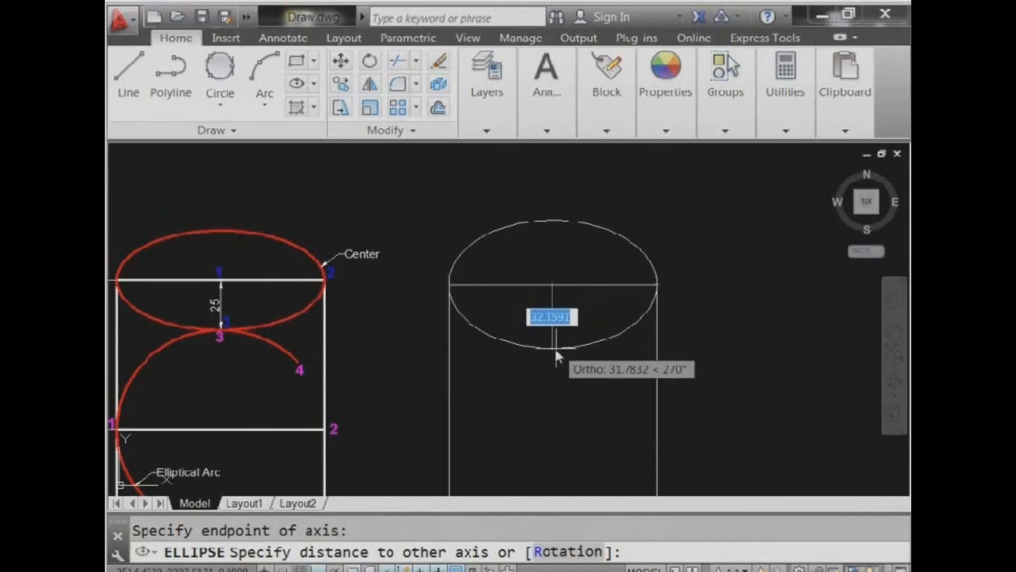
pyautogui.write('25')
pyautogui.press('Return')
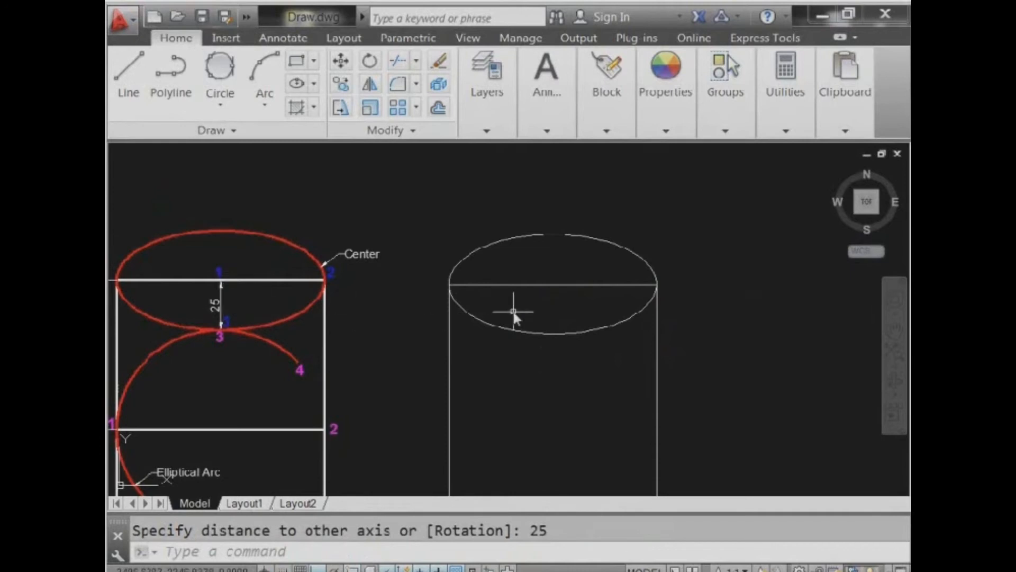
# - Draw an Axis, End ellipse spanning both endpoints of the practice rectangle's bottom edge, with the other axis distance 25
pyautogui.moveTo(533, 373)
pyautogui.mouseDown(button='middle')
pyautogui.moveTo(579, 217)
pyautogui.moveTo(556, 215)
pyautogui.mouseUp(button='middle')
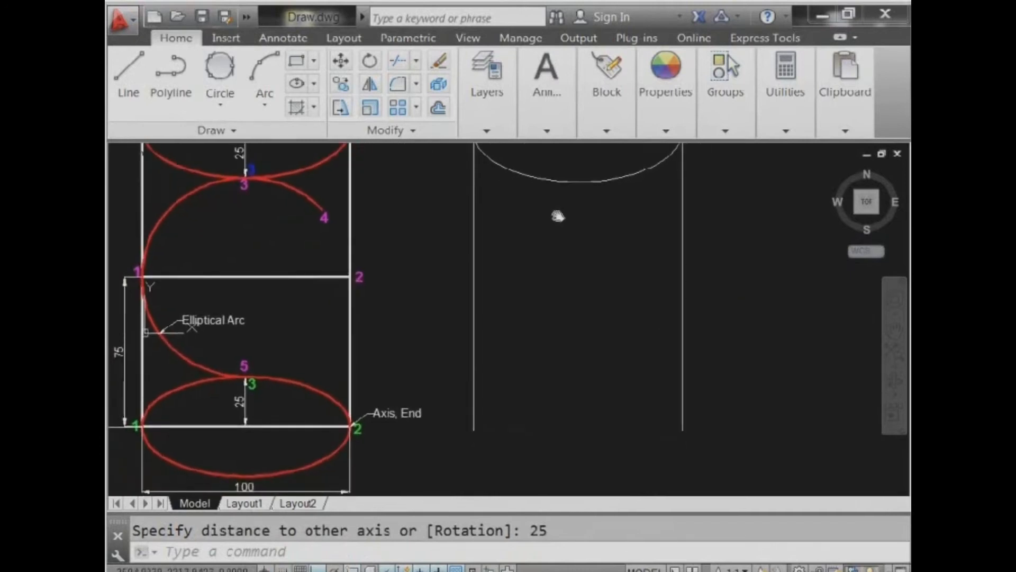
pyautogui.moveTo(546, 324)
pyautogui.mouseDown(button='middle')
pyautogui.moveTo(595, 250)
pyautogui.moveTo(621, 255)
pyautogui.mouseUp(button='middle')
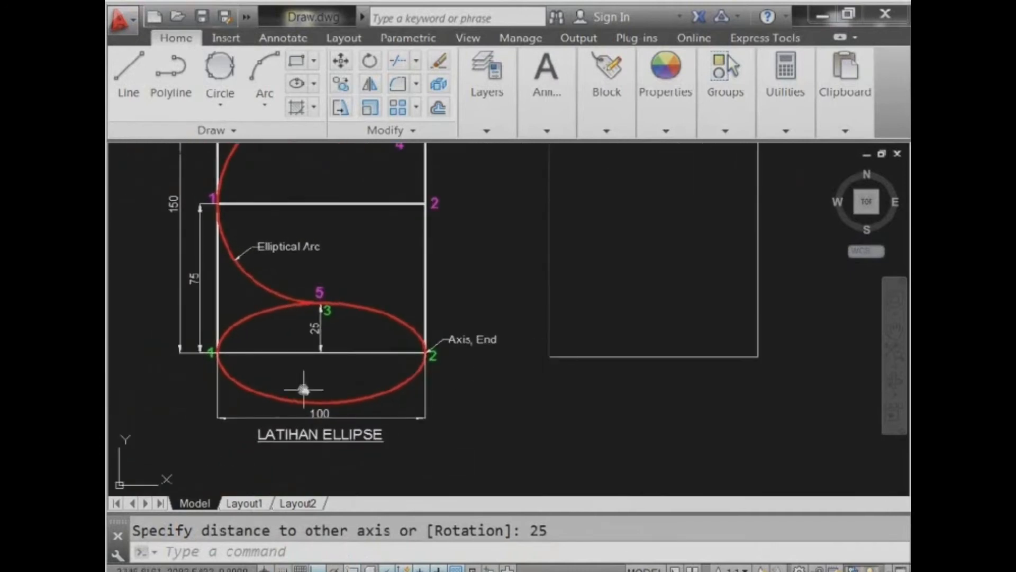
pyautogui.moveTo(304, 387)
pyautogui.mouseDown(button='middle')
pyautogui.moveTo(422, 361)
pyautogui.moveTo(447, 374)
pyautogui.mouseUp(button='middle')
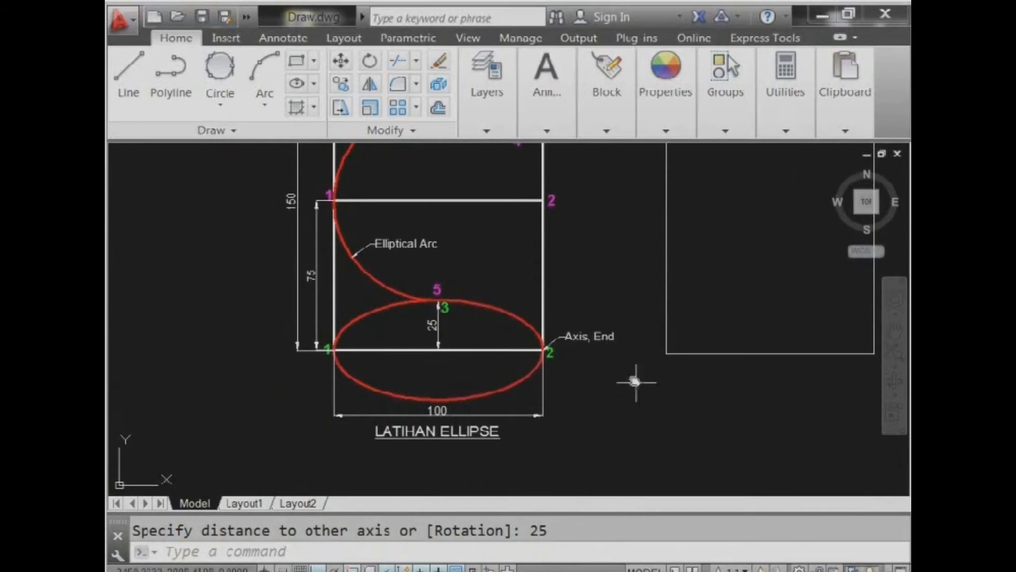
pyautogui.moveTo(636, 380)
pyautogui.mouseDown(button='middle')
pyautogui.moveTo(511, 438)
pyautogui.moveTo(411, 442)
pyautogui.moveTo(433, 431)
pyautogui.mouseUp(button='middle')
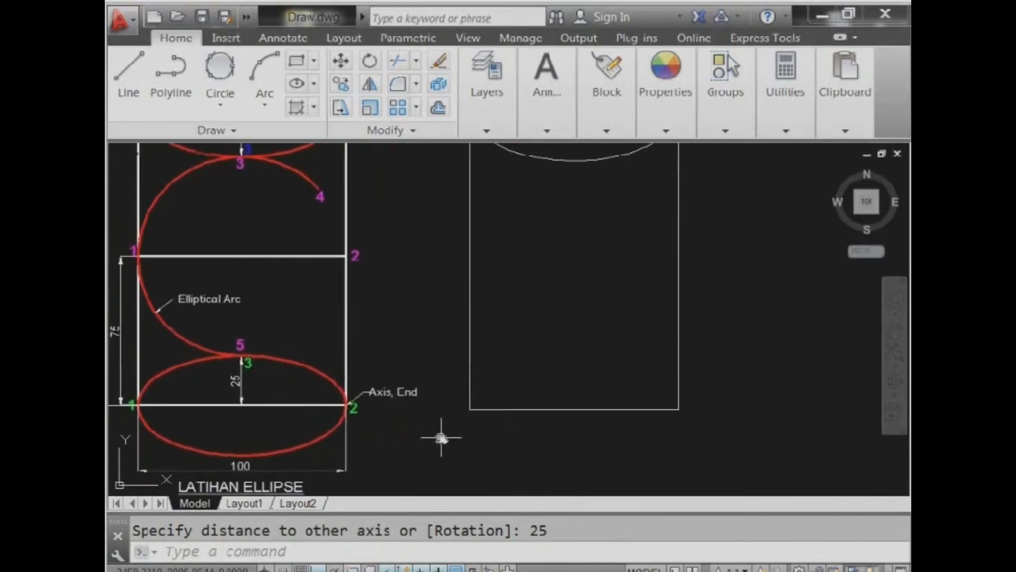
pyautogui.click(314, 84)
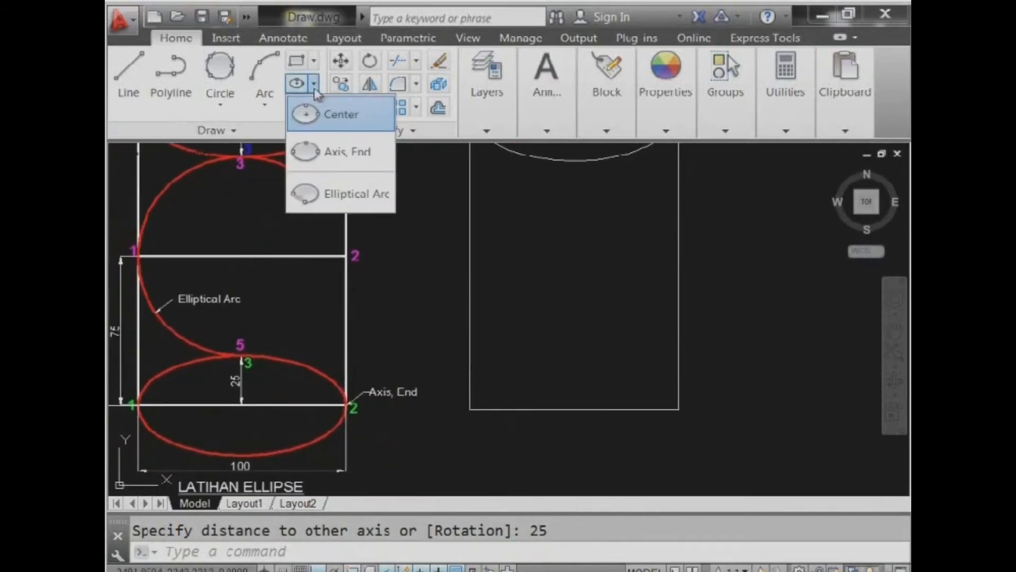
pyautogui.click(318, 150)
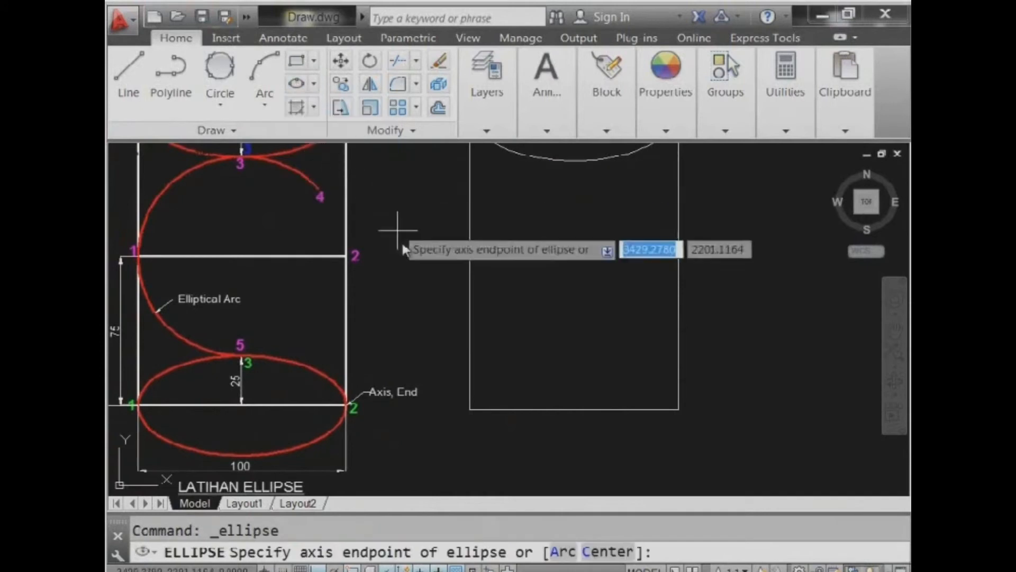
pyautogui.click(469, 411)
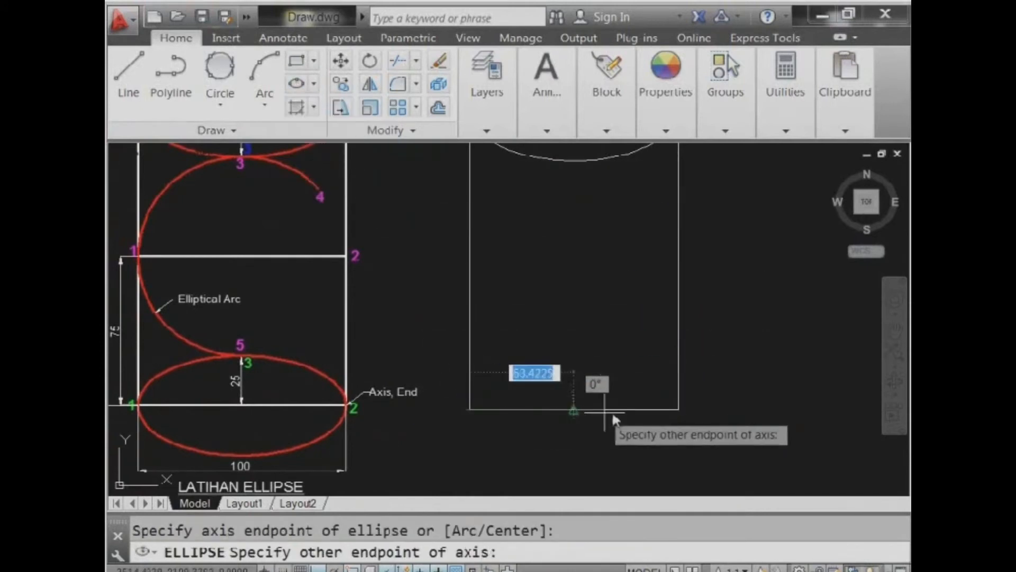
pyautogui.click(677, 410)
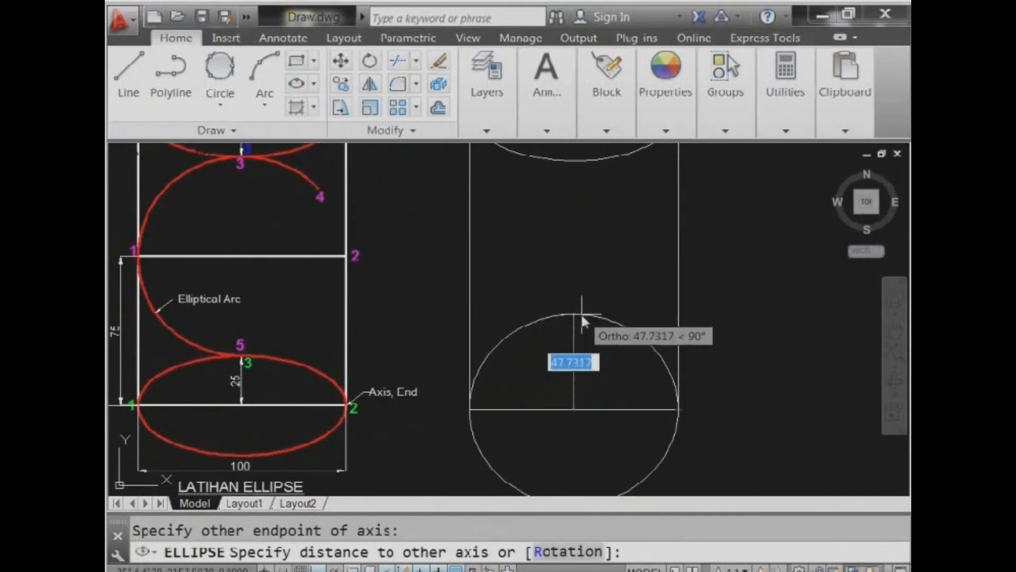
pyautogui.write('25')
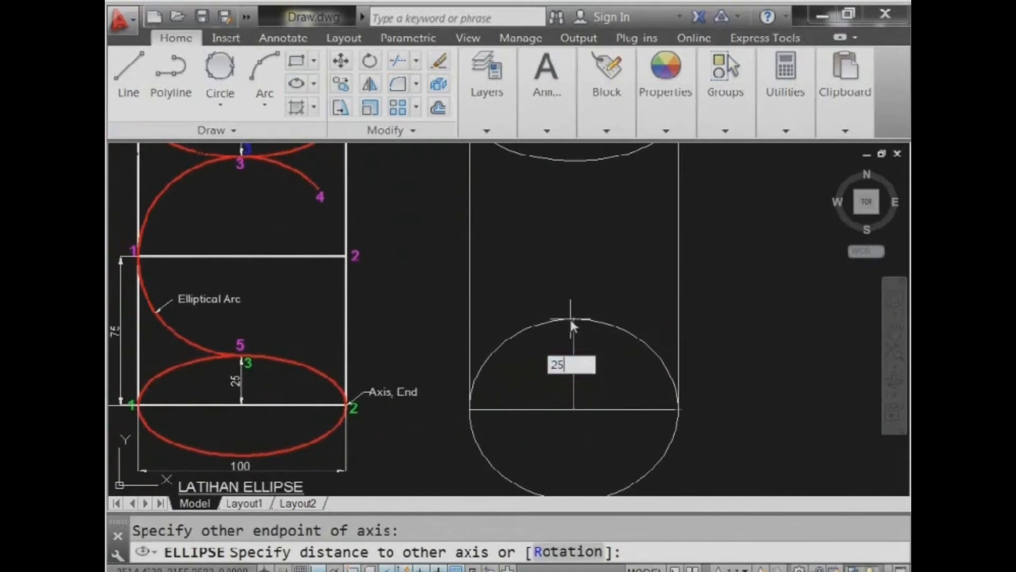
pyautogui.press('Return')
# - Draw a horizontal line connecting the midpoints of the practice rectangle's two vertical sides
pyautogui.scroll(2, 562, 365)
pyautogui.moveTo(565, 366); pyautogui.dragTo(648, 326, button='middle')
pyautogui.scroll(-2, 647, 326)
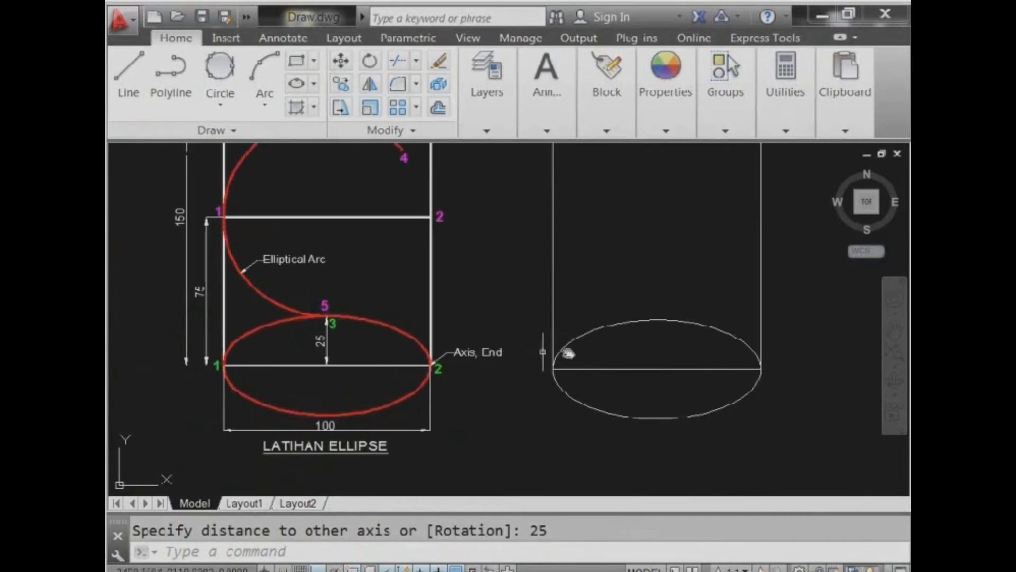
pyautogui.moveTo(588, 355)
pyautogui.mouseDown(button='middle')
pyautogui.moveTo(572, 410)
pyautogui.moveTo(554, 415)
pyautogui.mouseUp(button='middle')
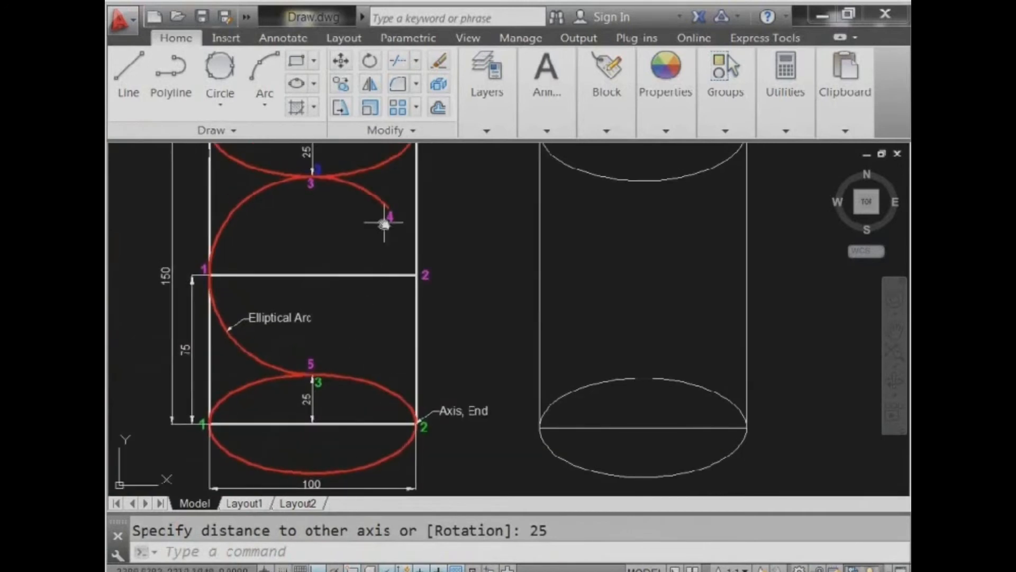
pyautogui.click(129, 71)
pyautogui.click(539, 279)
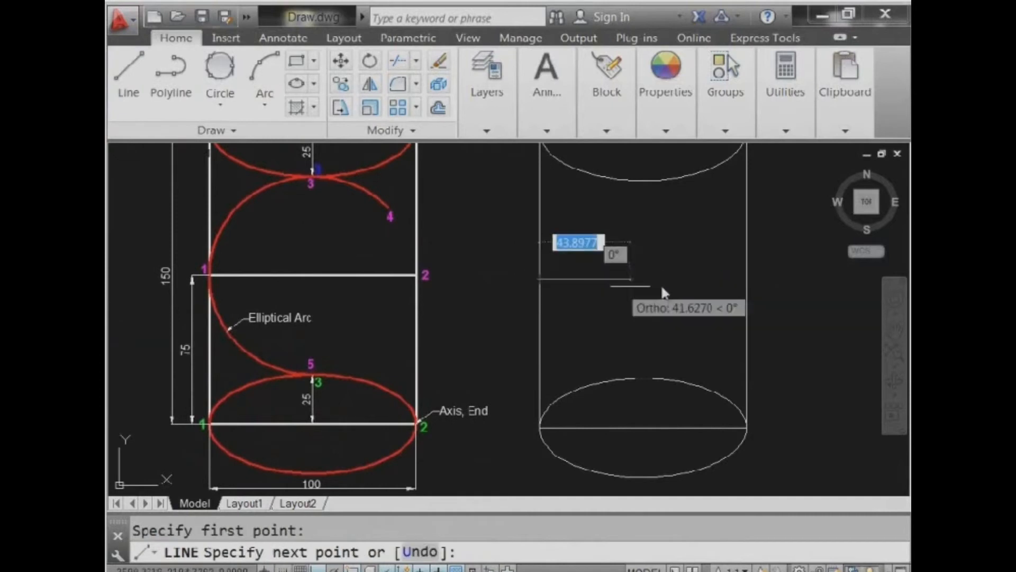
pyautogui.click(747, 279)
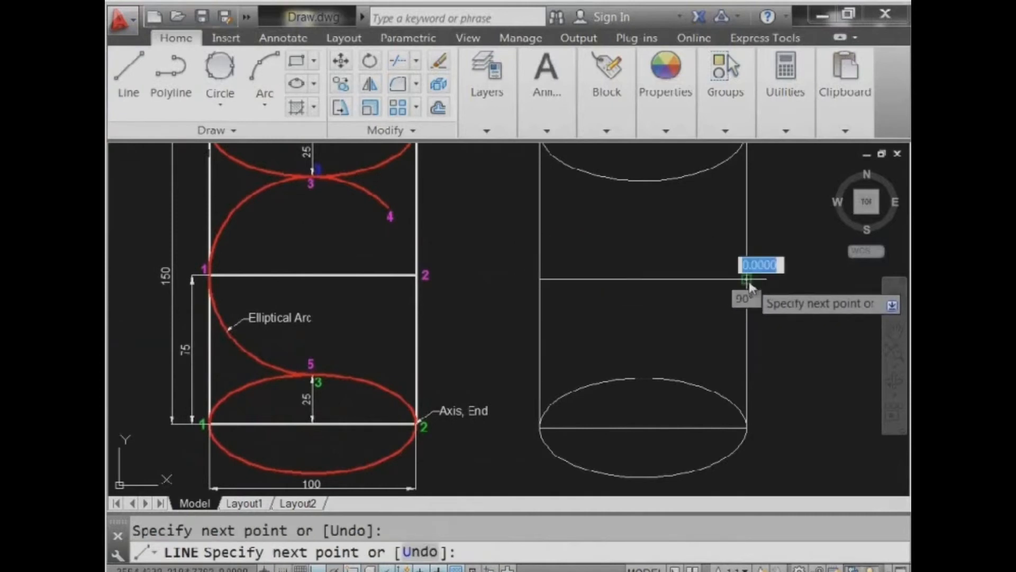
pyautogui.press('Escape')
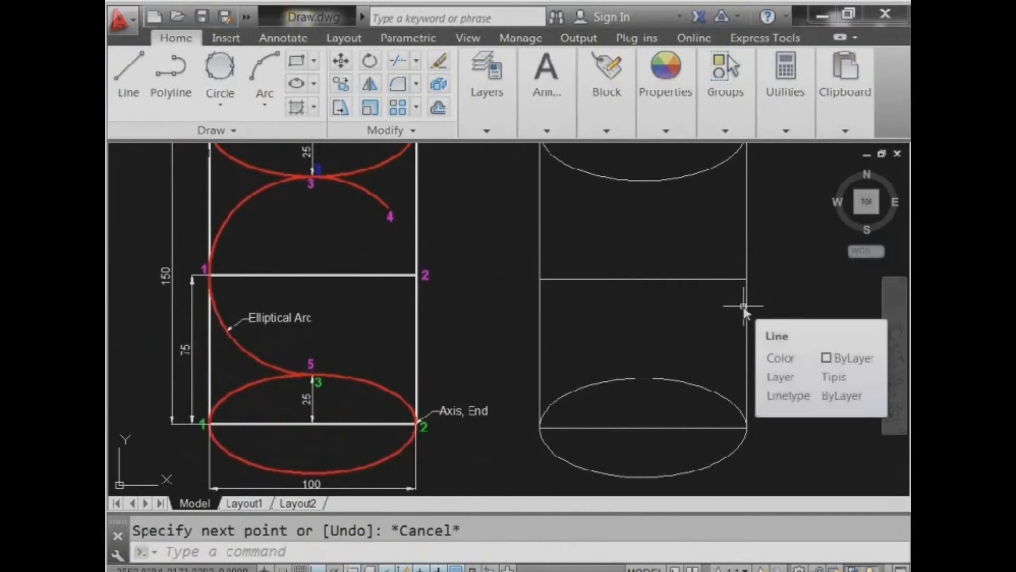
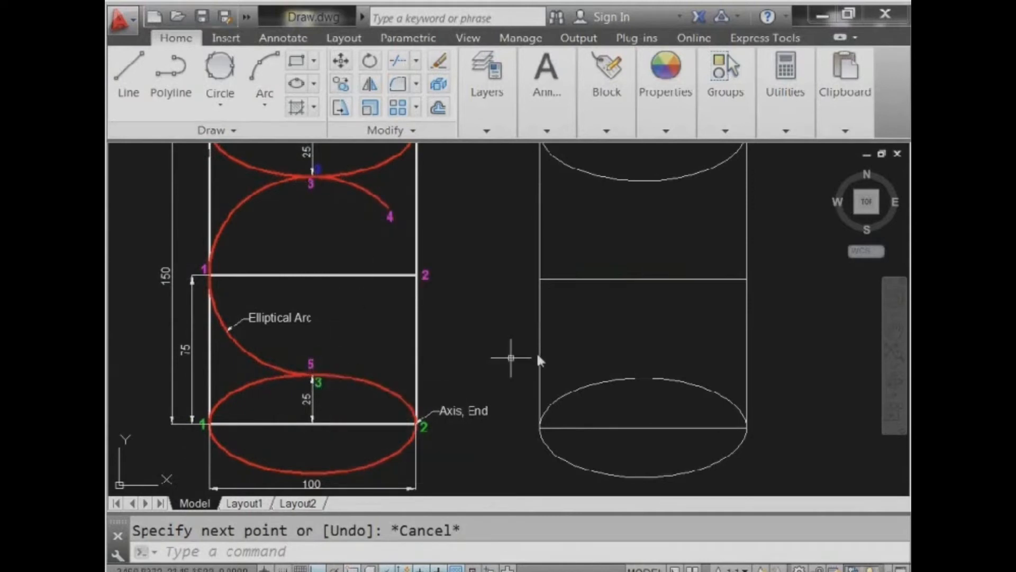
# - Draw an Elliptical Arc on the middle line's endpoints, reaching the upper ellipse's lowest point, running from reference point 4's position to the lower ellipse's top
pyautogui.click(313, 84)
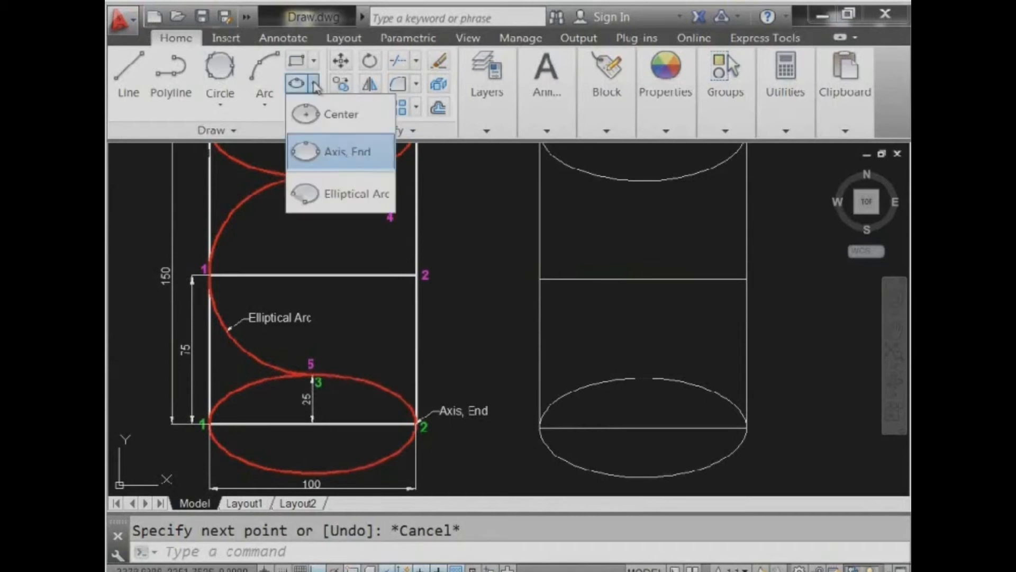
pyautogui.click(340, 206)
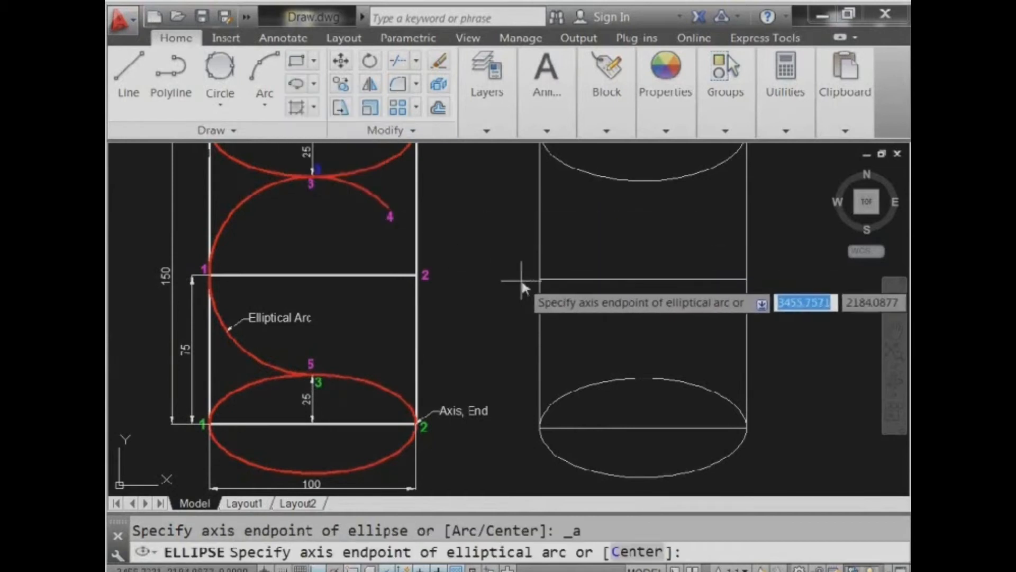
pyautogui.click(539, 279)
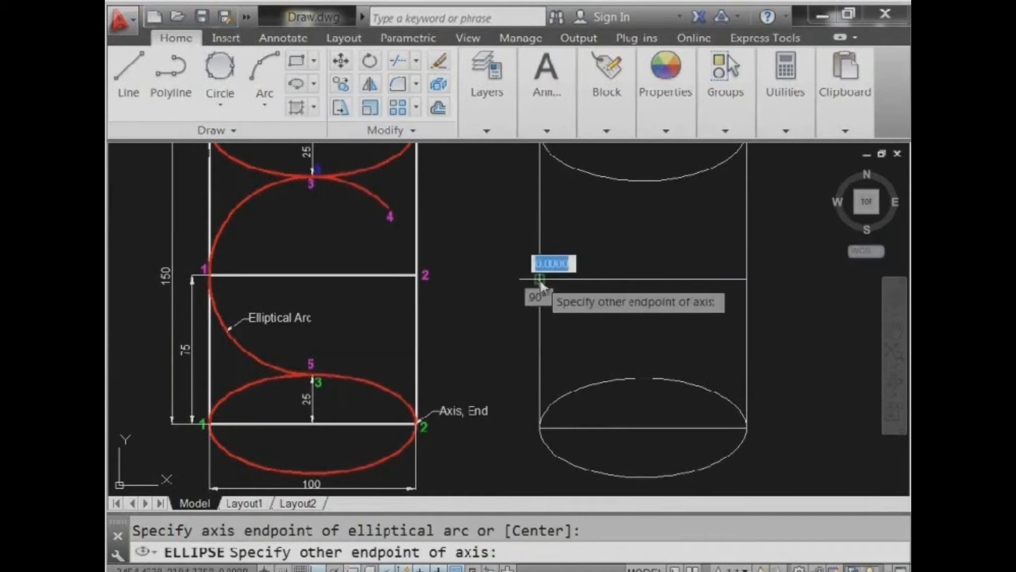
pyautogui.click(746, 279)
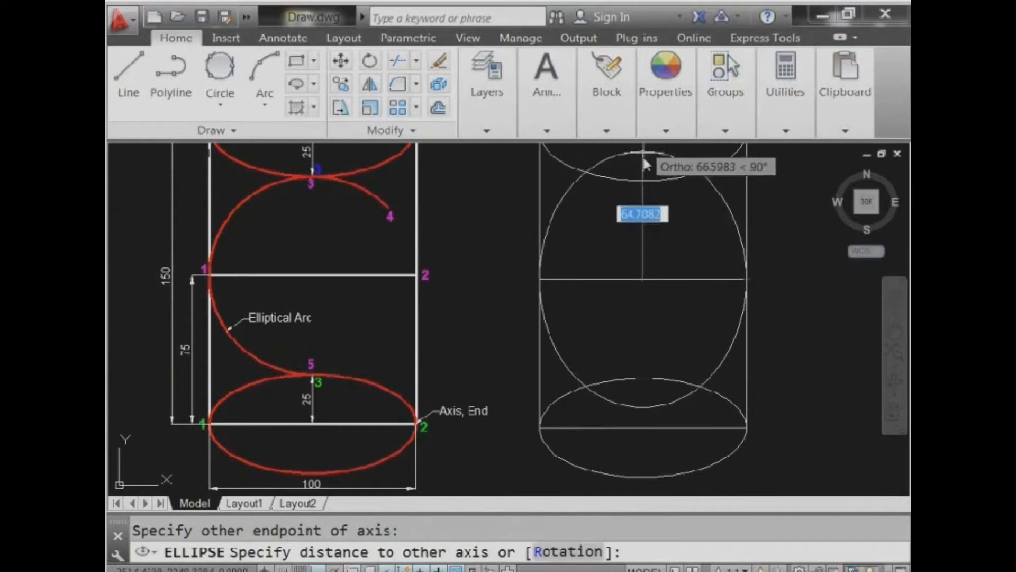
pyautogui.click(643, 183)
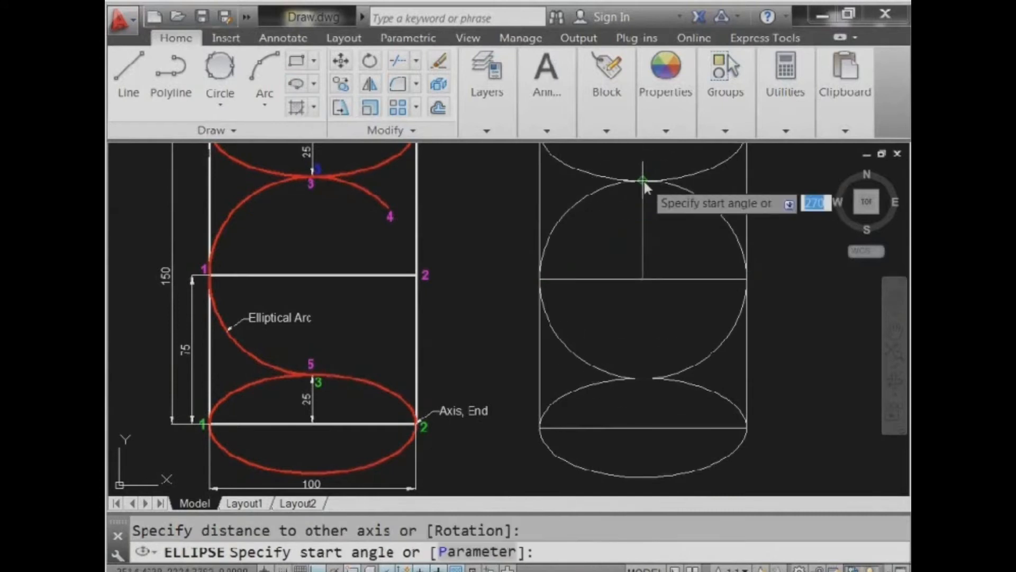
pyautogui.scroll(-1, 721, 218)
pyautogui.click(682, 283)
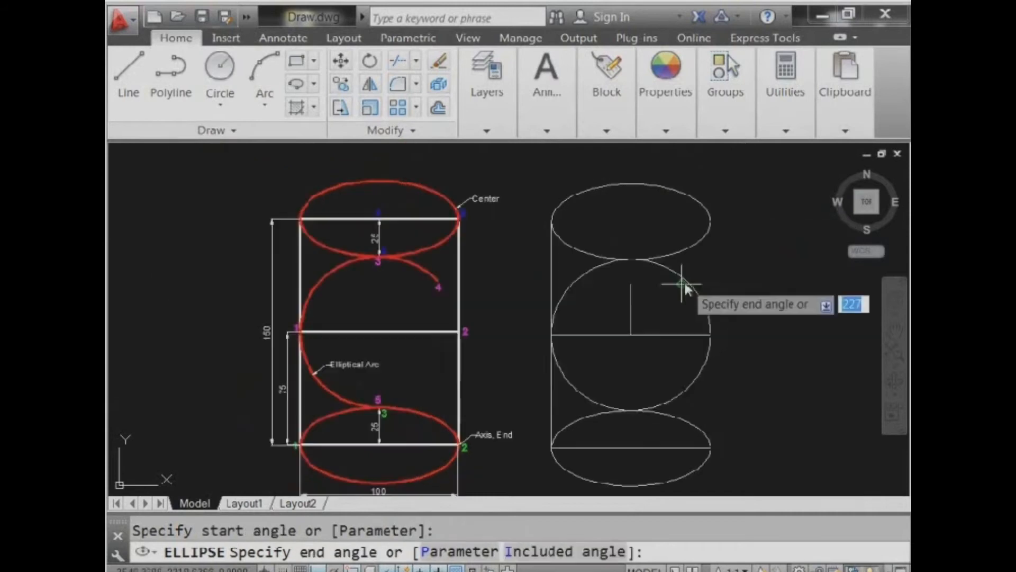
pyautogui.click(633, 413)
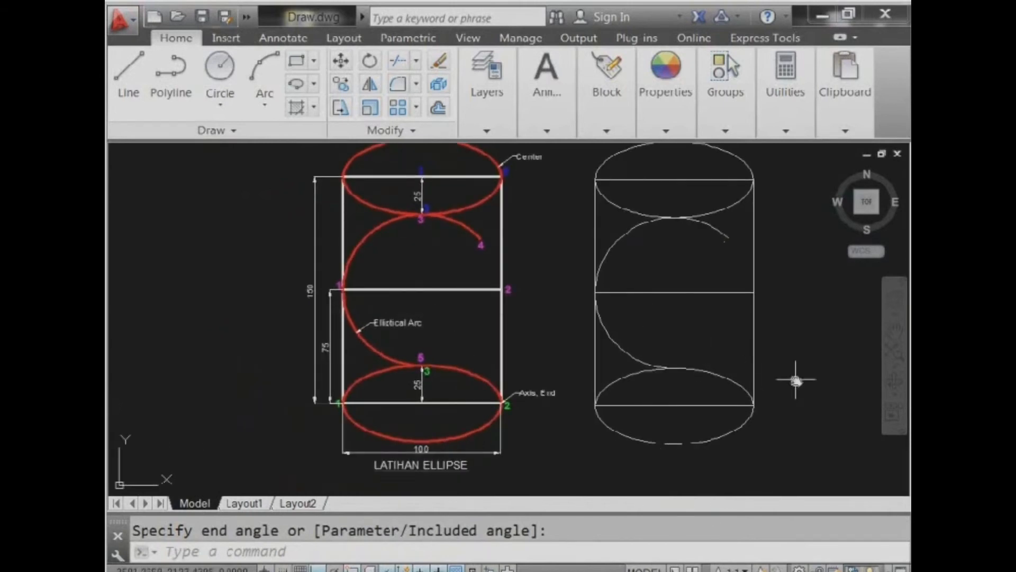
pyautogui.moveTo(796, 379); pyautogui.dragTo(790, 398, button='middle')
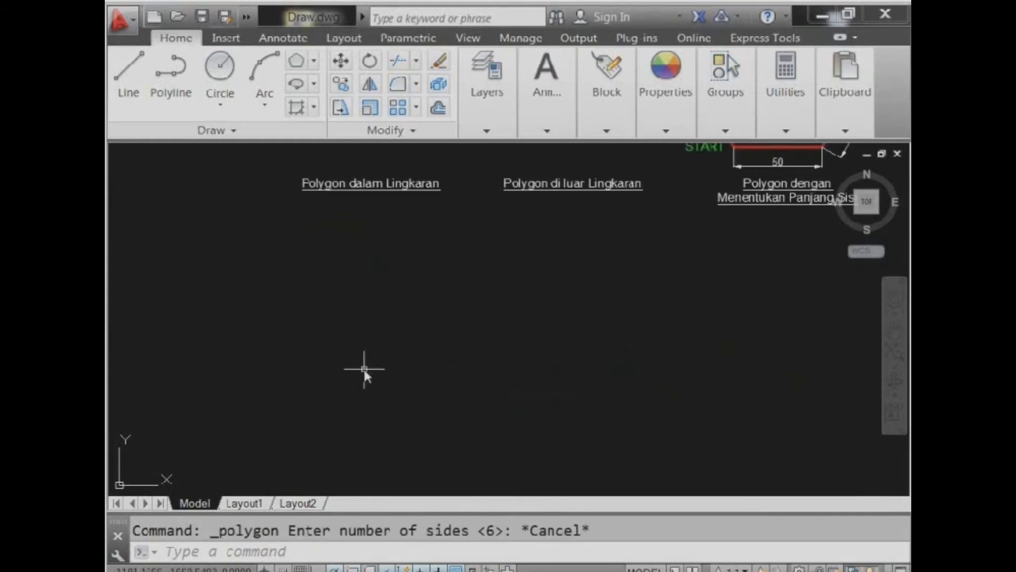
# - Draw a circle of radius 50 in the empty area below the Polygon dalam Lingkaran reference label
pyautogui.click(220, 69)
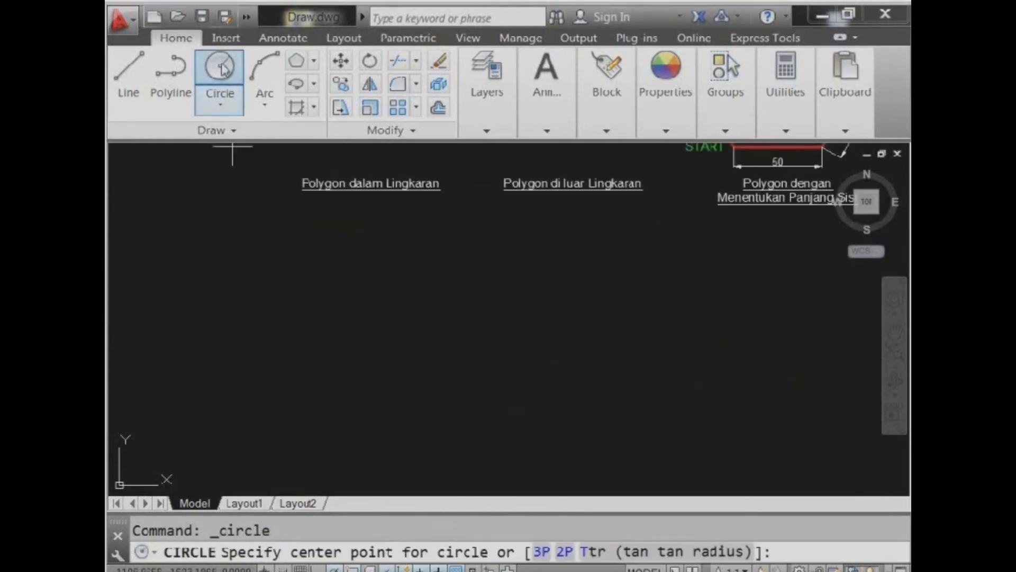
pyautogui.click(364, 339)
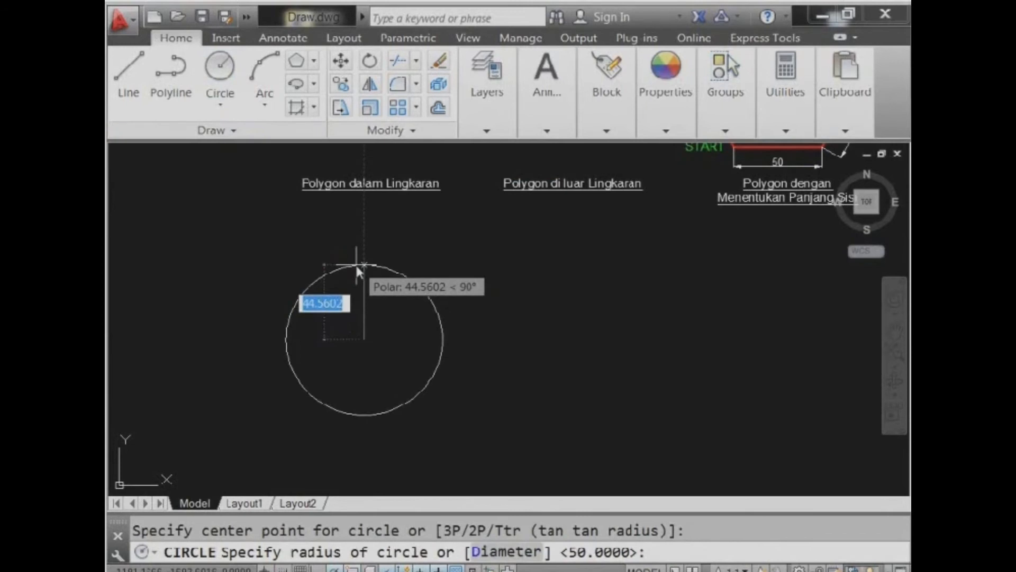
pyautogui.write('50')
pyautogui.press('Return')
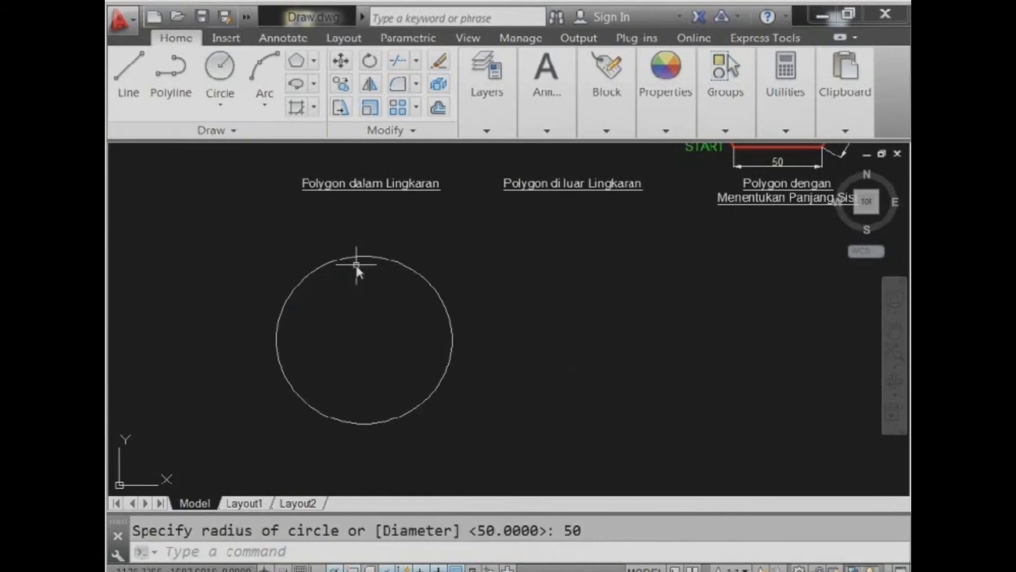
# - Draw a circle of radius 50 in the empty area below the Polygon di luar Lingkaran reference label
pyautogui.click(220, 68)
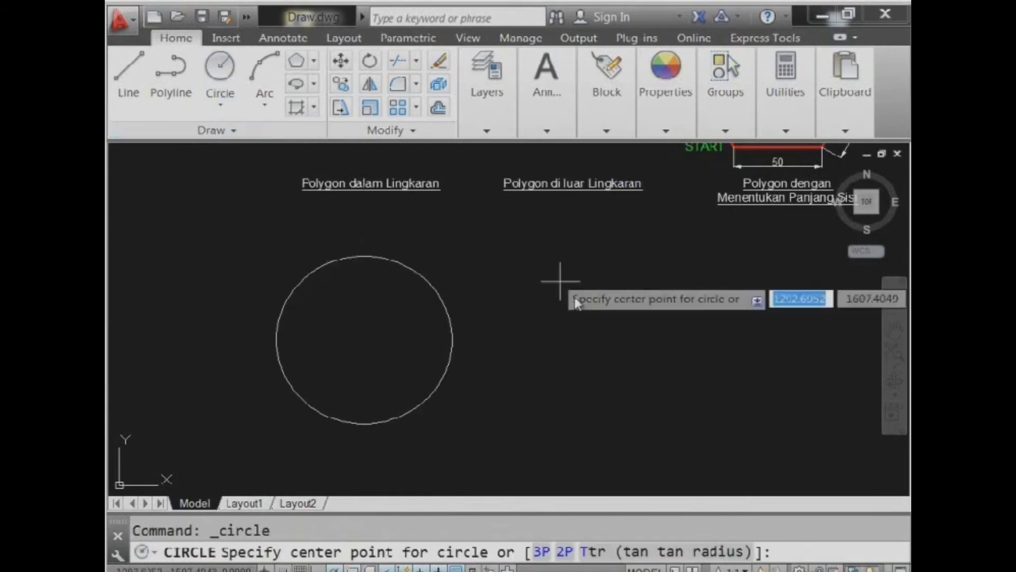
pyautogui.click(576, 339)
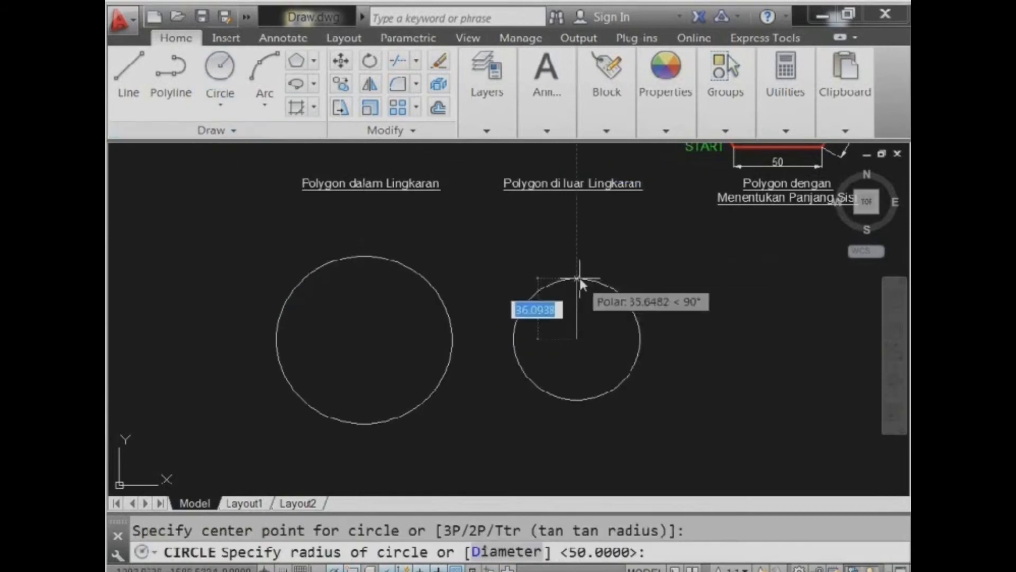
pyautogui.write('50')
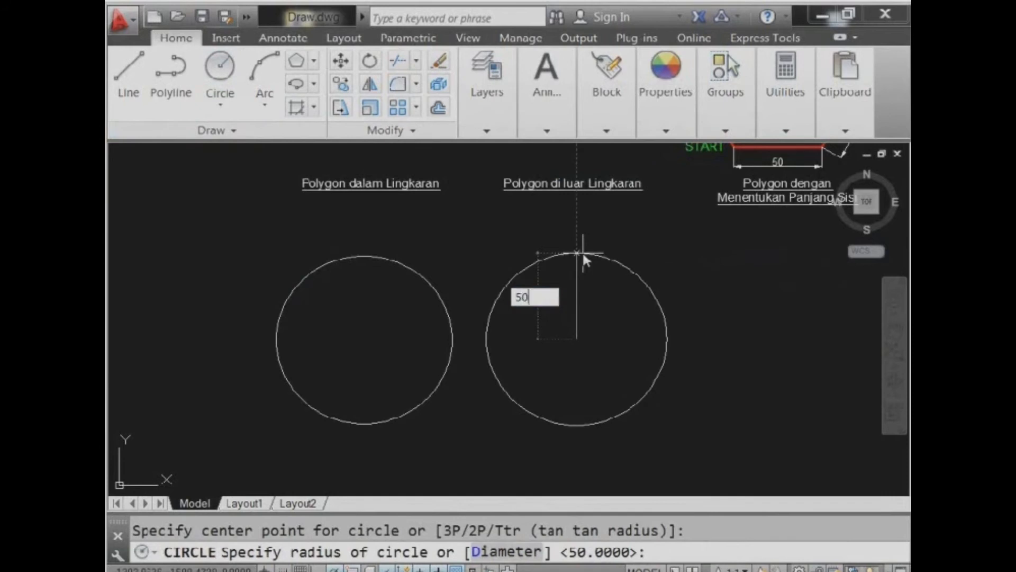
pyautogui.press('Return')
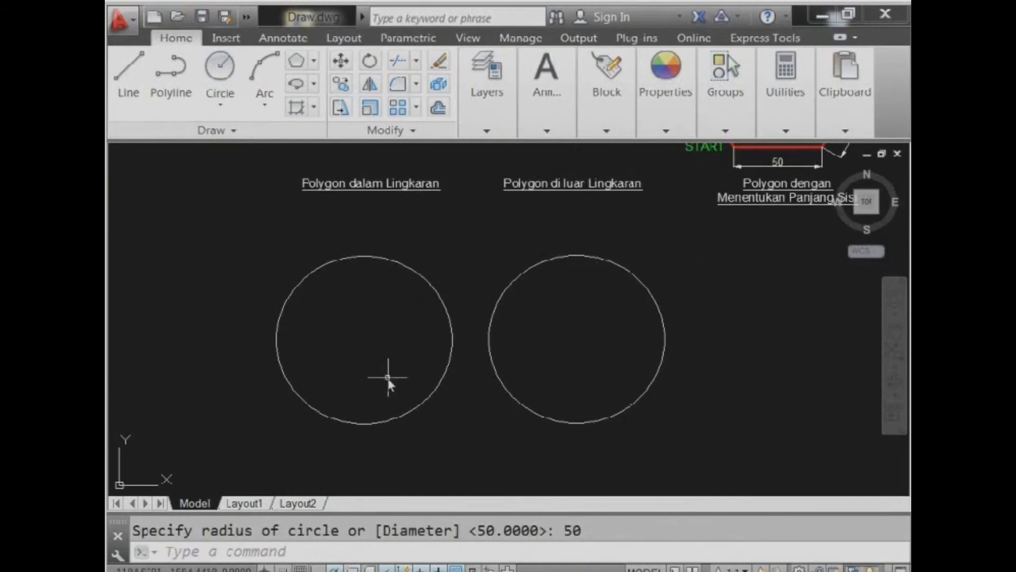
# - Draw a 6-sided polygon inscribed in the circle below the Polygon dalam Lingkaran label, centred on that circle with radius 50
pyautogui.moveTo(395, 347); pyautogui.dragTo(410, 513, button='middle')
pyautogui.moveTo(395, 289); pyautogui.dragTo(397, 347, button='middle')
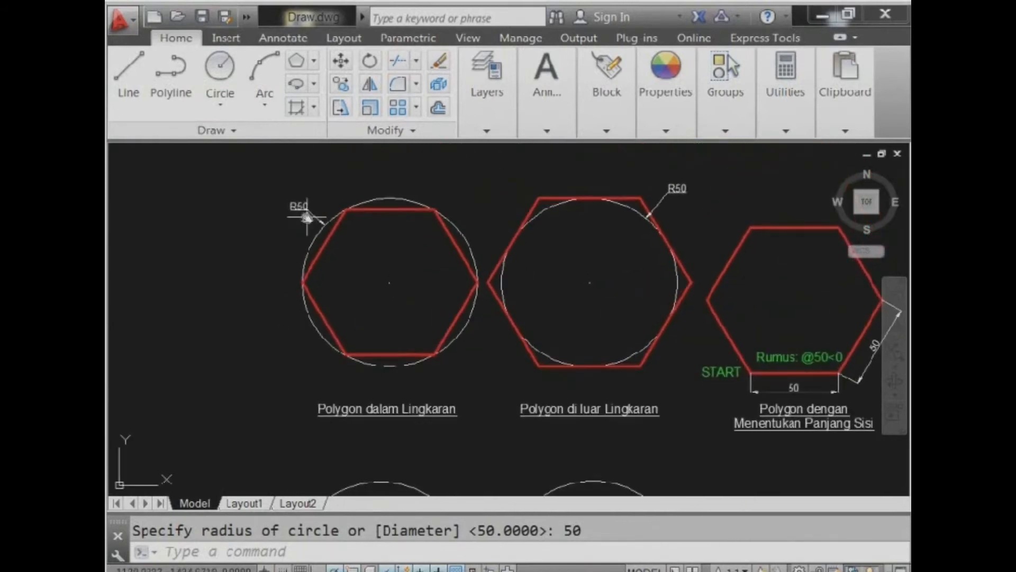
pyautogui.moveTo(685, 208); pyautogui.dragTo(726, 17, button='middle')
pyautogui.click(314, 59)
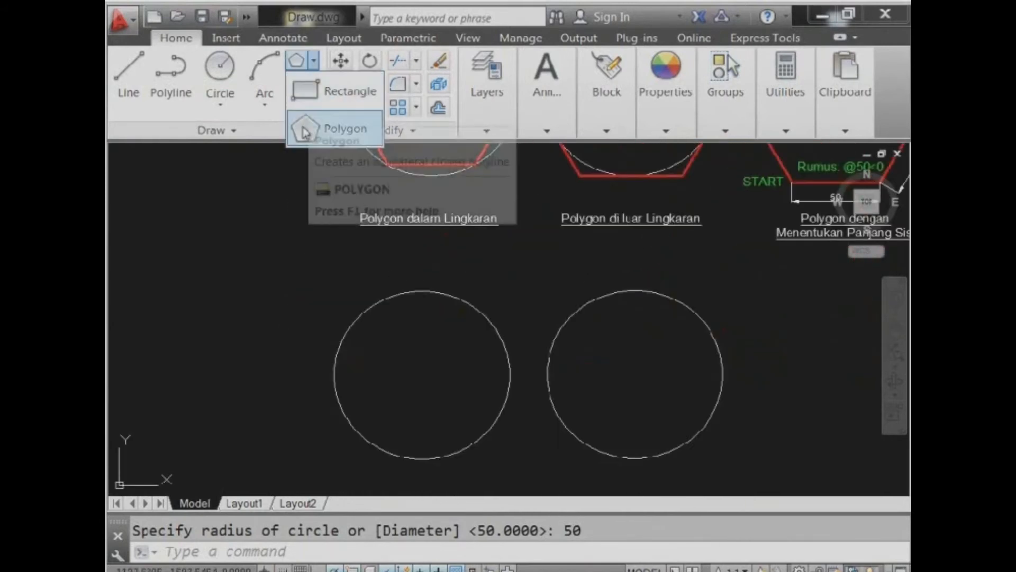
pyautogui.click(337, 135)
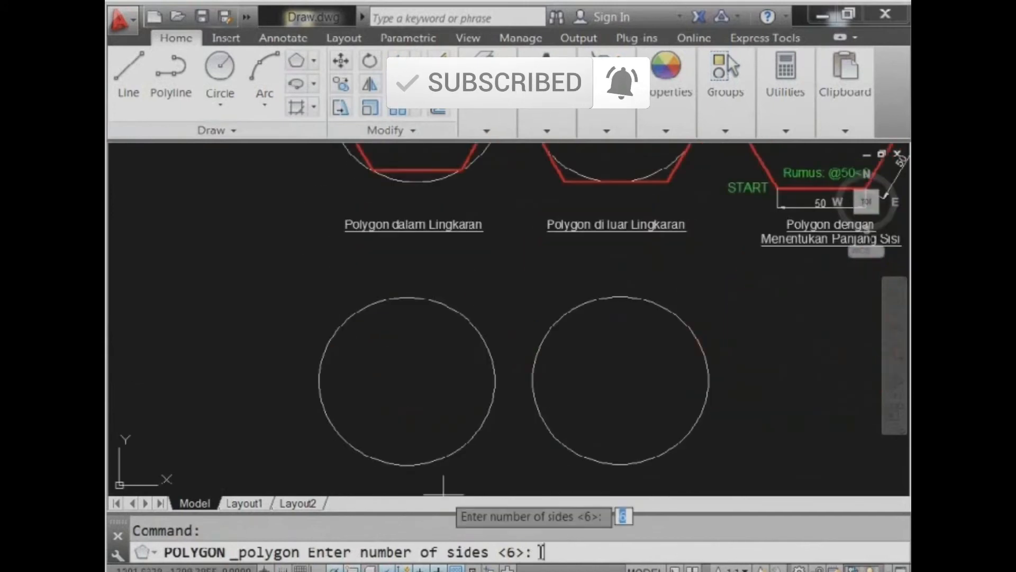
pyautogui.write('6')
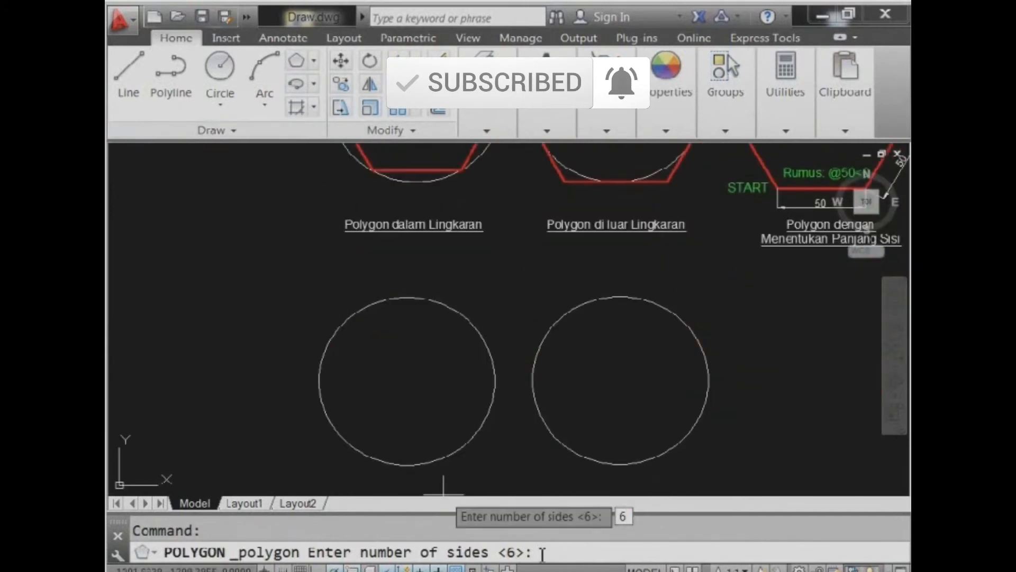
pyautogui.press('Return')
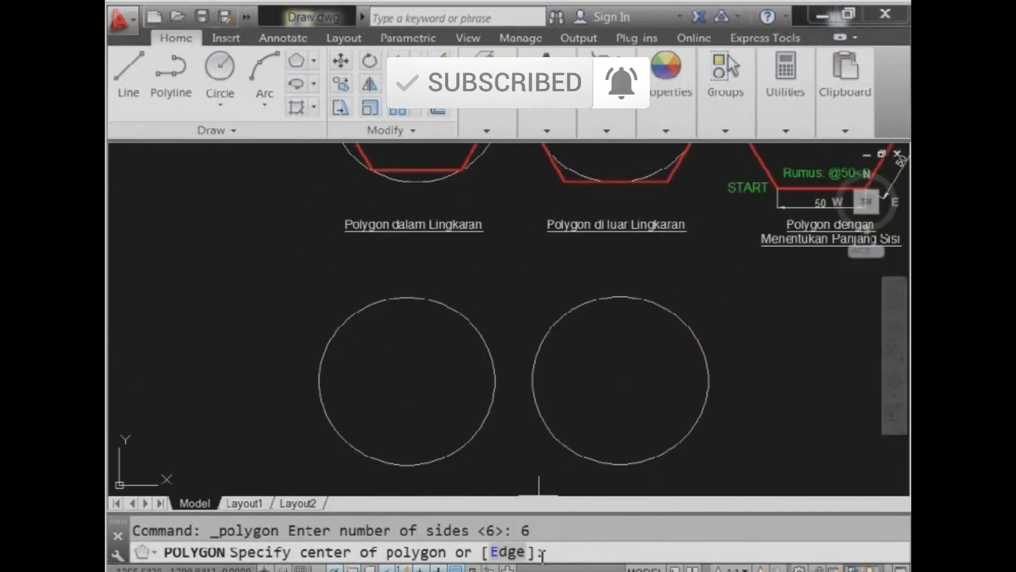
pyautogui.click(407, 381)
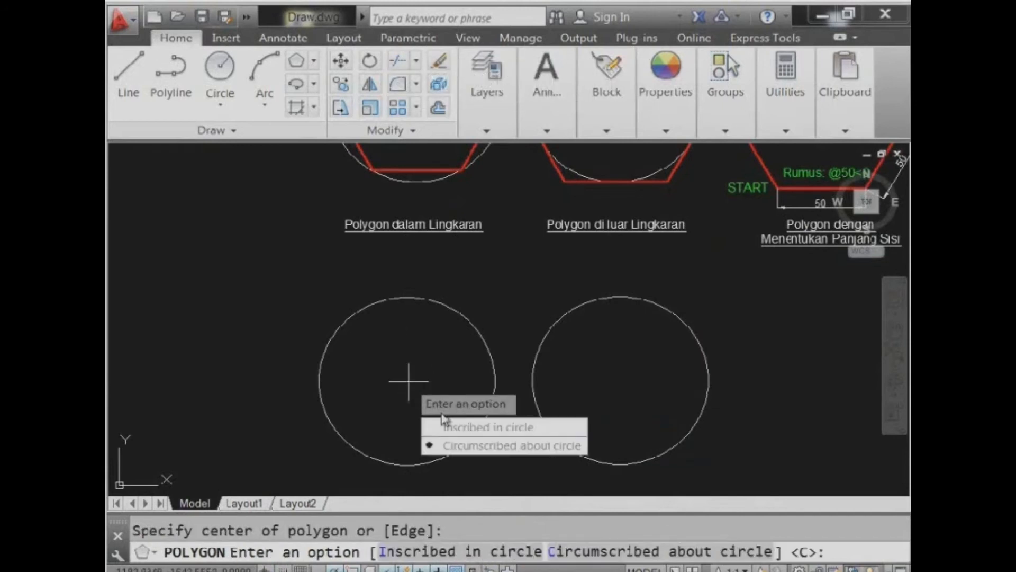
pyautogui.click(501, 427)
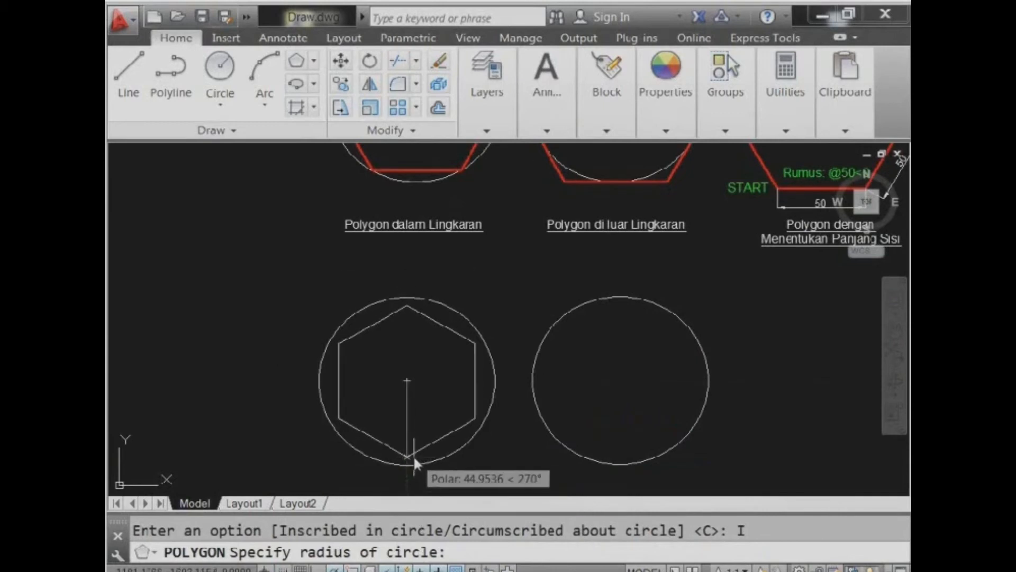
pyautogui.write('50')
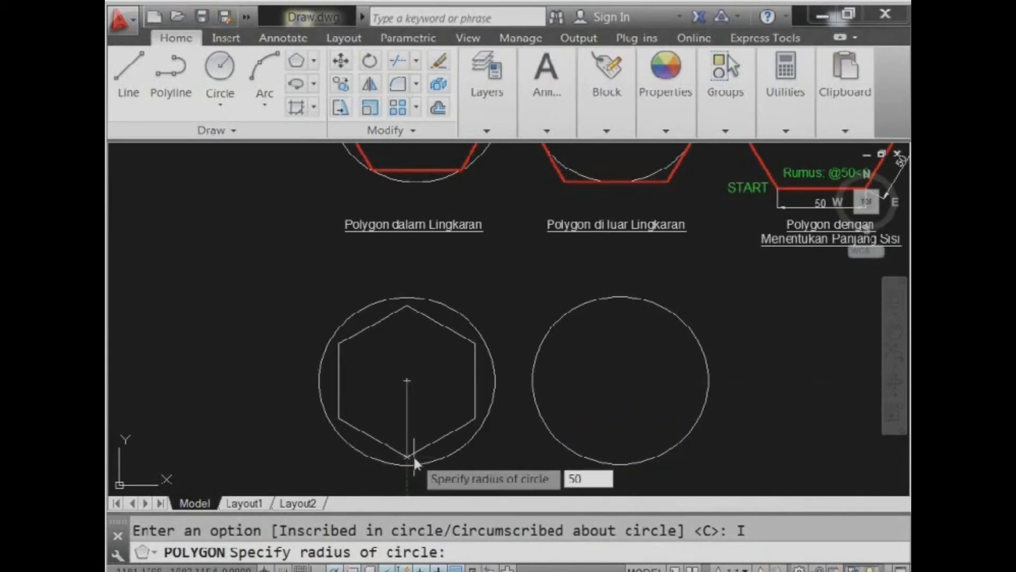
pyautogui.press('Return')
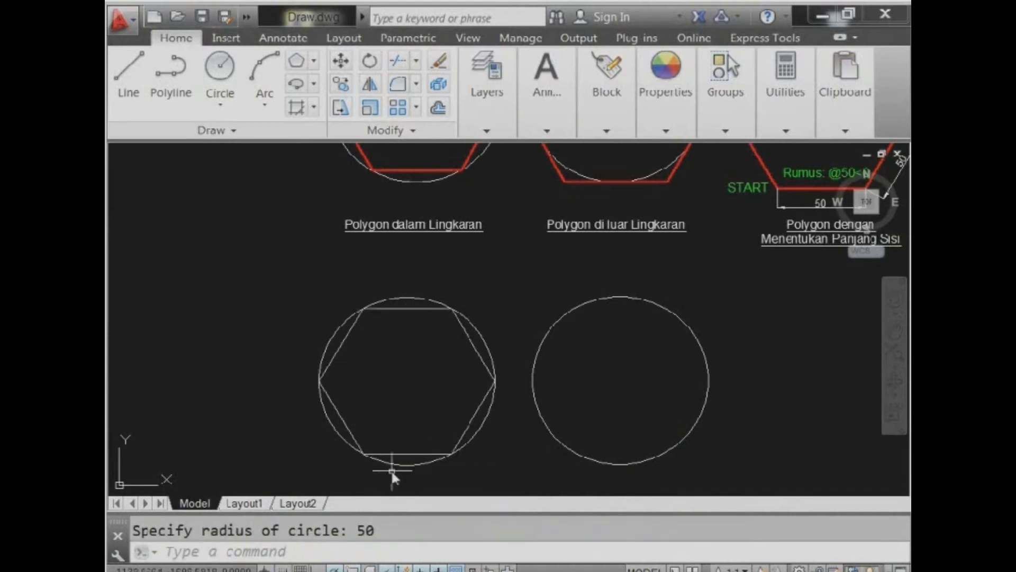
# - Draw a 6-sided polygon circumscribed about the circle below the Polygon di luar Lingkaran label, centred on that circle with radius 50
pyautogui.scroll(-3, 383, 374)
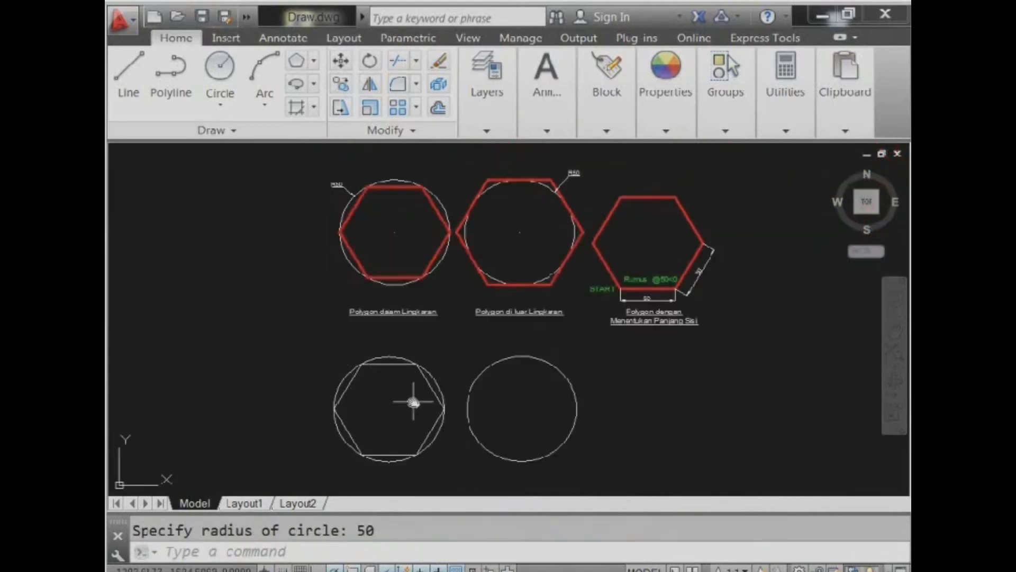
pyautogui.scroll(3, 503, 397)
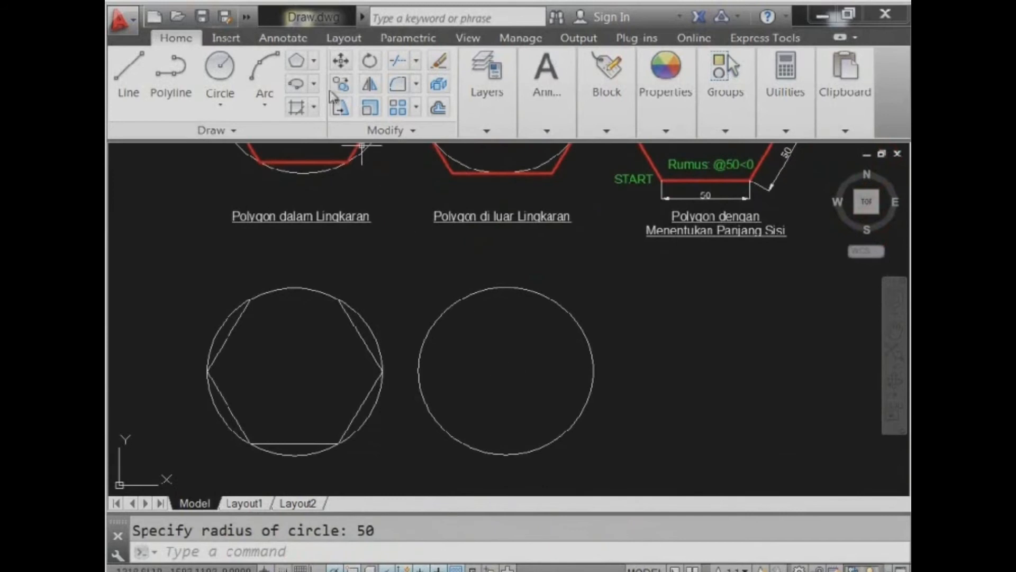
pyautogui.click(297, 60)
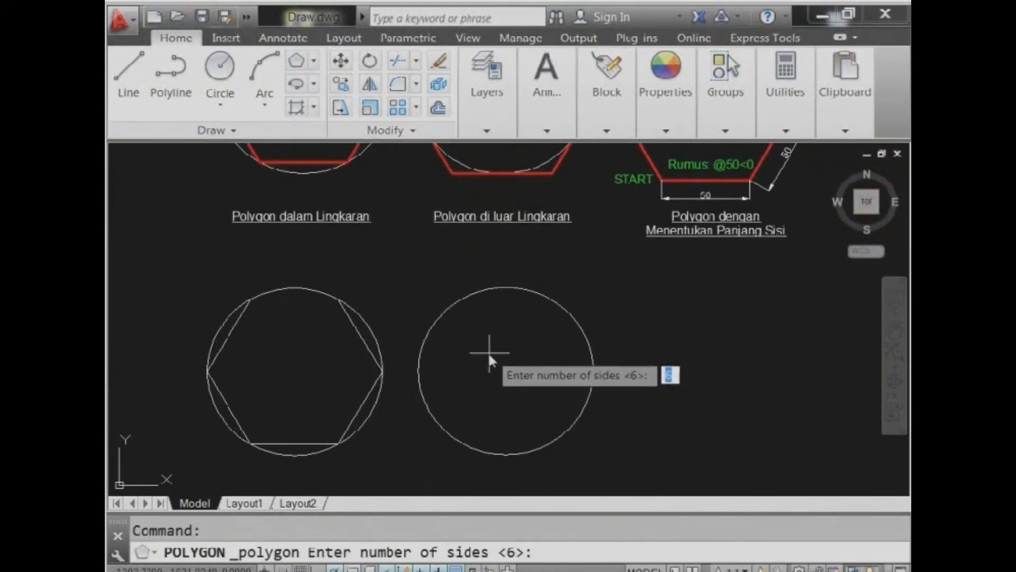
pyautogui.write('6')
pyautogui.press('Return')
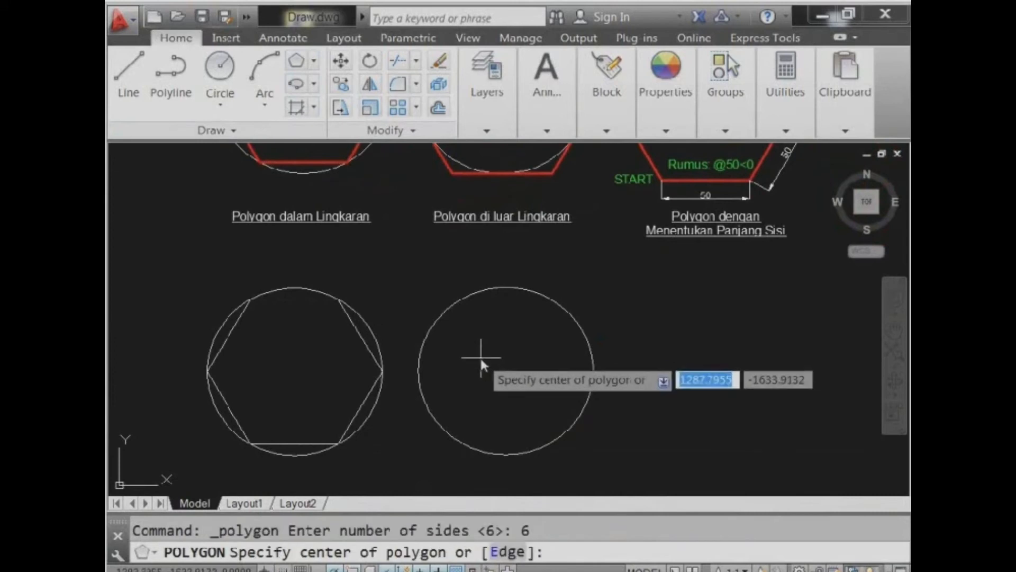
pyautogui.scroll(-4, 481, 358)
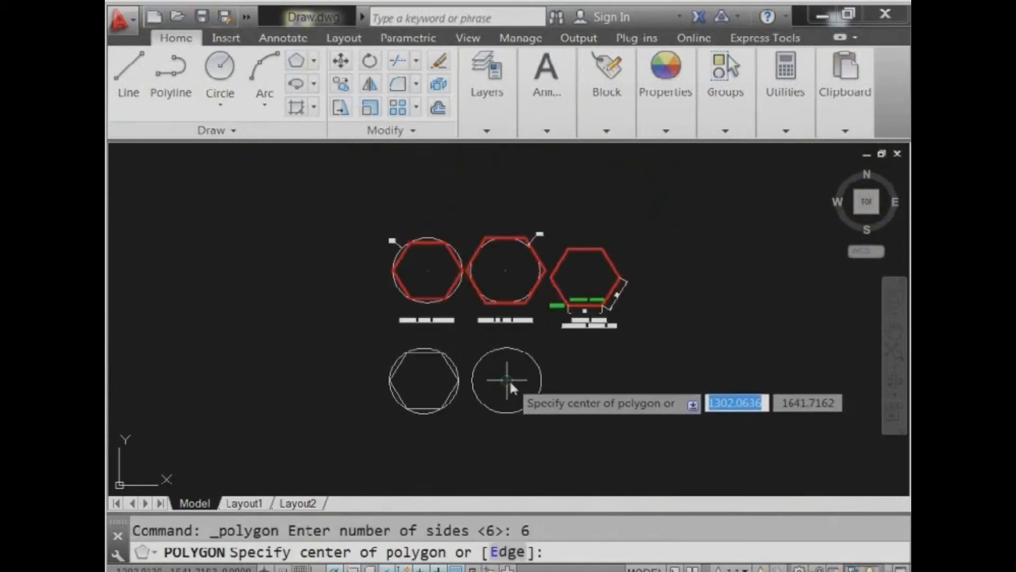
pyautogui.click(510, 382)
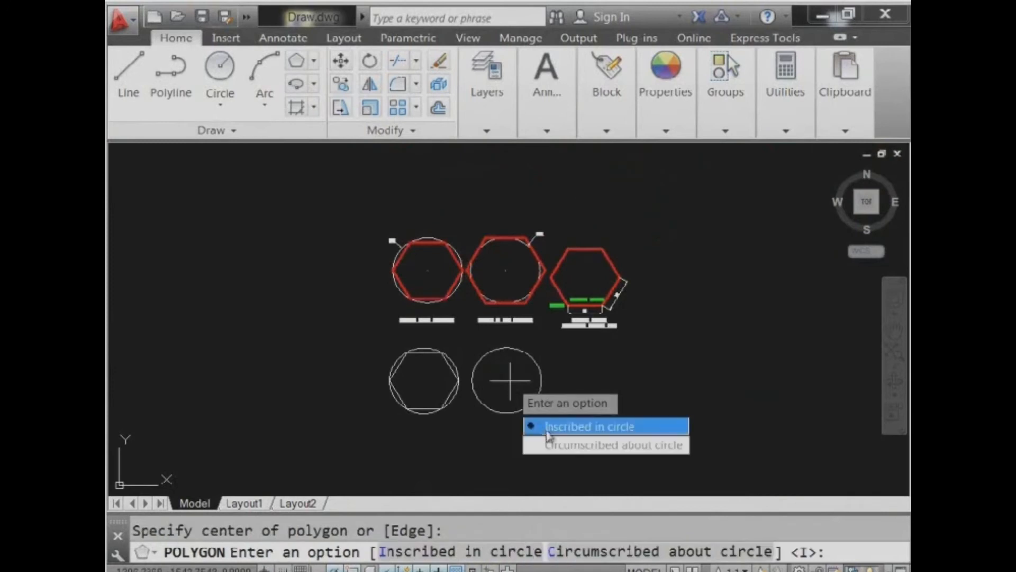
pyautogui.click(643, 447)
pyautogui.scroll(6, 492, 379)
pyautogui.scroll(-2, 492, 374)
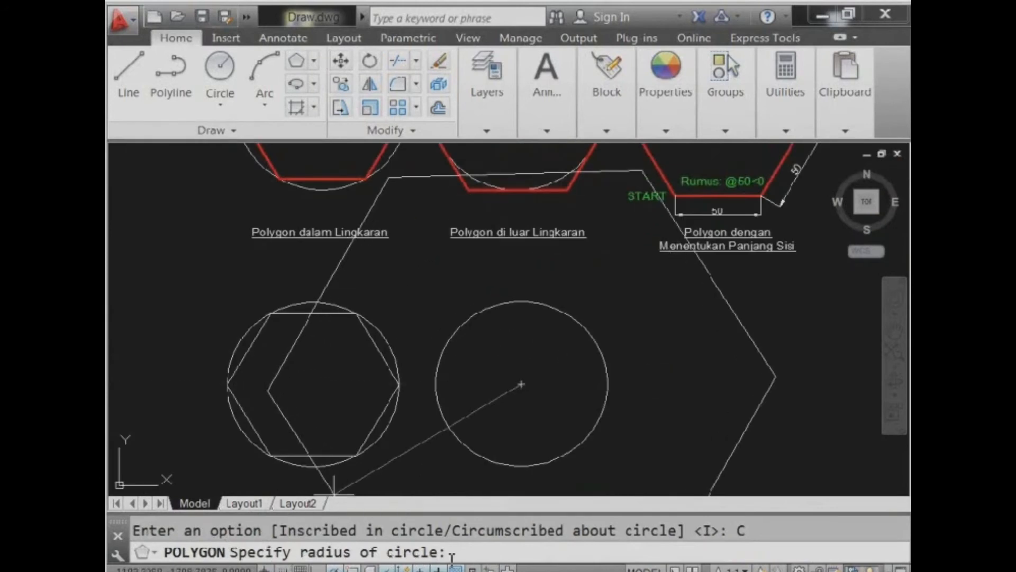
pyautogui.write('0')
pyautogui.press('Return')
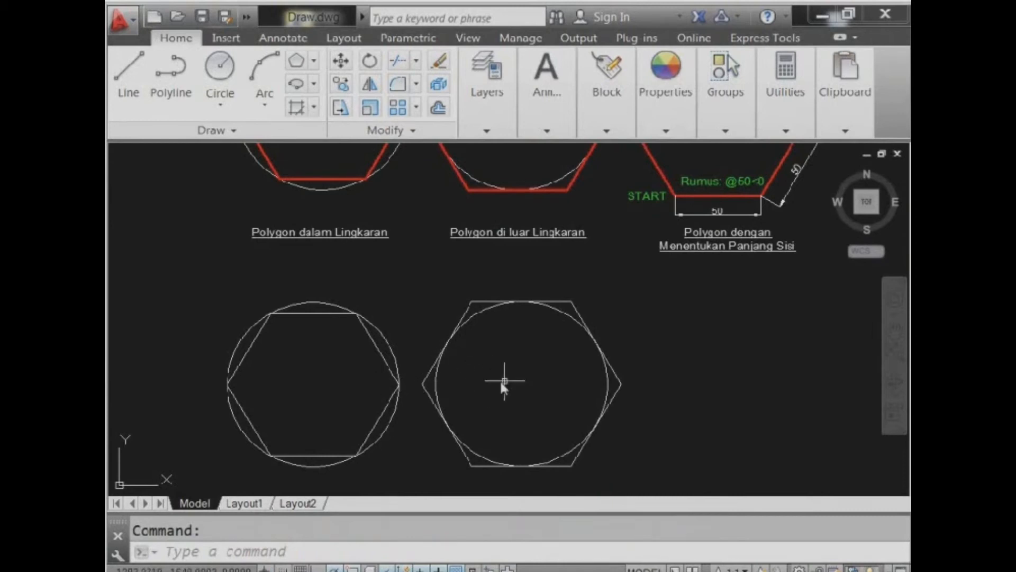
pyautogui.moveTo(599, 403); pyautogui.dragTo(345, 408, button='middle')
pyautogui.moveTo(488, 369); pyautogui.dragTo(540, 444, button='middle')
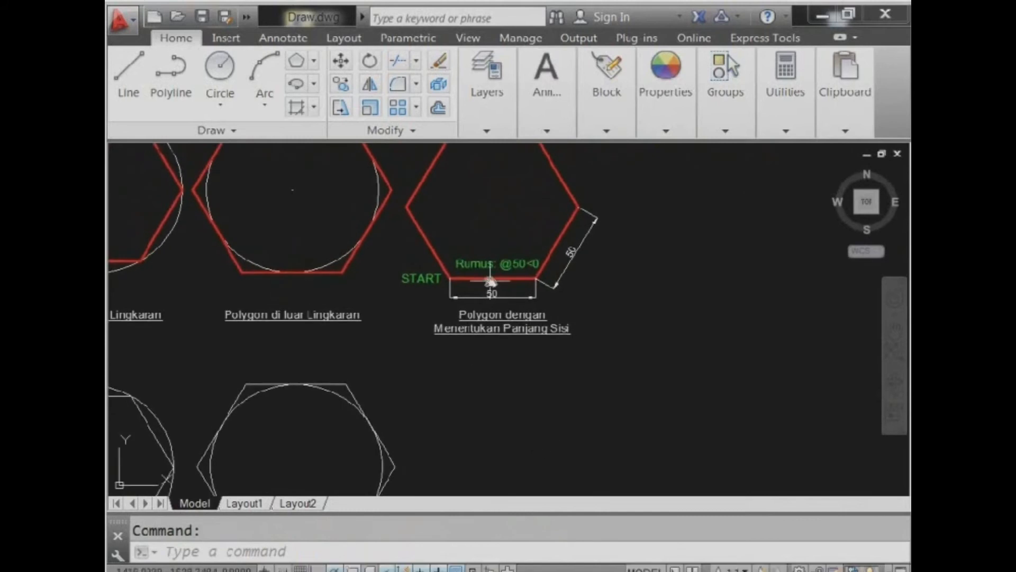
pyautogui.moveTo(490, 283); pyautogui.dragTo(513, 346, button='middle')
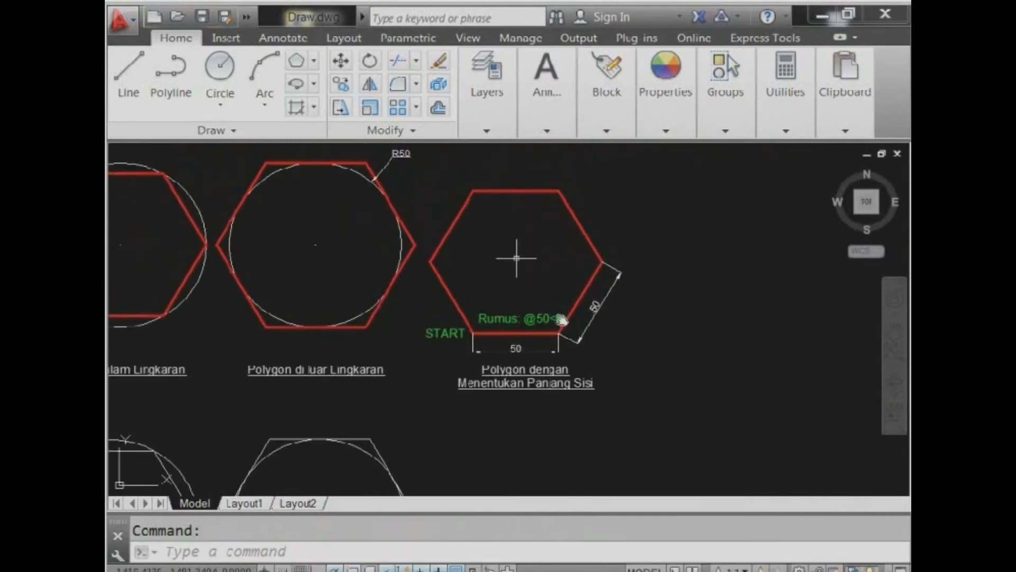
pyautogui.moveTo(565, 439); pyautogui.dragTo(591, 253, button='middle')
pyautogui.click(296, 60)
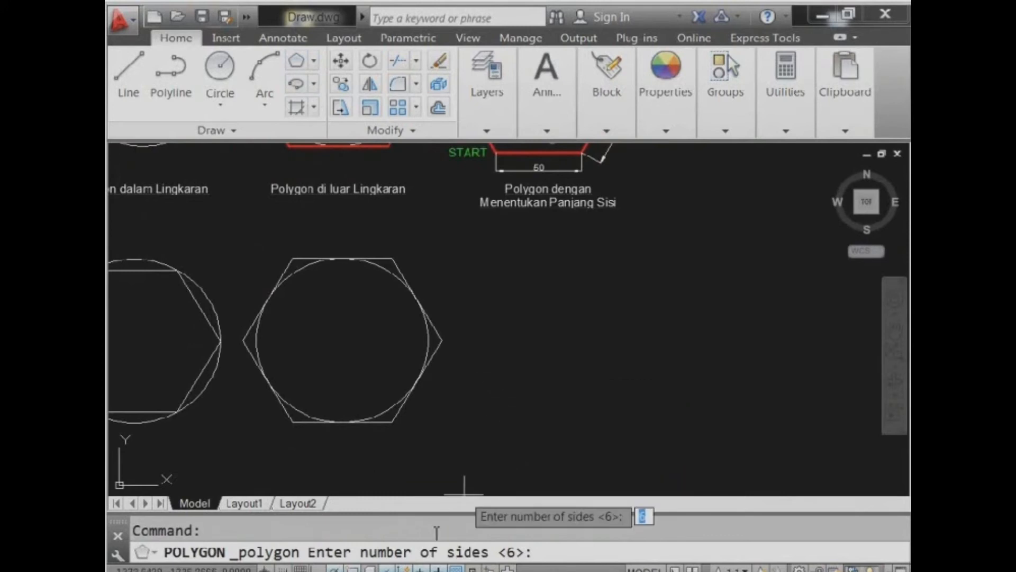
pyautogui.write('6')
pyautogui.press('Return')
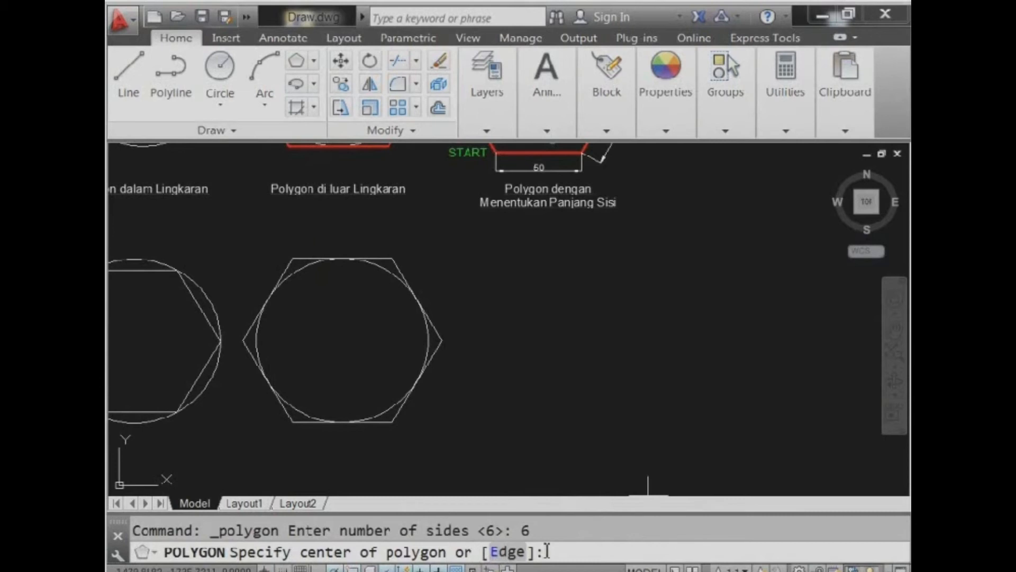
pyautogui.write('e')
pyautogui.press('Return')
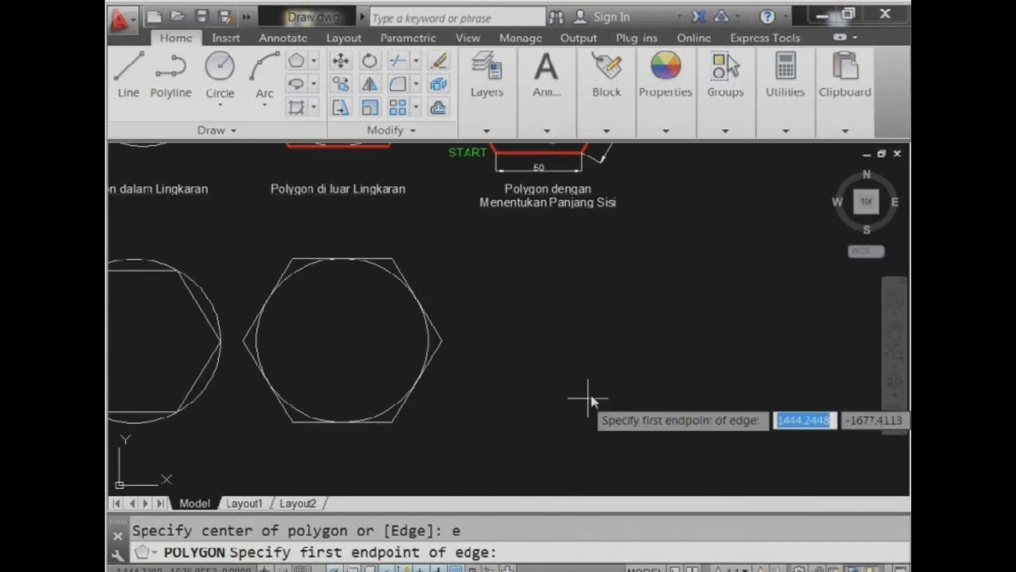
pyautogui.click(540, 415)
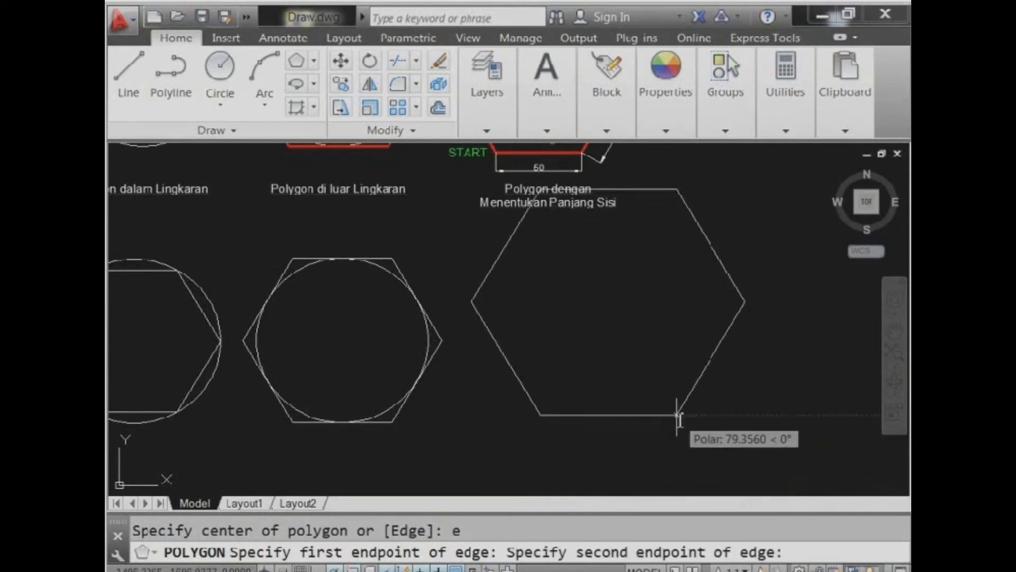
pyautogui.middleClick(678, 415)
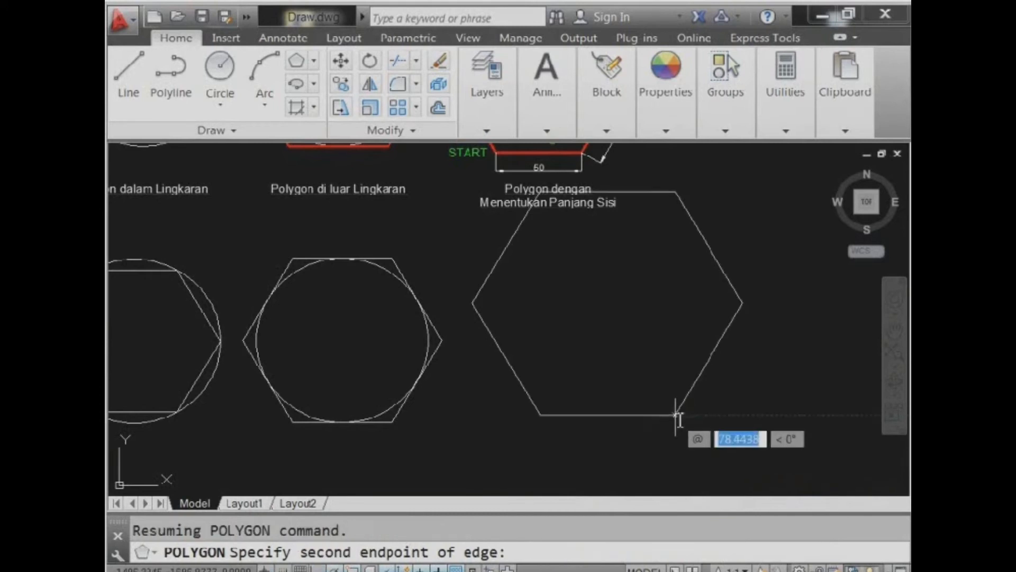
pyautogui.write('50')
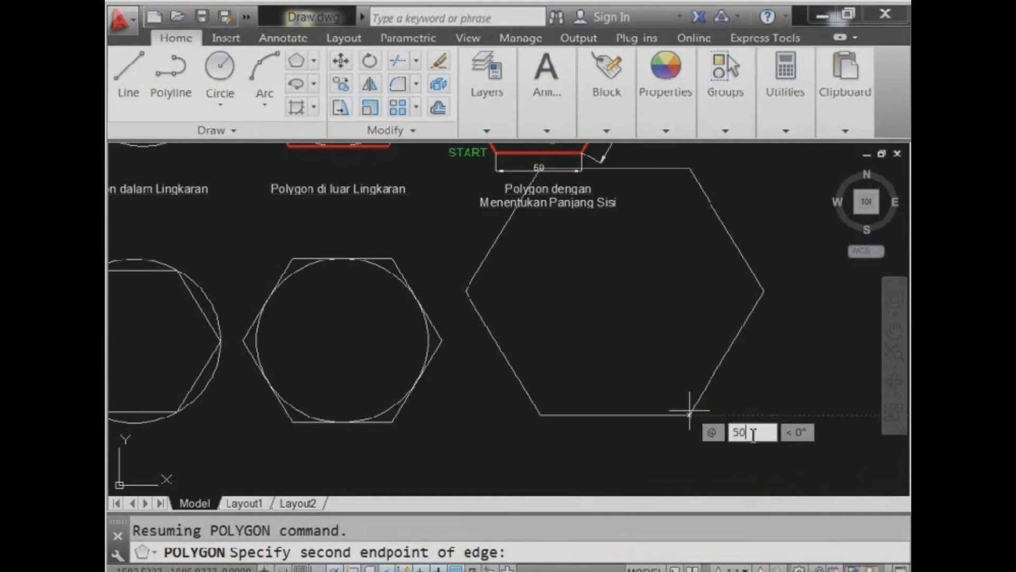
pyautogui.press('Tab')
pyautogui.press('Return')
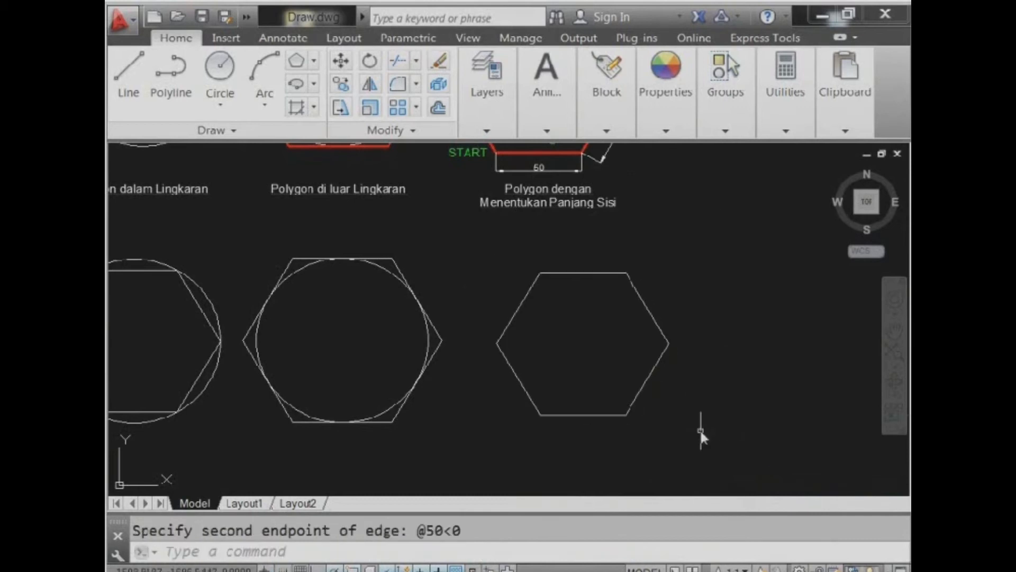
pyautogui.moveTo(555, 381)
pyautogui.mouseDown(button='middle')
pyautogui.moveTo(677, 395)
pyautogui.moveTo(675, 352)
pyautogui.mouseUp(button='middle')
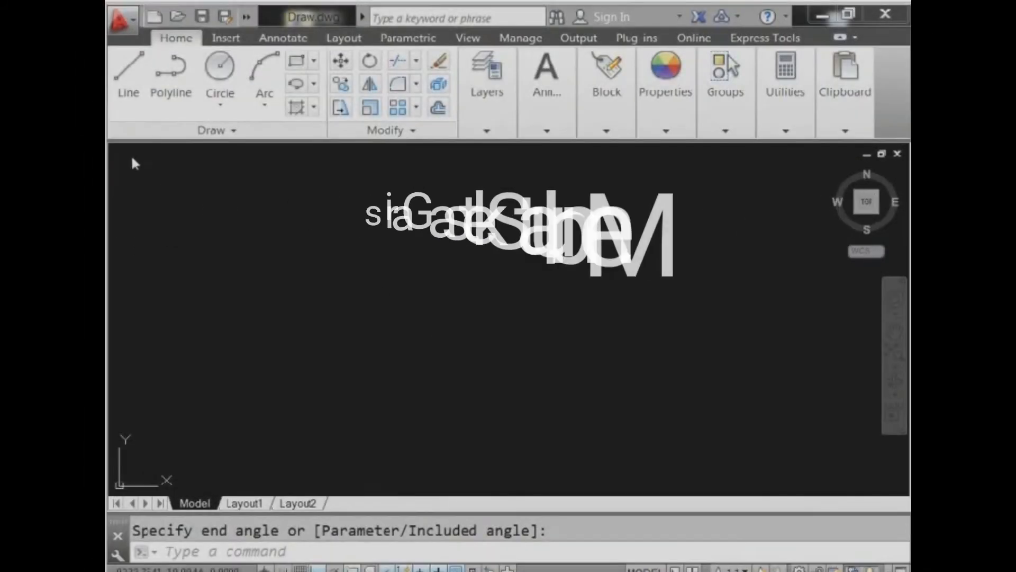
# - Draw a single horizontal line in the empty drawing area for the line sketch
pyautogui.click(126, 87)
pyautogui.click(390, 263)
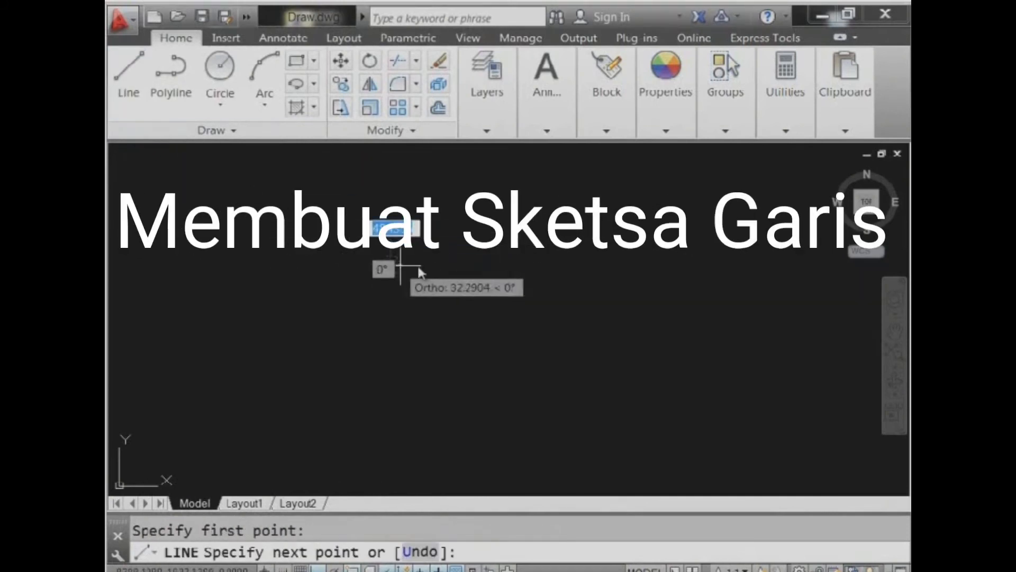
pyautogui.click(680, 271)
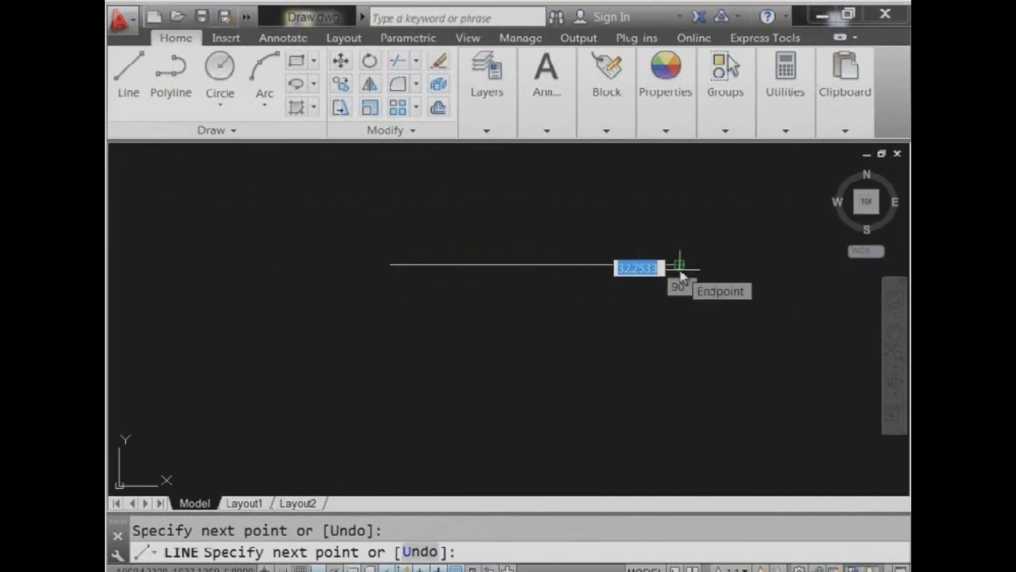
pyautogui.press('Return')
# - Draw a second horizontal line below the first one, parallel to it and about the same length
pyautogui.click(129, 74)
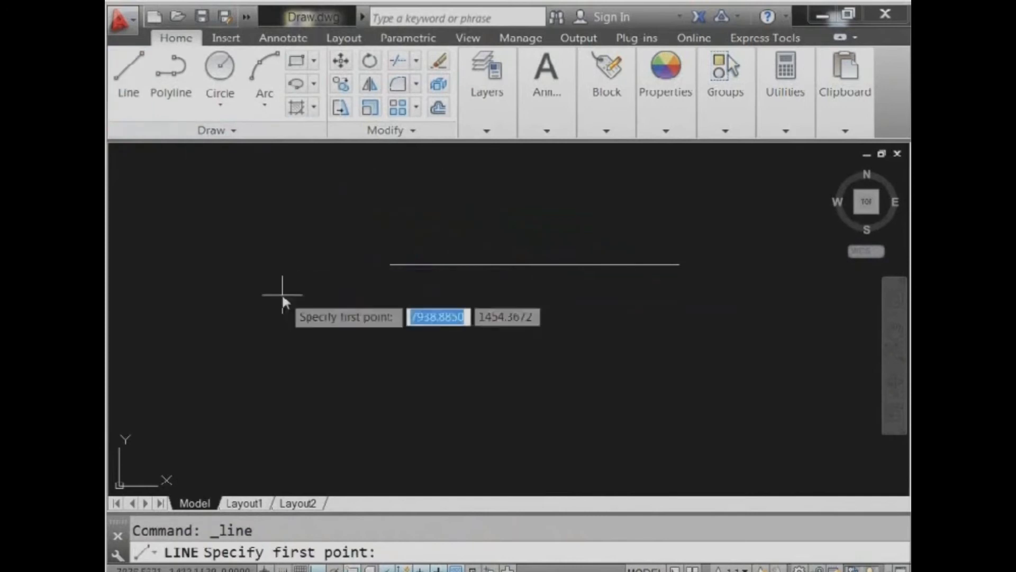
pyautogui.click(388, 379)
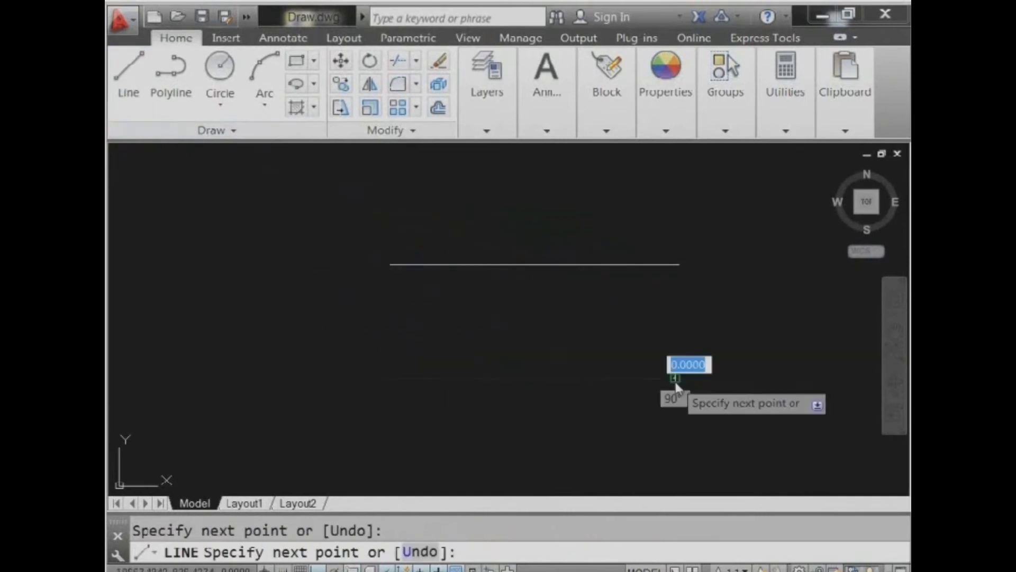
pyautogui.press('Escape')
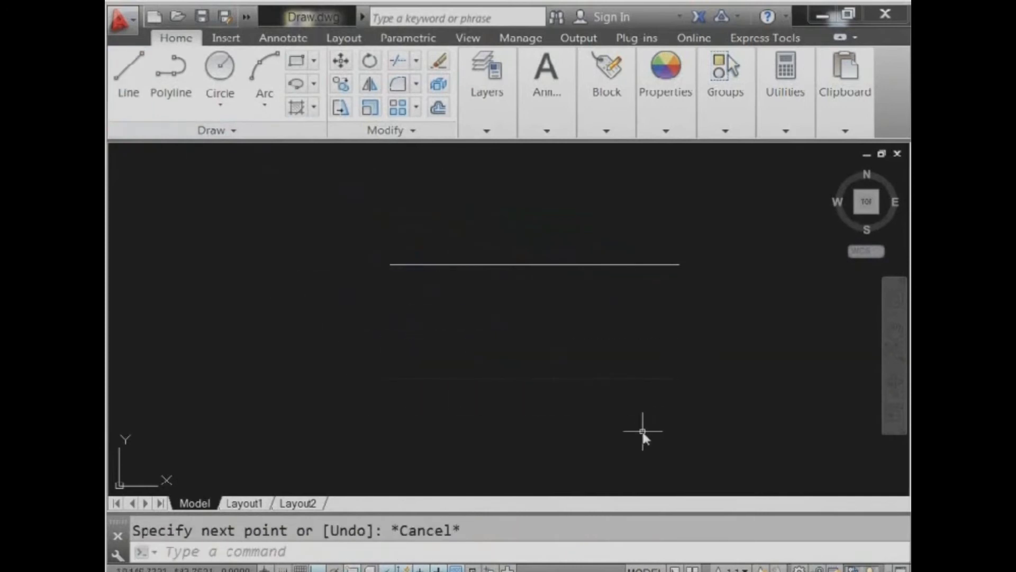
# - Start a fit-point spline at the upper line's right end and, with Ortho off, run it as an S-curve to the lower line's right end
pyautogui.click(232, 131)
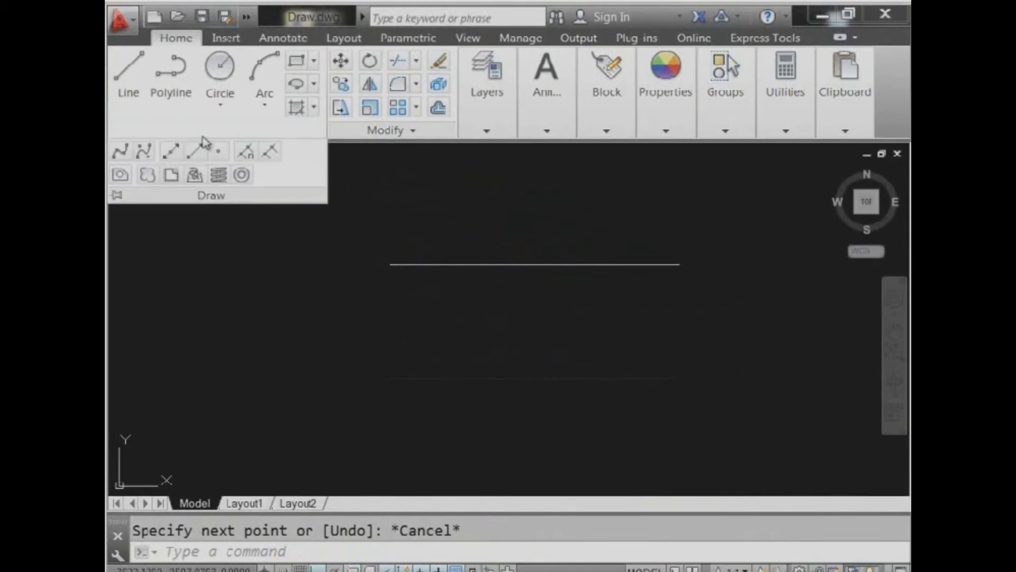
pyautogui.click(120, 152)
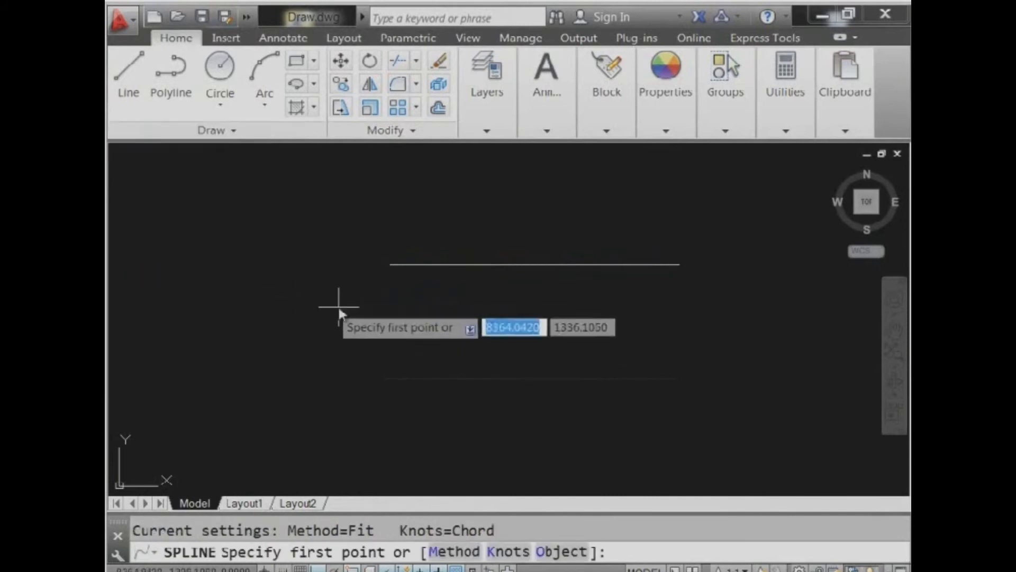
pyautogui.click(678, 266)
pyautogui.scroll(2, 678, 268)
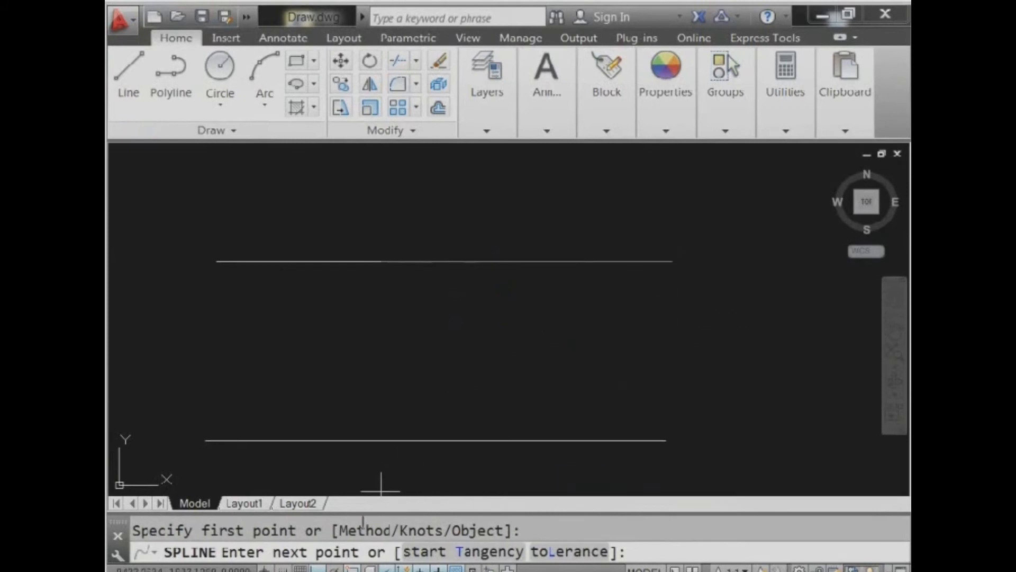
pyautogui.press('F8')
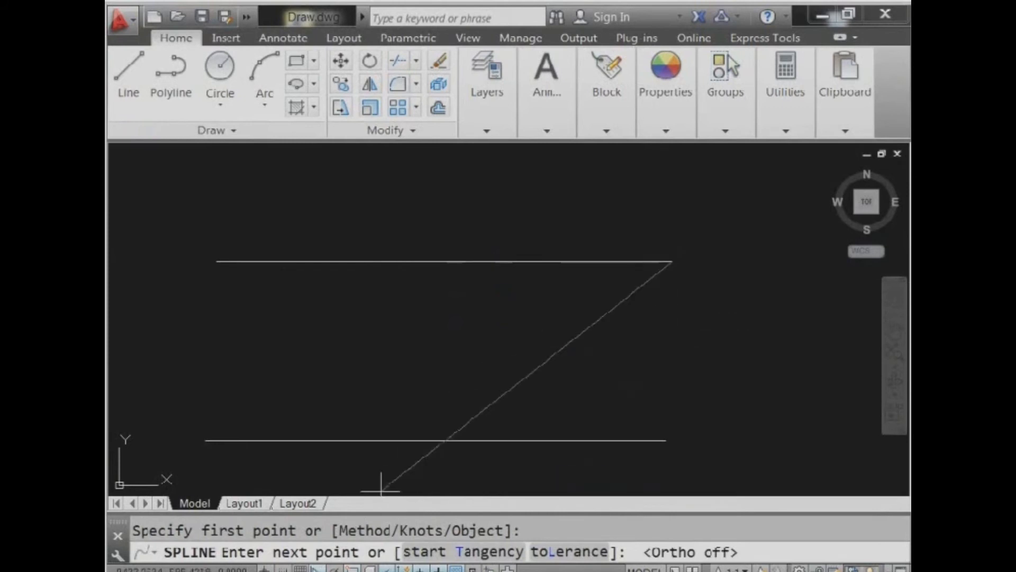
pyautogui.click(689, 299)
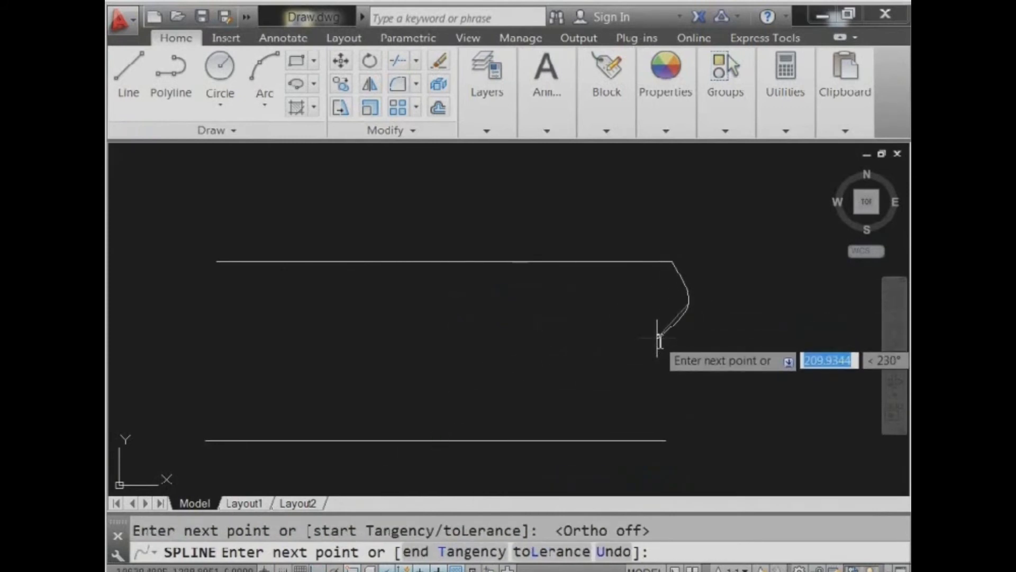
pyautogui.click(657, 341)
pyautogui.click(686, 400)
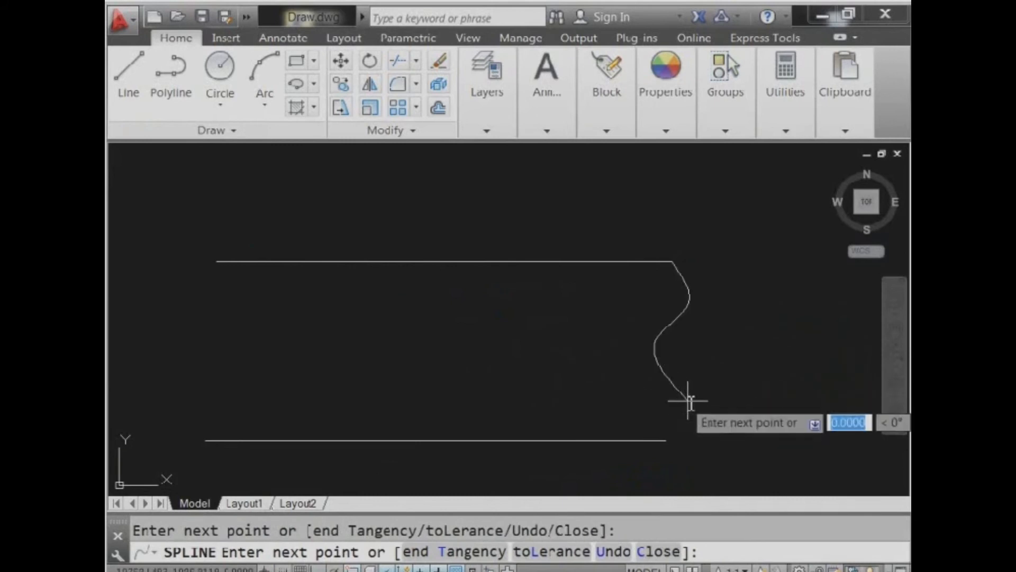
pyautogui.click(667, 439)
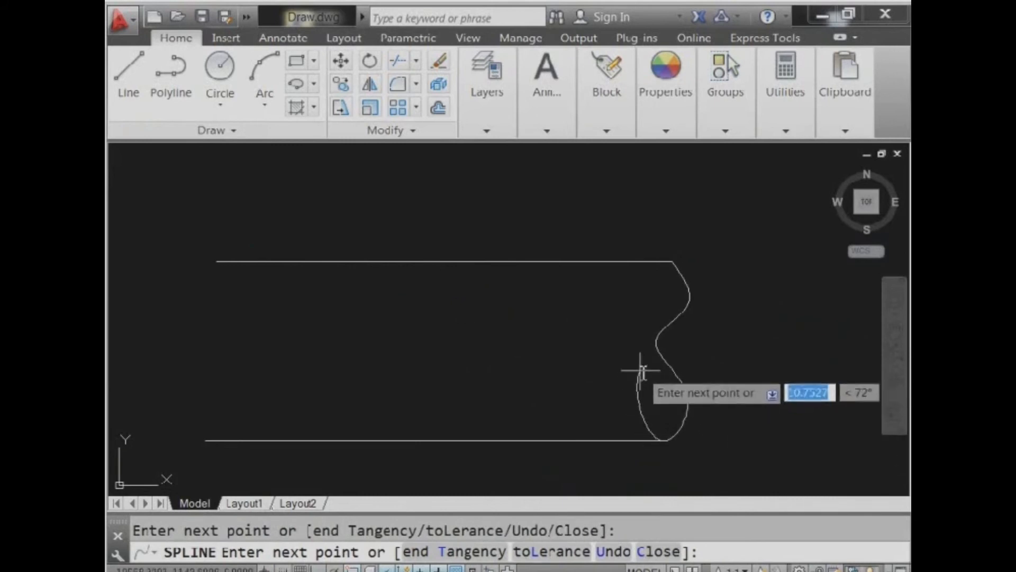
# - Loop the right-hand spline back up from the lower line to its own middle bend and finish it there
pyautogui.scroll(5, 656, 346)
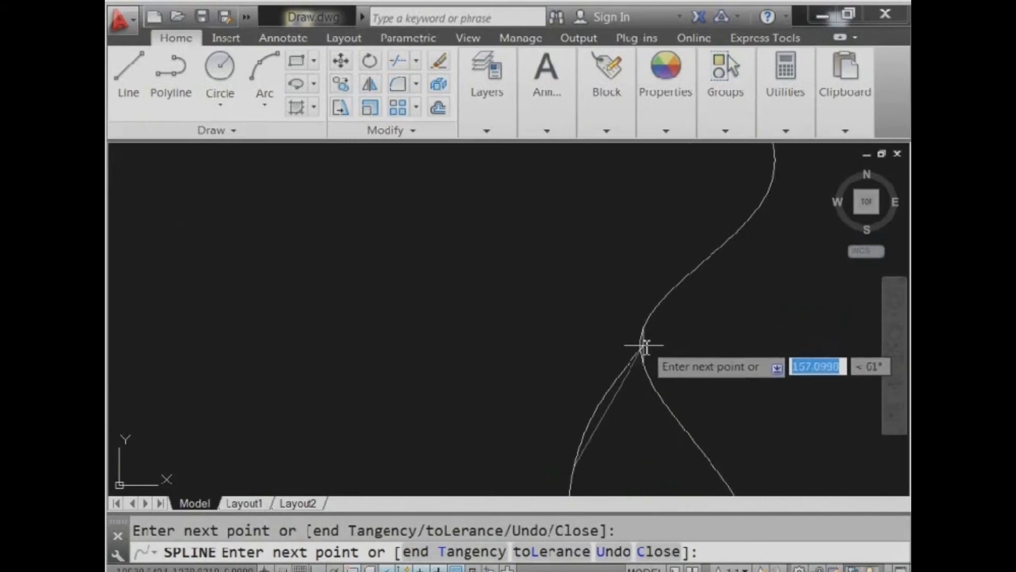
pyautogui.click(642, 347)
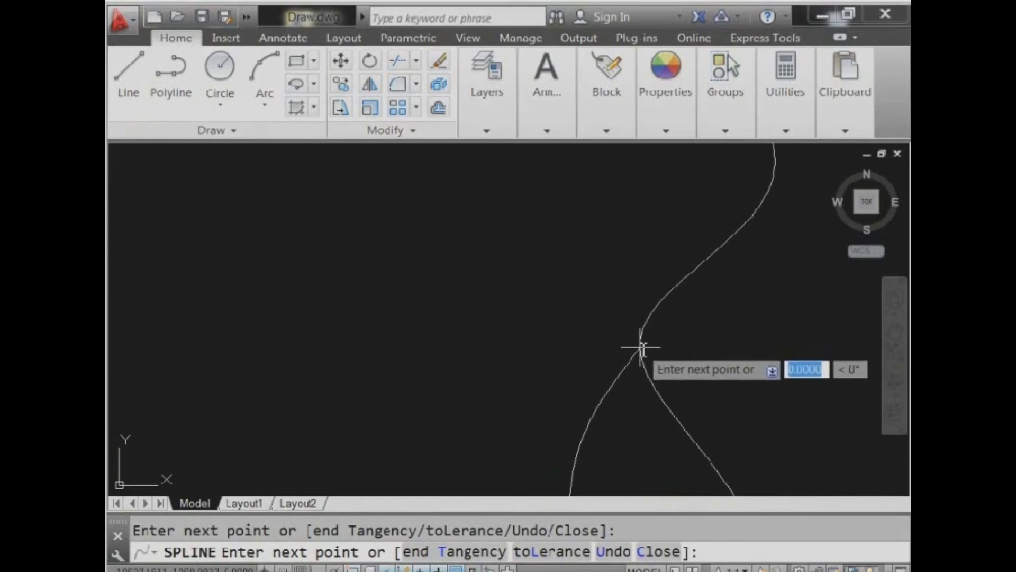
pyautogui.press('Return')
pyautogui.press('Return')
pyautogui.press('Return')
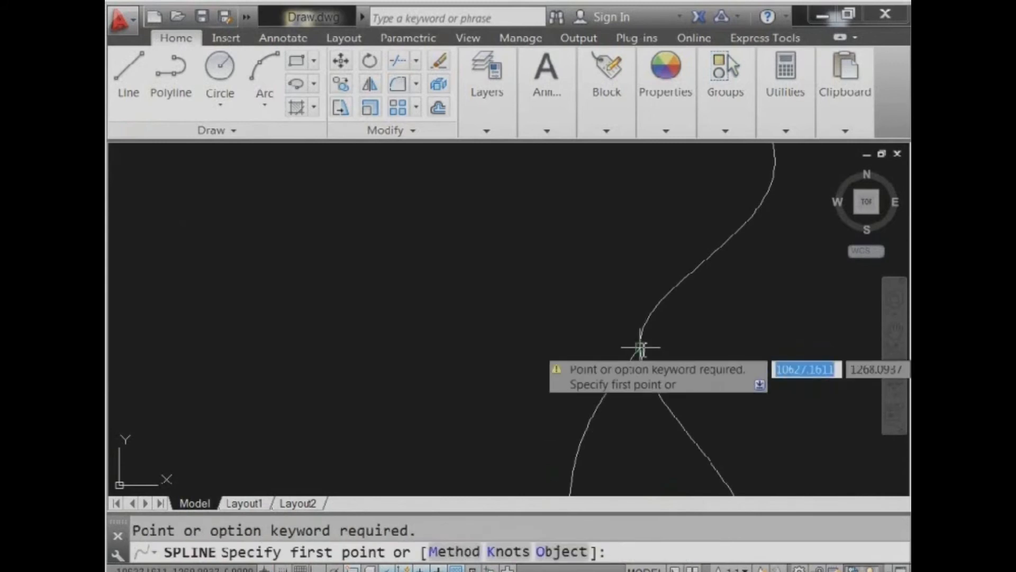
pyautogui.press('Escape')
pyautogui.scroll(-3, 635, 371)
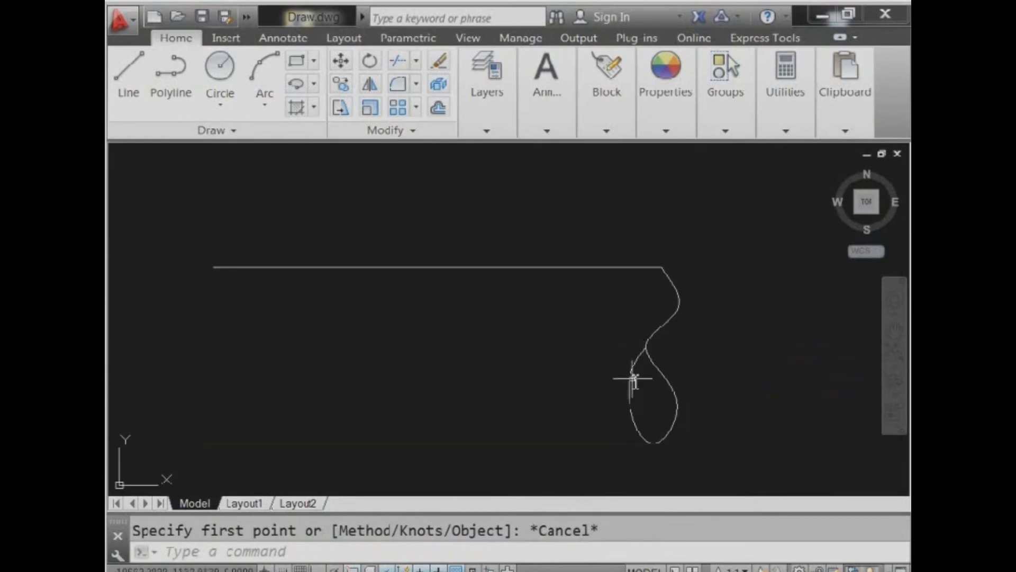
# - Start a control-vertex spline at the upper line's left end and run it as an S-curve to the lower line's left end
pyautogui.moveTo(513, 376)
pyautogui.mouseDown(button='middle')
pyautogui.moveTo(621, 322)
pyautogui.moveTo(611, 344)
pyautogui.mouseUp(button='middle')
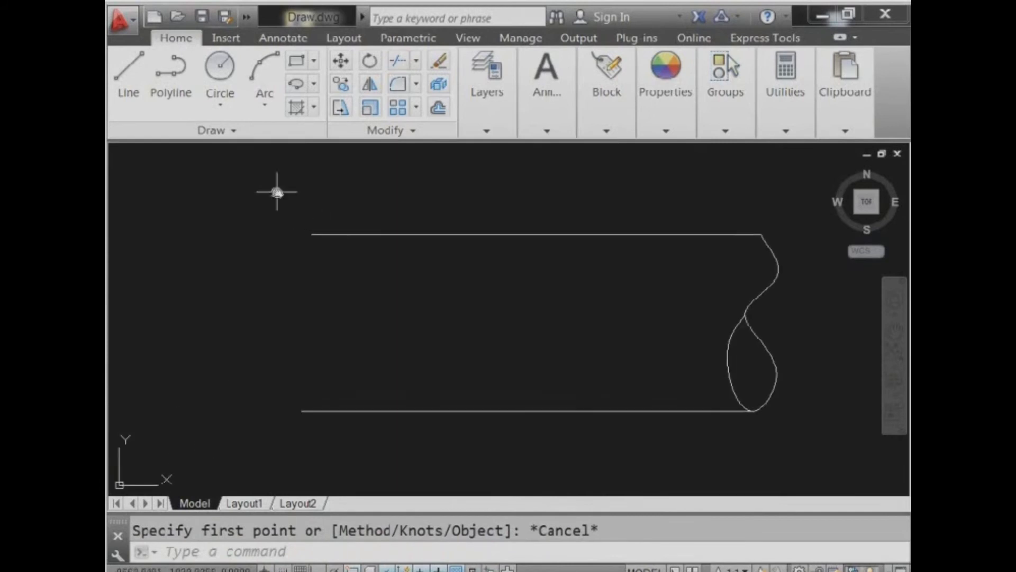
pyautogui.click(232, 132)
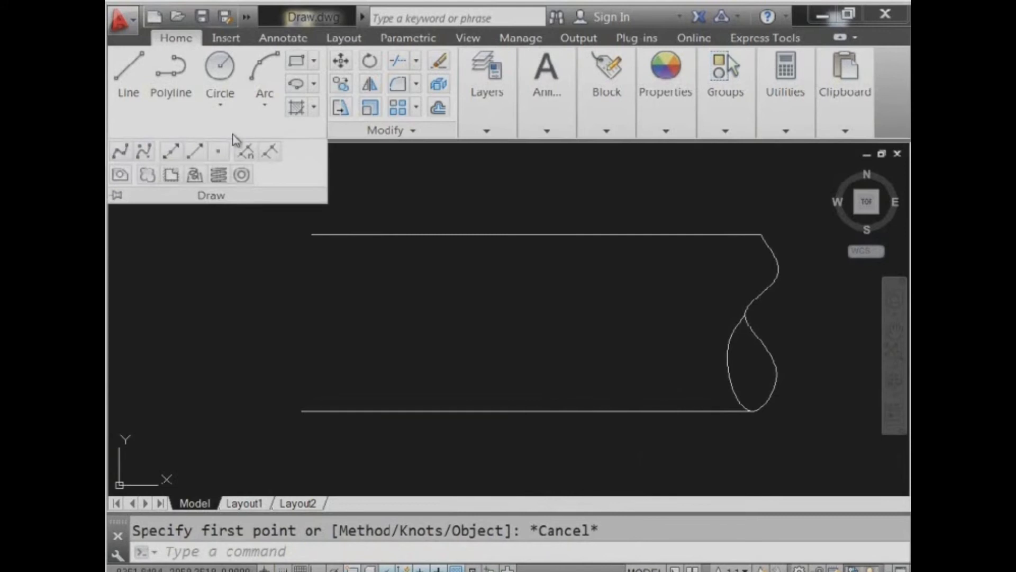
pyautogui.click(143, 151)
pyautogui.click(312, 234)
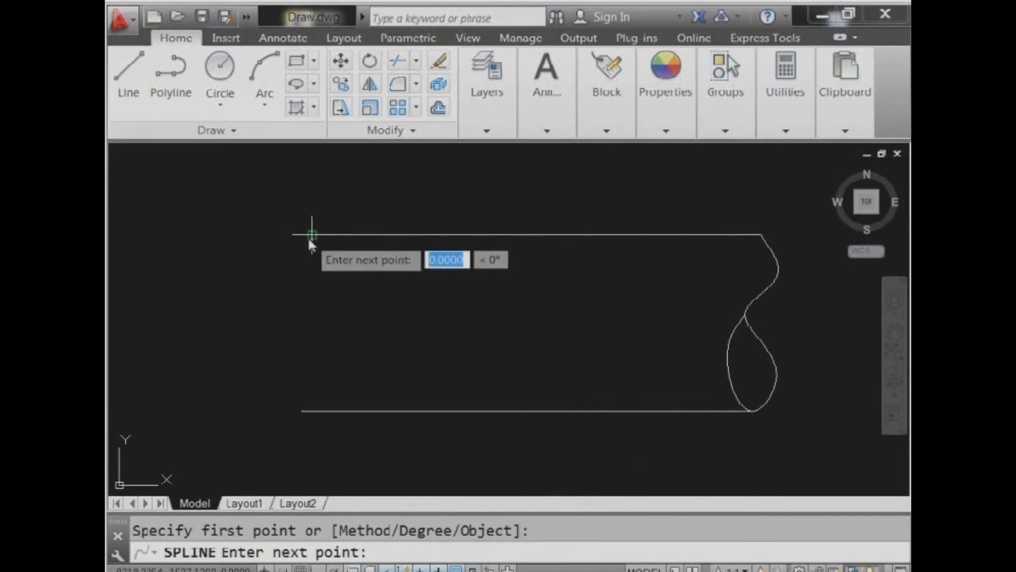
pyautogui.click(281, 270)
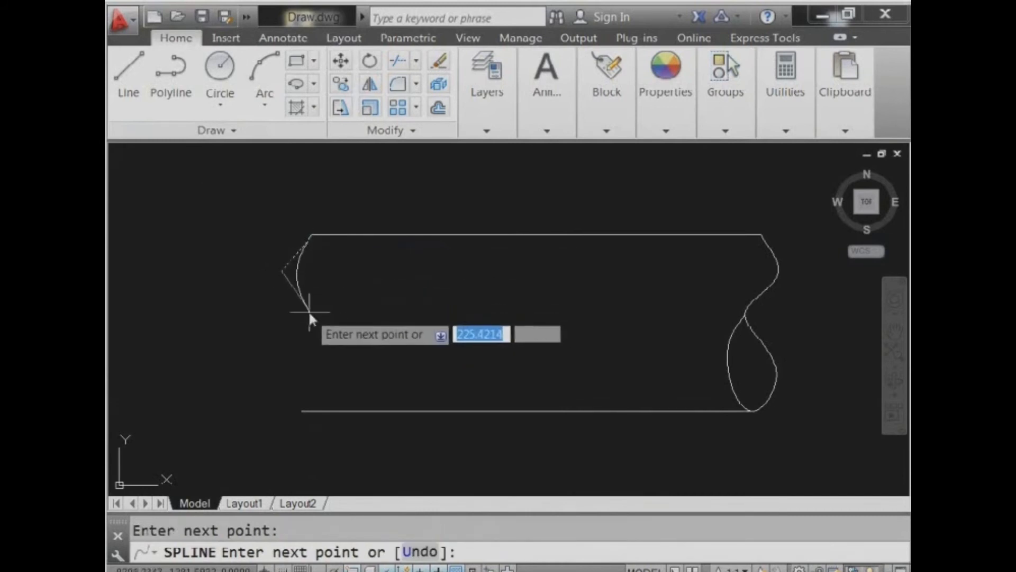
pyautogui.click(308, 306)
pyautogui.click(335, 362)
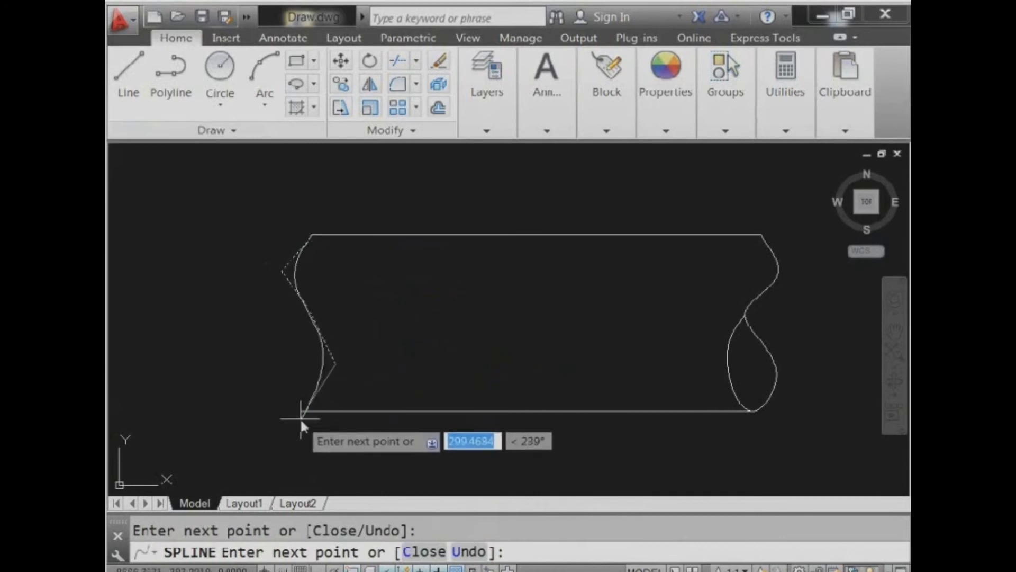
pyautogui.click(301, 411)
# - Loop the left-hand spline back up to its middle bend, and pull its bottom control vertex down so the curve meets the lower line
pyautogui.click(278, 364)
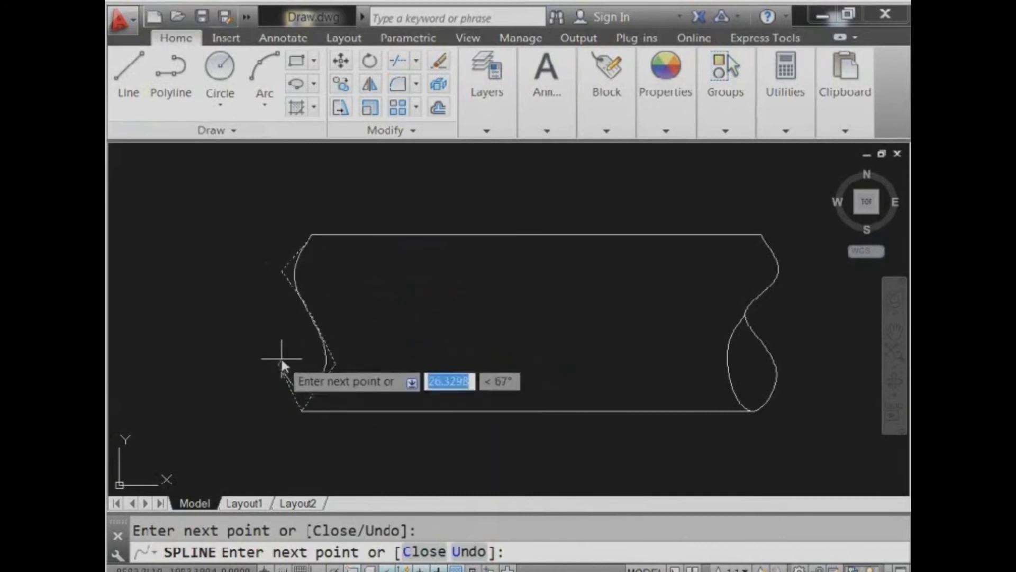
pyautogui.scroll(5, 309, 314)
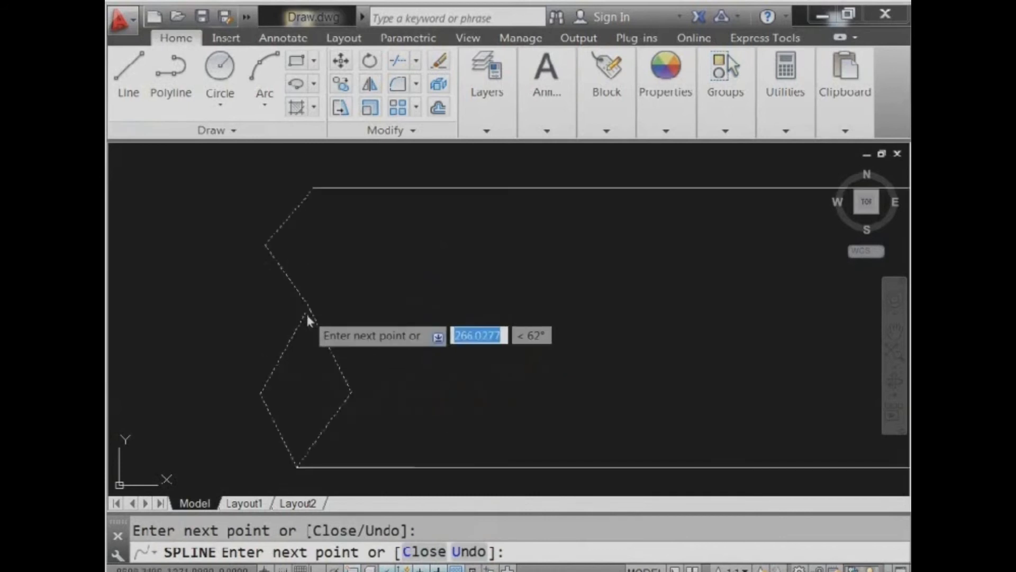
pyautogui.click(312, 313)
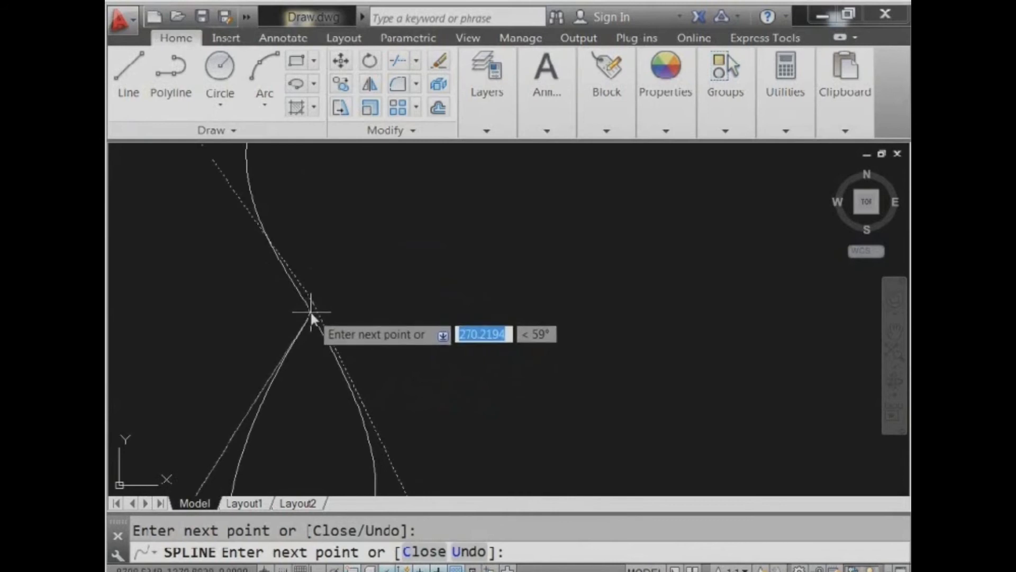
pyautogui.press('Return')
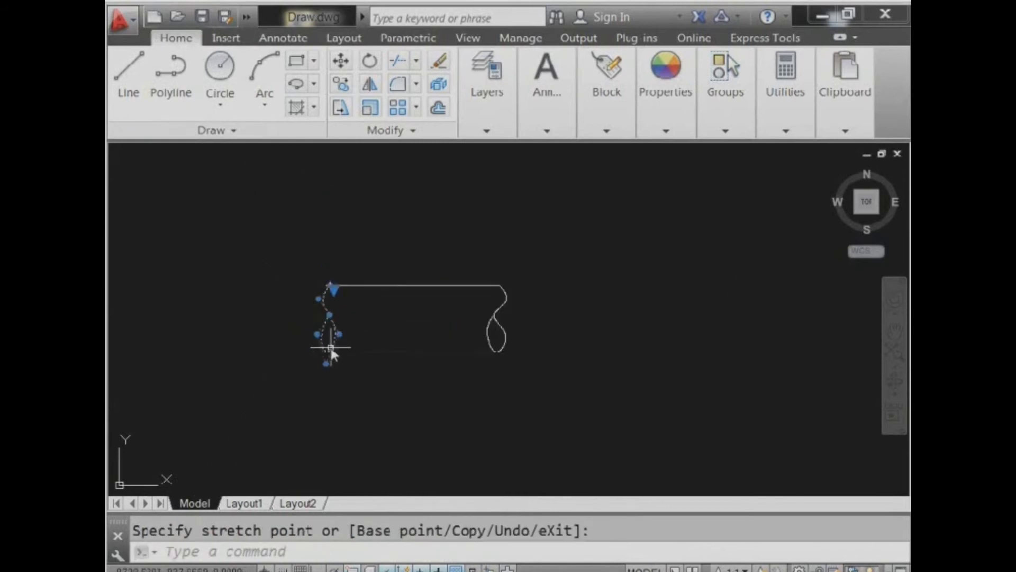
pyautogui.press('Escape')
pyautogui.press('Escape')
pyautogui.click(504, 334)
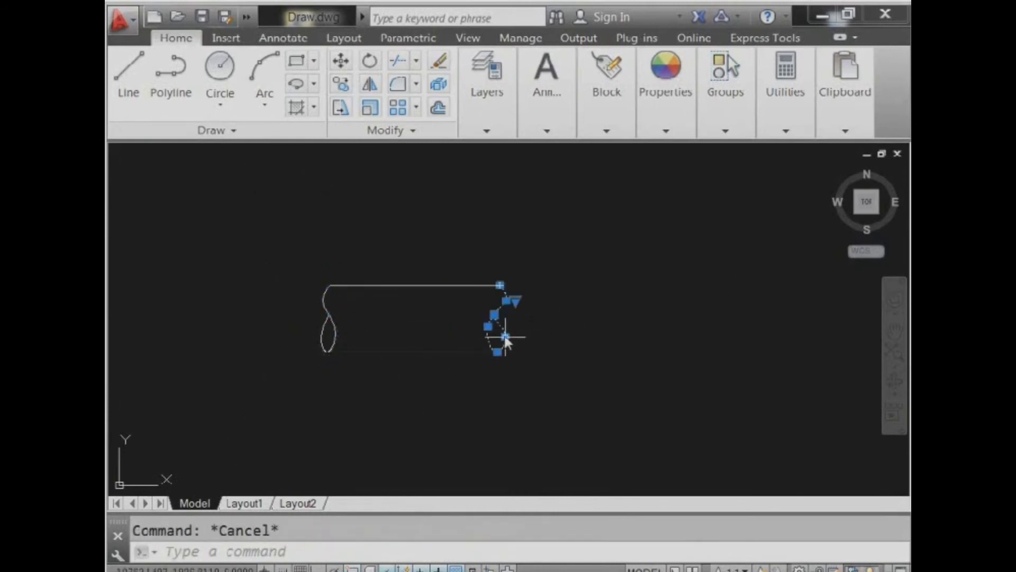
pyautogui.scroll(4, 507, 335)
pyautogui.scroll(2, 537, 252)
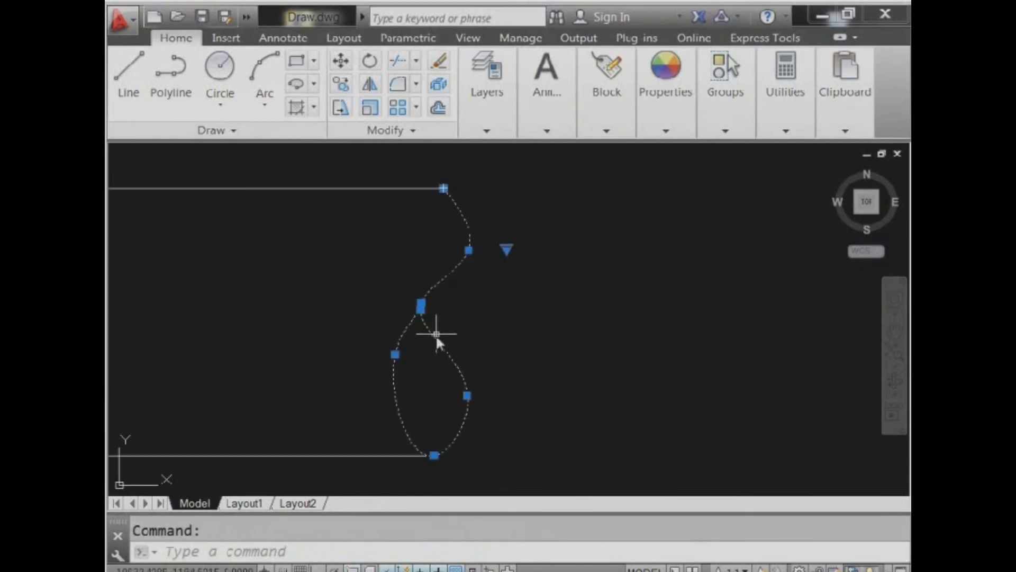
pyautogui.click(467, 394)
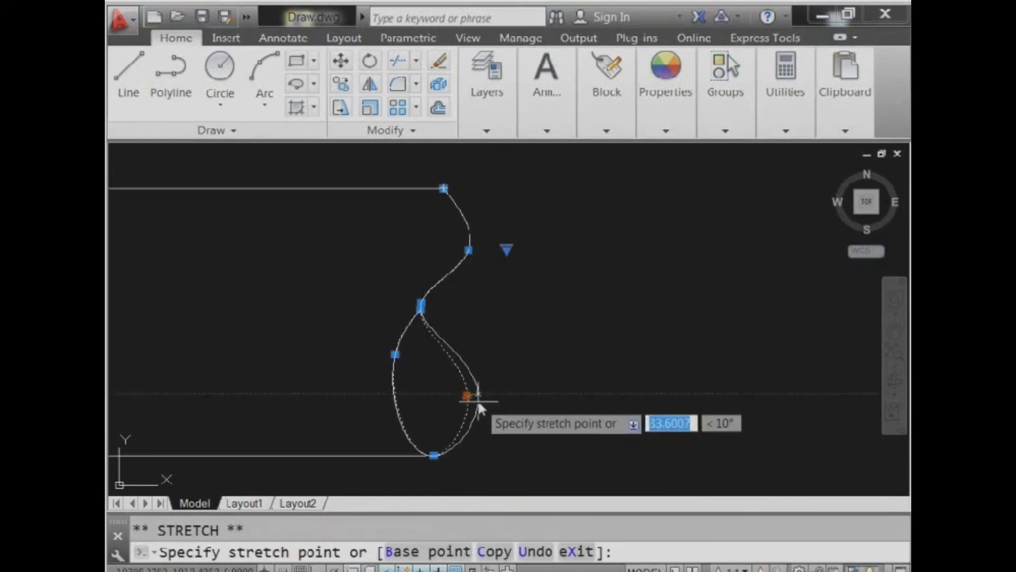
pyautogui.press('Escape')
# - Stretch the outer control vertex of the left-hand spline's lower loop slightly outward to widen the loop
pyautogui.scroll(-5, 413, 415)
pyautogui.scroll(5, 249, 333)
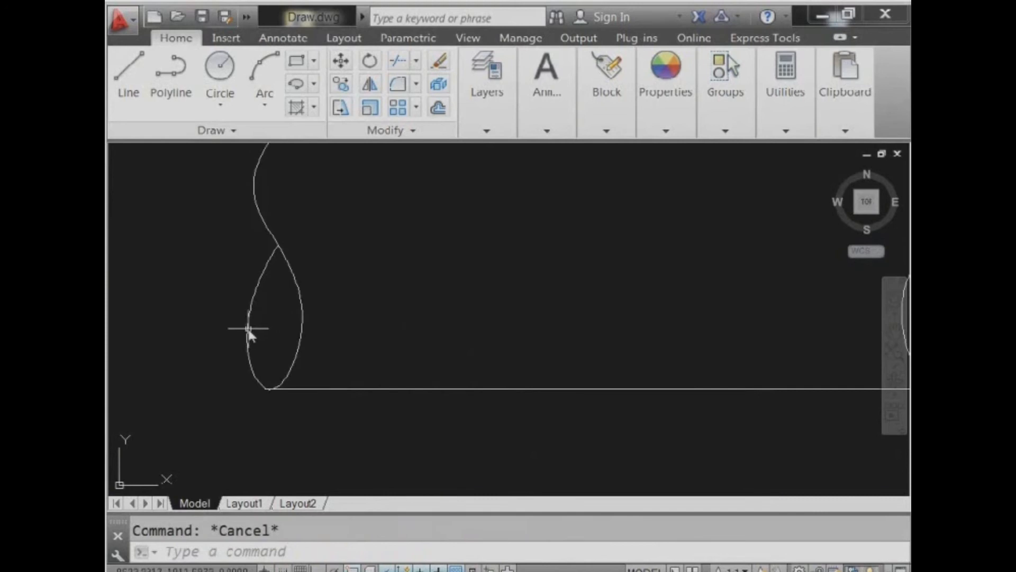
pyautogui.click(249, 332)
pyautogui.click(233, 316)
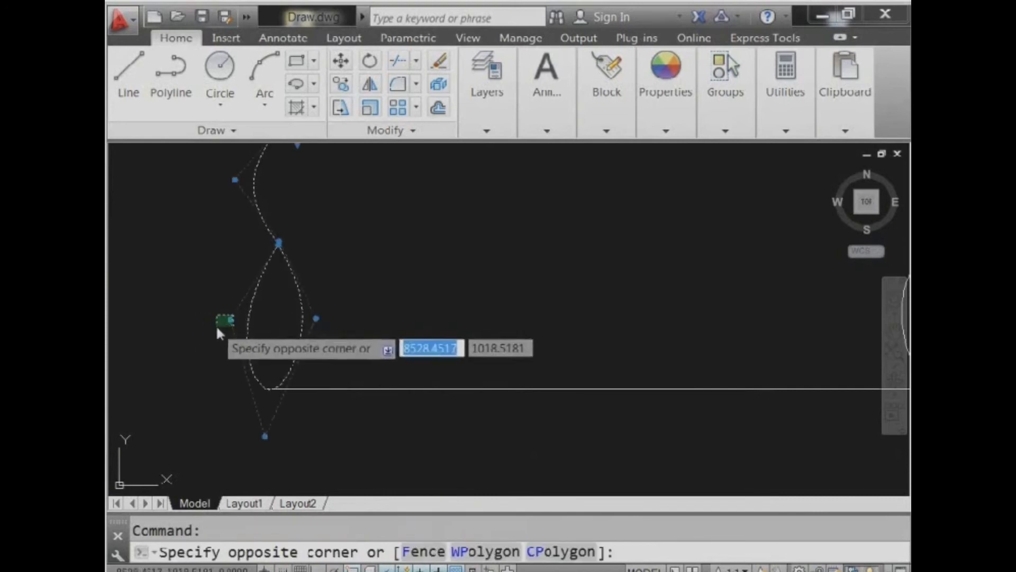
pyautogui.click(217, 328)
pyautogui.click(231, 320)
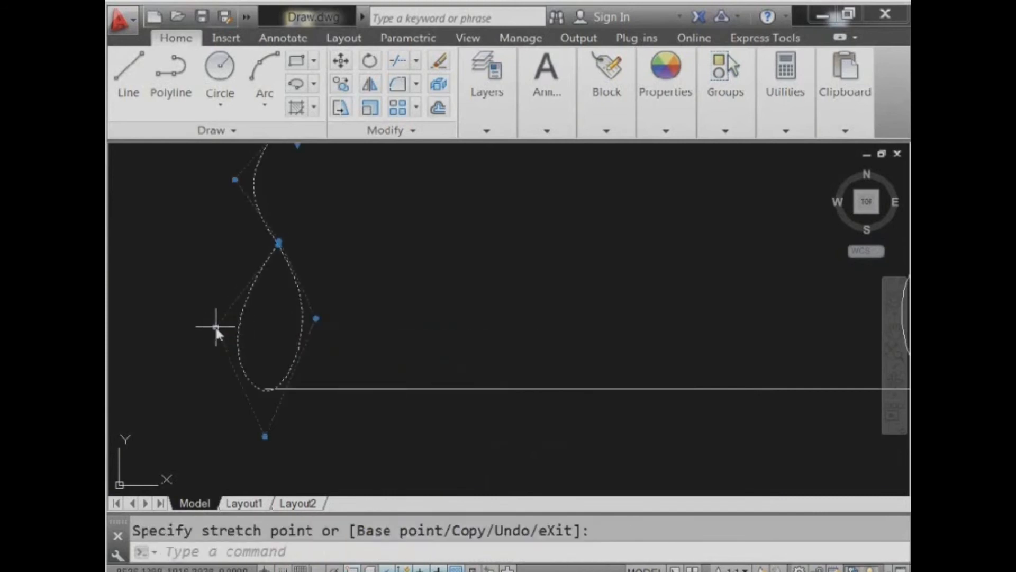
pyautogui.click(216, 327)
pyautogui.scroll(-3, 351, 437)
pyautogui.press('Escape')
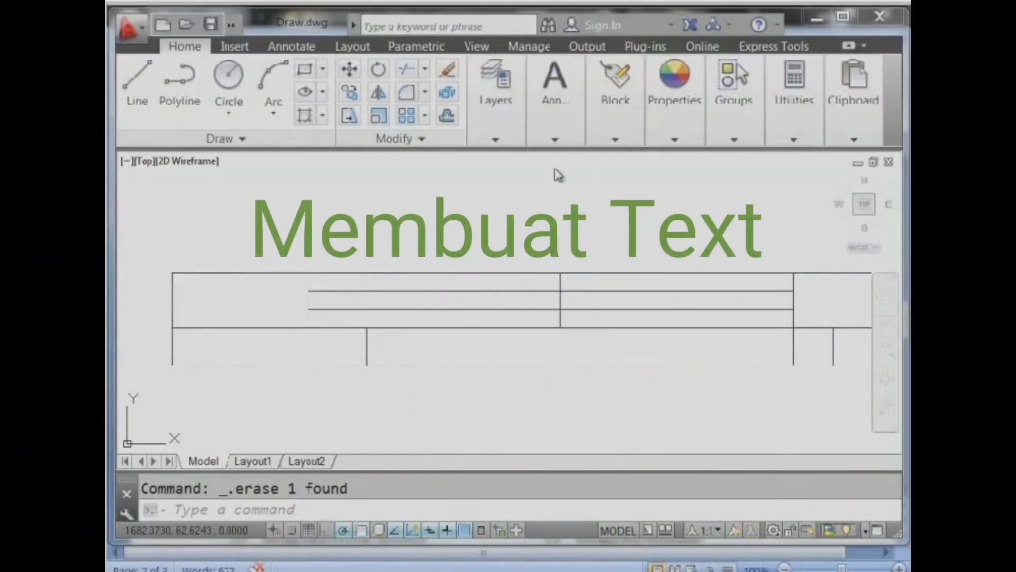
# - Create a multiline text in the title block's upper row, left of the middle divider, reading SKALA = 1:1
pyautogui.click(555, 141)
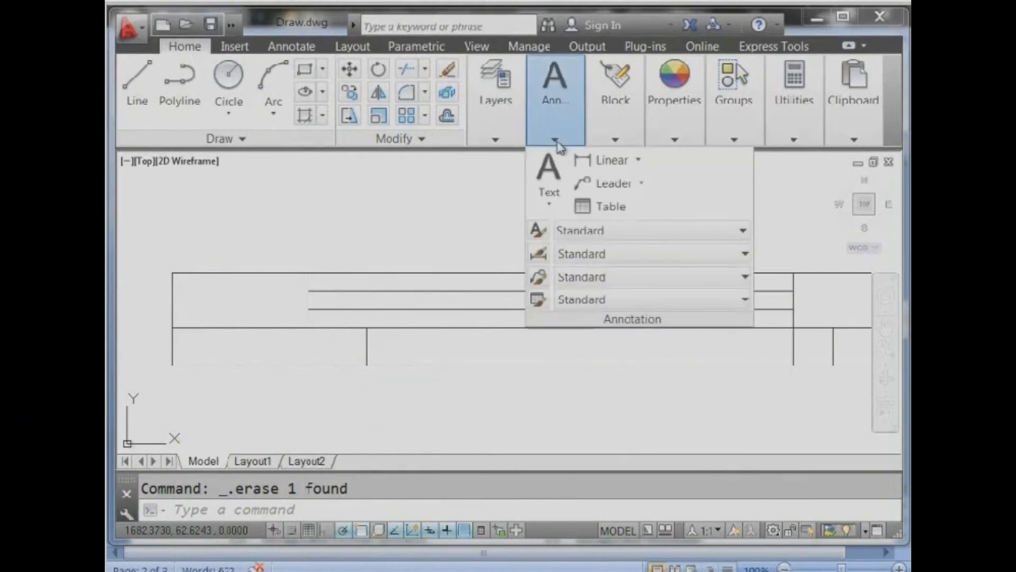
pyautogui.click(534, 207)
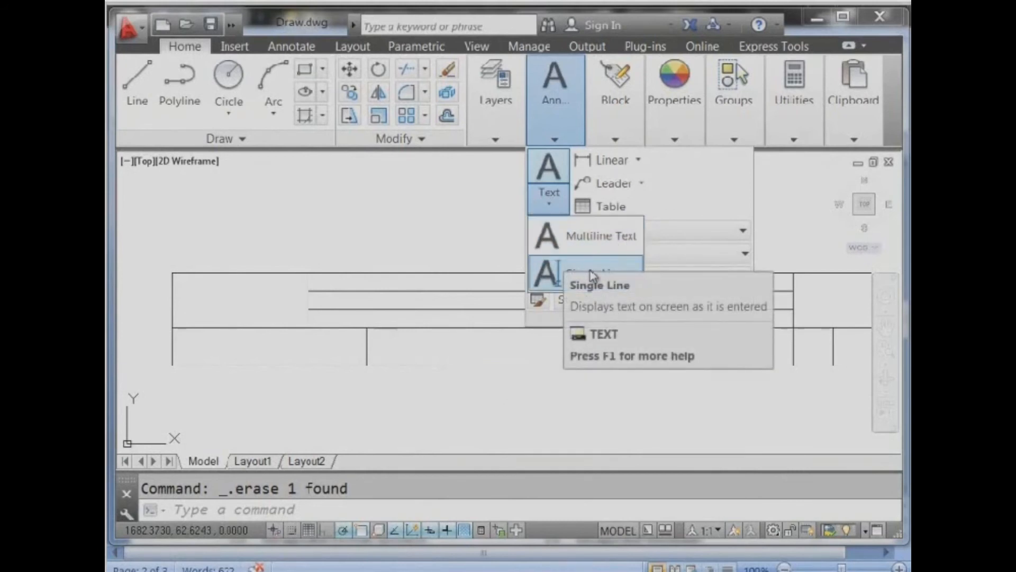
pyautogui.click(596, 236)
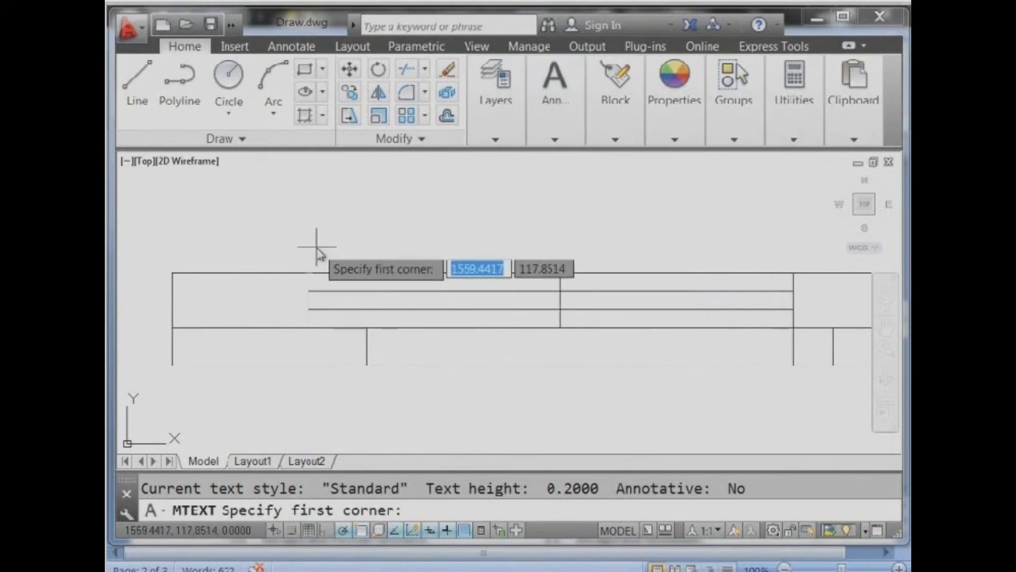
pyautogui.click(312, 274)
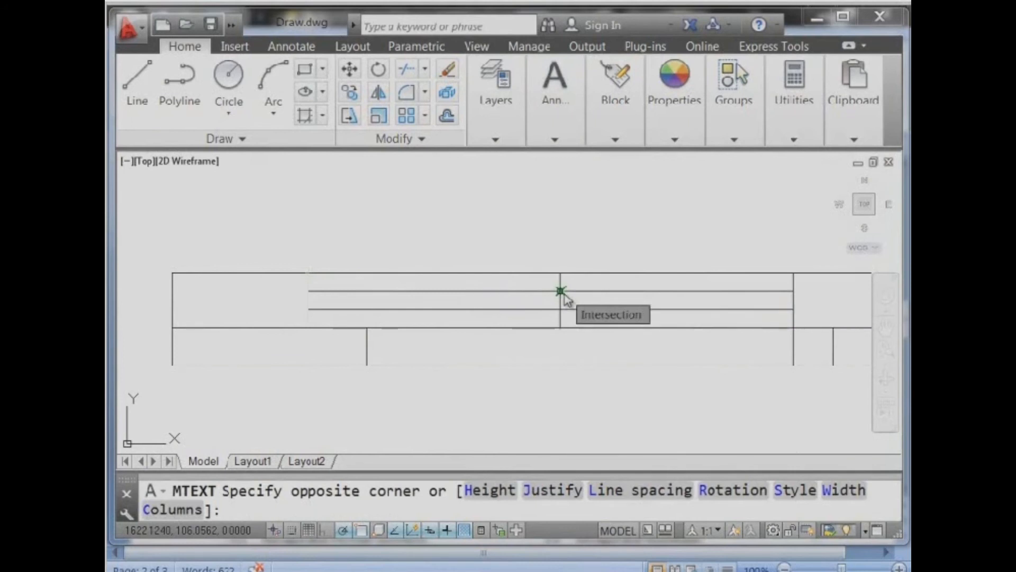
pyautogui.click(561, 291)
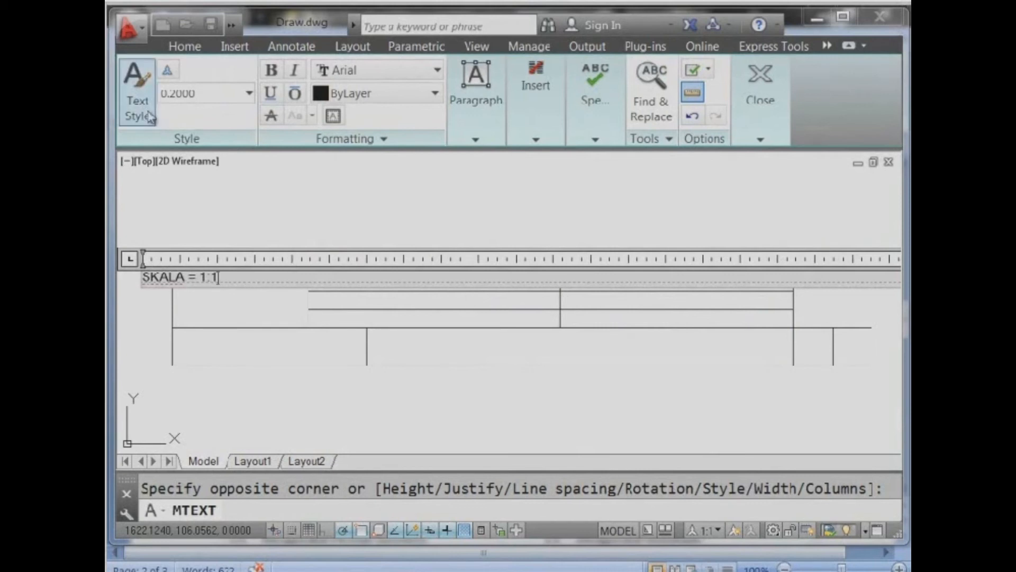
# - Set the height of the whole SKALA = 1:1 text to 3
pyautogui.click(571, 104)
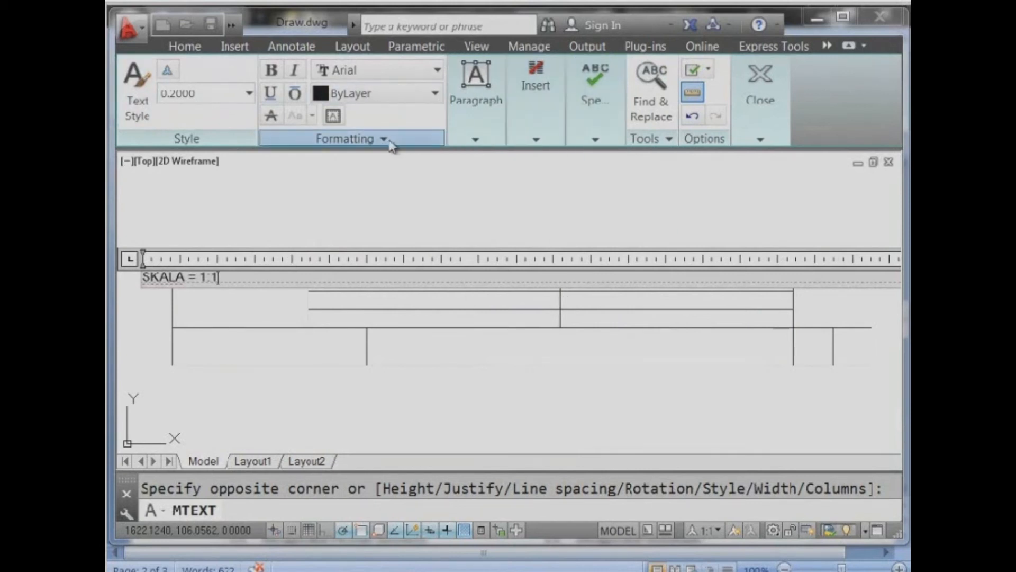
pyautogui.moveTo(210, 94); pyautogui.dragTo(133, 93)
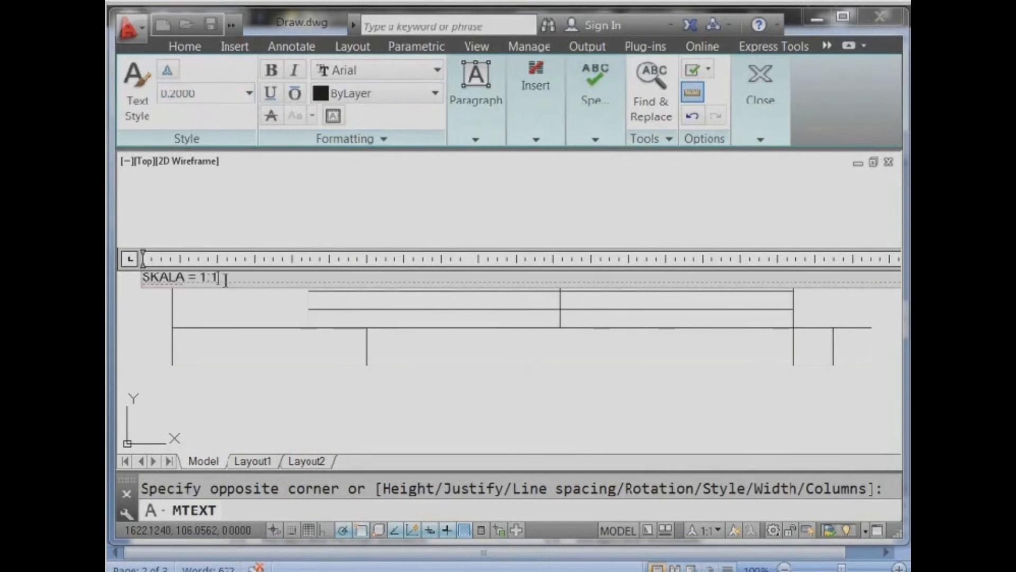
pyautogui.moveTo(222, 284); pyautogui.dragTo(165, 282)
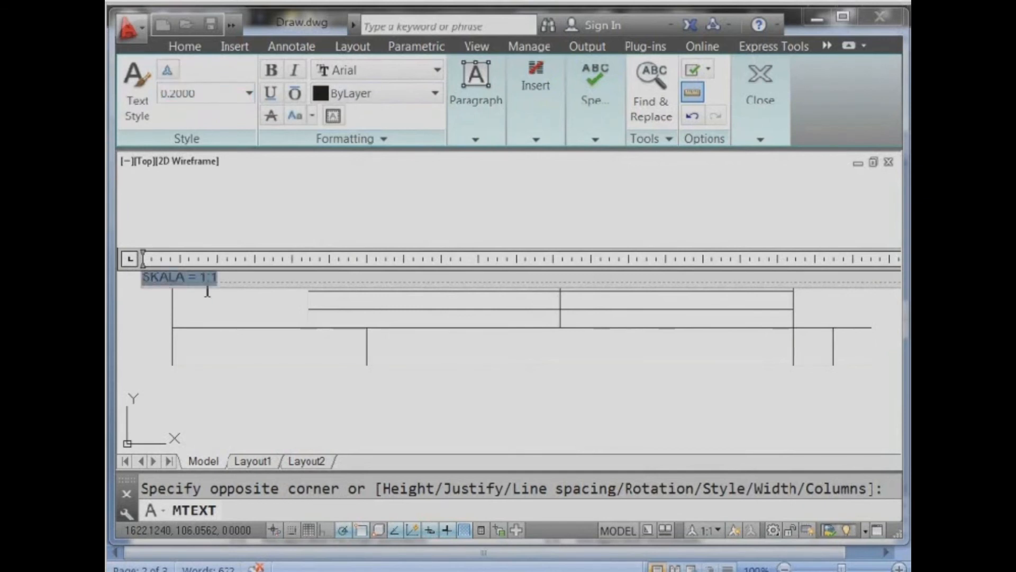
pyautogui.click(203, 94)
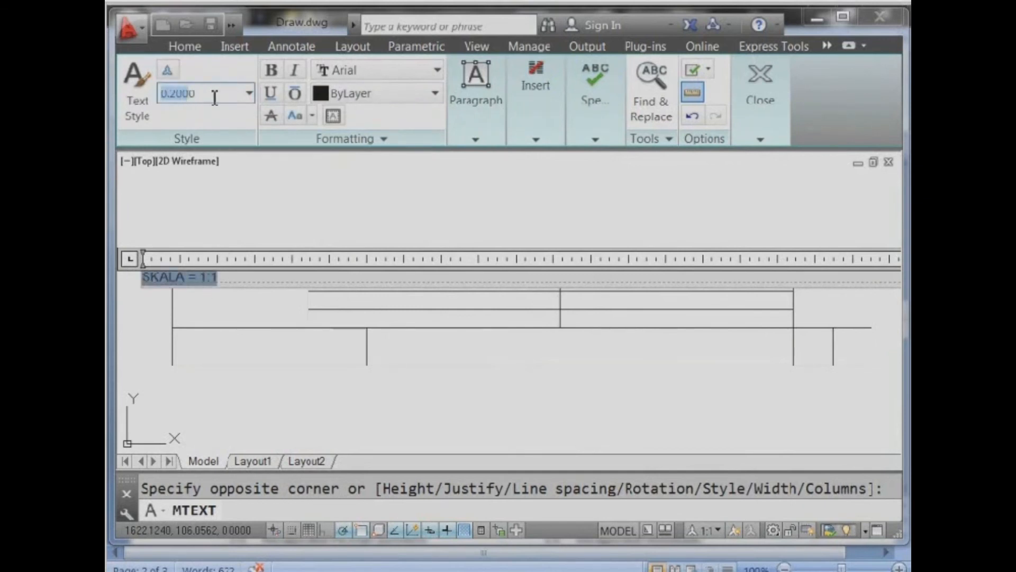
pyautogui.write('3')
pyautogui.press('Return')
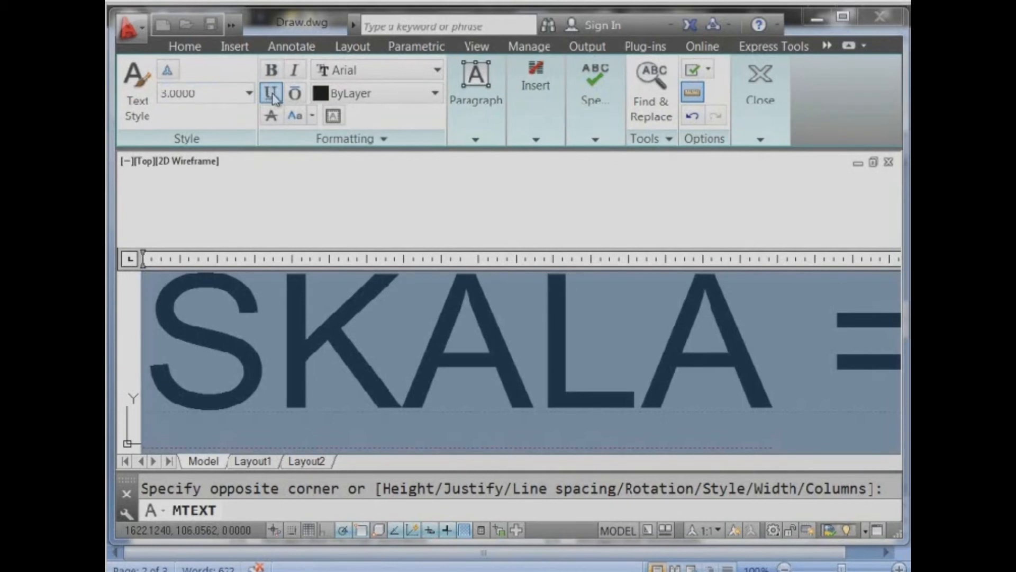
# - Change the font of the selected SKALA = 1:1 text to Maiandra GD
pyautogui.click(438, 70)
pyautogui.scroll(-10, 381, 112)
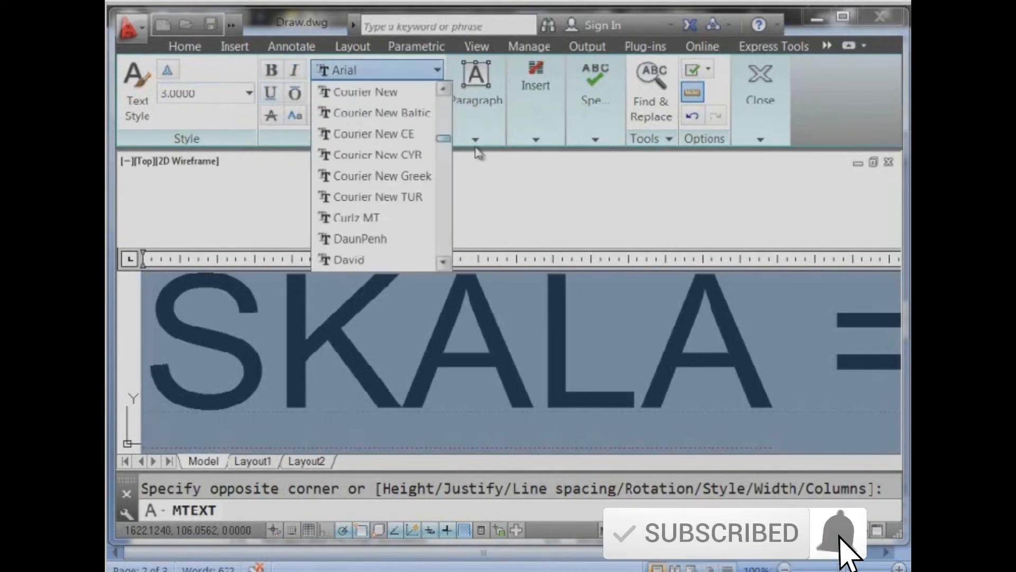
pyautogui.scroll(-15, 475, 154)
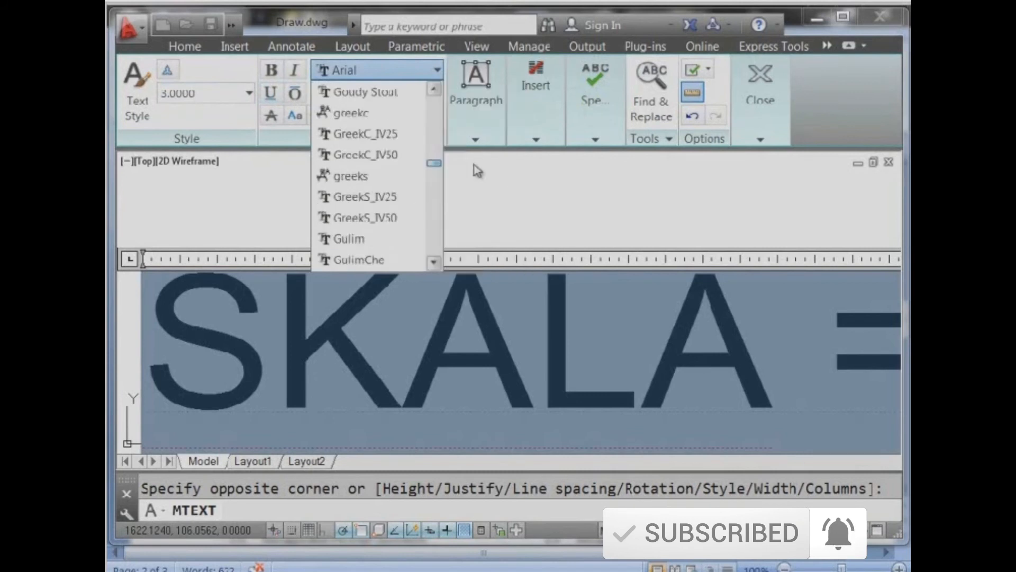
pyautogui.moveTo(478, 170); pyautogui.dragTo(474, 192)
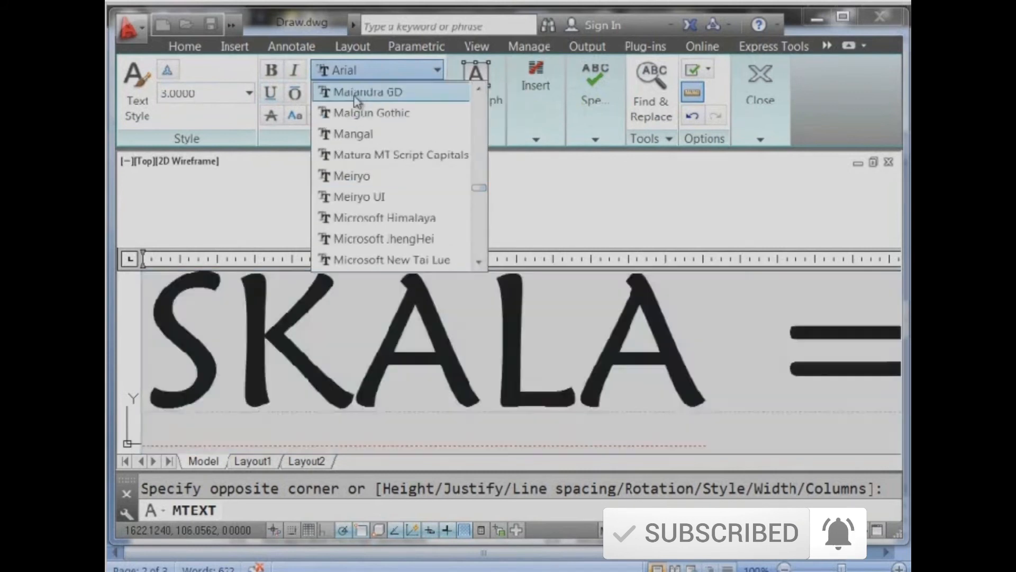
pyautogui.click(365, 93)
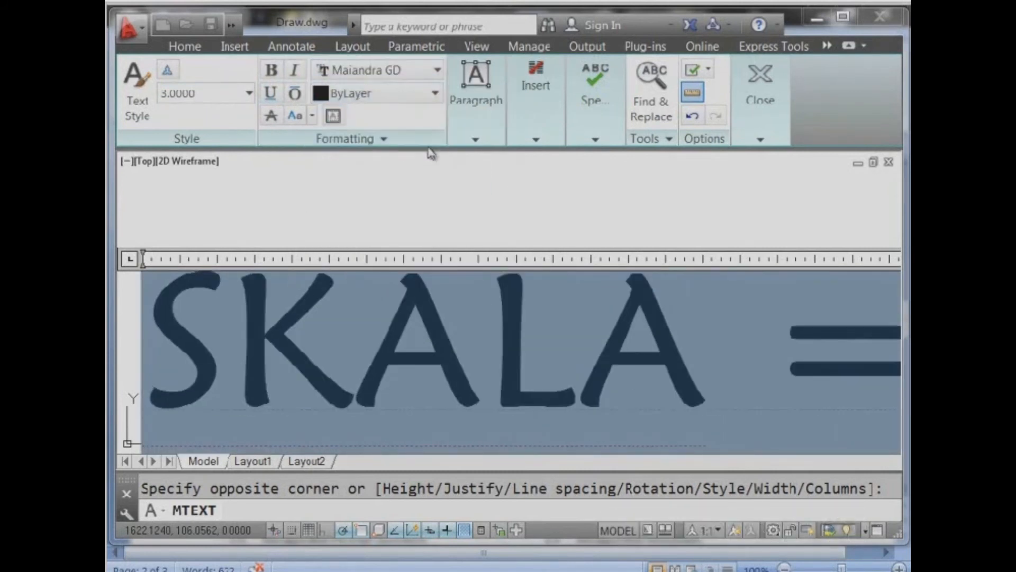
# - Set the text's justification to Middle Left ML and finish editing the multiline text
pyautogui.click(475, 141)
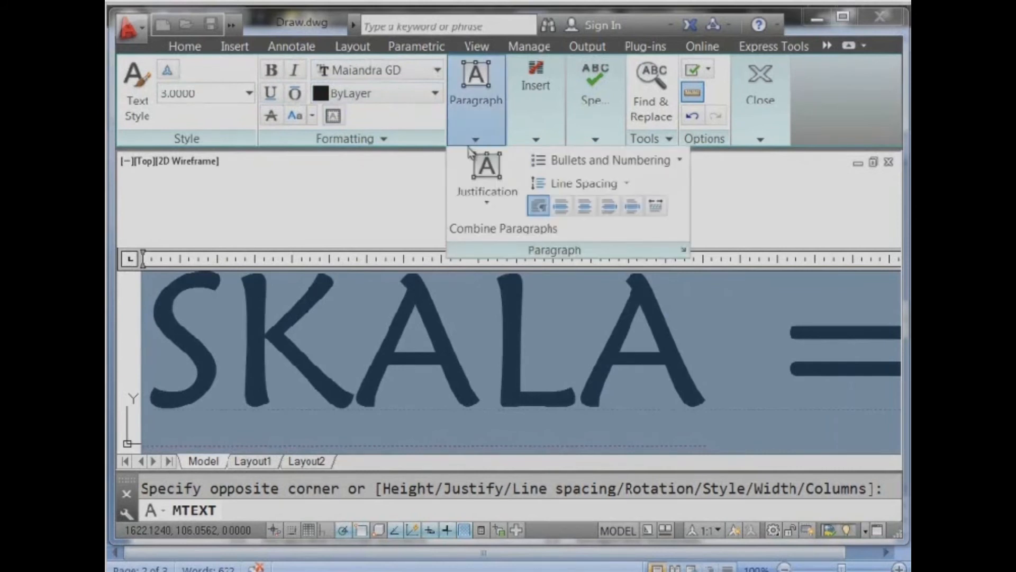
pyautogui.click(491, 206)
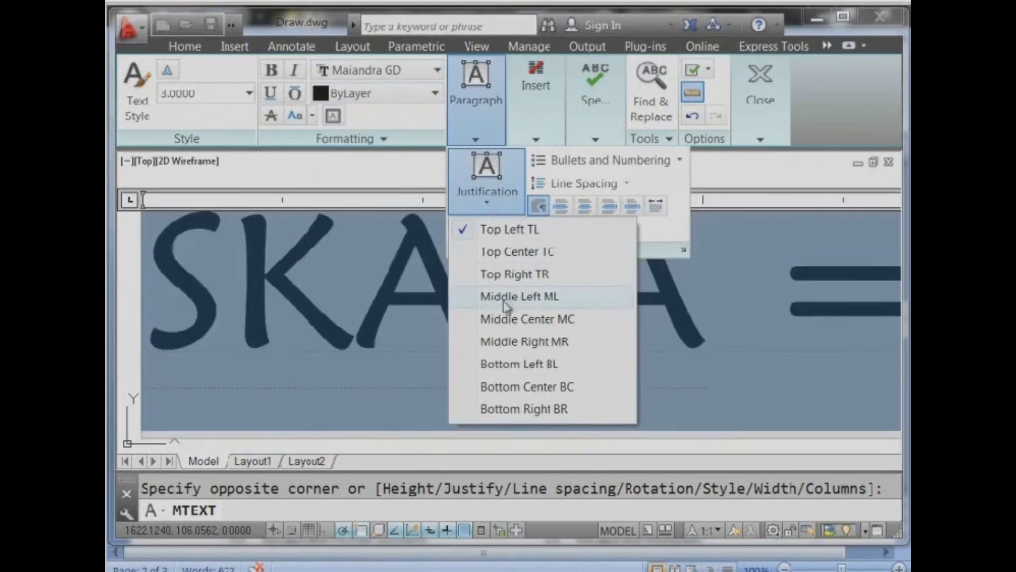
pyautogui.click(503, 299)
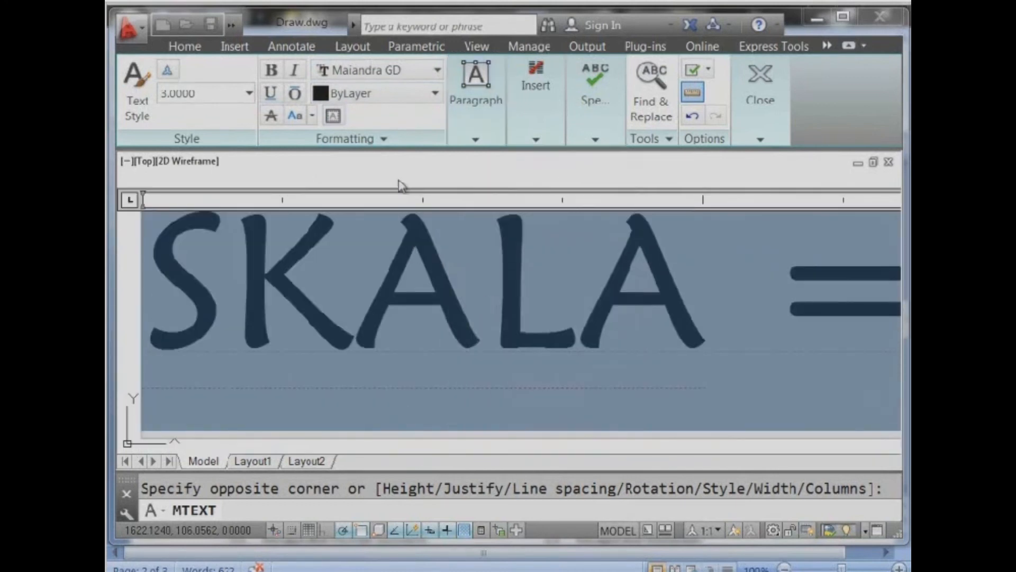
pyautogui.click(403, 178)
pyautogui.scroll(5, 317, 294)
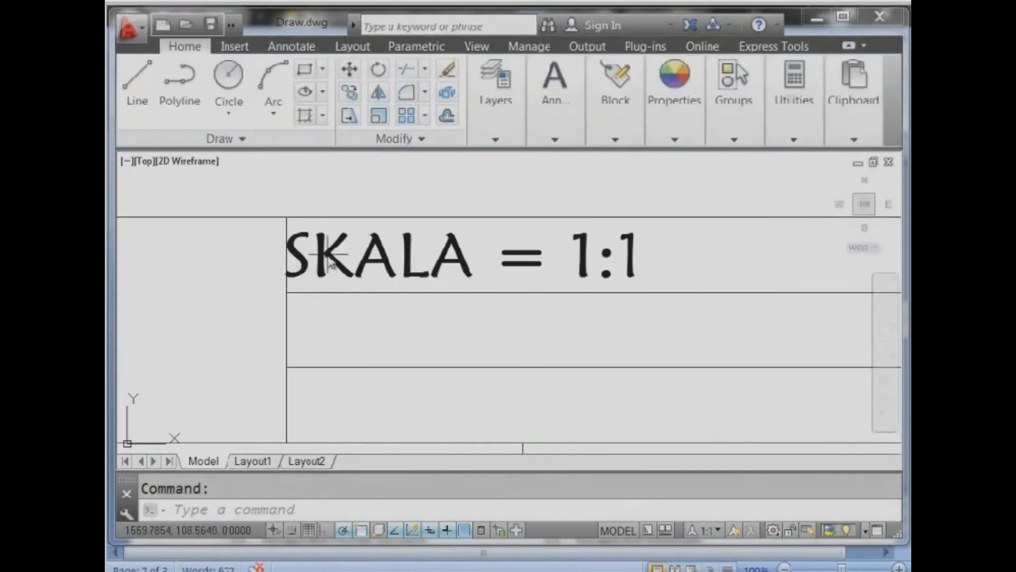
pyautogui.scroll(-2, 331, 256)
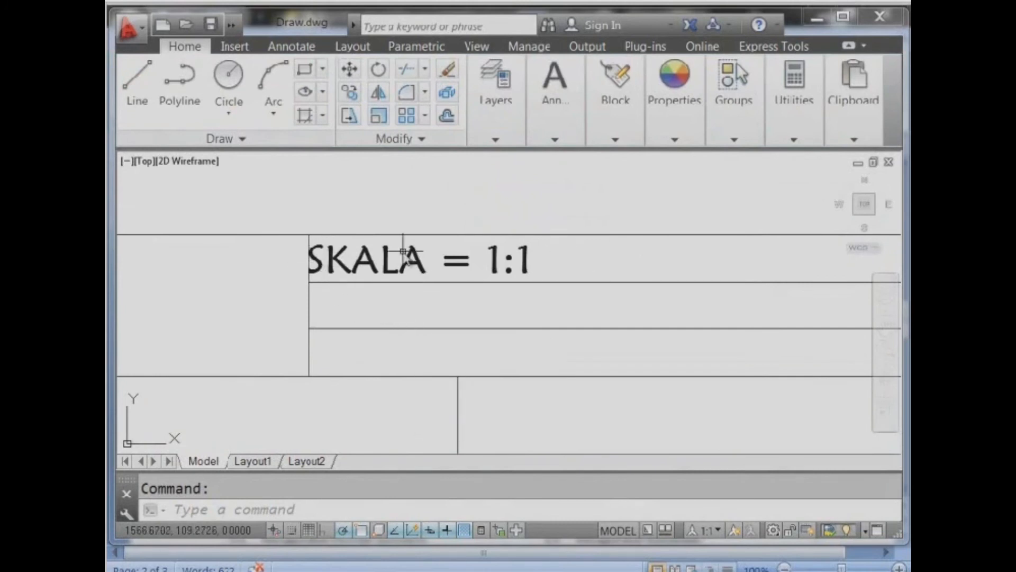
# - Move the SKALA = 1:1 text slightly to the right, clear of the cell's left border
pyautogui.click(357, 256)
pyautogui.click(349, 69)
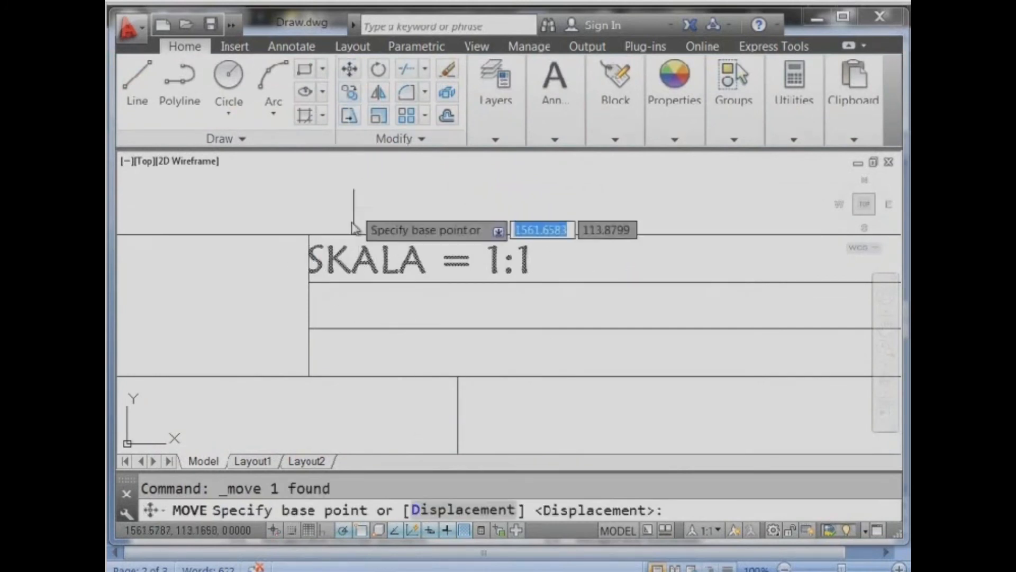
pyautogui.click(337, 267)
pyautogui.click(343, 267)
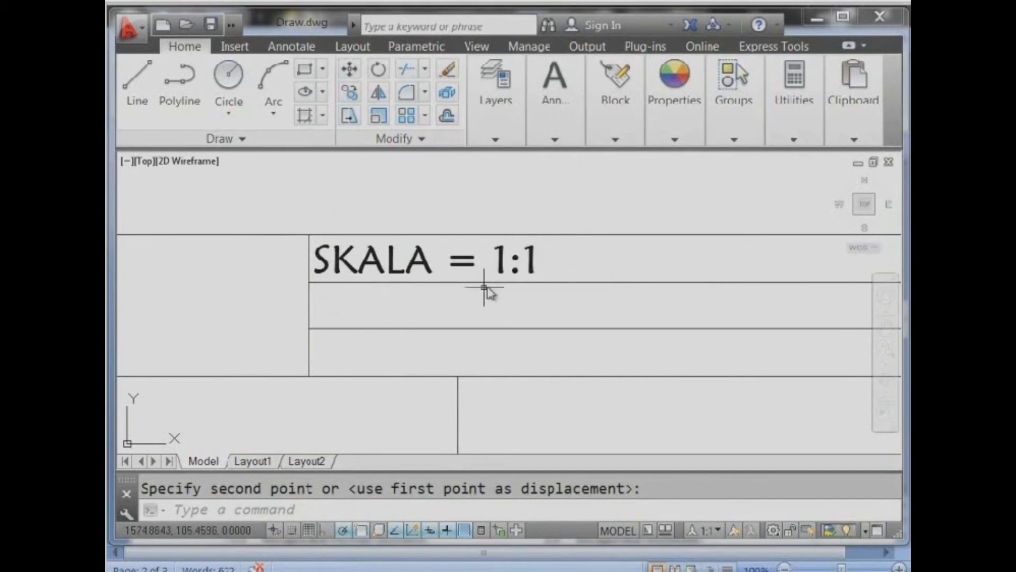
# - Reopen the title block's multiline text and replace the word SKALA with SATUAN
pyautogui.doubleClick(395, 265)
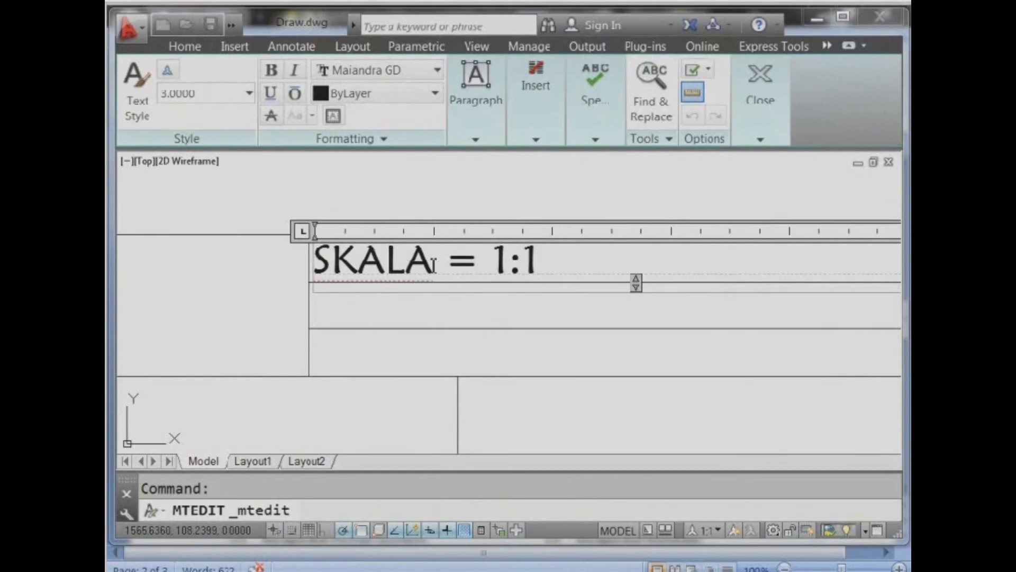
pyautogui.moveTo(435, 265); pyautogui.dragTo(316, 268)
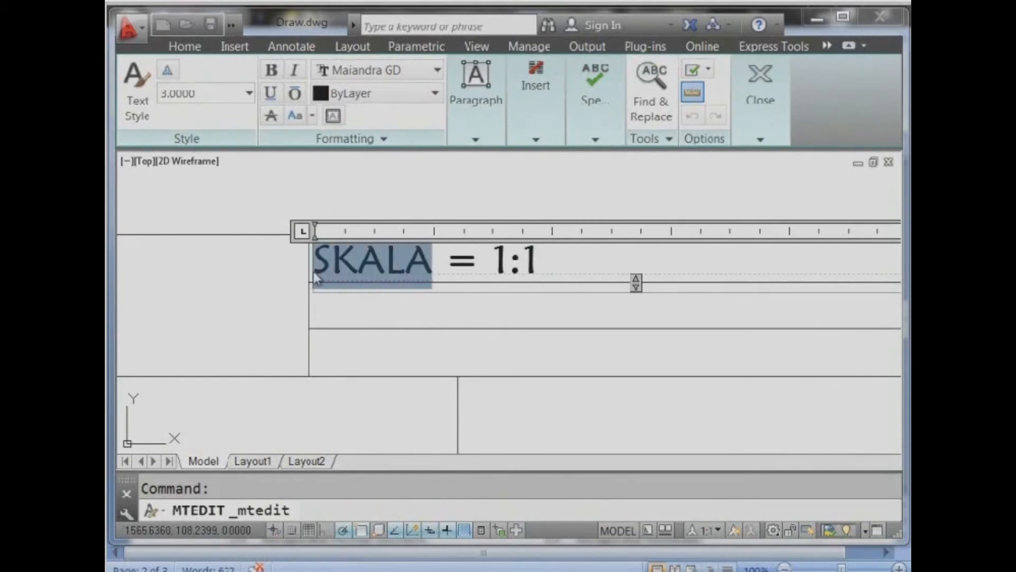
pyautogui.write('S')
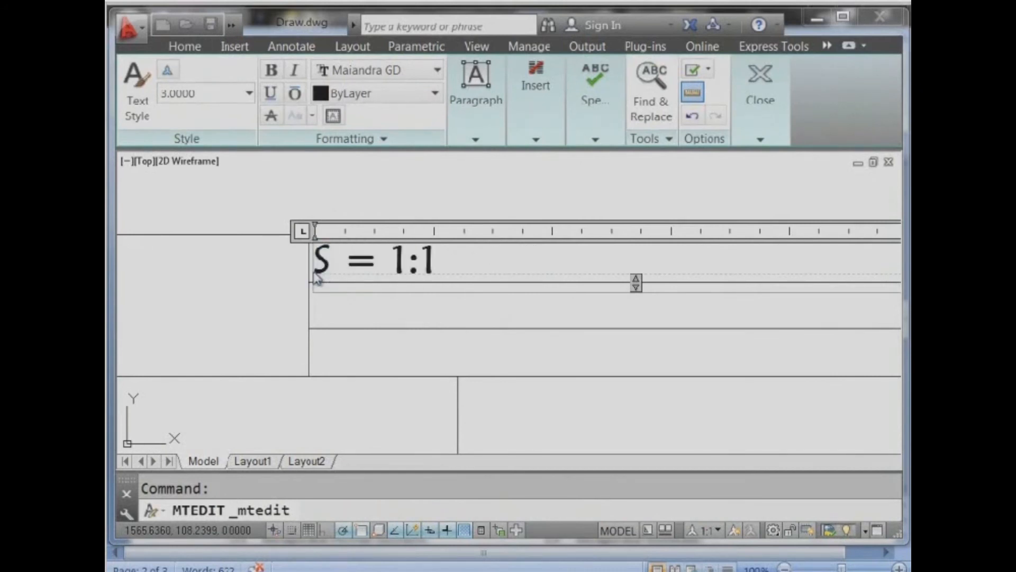
pyautogui.write('ATUAN')
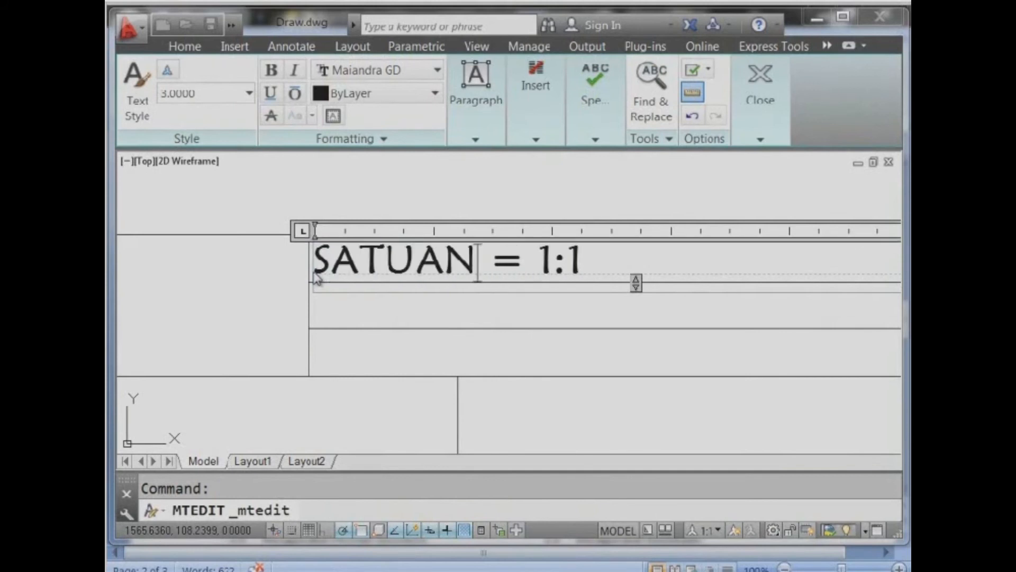
# - Replace both digits after the equals sign with m and finish editing the text
pyautogui.doubleClick(551, 262)
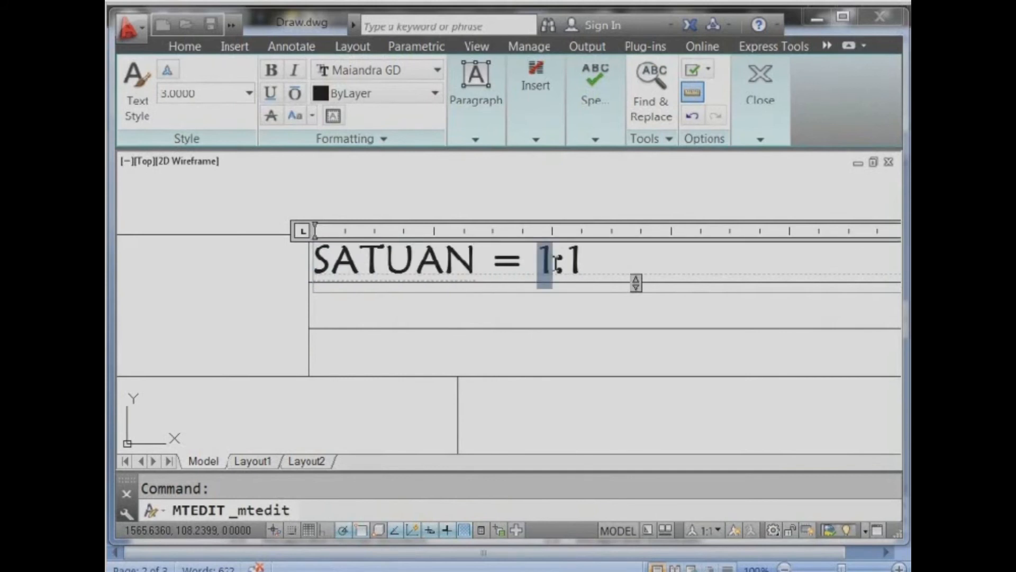
pyautogui.write('m')
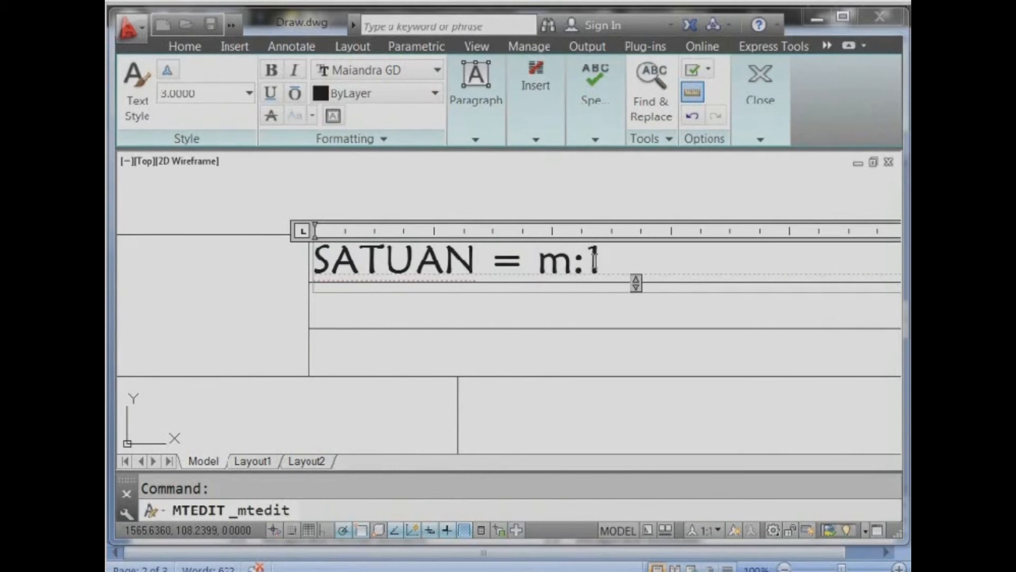
pyautogui.doubleClick(595, 260)
pyautogui.write('m')
pyautogui.click(251, 324)
# - Add single-line text SATUAN:mm near the left edge of the cell right of the middle divider, with height 3 and rotation angle 0
pyautogui.moveTo(793, 285); pyautogui.dragTo(361, 303, button='middle')
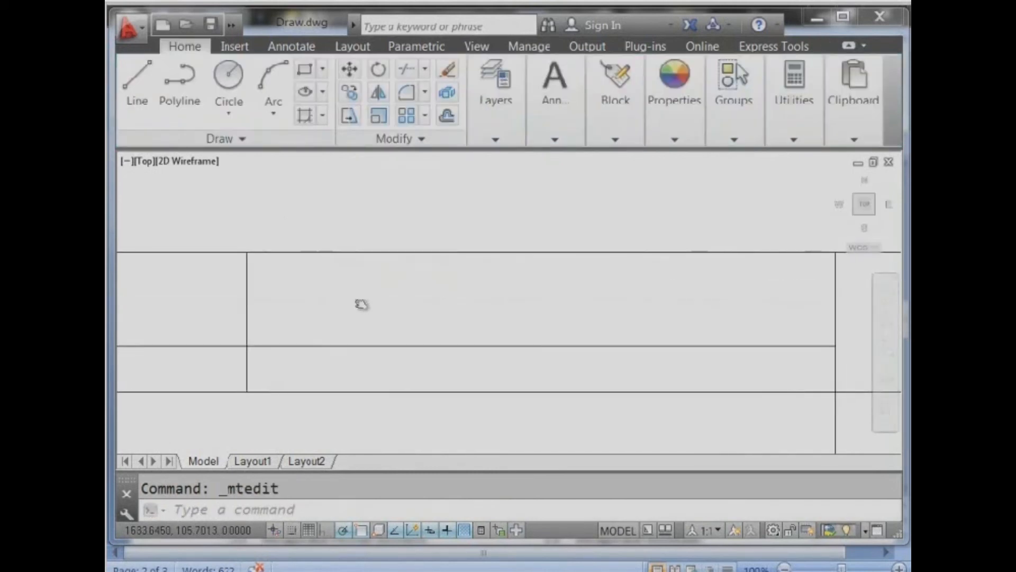
pyautogui.click(554, 139)
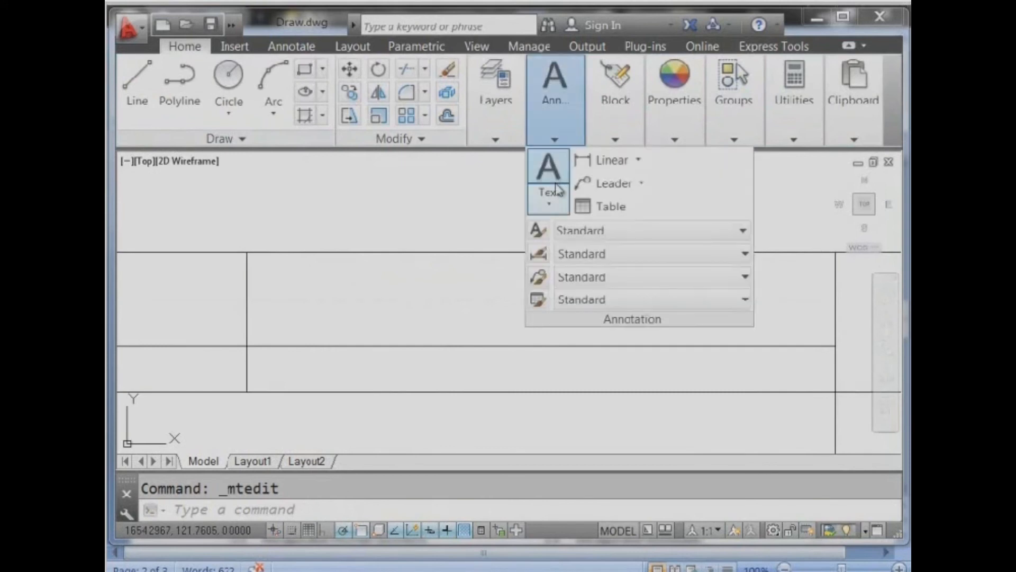
pyautogui.click(551, 207)
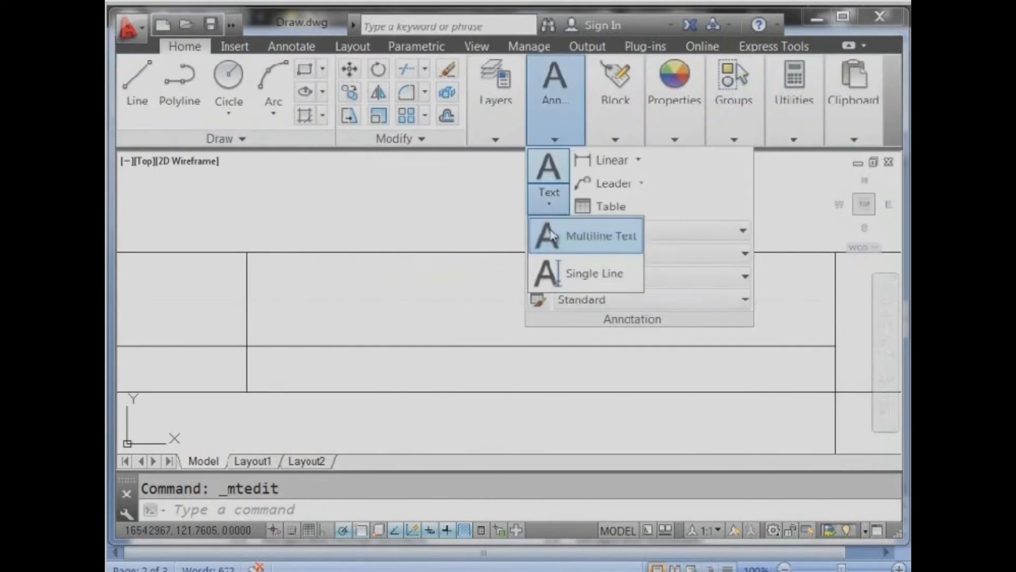
pyautogui.click(570, 278)
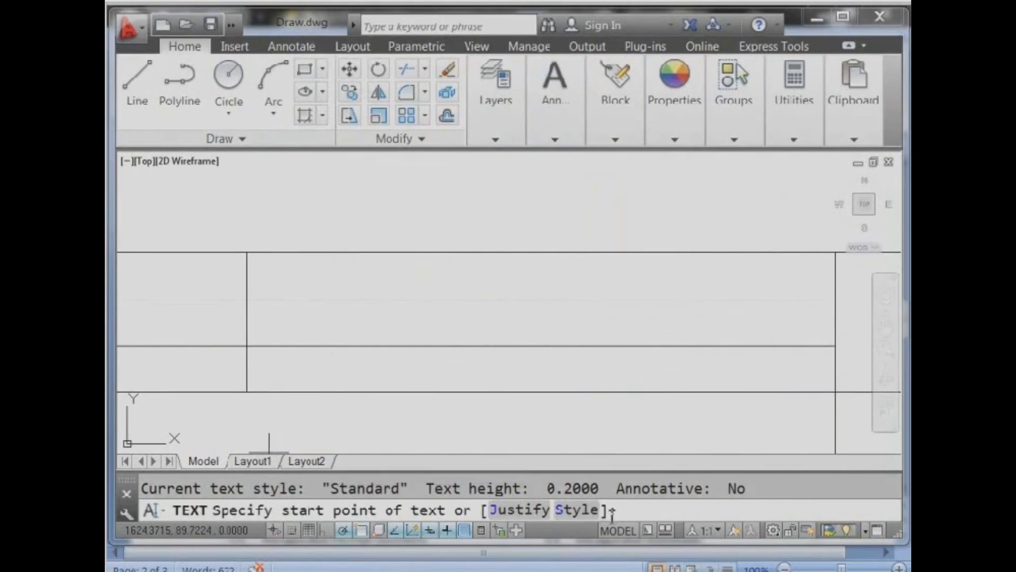
pyautogui.click(246, 300)
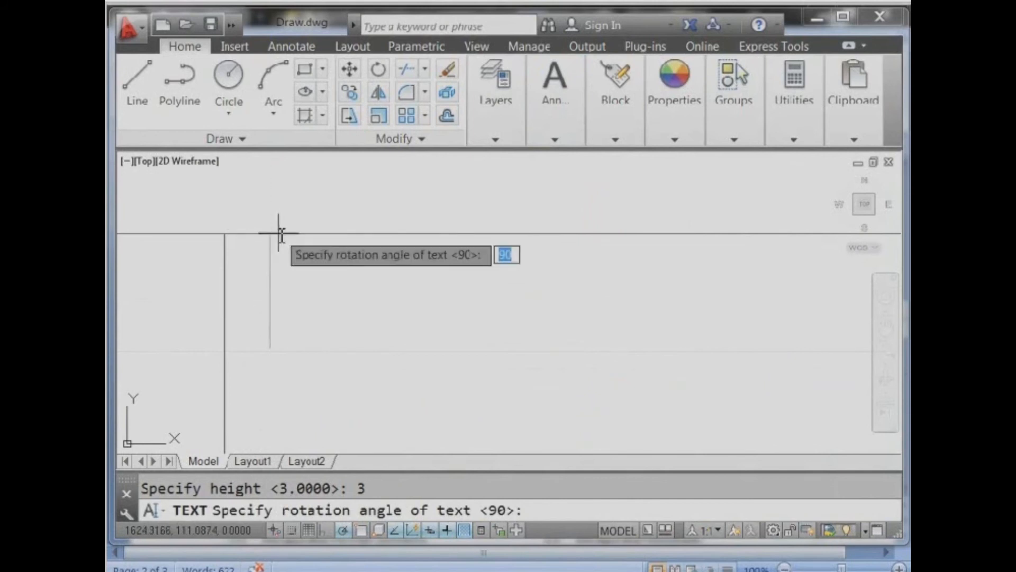
pyautogui.write('0')
pyautogui.press('Return')
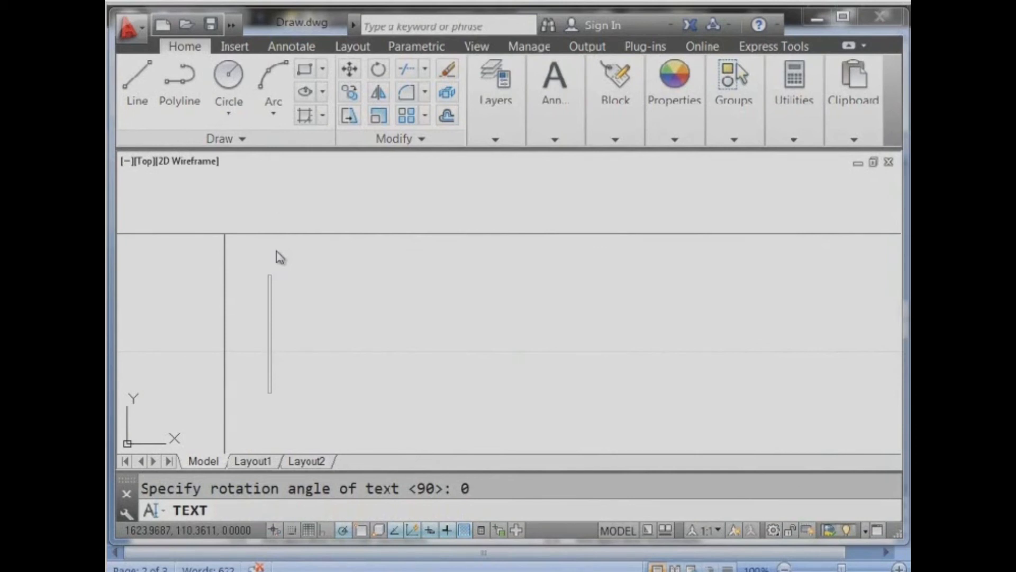
pyautogui.write('SATUAN')
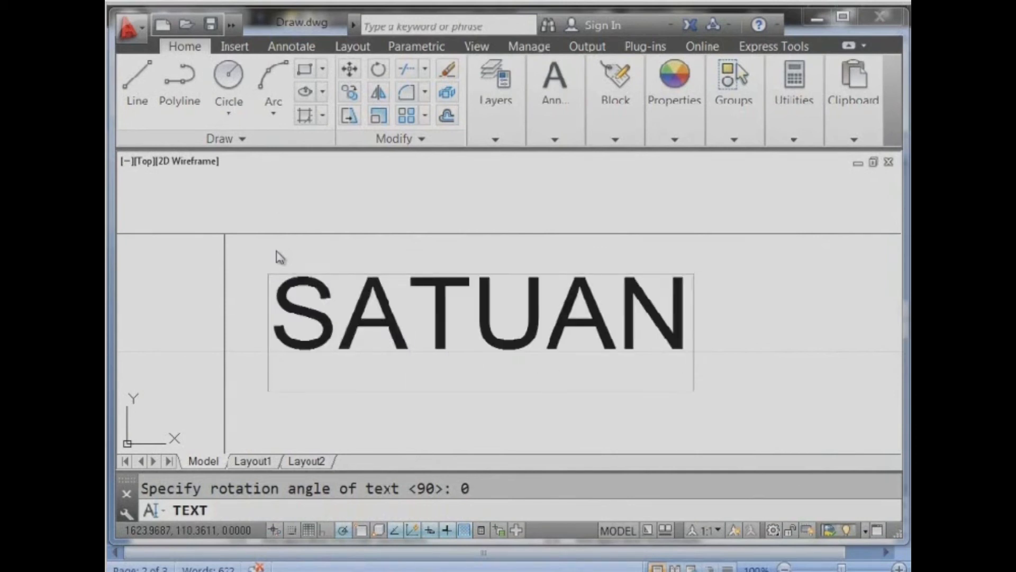
pyautogui.write(':mm')
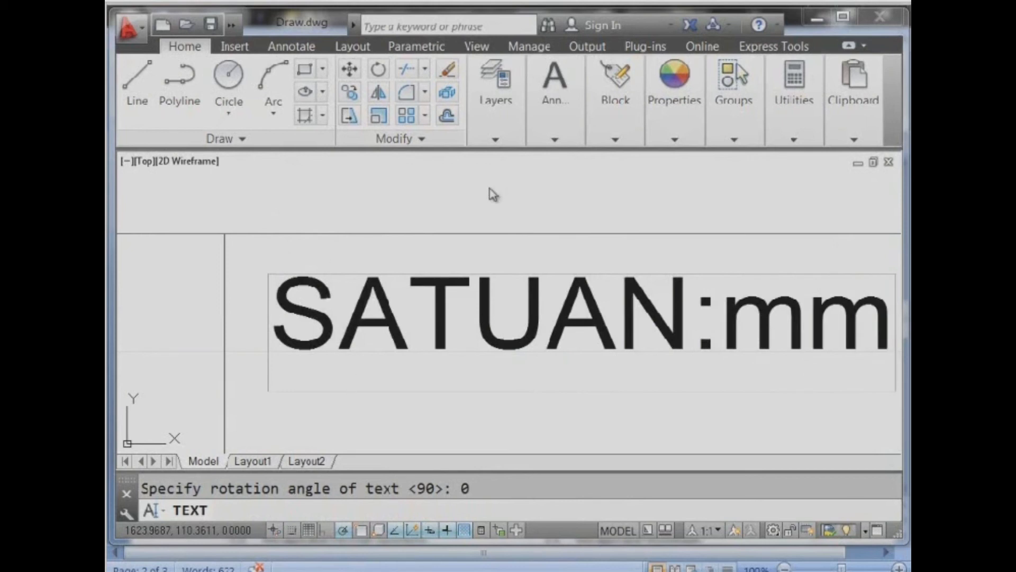
# - Finish entering the single-line text SATUAN:mm in the title block
pyautogui.press('Return')
pyautogui.press('Return')
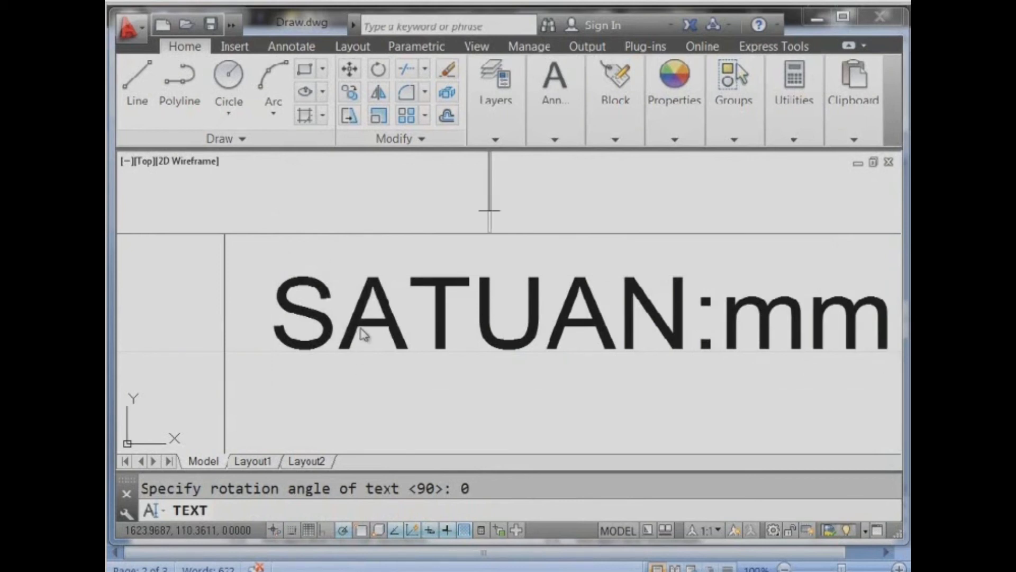
pyautogui.scroll(-4, 324, 390)
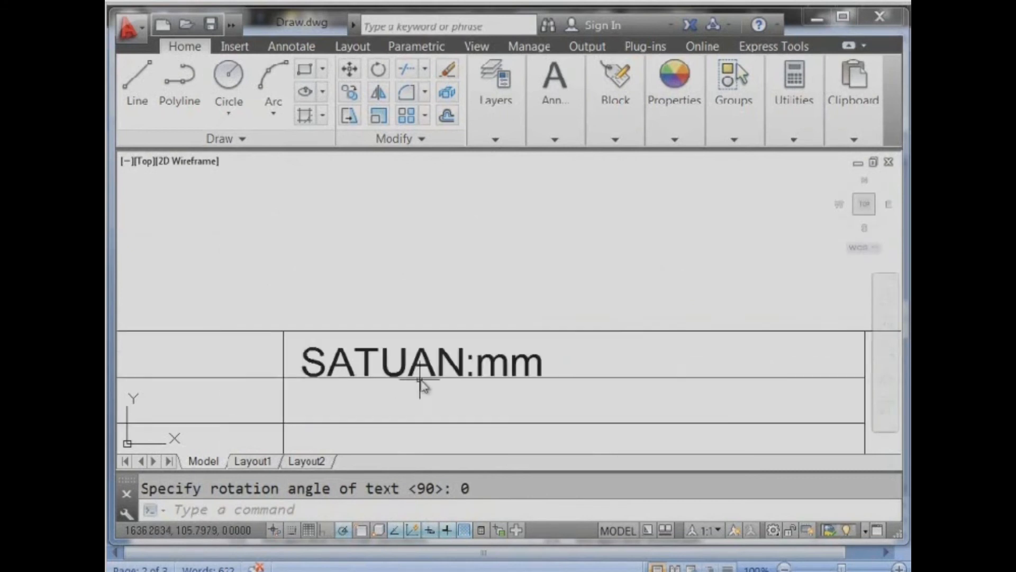
# - Replace the title block's single-line text SATUAN:mm with SKALA: 1:1 and end text editing
pyautogui.click(415, 352)
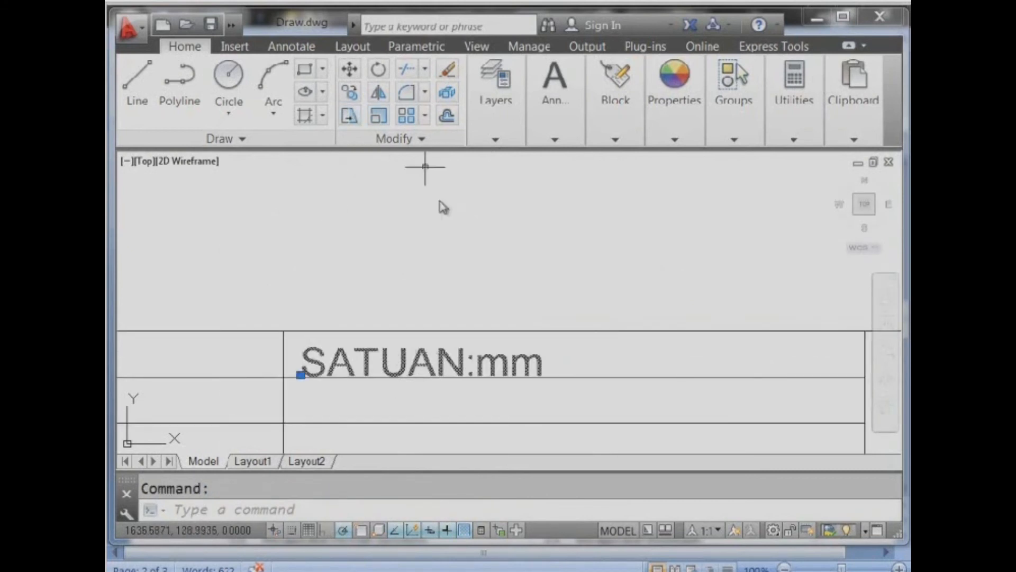
pyautogui.press('Escape')
pyautogui.doubleClick(432, 356)
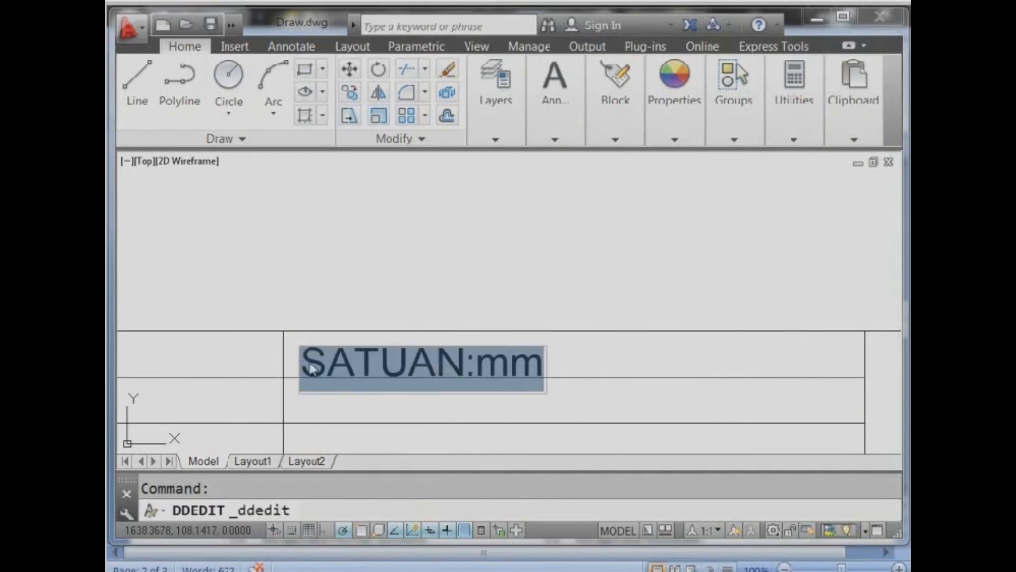
pyautogui.write('SKAL')
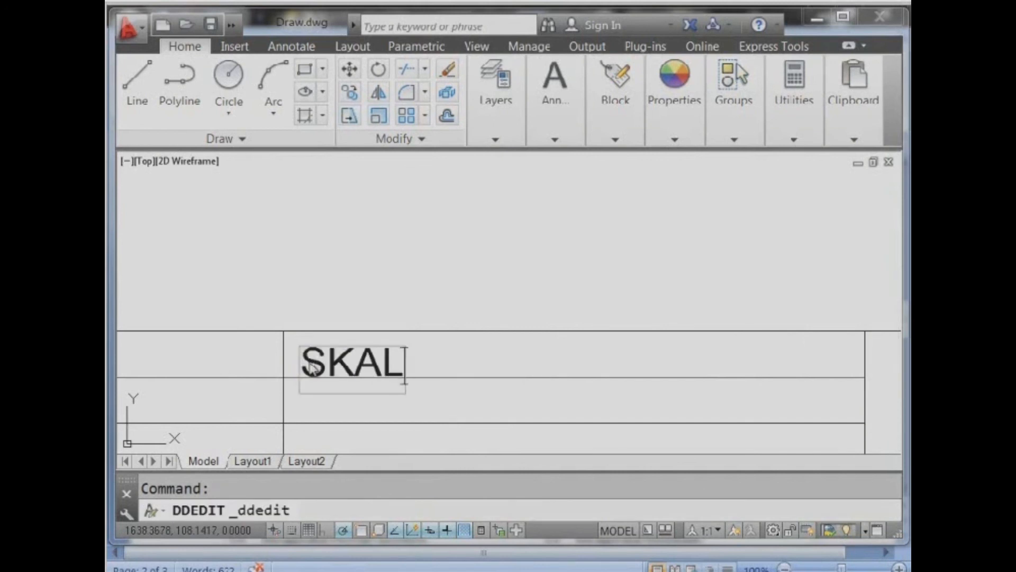
pyautogui.write('A:')
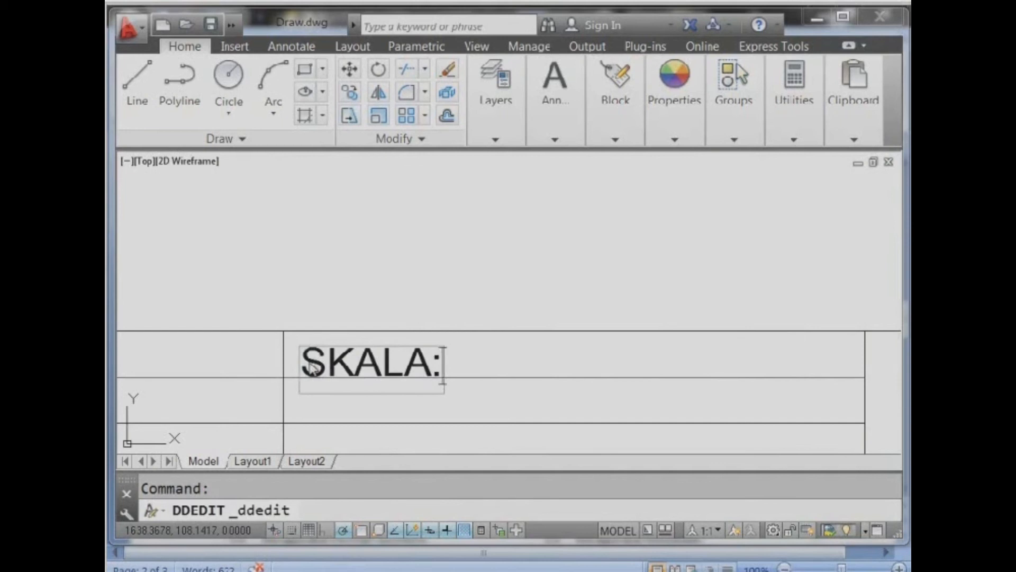
pyautogui.write(' 1:')
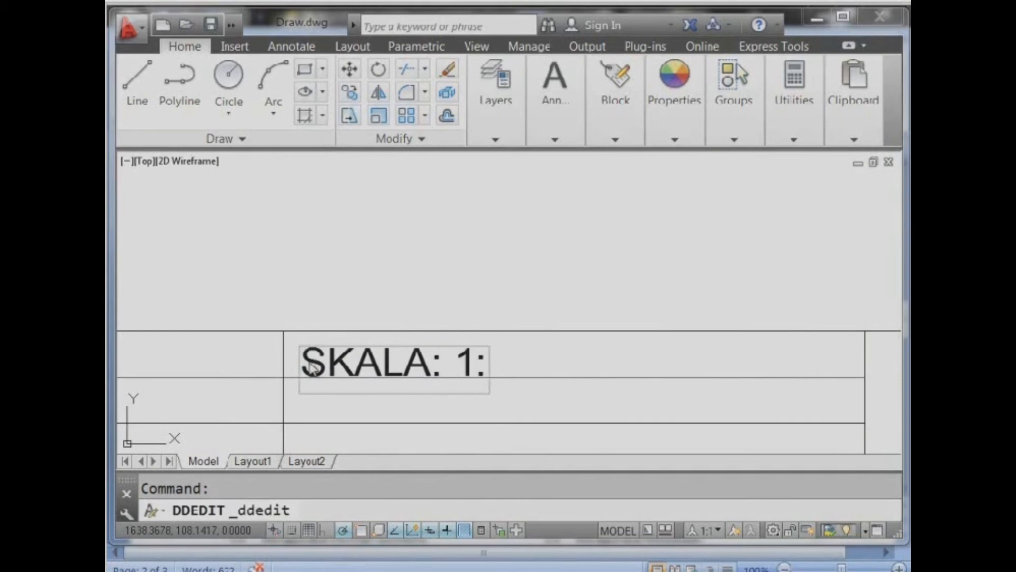
pyautogui.write('1')
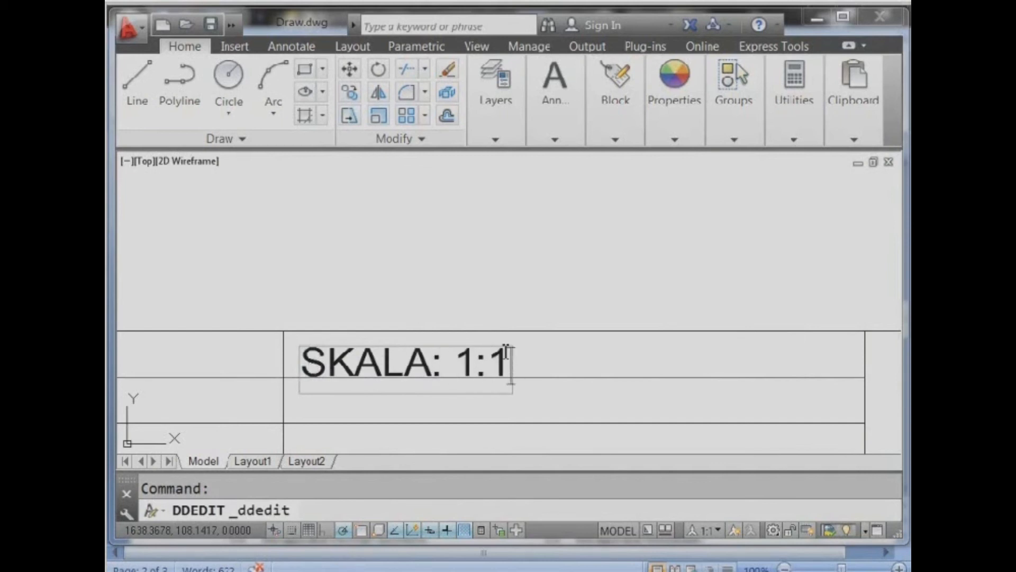
pyautogui.press('Return')
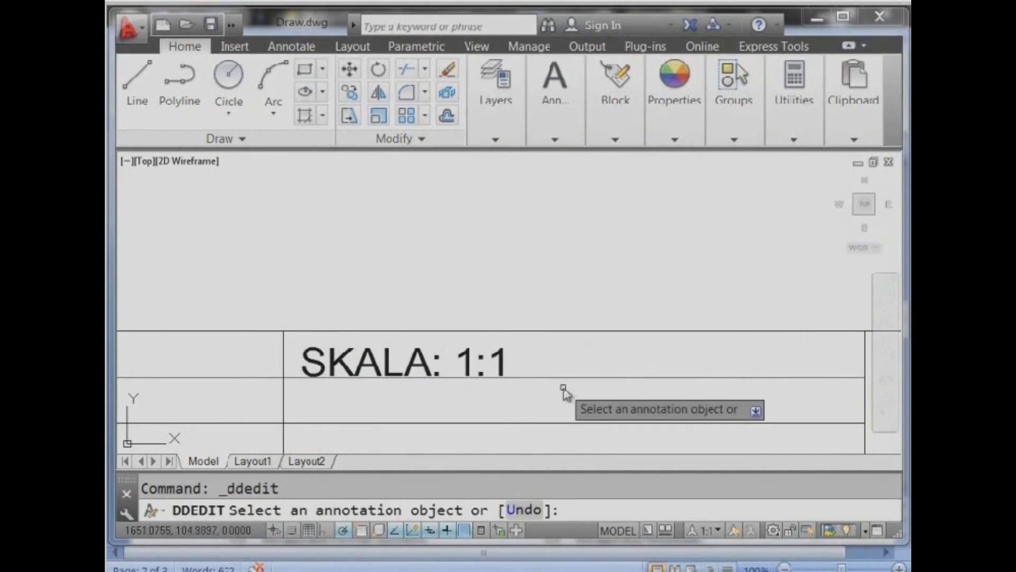
pyautogui.press('Escape')
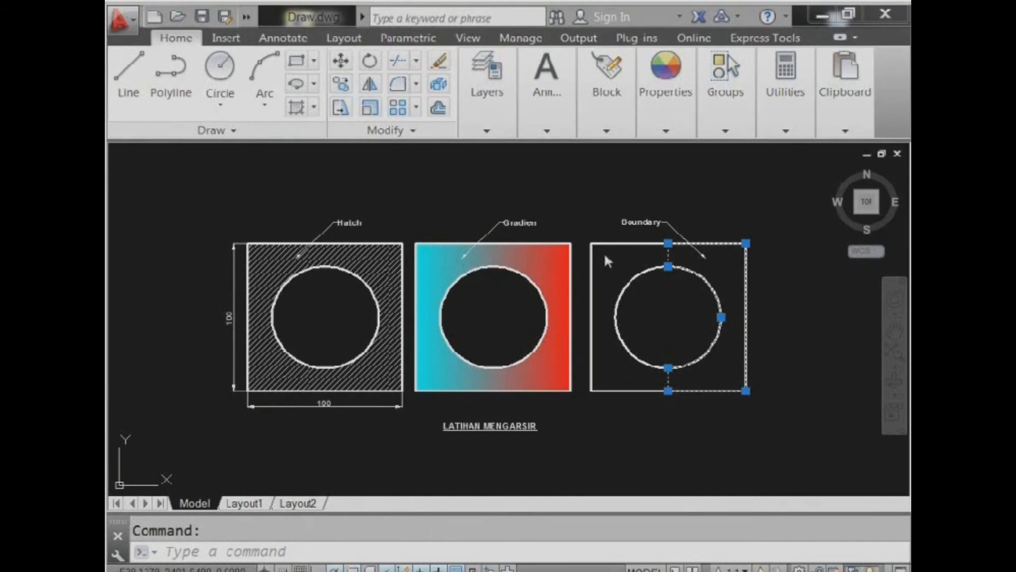
pyautogui.click(315, 108)
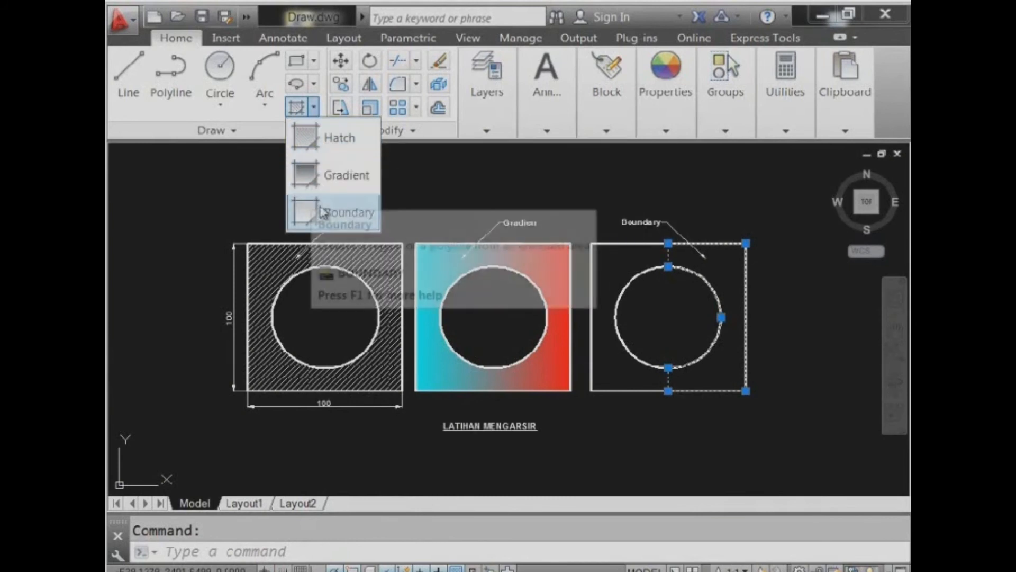
pyautogui.click(411, 183)
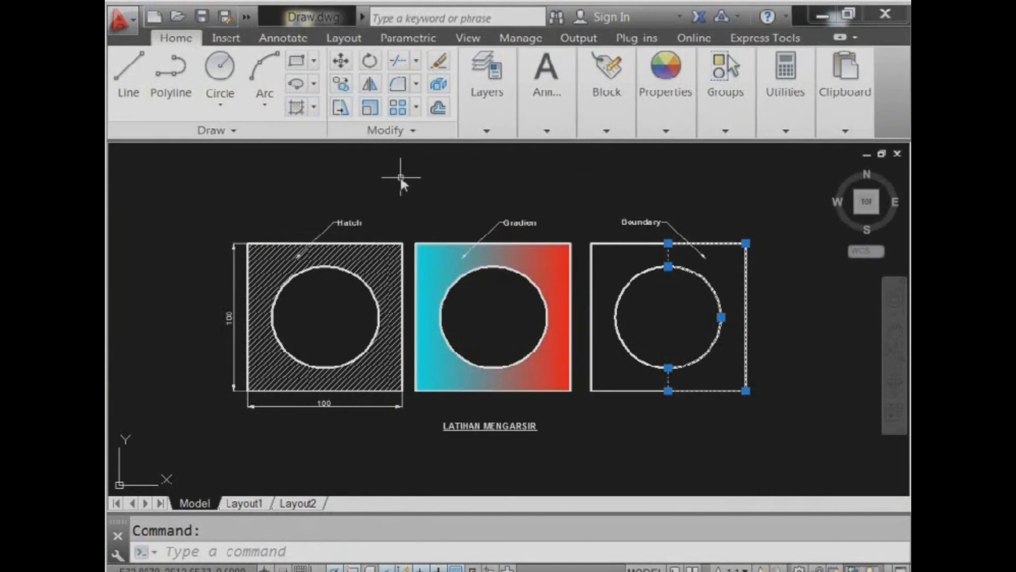
# - Hatch the area between the first practice square and its inner circle with the ANSI31 pattern
pyautogui.moveTo(460, 407); pyautogui.dragTo(477, 276, button='middle')
pyautogui.moveTo(434, 389); pyautogui.dragTo(437, 328, button='middle')
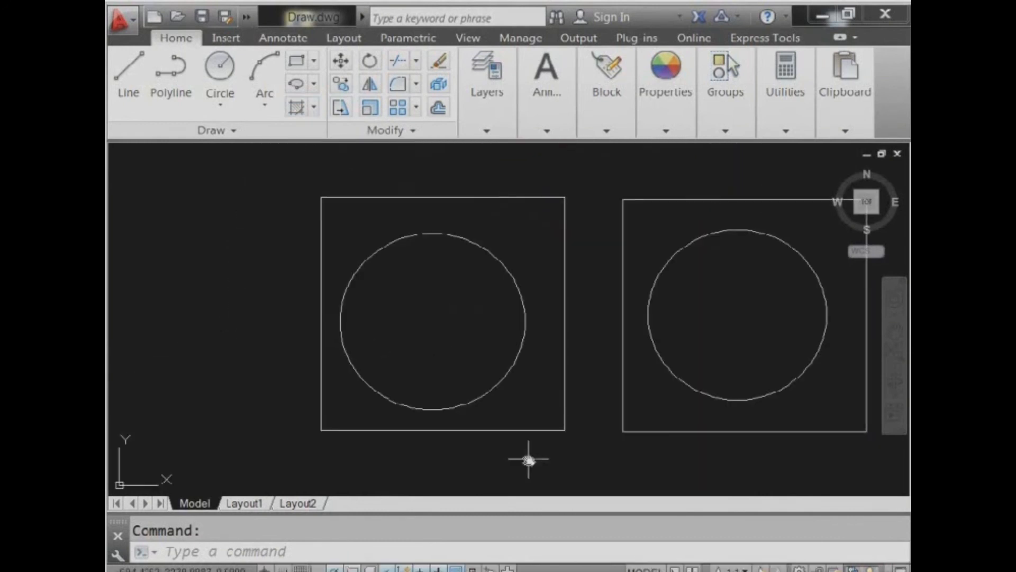
pyautogui.click(314, 108)
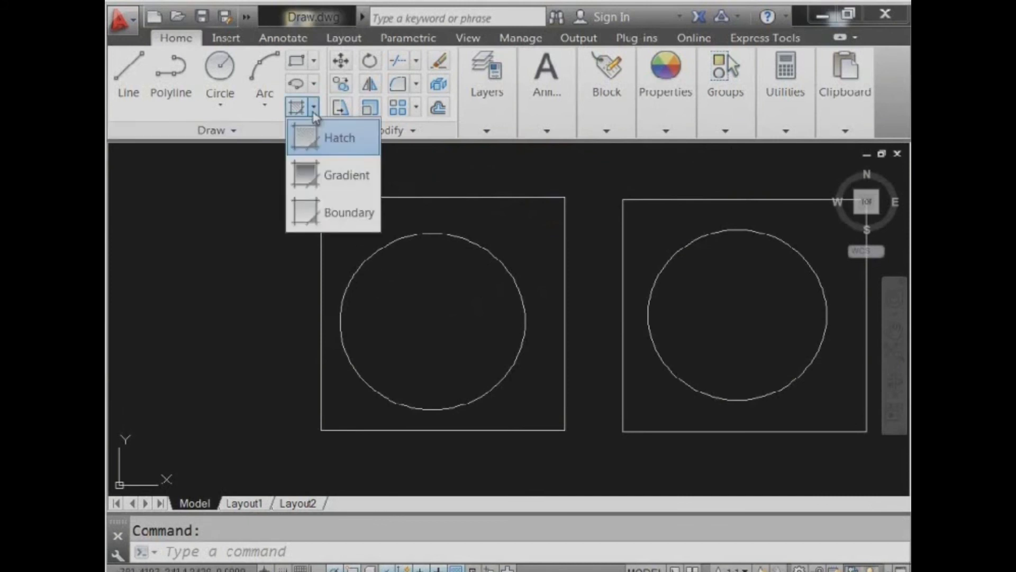
pyautogui.click(305, 142)
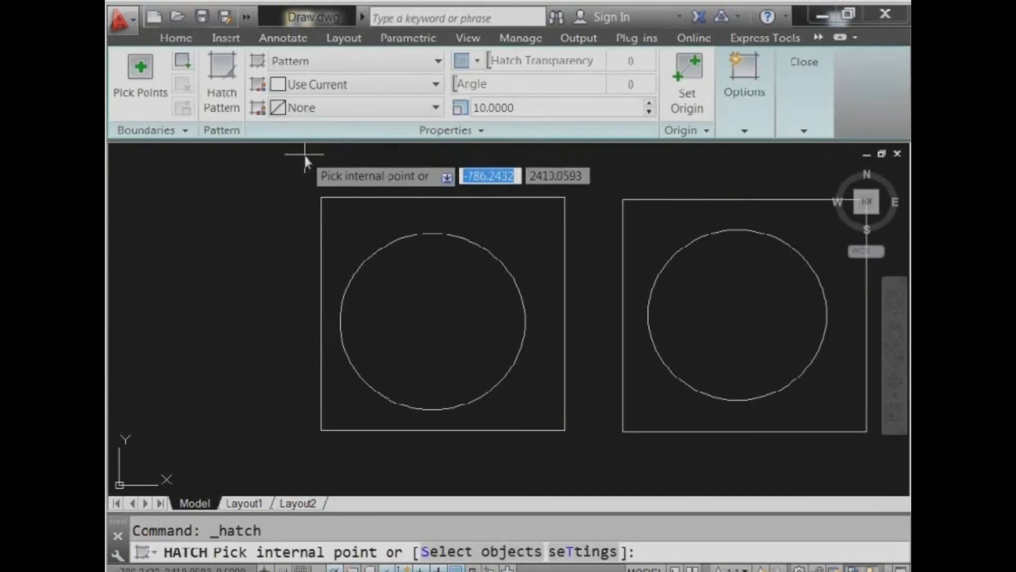
pyautogui.click(379, 62)
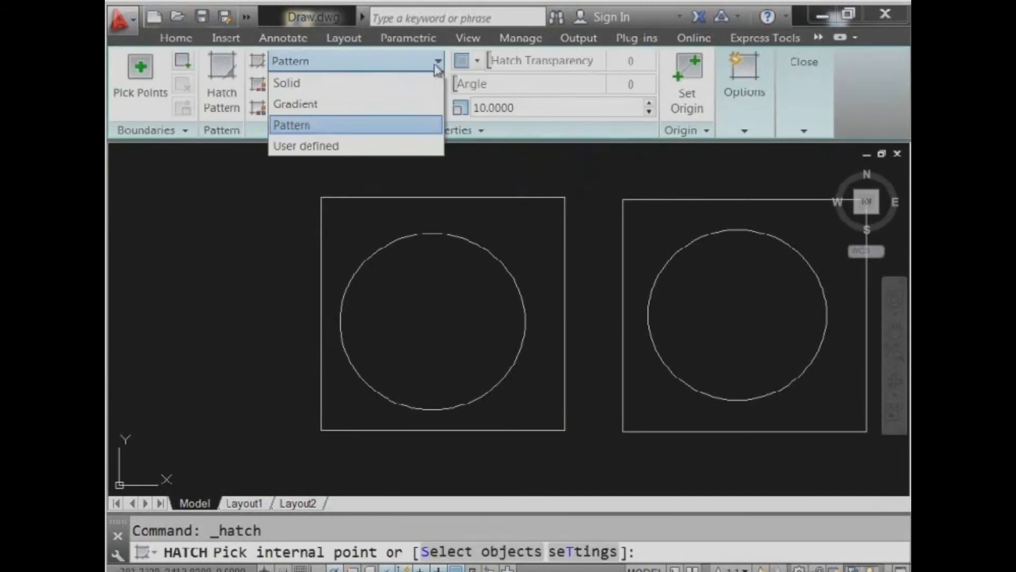
pyautogui.click(330, 126)
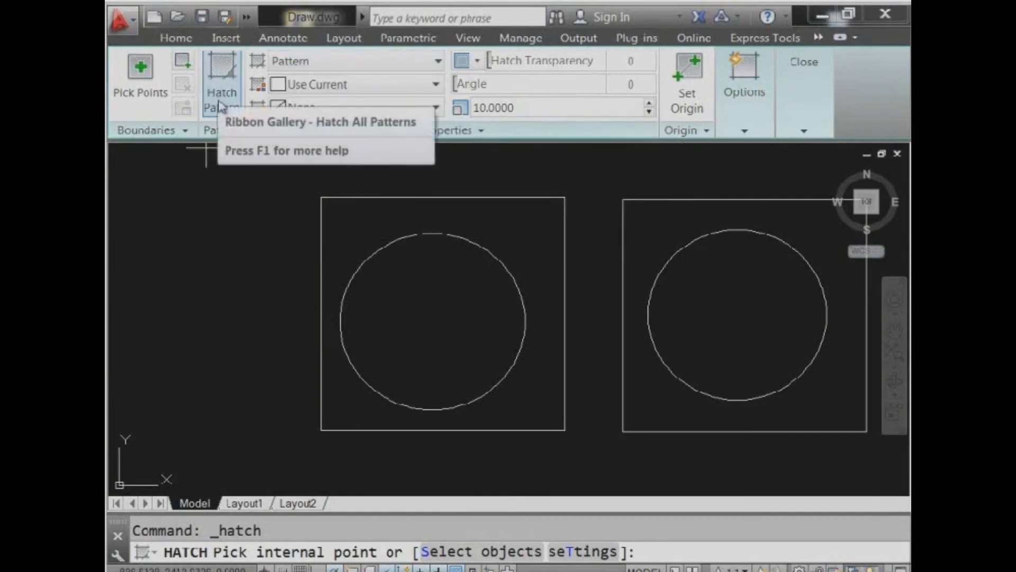
pyautogui.click(220, 90)
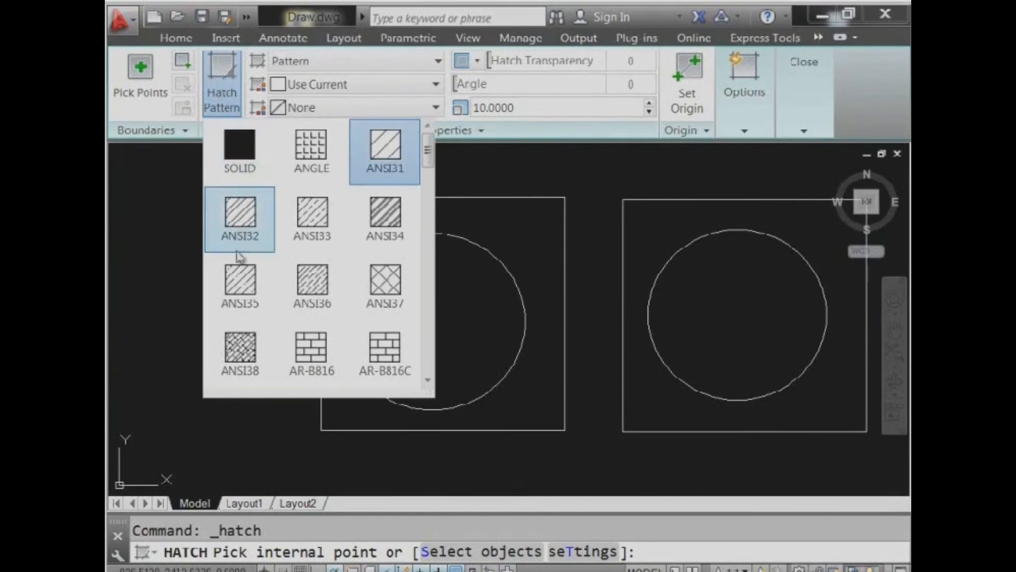
pyautogui.moveTo(428, 153)
pyautogui.mouseDown()
pyautogui.moveTo(426, 337)
pyautogui.moveTo(437, 257)
pyautogui.moveTo(429, 135)
pyautogui.mouseUp()
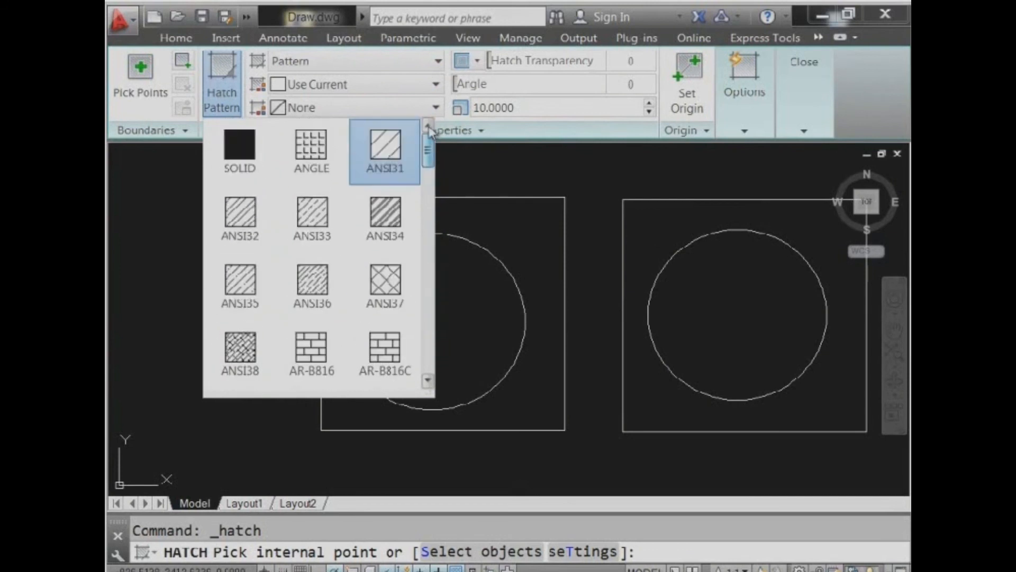
pyautogui.click(381, 156)
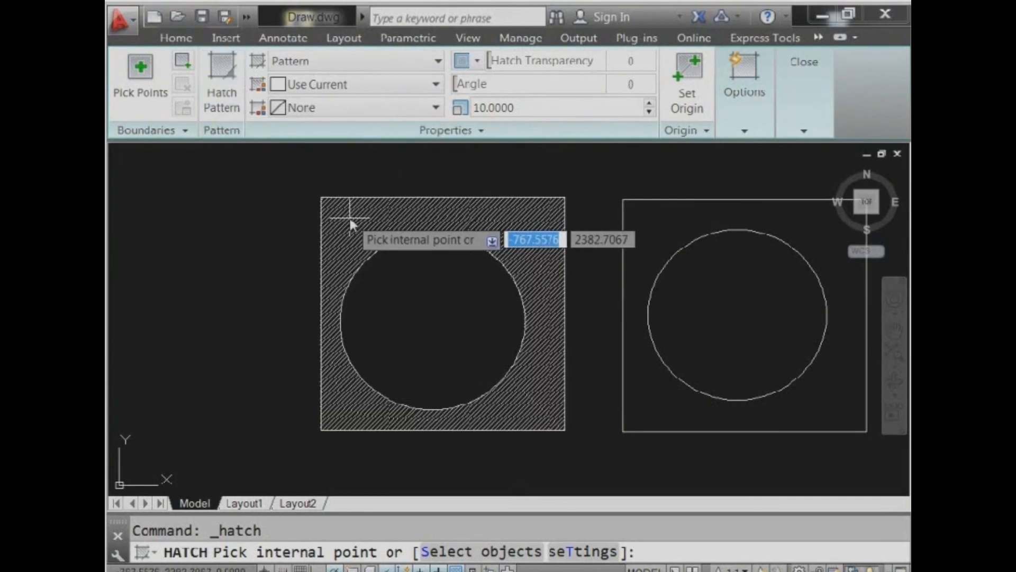
pyautogui.click(363, 226)
# - Try hatch scales of 15 and 20 on the first practice square's hatch
pyautogui.scroll(2, 379, 226)
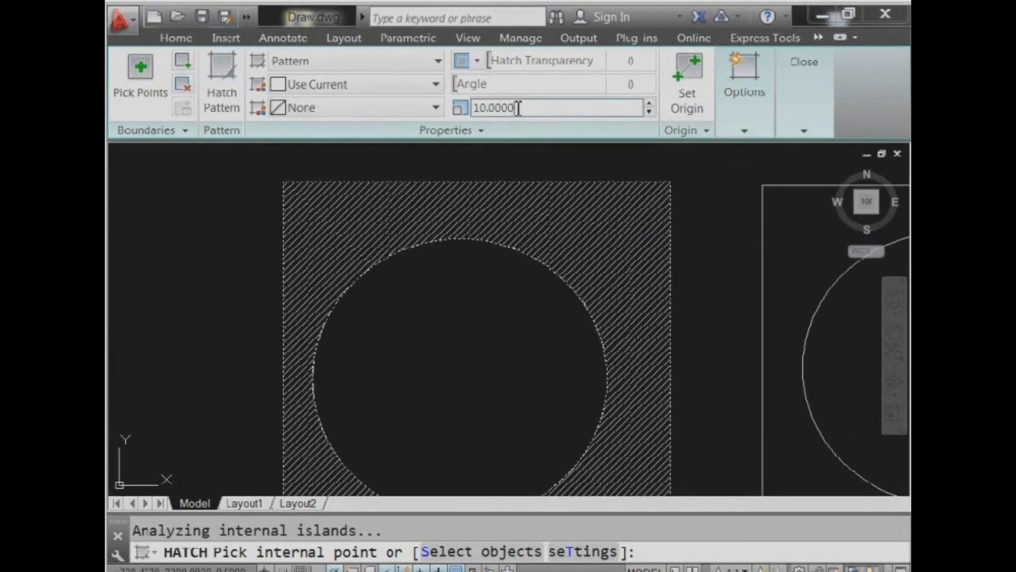
pyautogui.moveTo(517, 109); pyautogui.dragTo(462, 109)
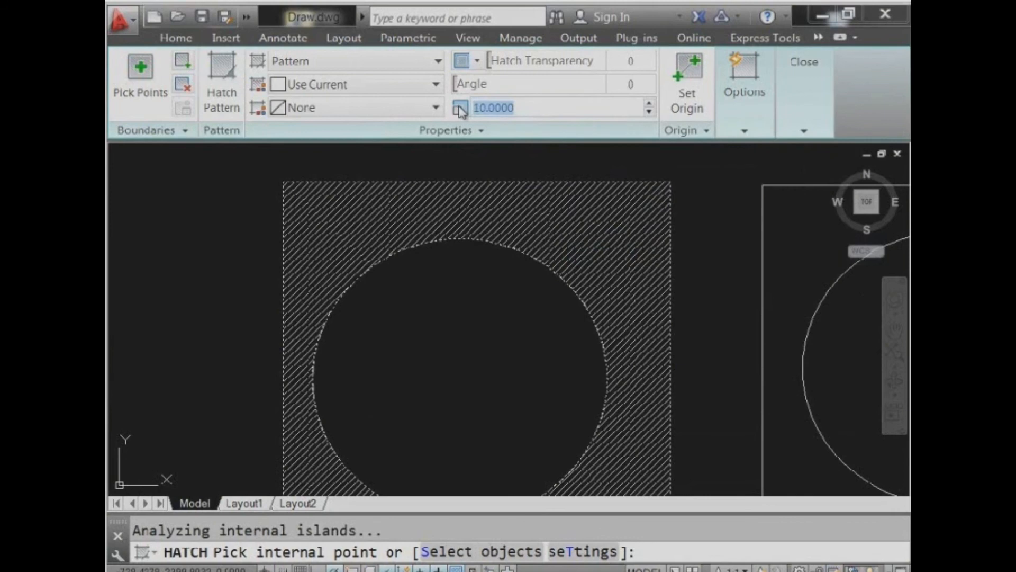
pyautogui.write('15')
pyautogui.press('Return')
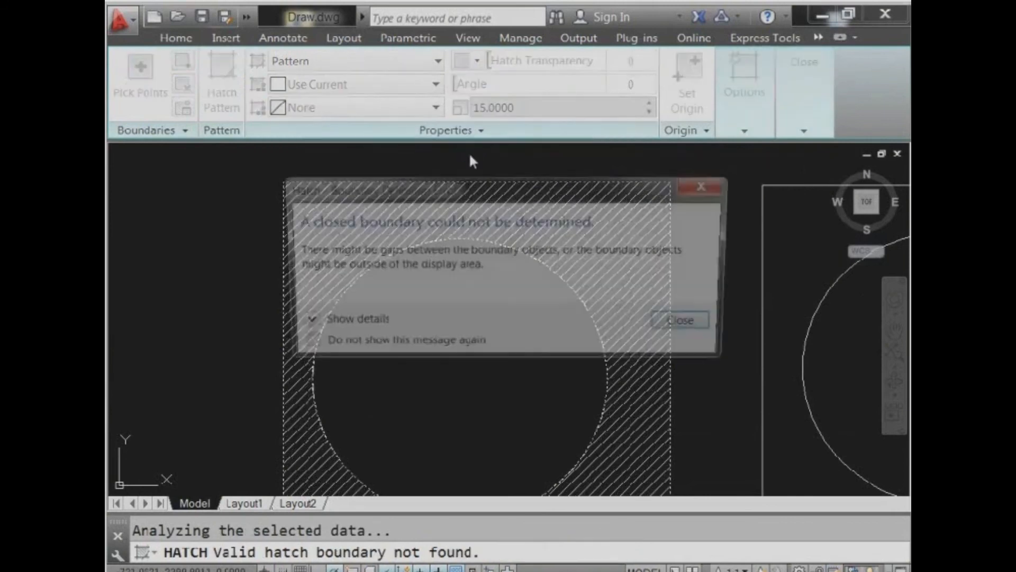
pyautogui.click(690, 324)
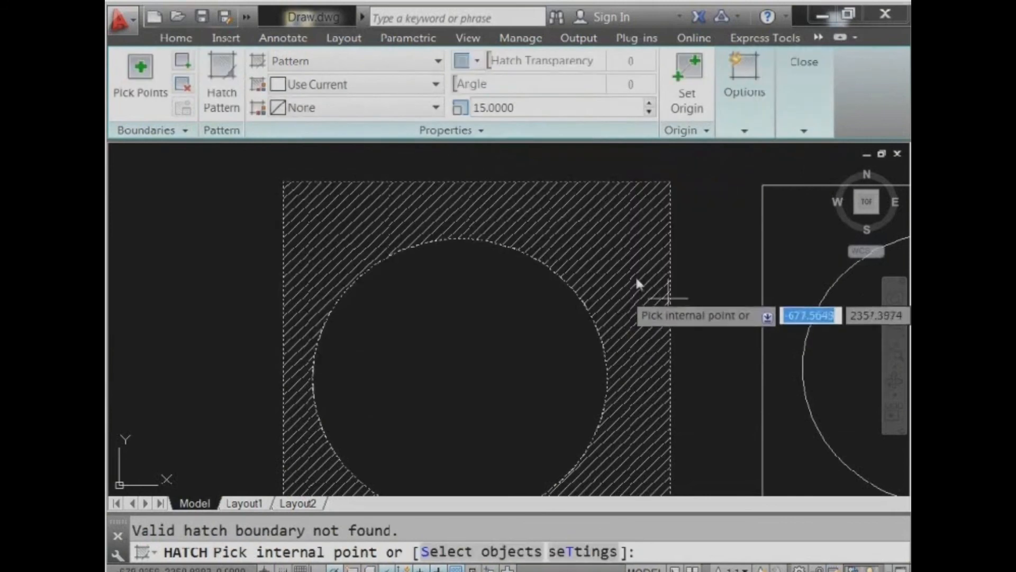
pyautogui.moveTo(513, 103); pyautogui.dragTo(460, 108)
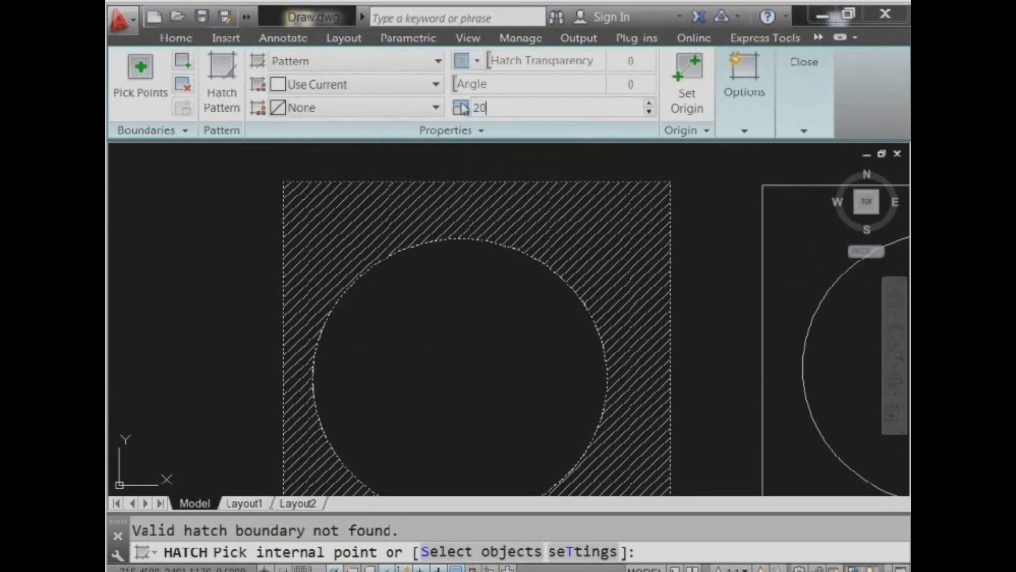
pyautogui.press('Return')
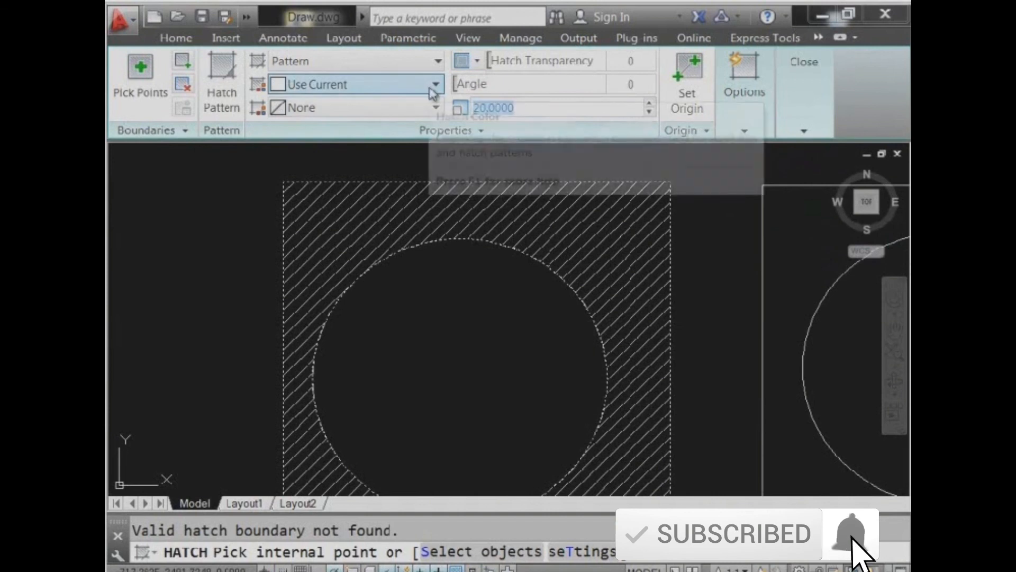
# - Set the first square's hatch scale to 40 and finish the hatch
pyautogui.write('40')
pyautogui.press('Return')
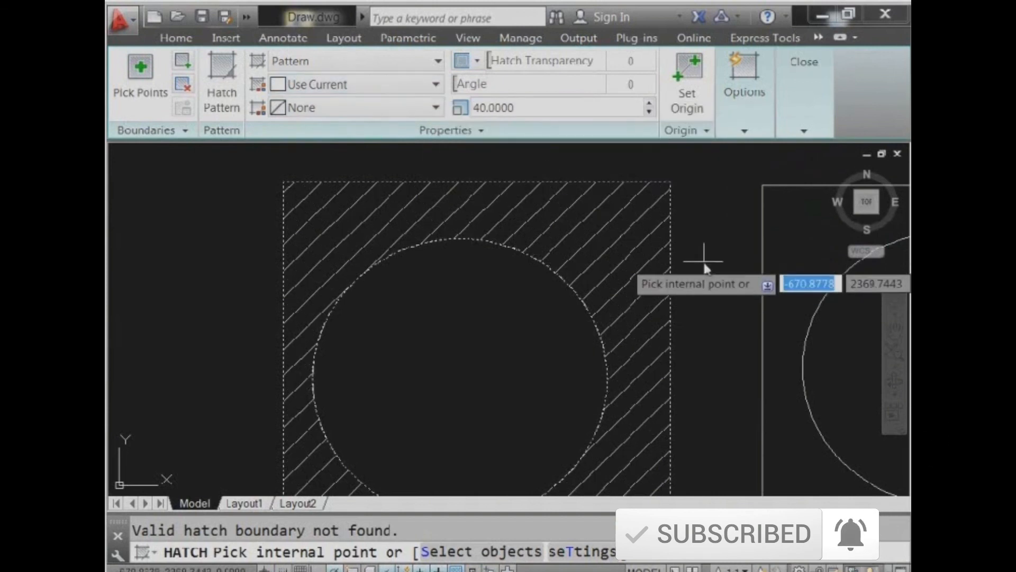
pyautogui.press('Return')
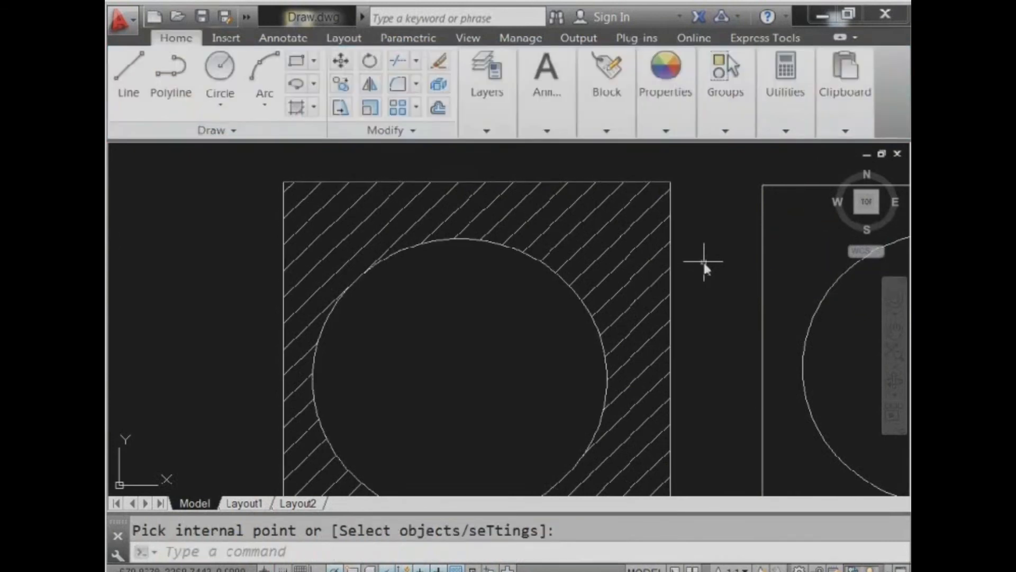
# - Fill the area between the second practice square and its circle with a gradient from Red to Cyan
pyautogui.scroll(-2, 651, 255)
pyautogui.moveTo(679, 259); pyautogui.dragTo(351, 263, button='middle')
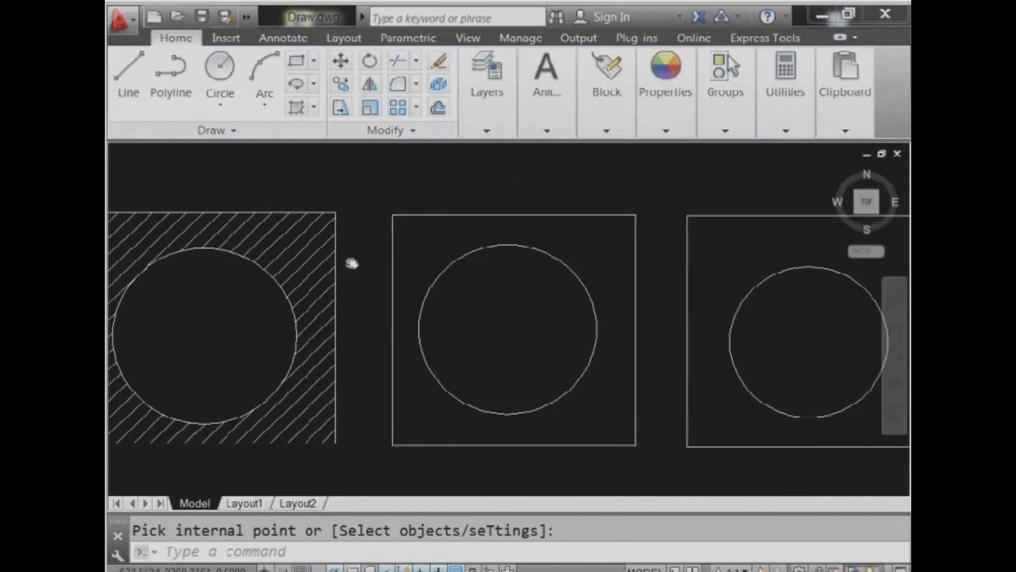
pyautogui.scroll(2, 516, 256)
pyautogui.moveTo(516, 257); pyautogui.dragTo(517, 229, button='middle')
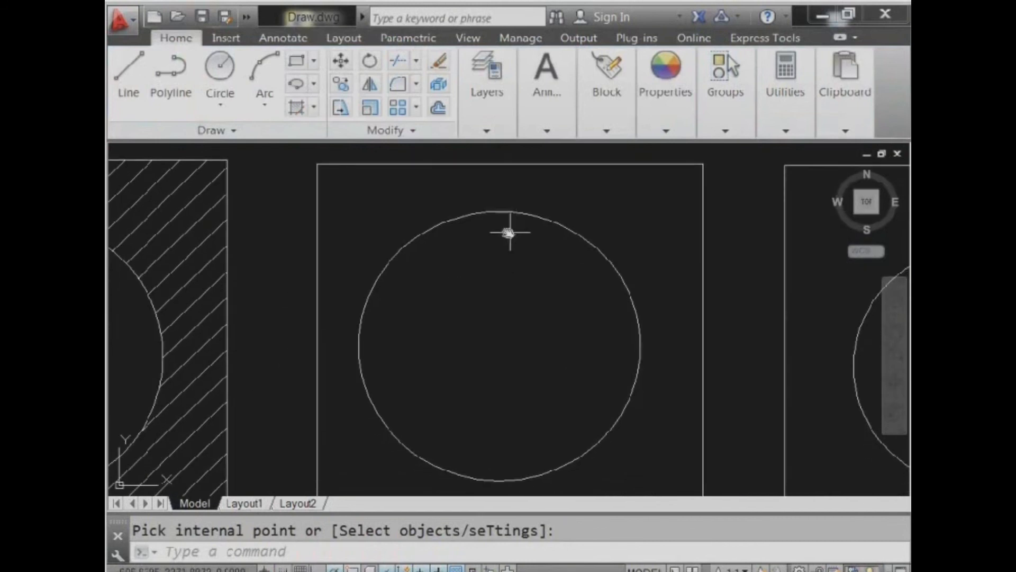
pyautogui.click(314, 109)
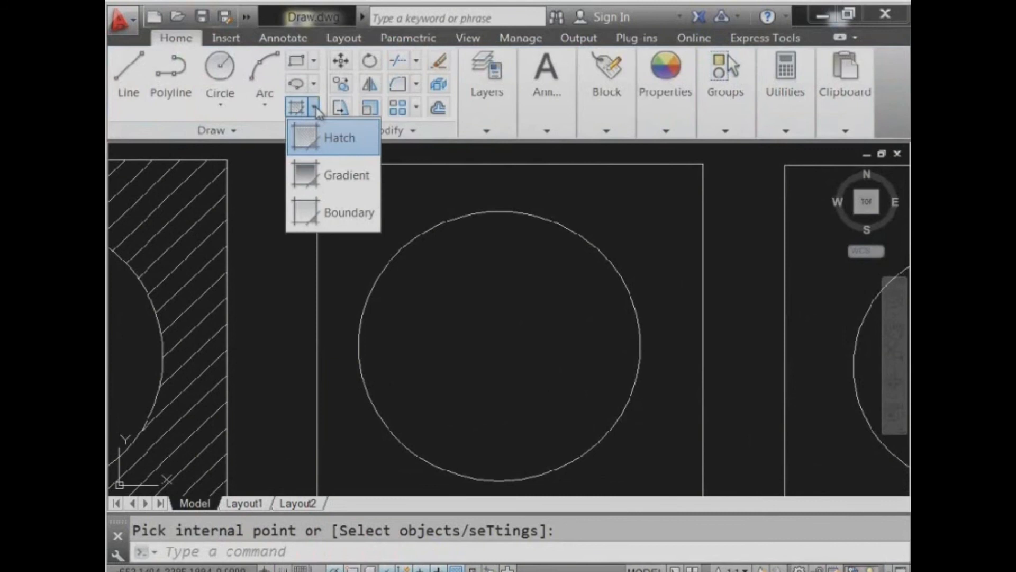
pyautogui.click(320, 179)
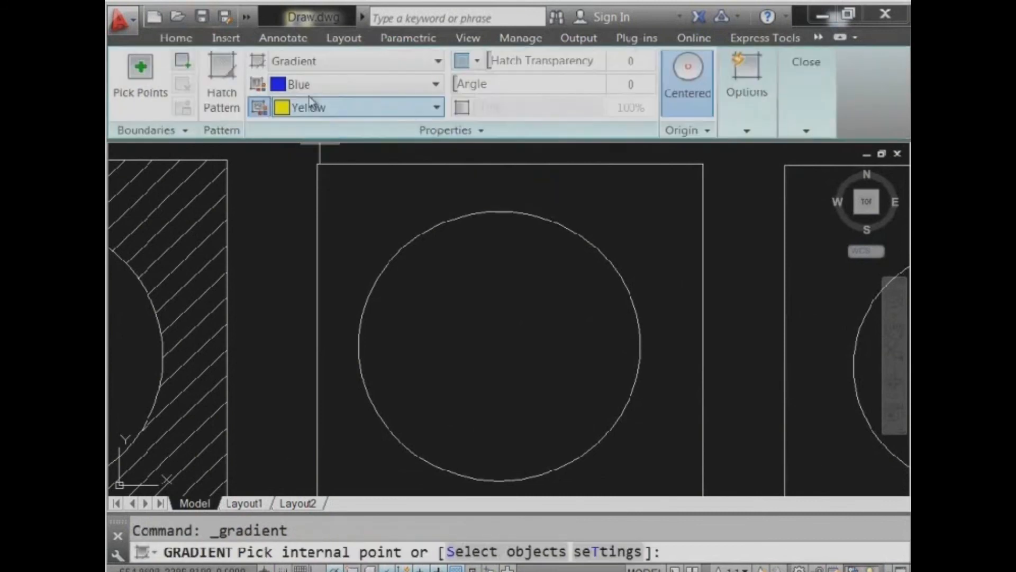
pyautogui.moveTo(549, 216)
pyautogui.mouseDown(button='middle')
pyautogui.moveTo(557, 390)
pyautogui.moveTo(582, 490)
pyautogui.mouseUp(button='middle')
pyautogui.moveTo(513, 236); pyautogui.dragTo(524, 405, button='middle')
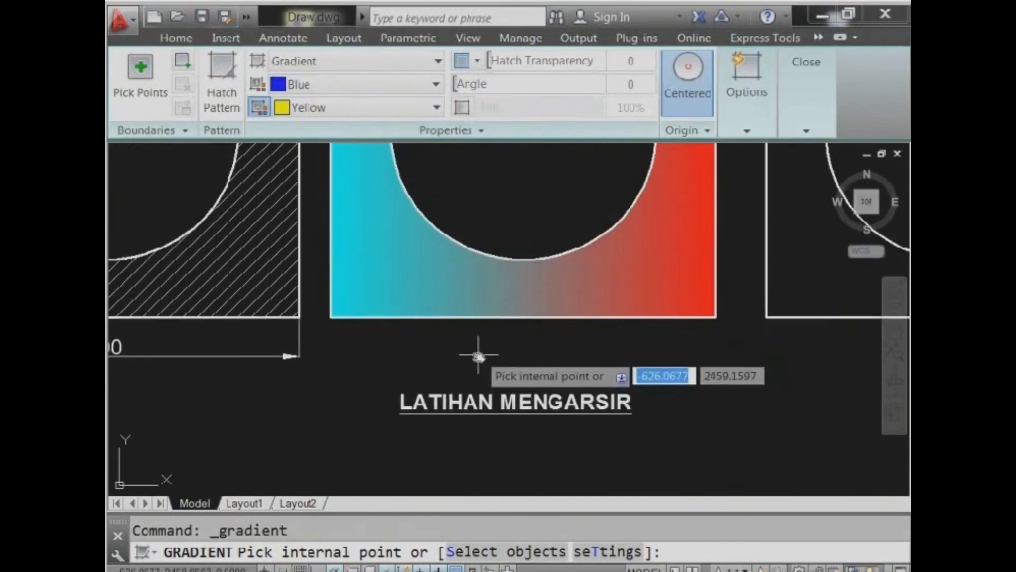
pyautogui.moveTo(485, 376); pyautogui.dragTo(485, 169, button='middle')
pyautogui.moveTo(502, 357)
pyautogui.mouseDown(button='middle')
pyautogui.moveTo(508, 228)
pyautogui.moveTo(526, 297)
pyautogui.moveTo(519, 245)
pyautogui.moveTo(516, 263)
pyautogui.mouseUp(button='middle')
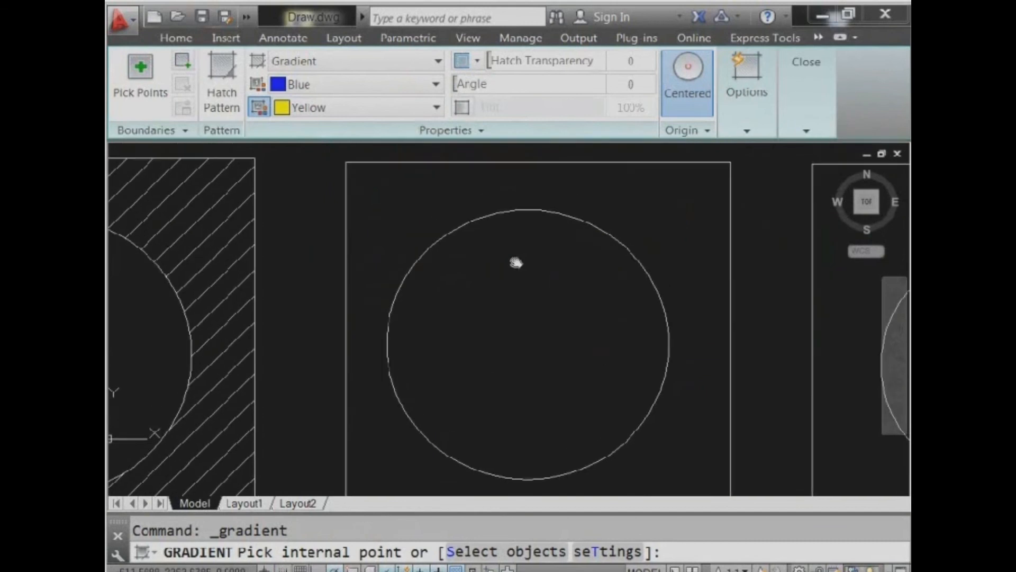
pyautogui.click(424, 84)
pyautogui.click(375, 107)
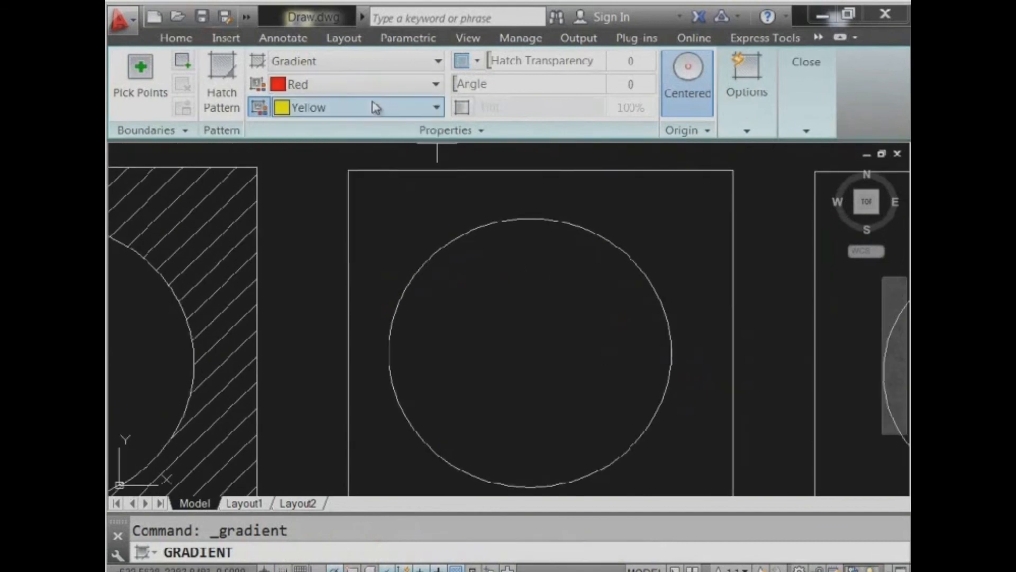
pyautogui.click(437, 109)
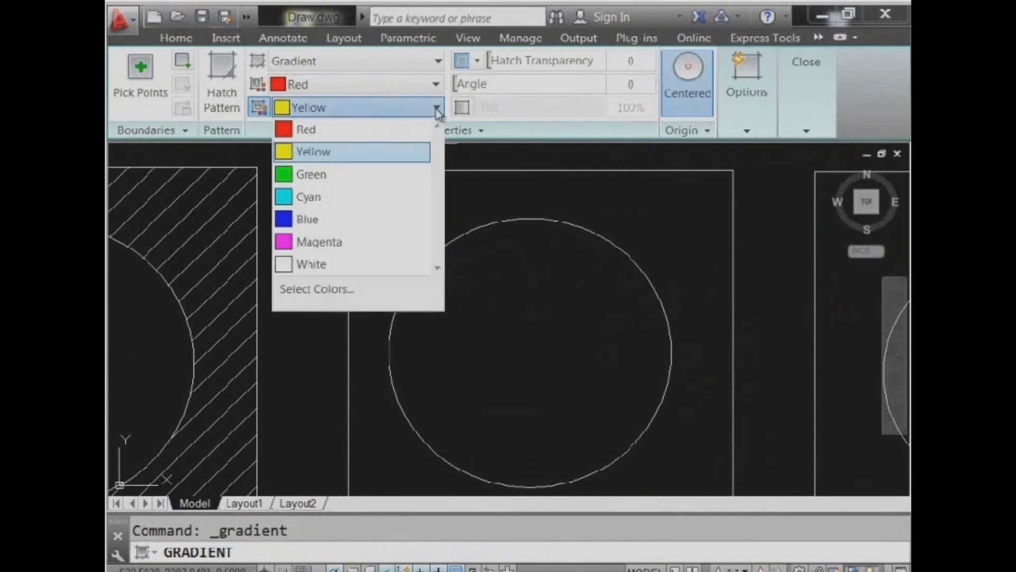
pyautogui.click(327, 203)
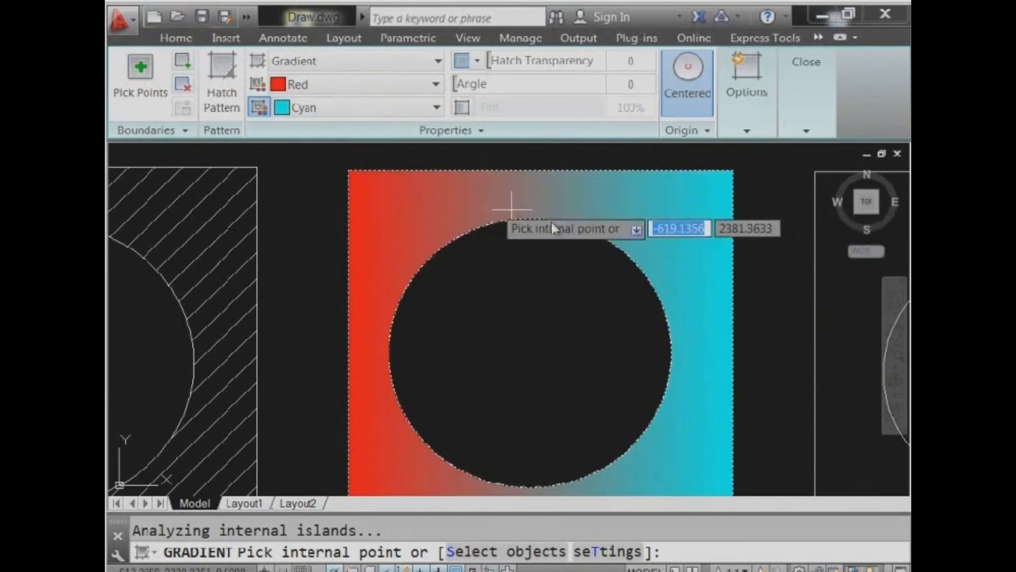
# - Swap the second square's gradient colours to Cyan first and Red second to match the reference, and finish the gradient
pyautogui.scroll(-5, 561, 218)
pyautogui.scroll(5, 553, 240)
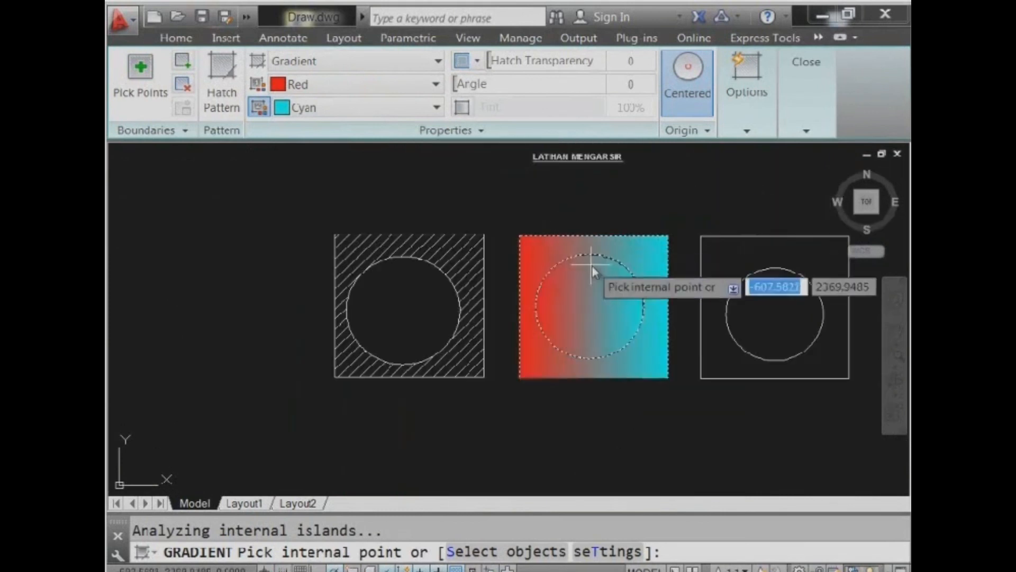
pyautogui.moveTo(610, 227); pyautogui.dragTo(583, 224, button='middle')
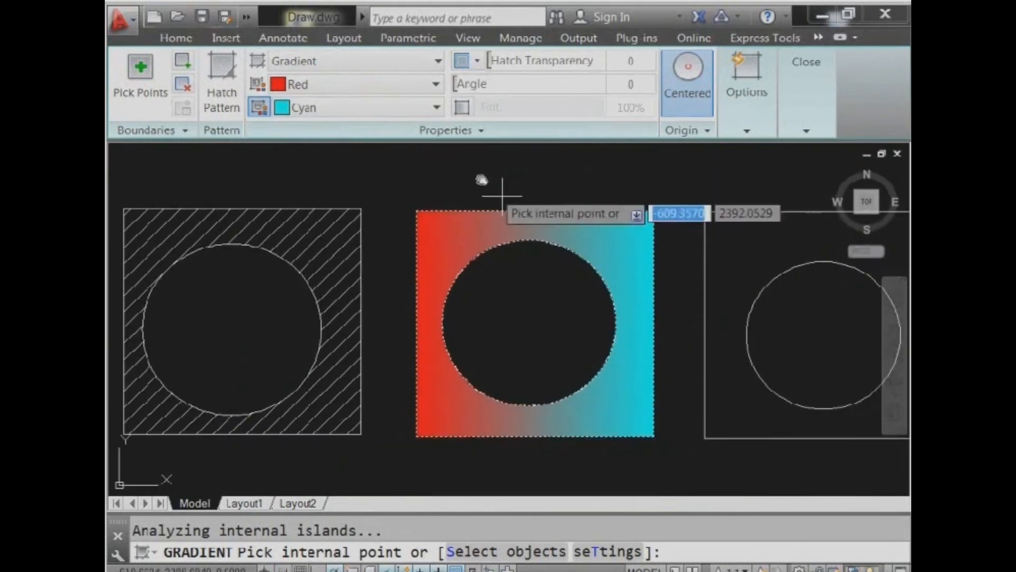
pyautogui.click(435, 84)
pyautogui.click(319, 174)
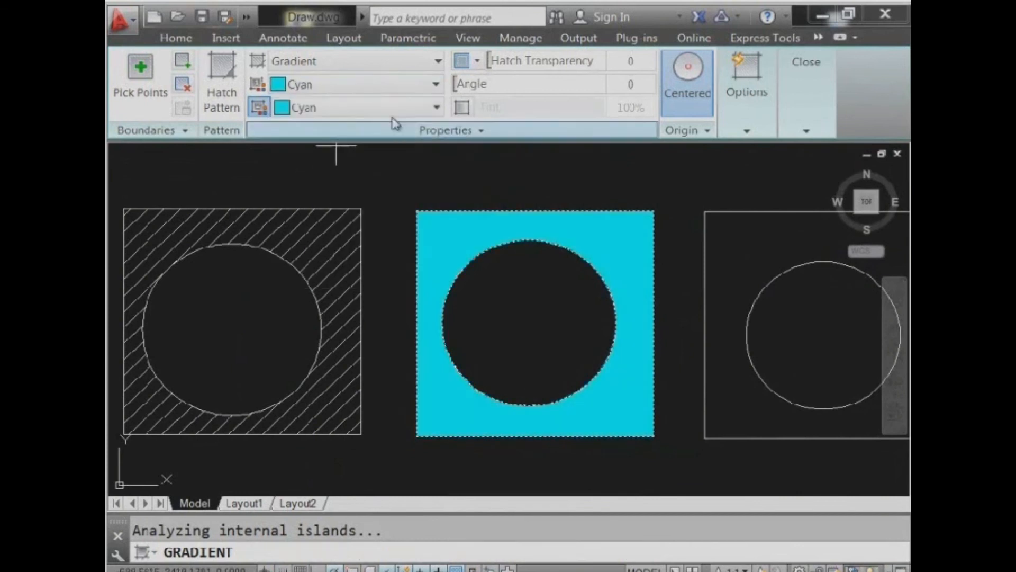
pyautogui.click(436, 107)
pyautogui.click(351, 131)
pyautogui.scroll(-5, 517, 220)
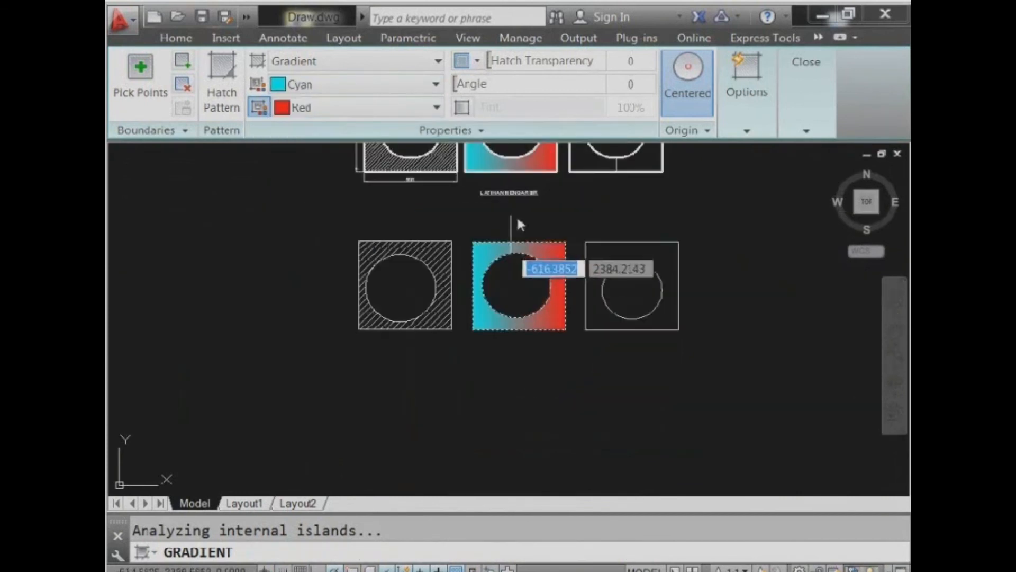
pyautogui.scroll(5, 530, 265)
pyautogui.moveTo(562, 260)
pyautogui.mouseDown(button='middle')
pyautogui.moveTo(564, 466)
pyautogui.moveTo(556, 190)
pyautogui.mouseUp(button='middle')
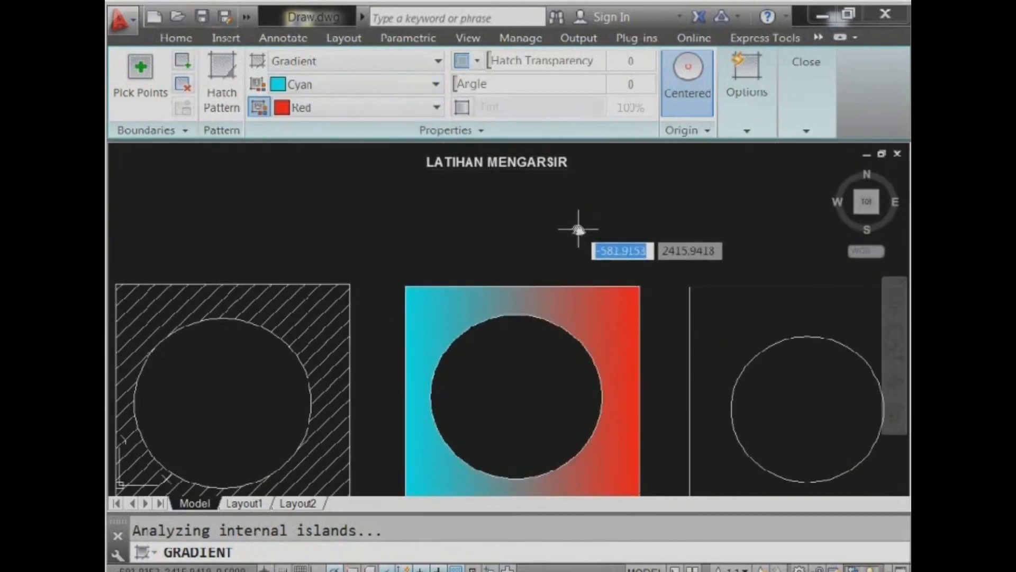
pyautogui.press('Return')
# - Check the top, right and bottom edges of the third practice square one at a time as separate lines
pyautogui.scroll(-2, 579, 228)
pyautogui.moveTo(640, 267); pyautogui.dragTo(649, 292, button='middle')
pyautogui.scroll(2, 649, 291)
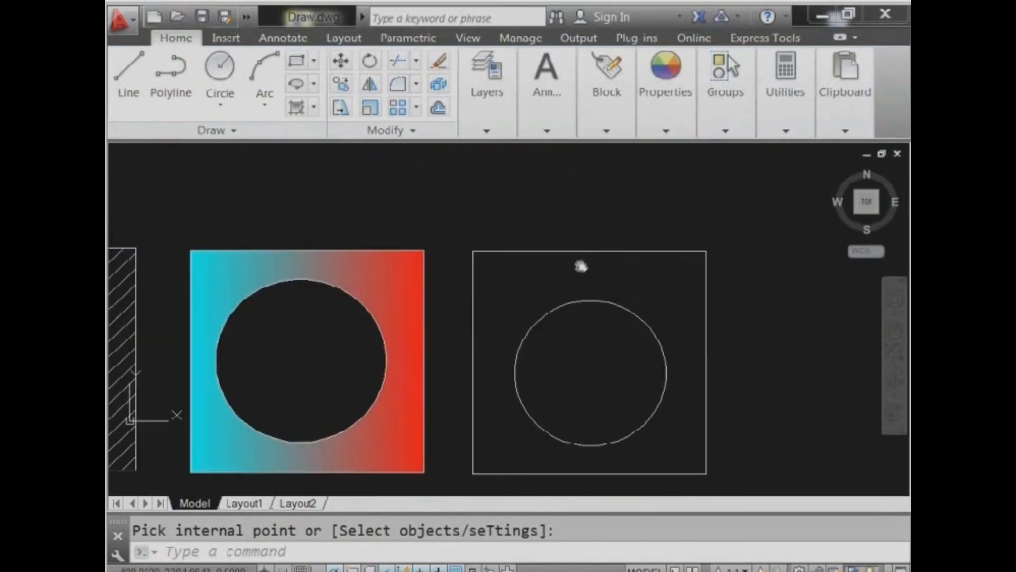
pyautogui.click(556, 250)
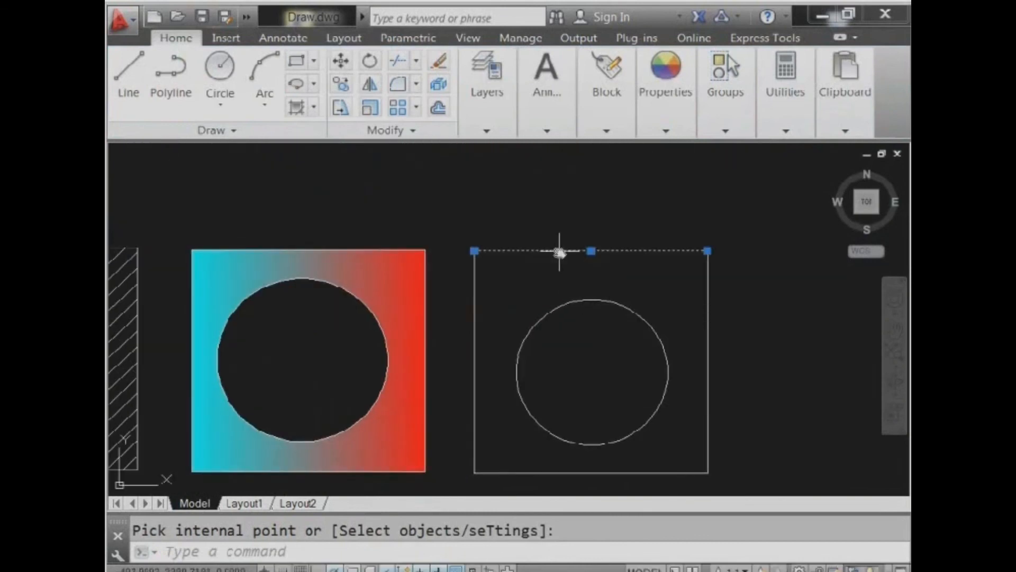
pyautogui.press('Escape')
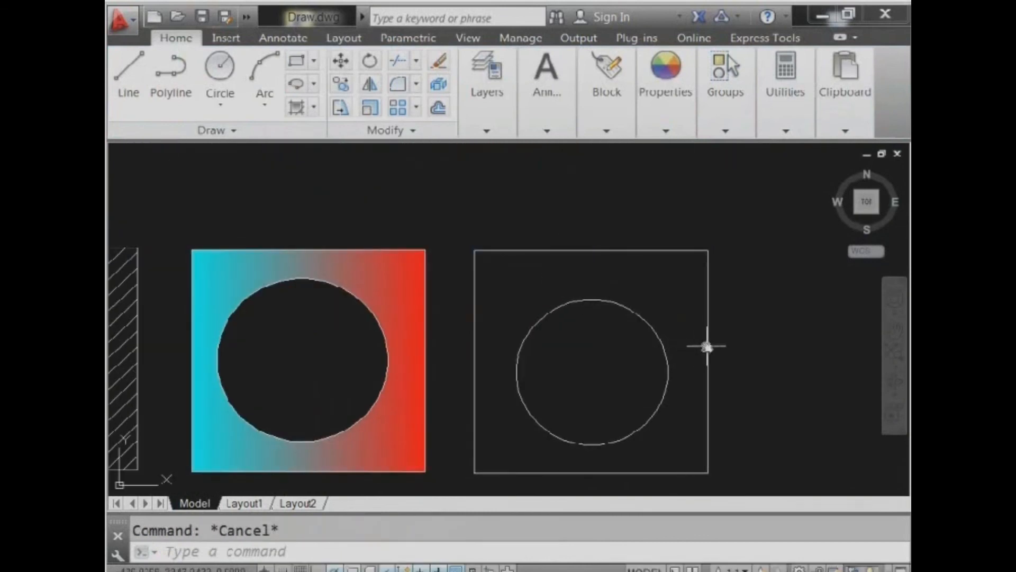
pyautogui.click(707, 345)
pyautogui.press('Escape')
pyautogui.click(641, 472)
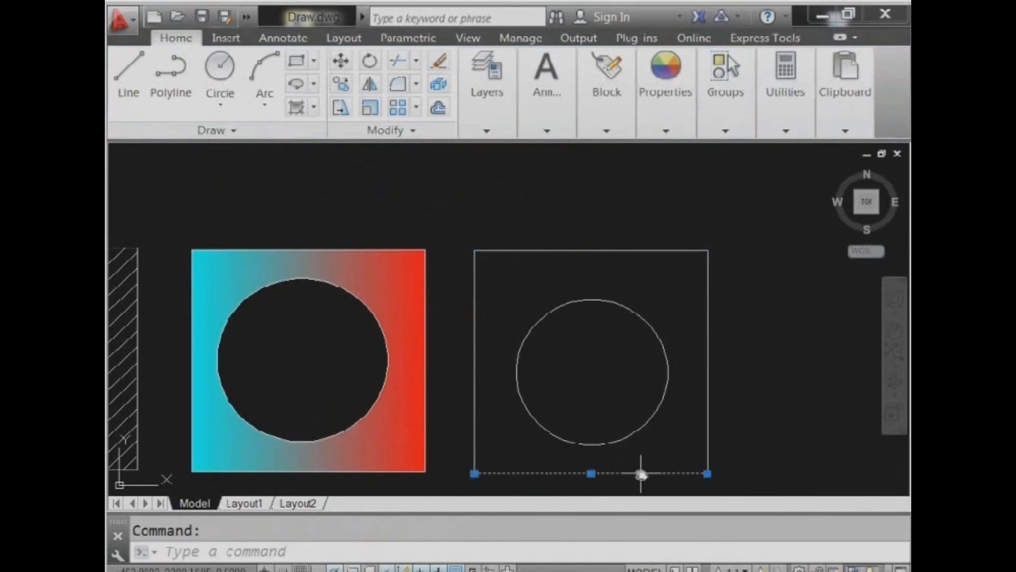
pyautogui.press('Escape')
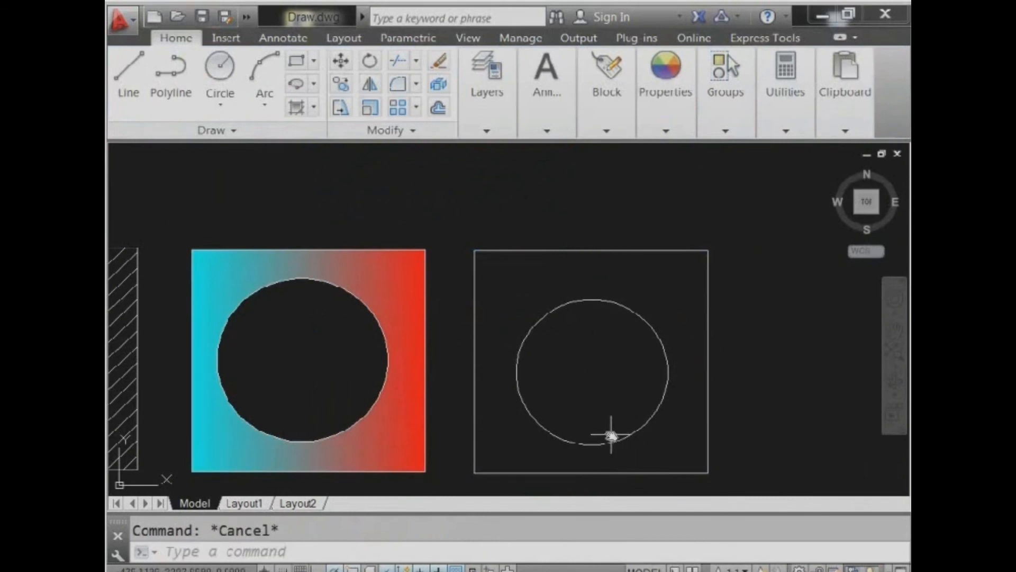
# - Draw two vertical lines joining the third square's circle to the midpoints of the square's top and bottom edges
pyautogui.click(129, 69)
pyautogui.click(591, 301)
pyautogui.click(591, 250)
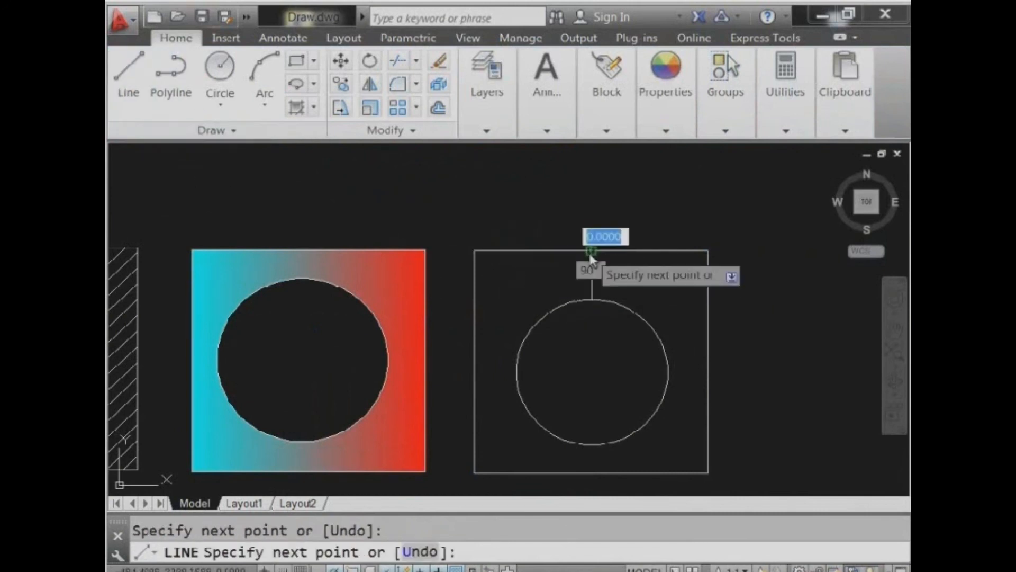
pyautogui.press('Escape')
pyautogui.click(129, 69)
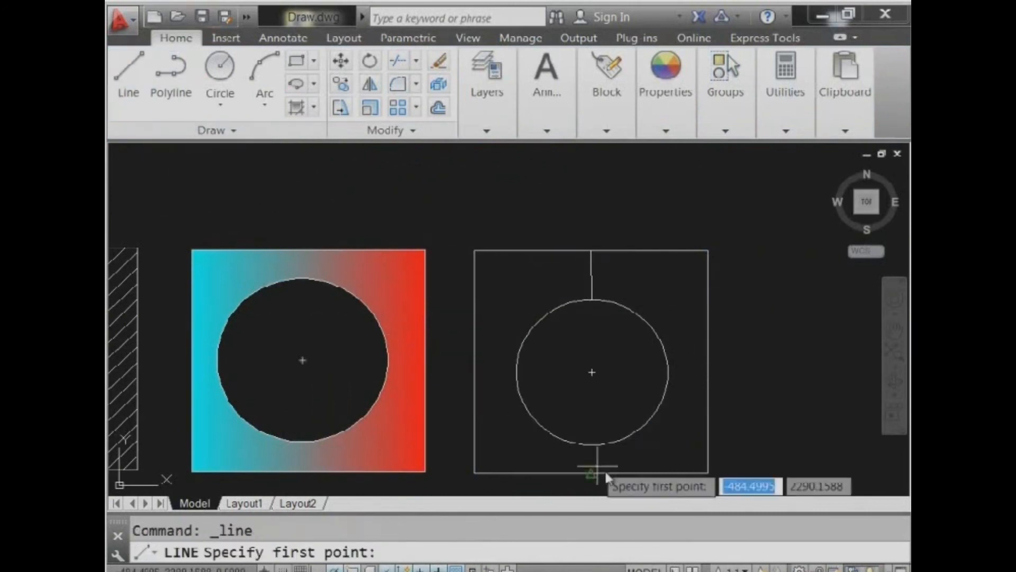
pyautogui.click(591, 471)
pyautogui.click(591, 444)
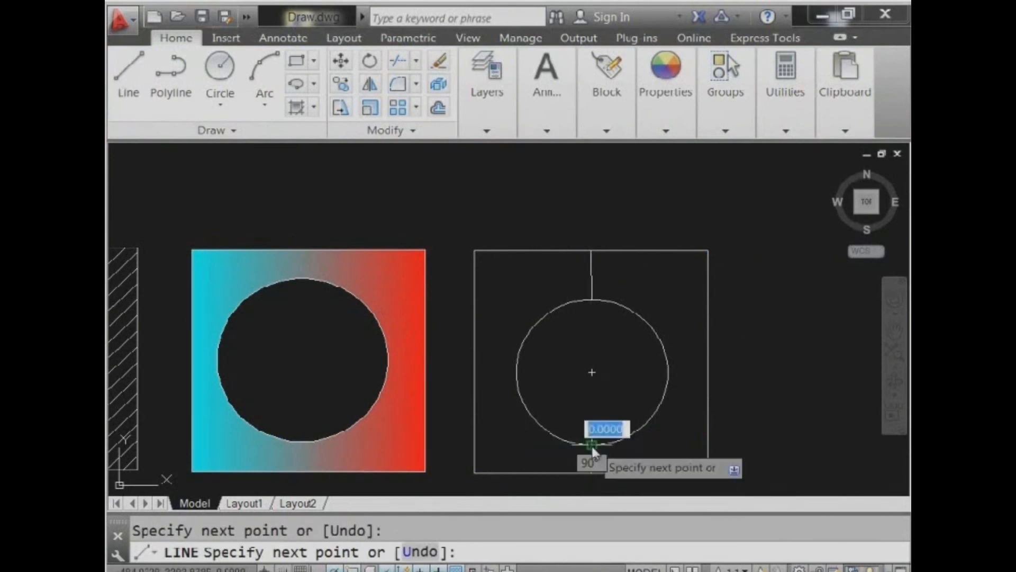
pyautogui.press('Escape')
# - Inspect the edges and connecting lines that enclose the right half of the third practice square
pyautogui.click(706, 363)
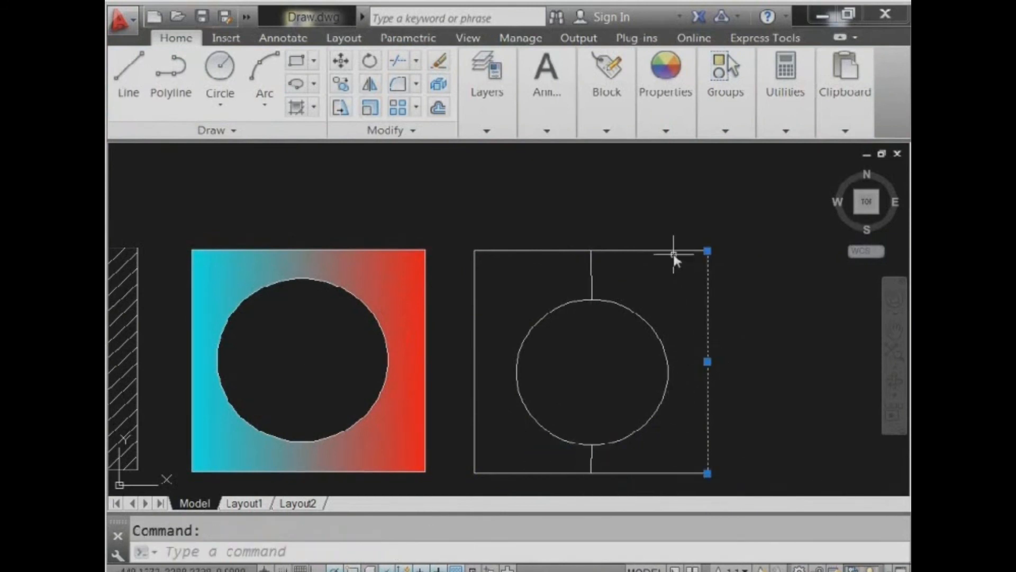
pyautogui.scroll(2, 611, 312)
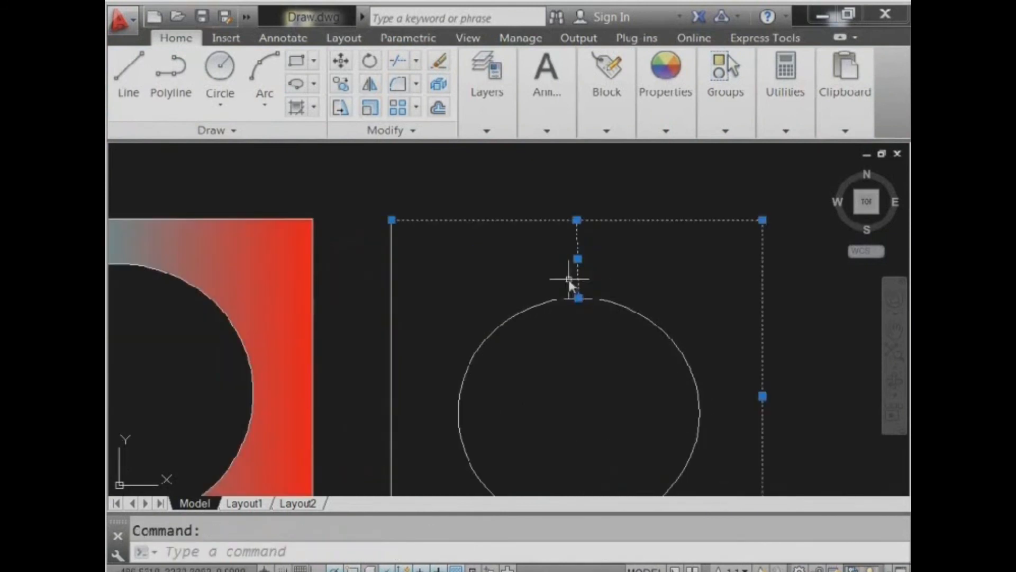
pyautogui.press('Escape')
pyautogui.scroll(-4, 548, 354)
pyautogui.scroll(2, 566, 446)
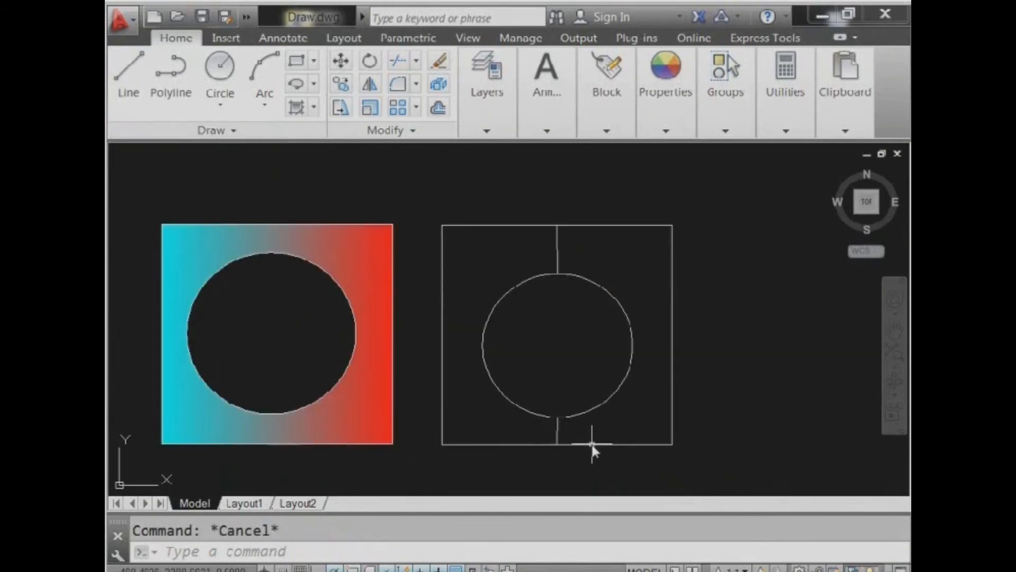
pyautogui.click(591, 445)
pyautogui.press('Escape')
pyautogui.scroll(2, 617, 434)
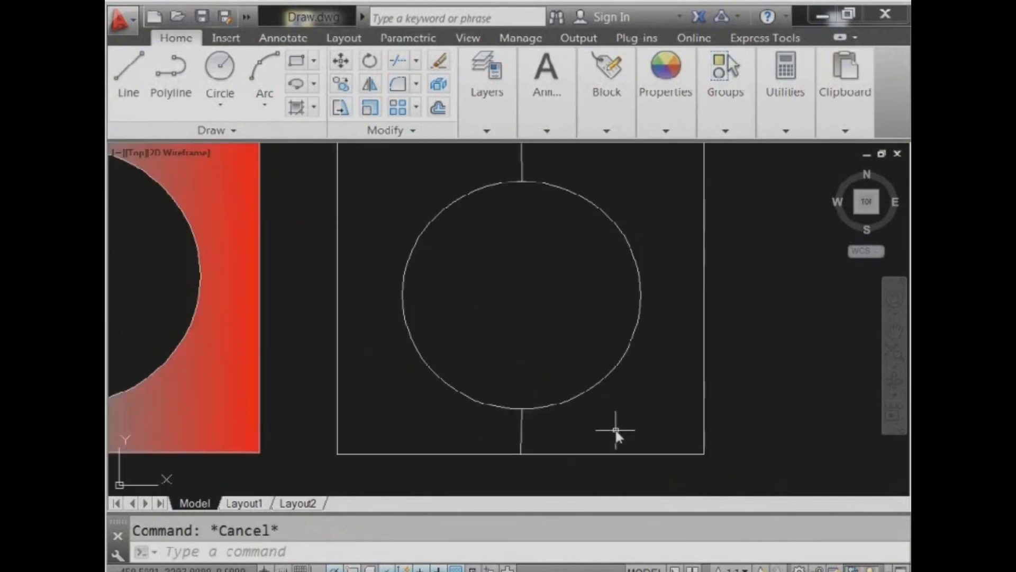
pyautogui.moveTo(612, 424)
pyautogui.mouseDown(button='middle')
pyautogui.moveTo(604, 458)
pyautogui.moveTo(602, 435)
pyautogui.mouseUp(button='middle')
pyautogui.scroll(-2, 602, 435)
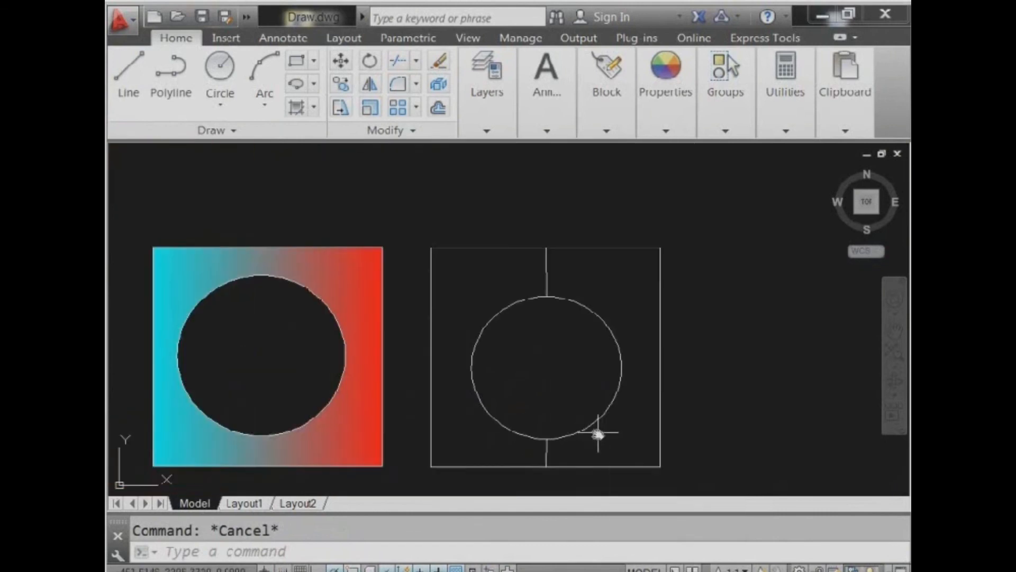
# - Create a Region boundary from the area to the right of the circle and connecting lines in the third square
pyautogui.click(314, 107)
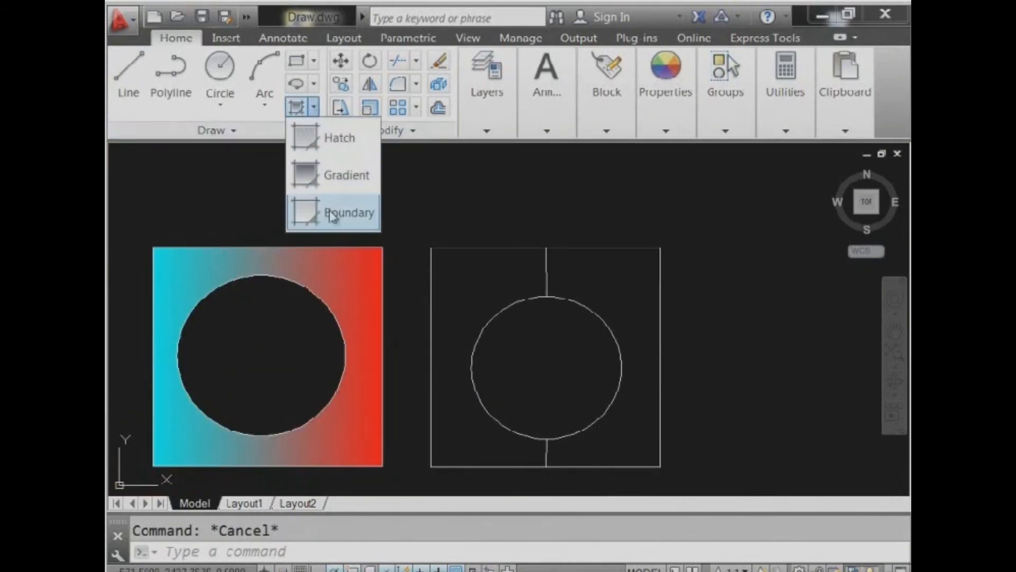
pyautogui.click(331, 215)
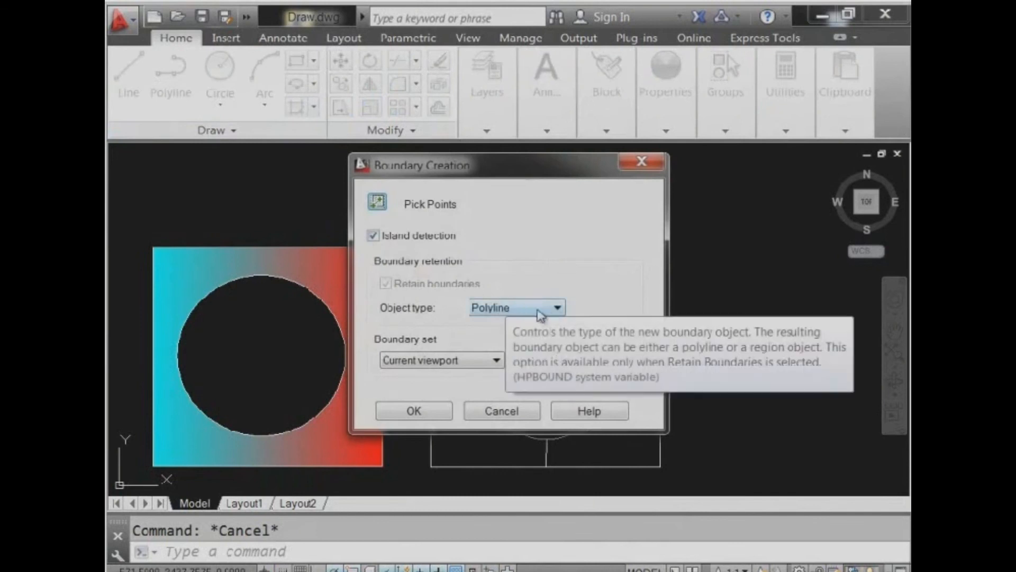
pyautogui.click(556, 308)
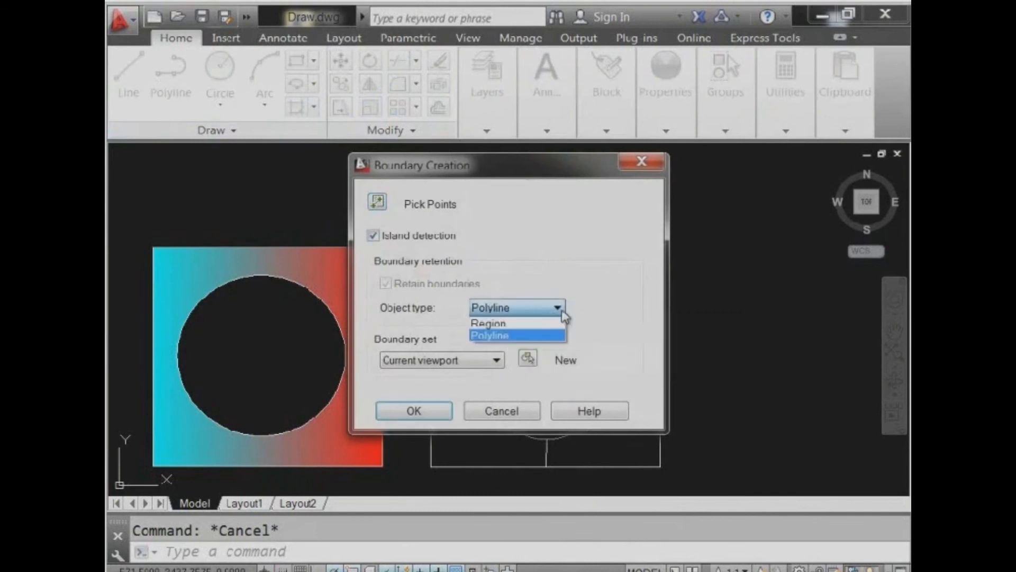
pyautogui.click(528, 324)
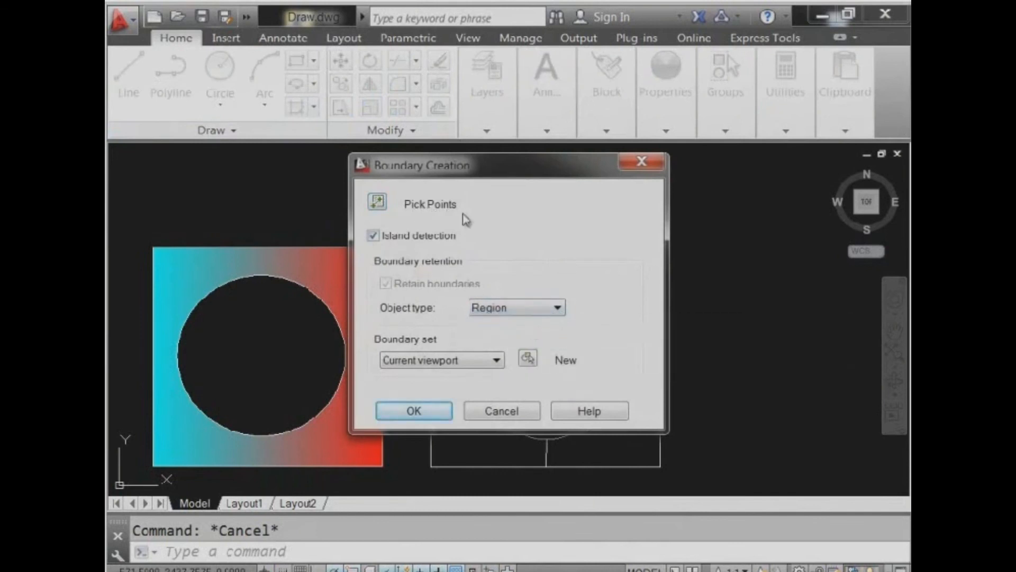
pyautogui.click(377, 201)
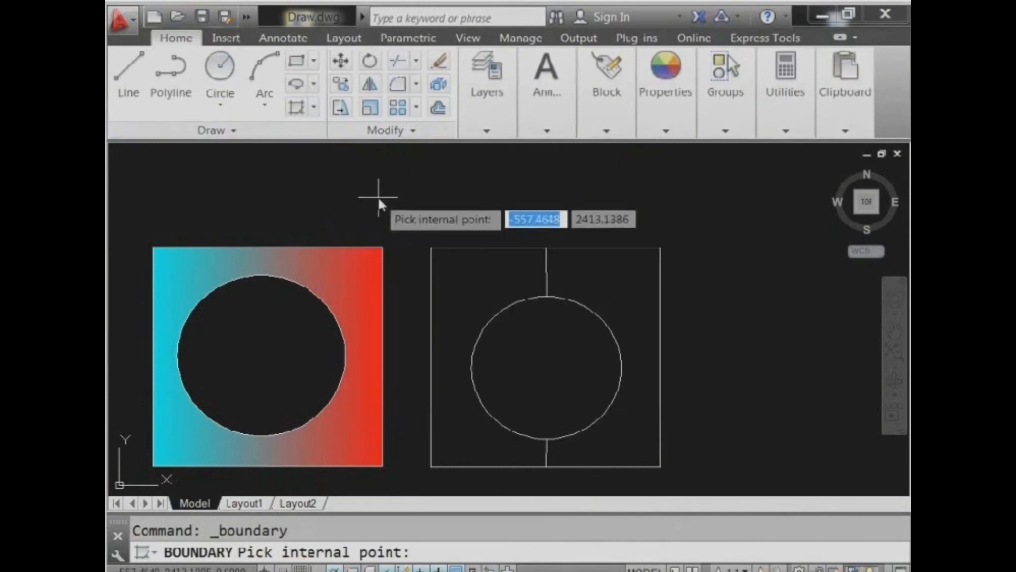
pyautogui.click(583, 279)
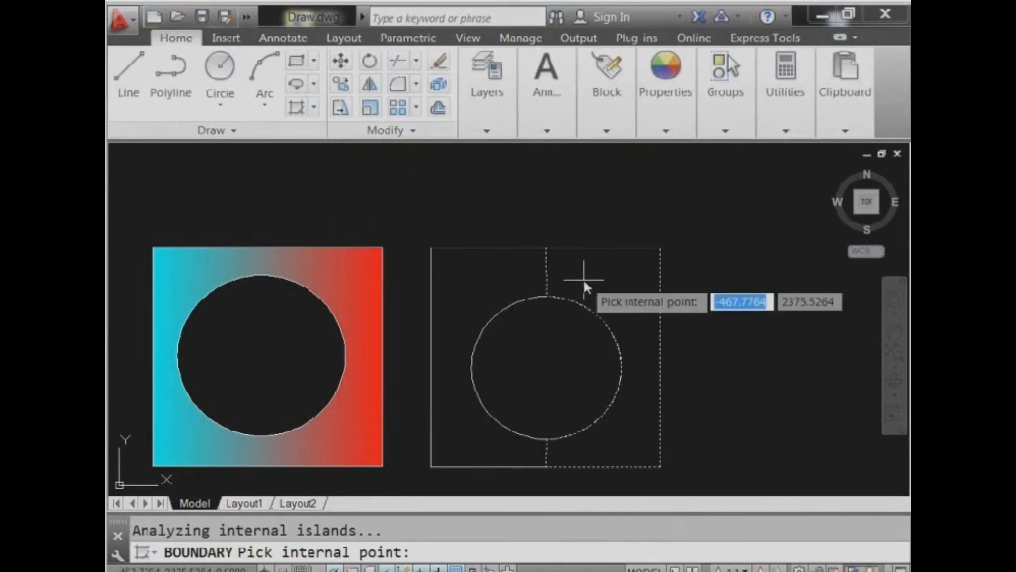
pyautogui.press('Return')
# - Move the new region horizontally about 55 units to the right, just outside the third square, and check the separated shapes
pyautogui.click(586, 249)
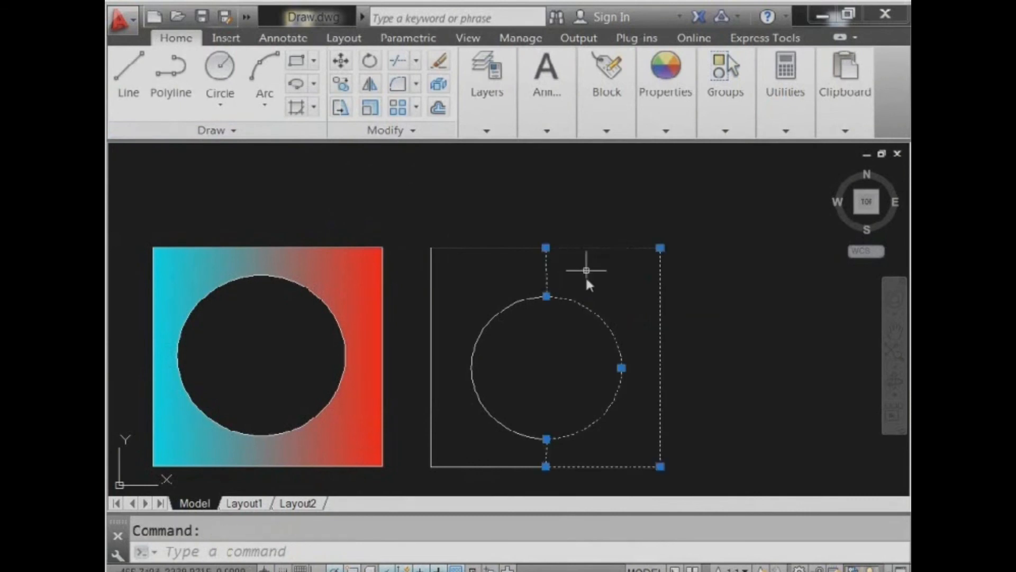
pyautogui.scroll(2, 594, 288)
pyautogui.moveTo(592, 302); pyautogui.dragTo(529, 249, button='middle')
pyautogui.scroll(-2, 528, 250)
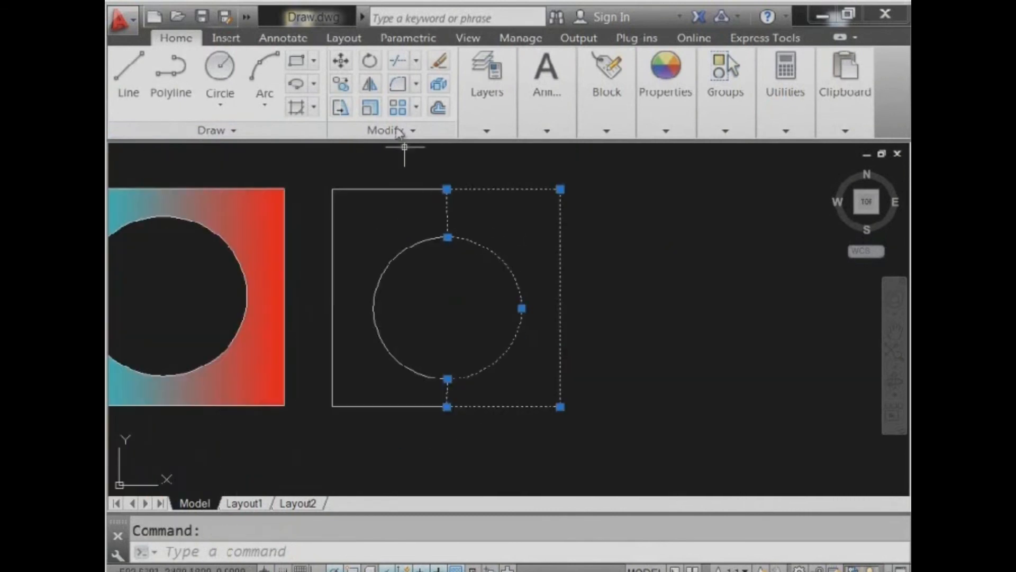
pyautogui.click(341, 62)
pyautogui.click(504, 228)
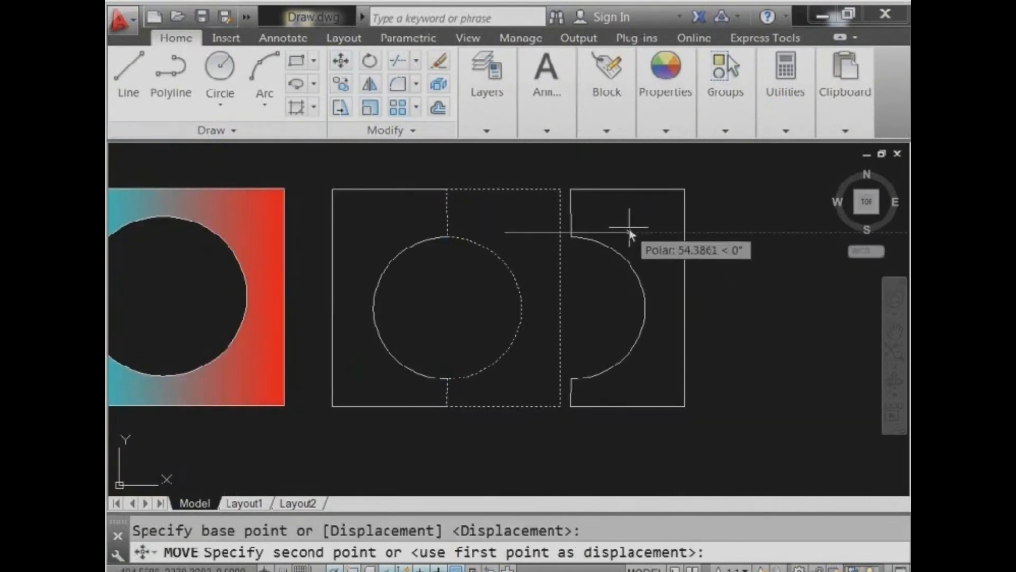
pyautogui.click(518, 189)
pyautogui.click(508, 191)
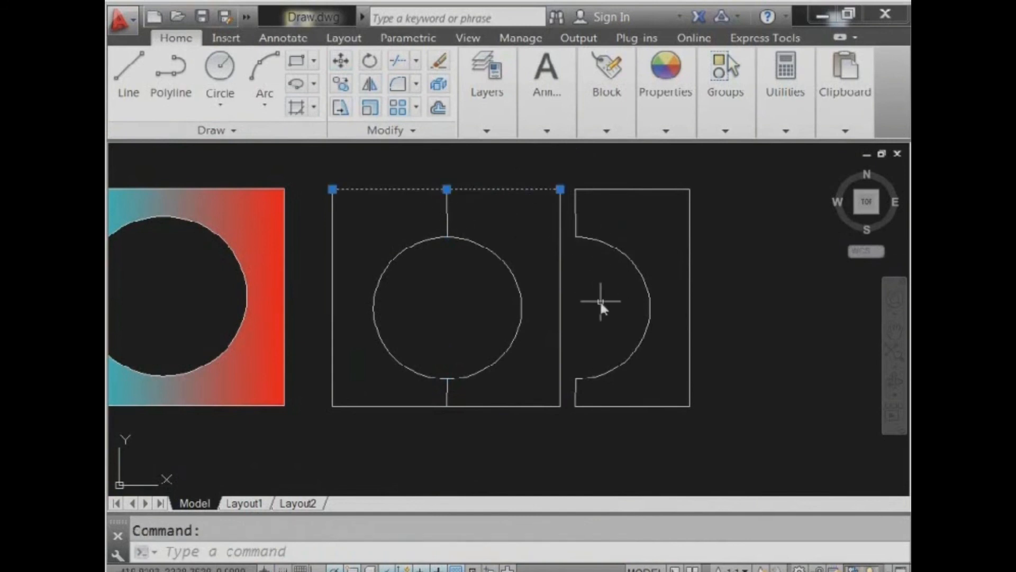
pyautogui.press('Escape')
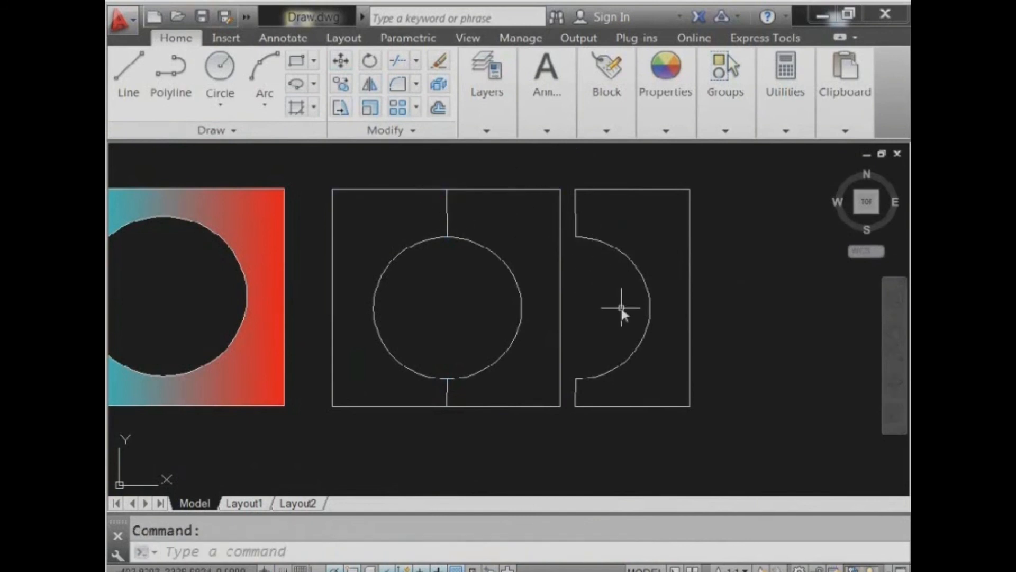
pyautogui.scroll(-4, 608, 305)
pyautogui.scroll(2, 607, 305)
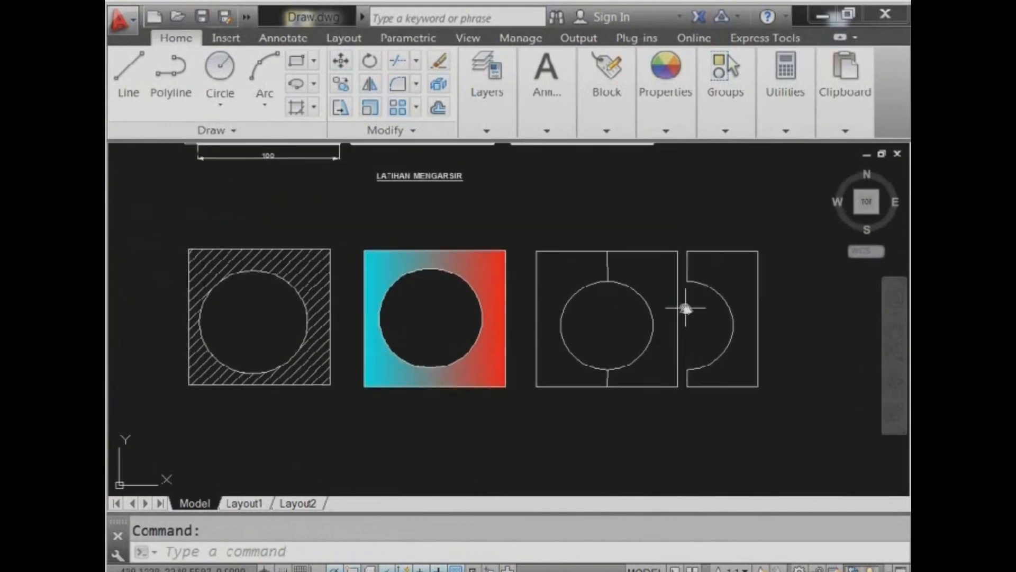